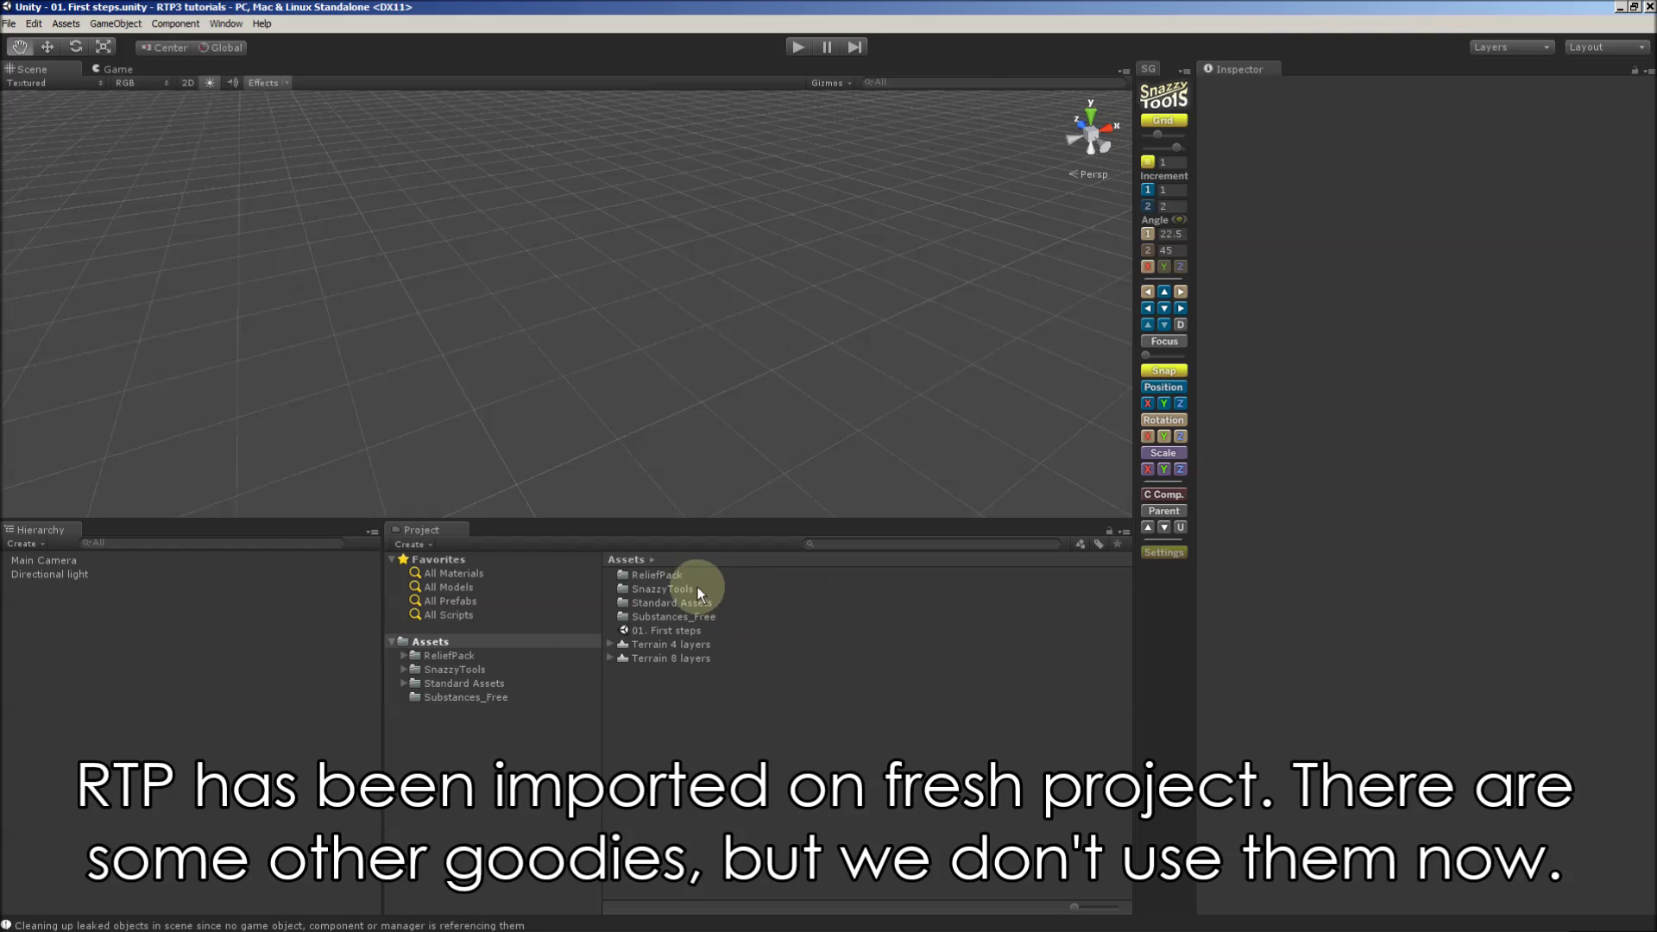
Place the 'Terrain 4 layers' terrain from the ReliefPack assets into the scene.
click(652, 576)
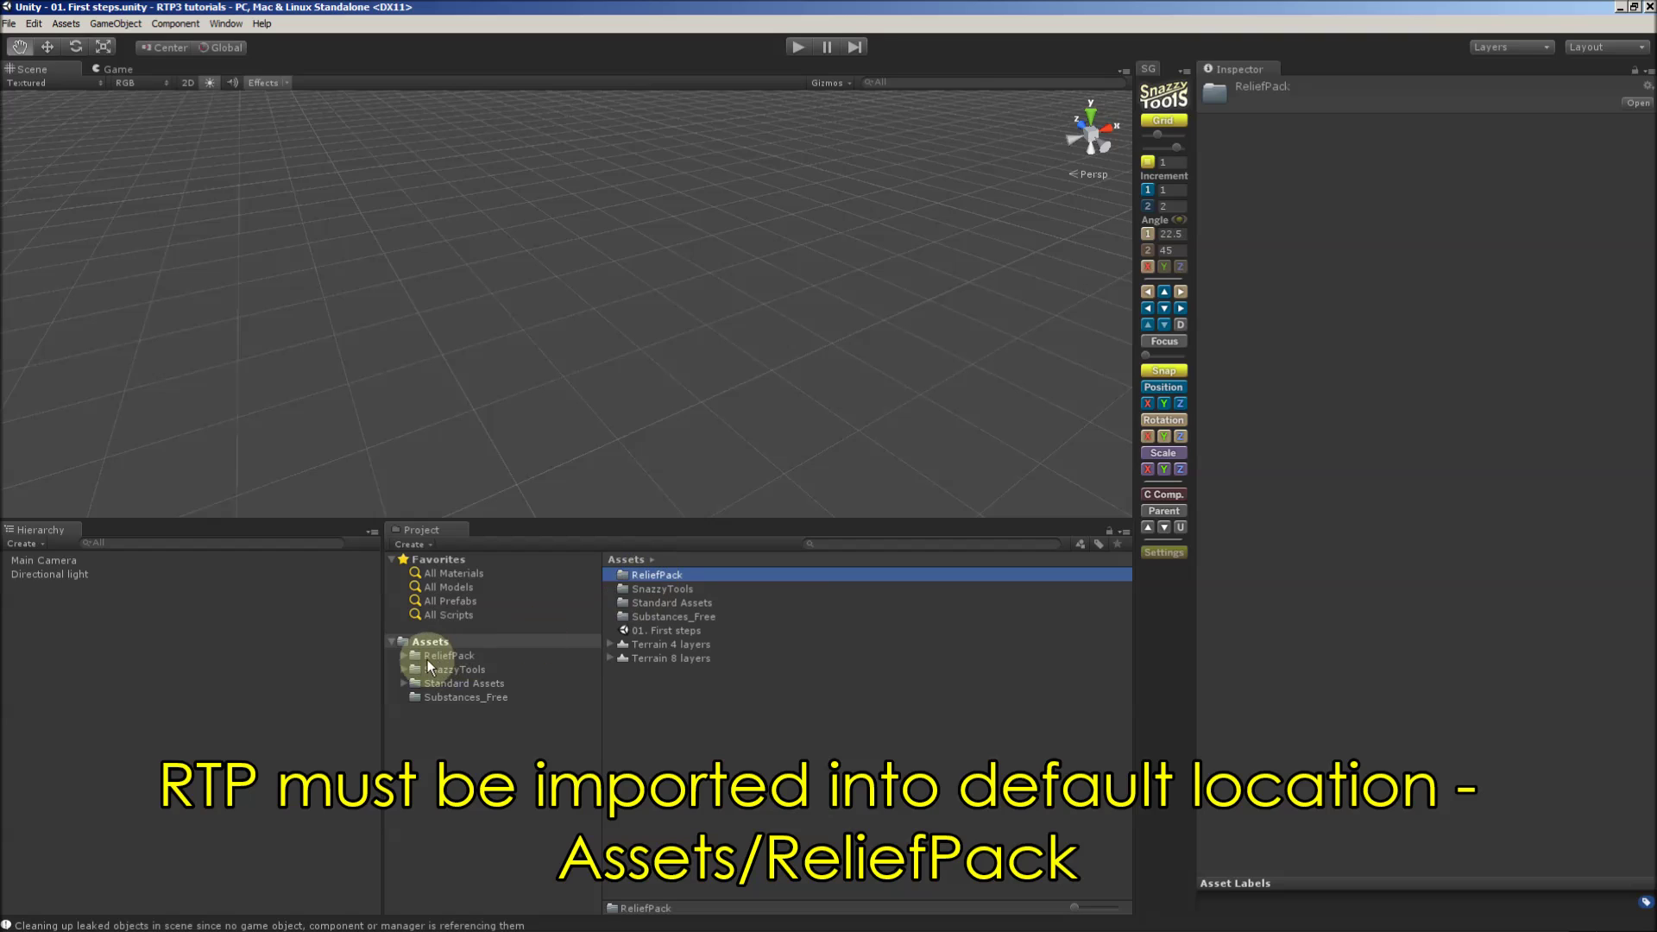
click(687, 700)
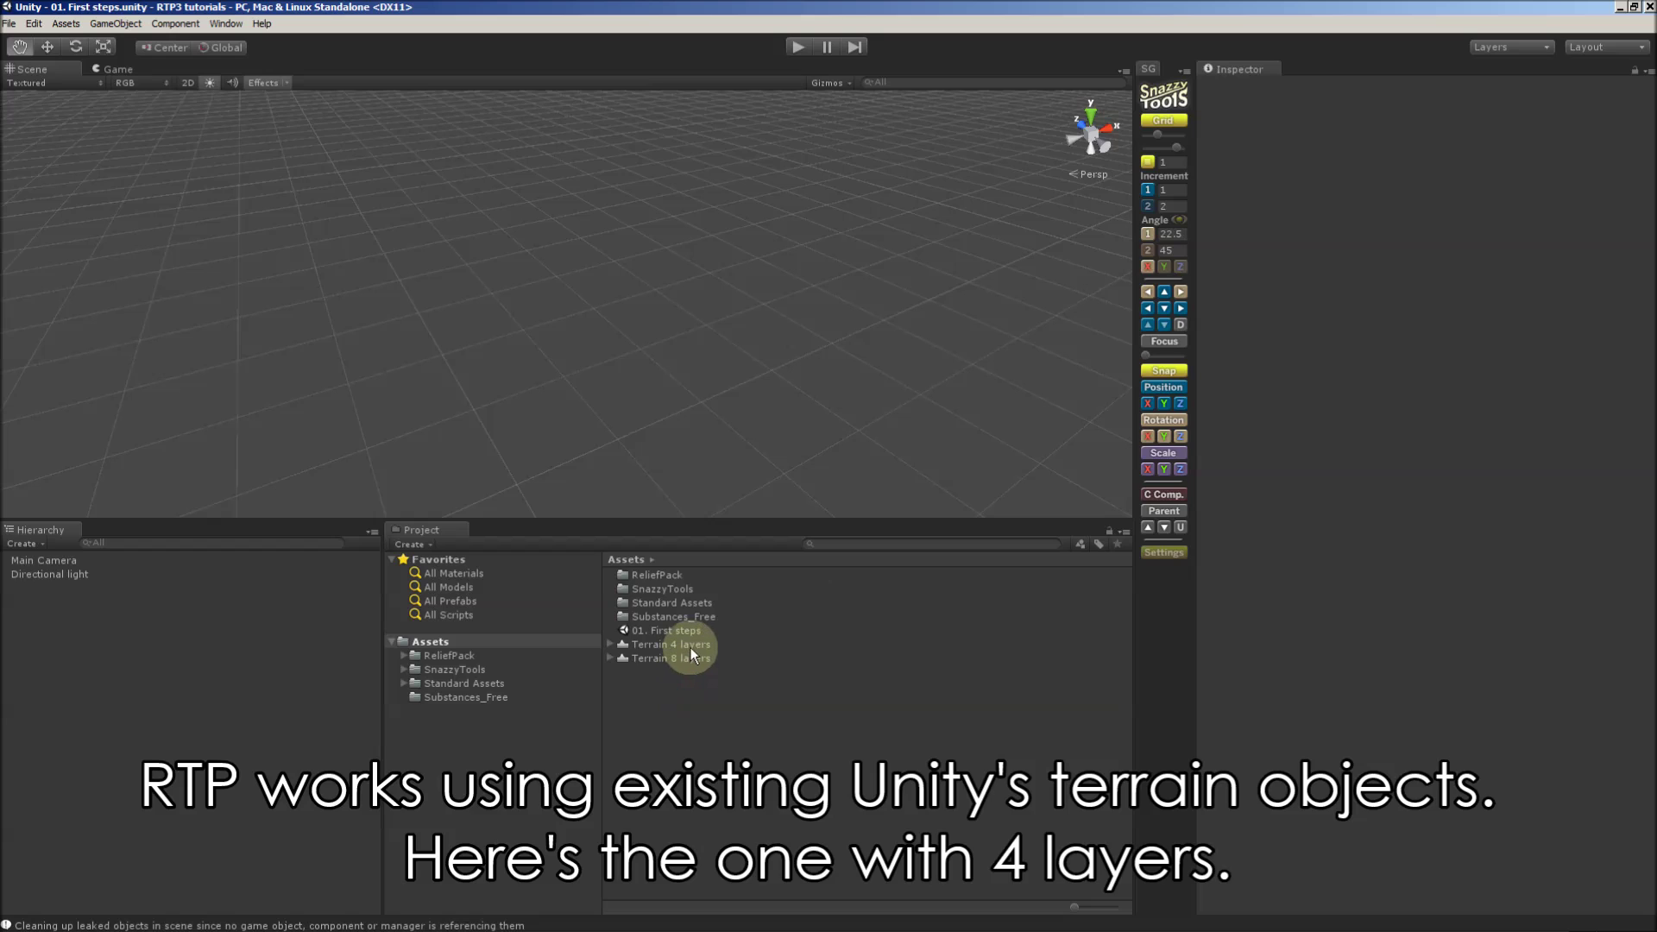
drag(689, 646, 611, 503)
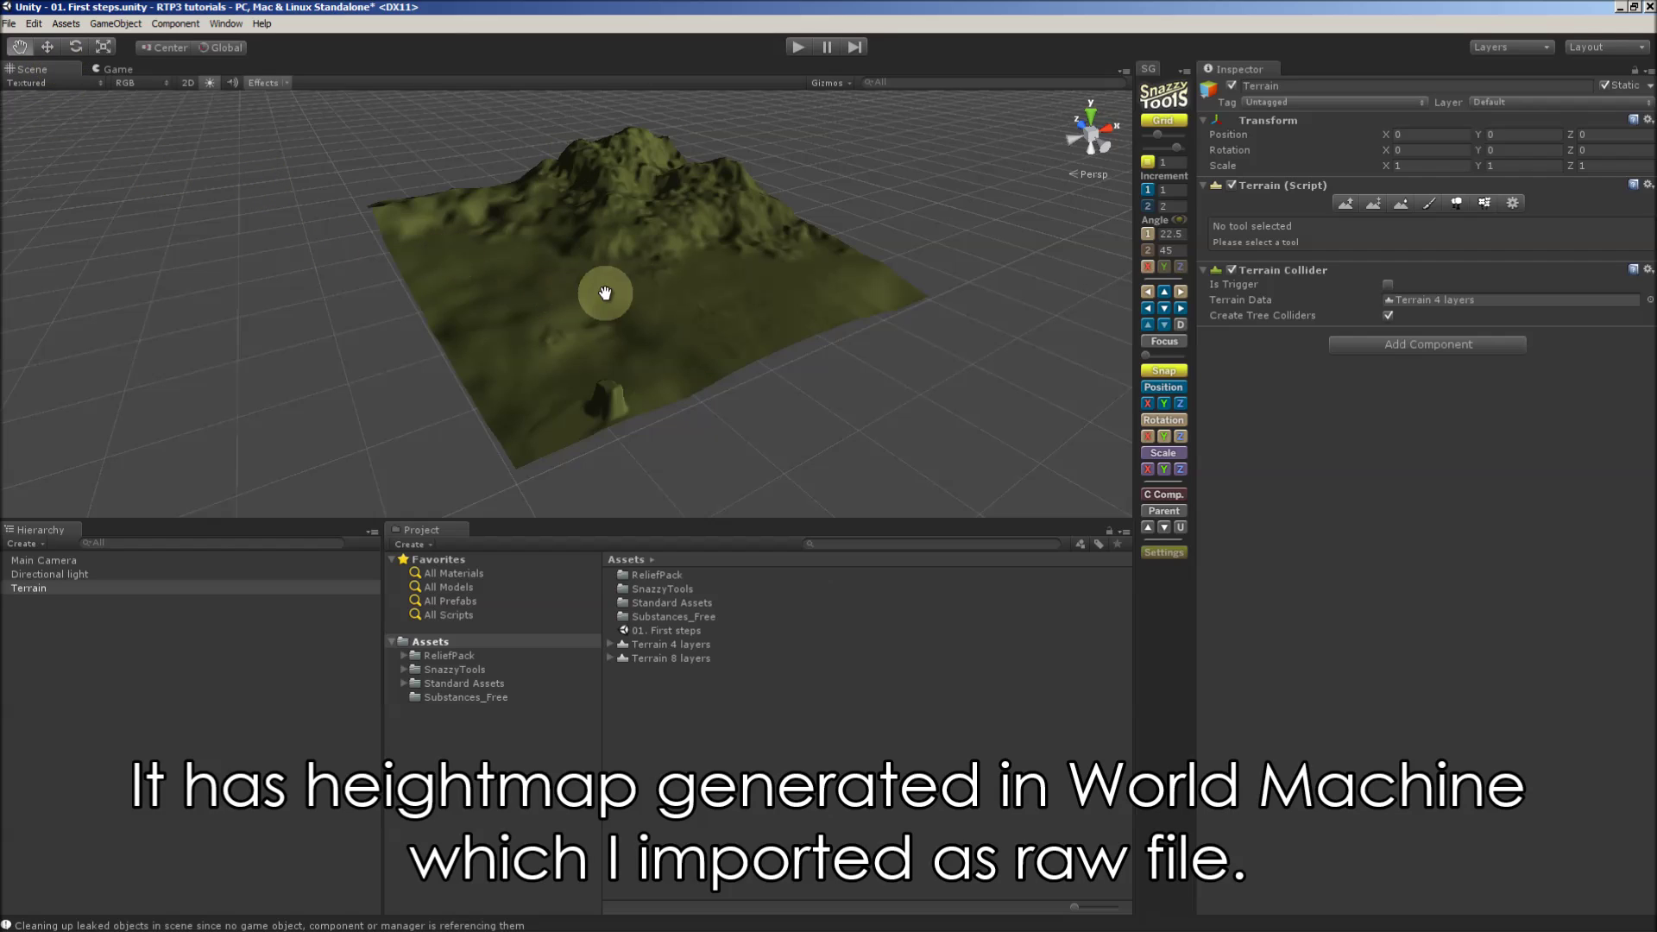
click(49, 48)
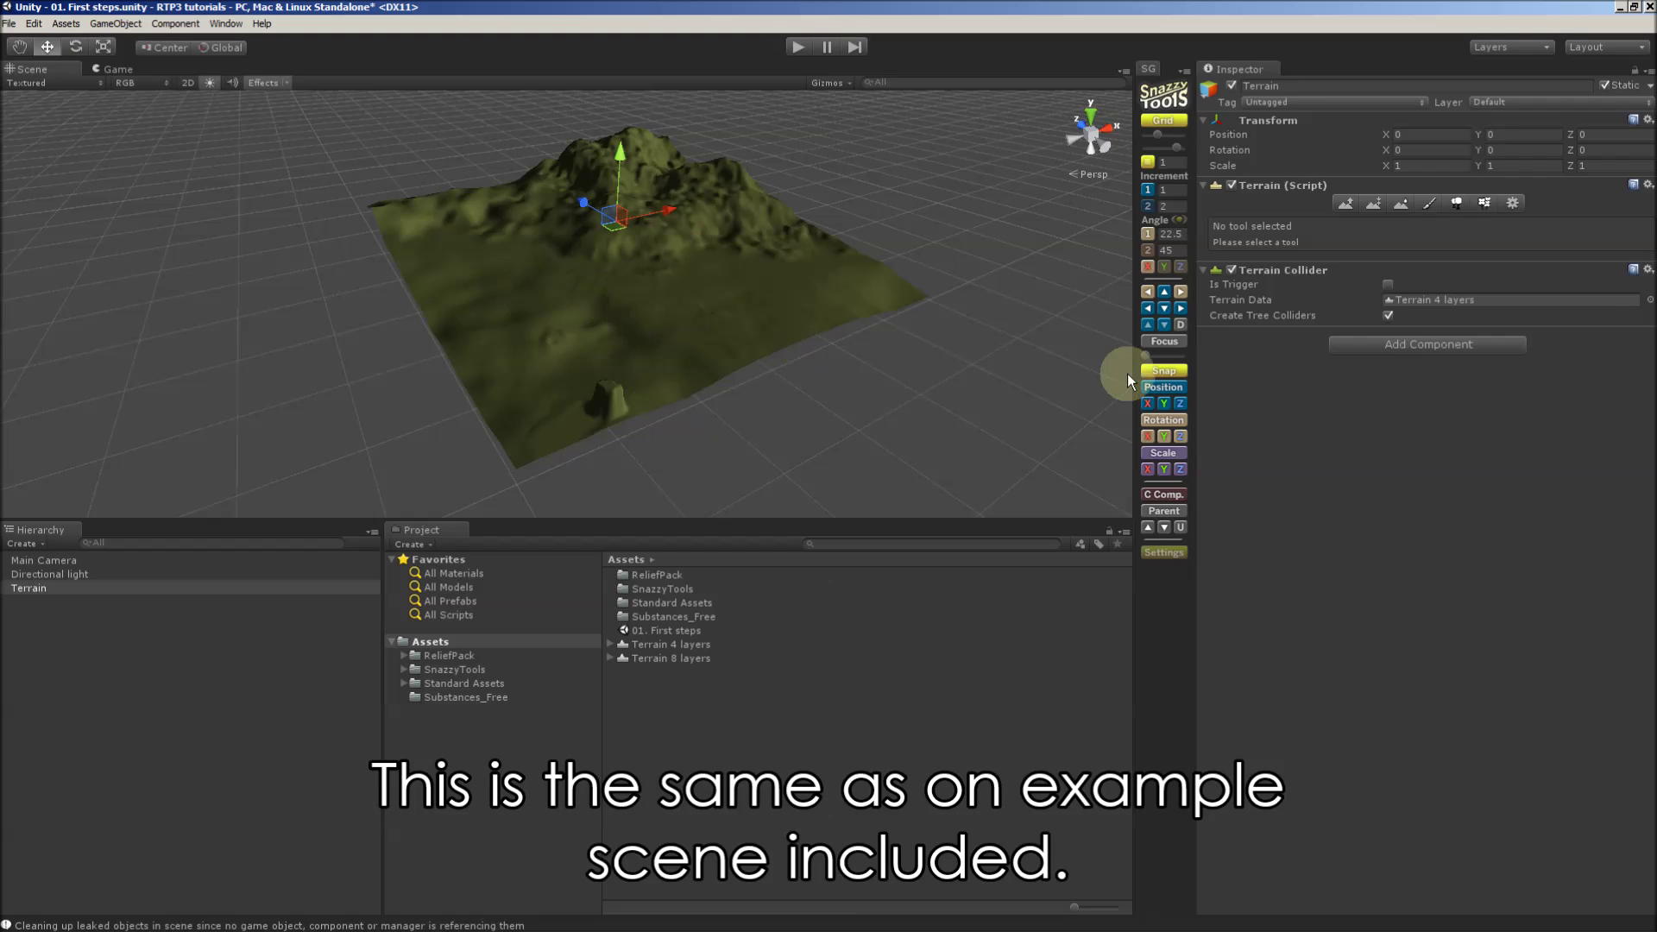
Review the terrain settings and each of its four paint textures.
click(1513, 203)
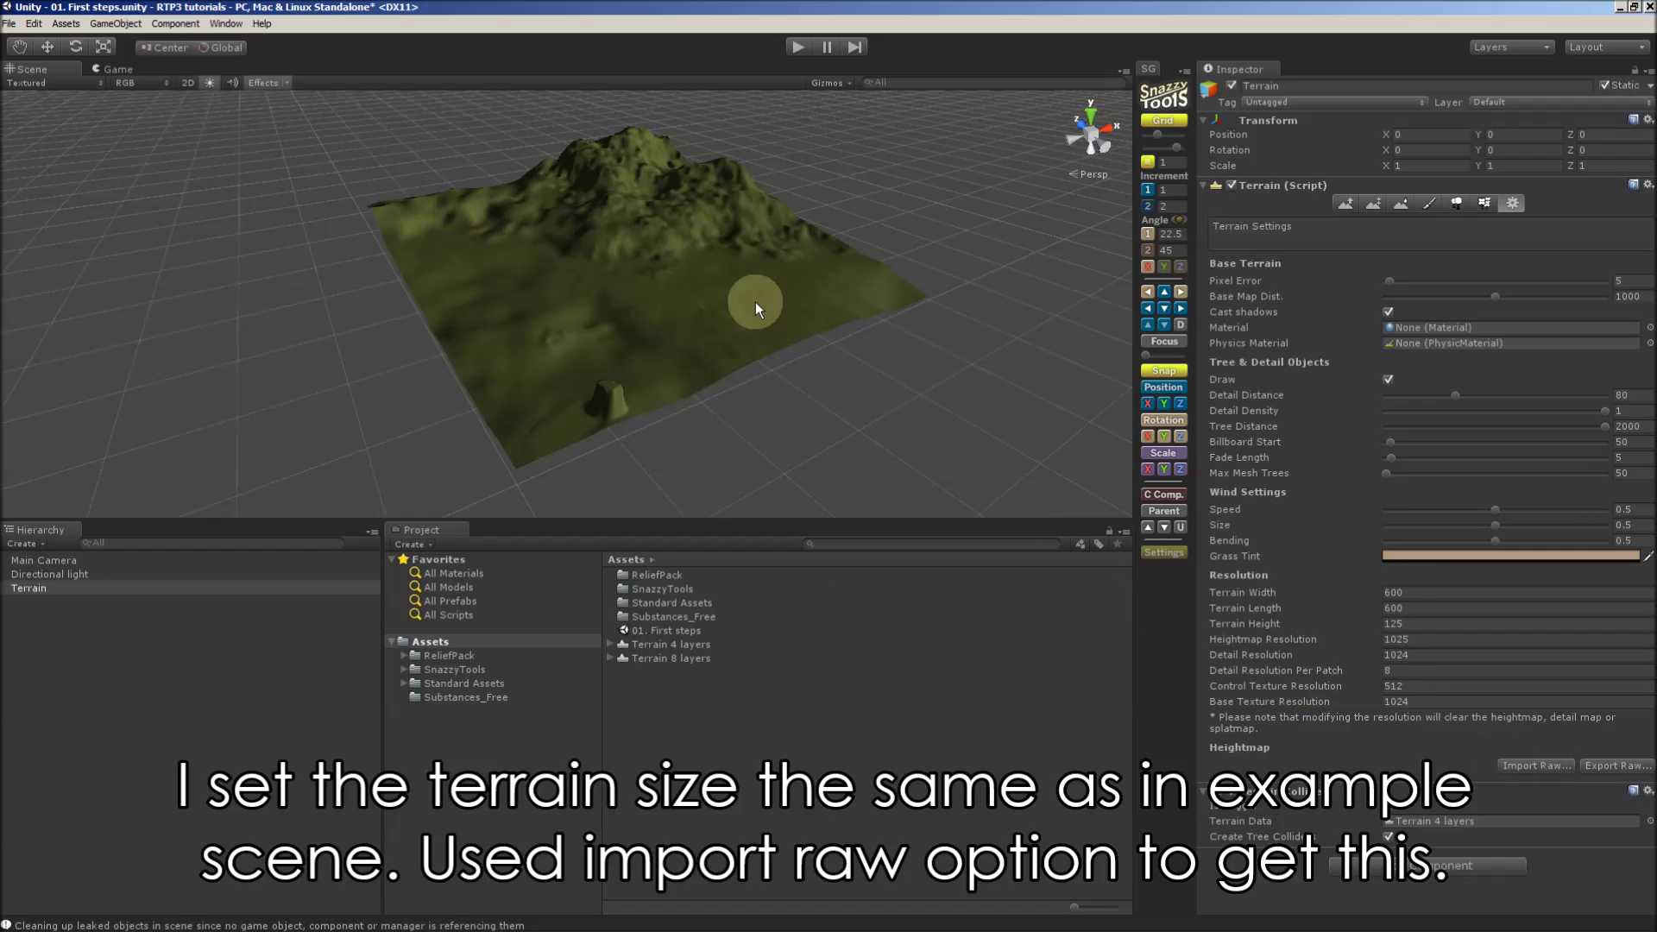
click(1428, 205)
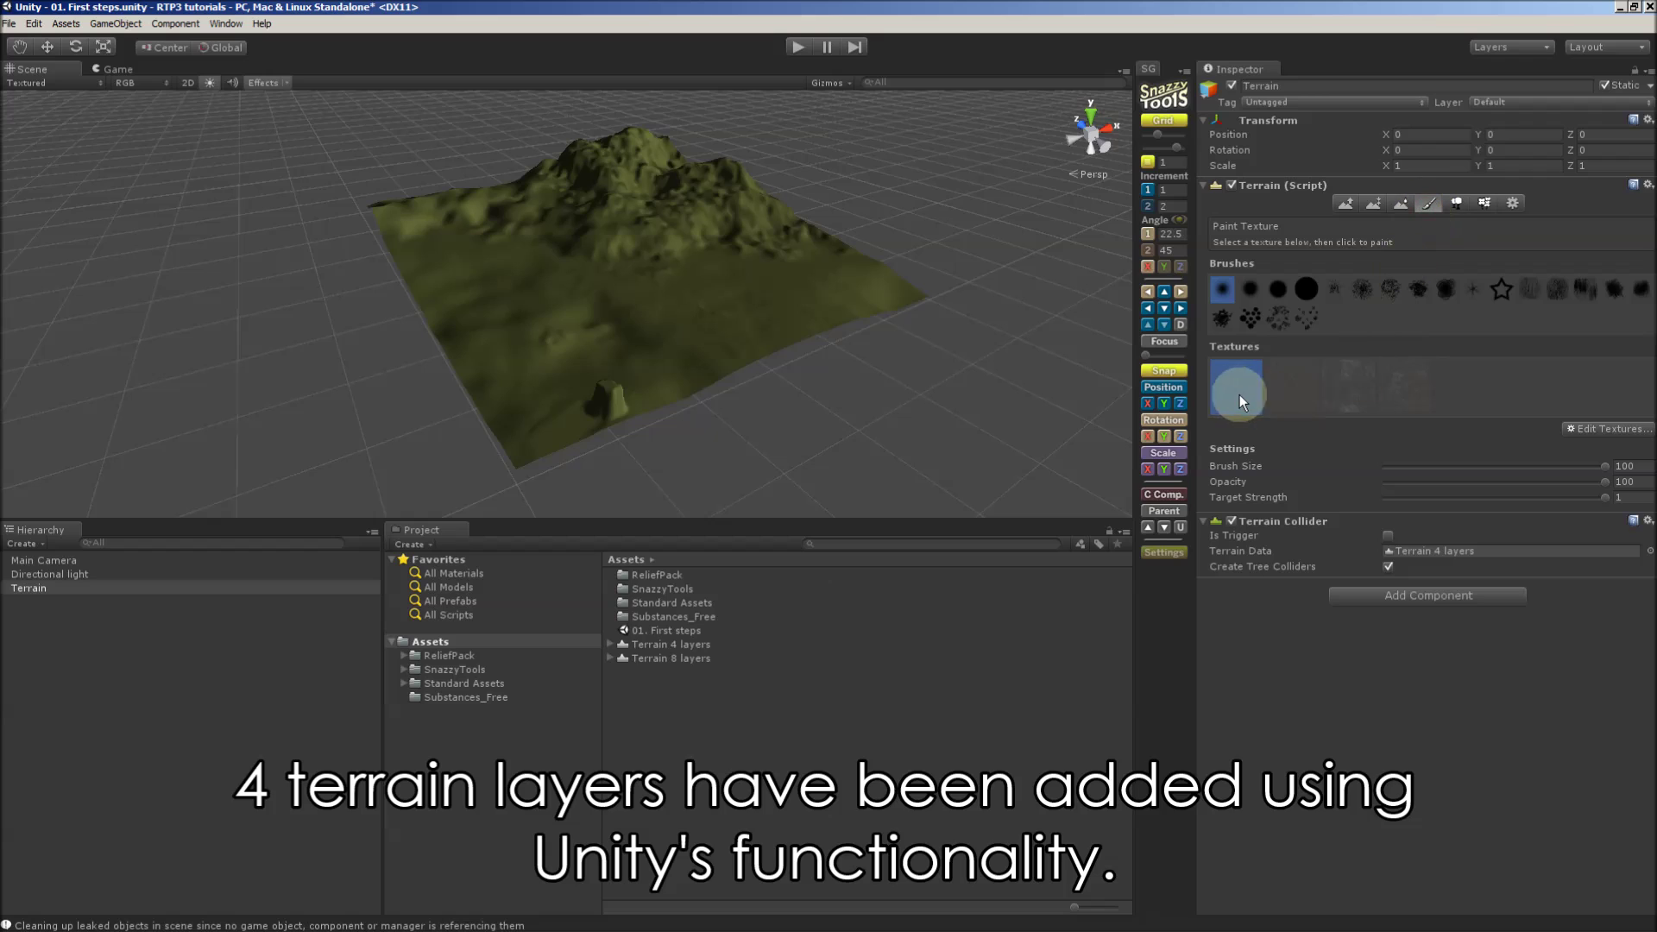
click(1293, 395)
click(1353, 397)
click(1400, 410)
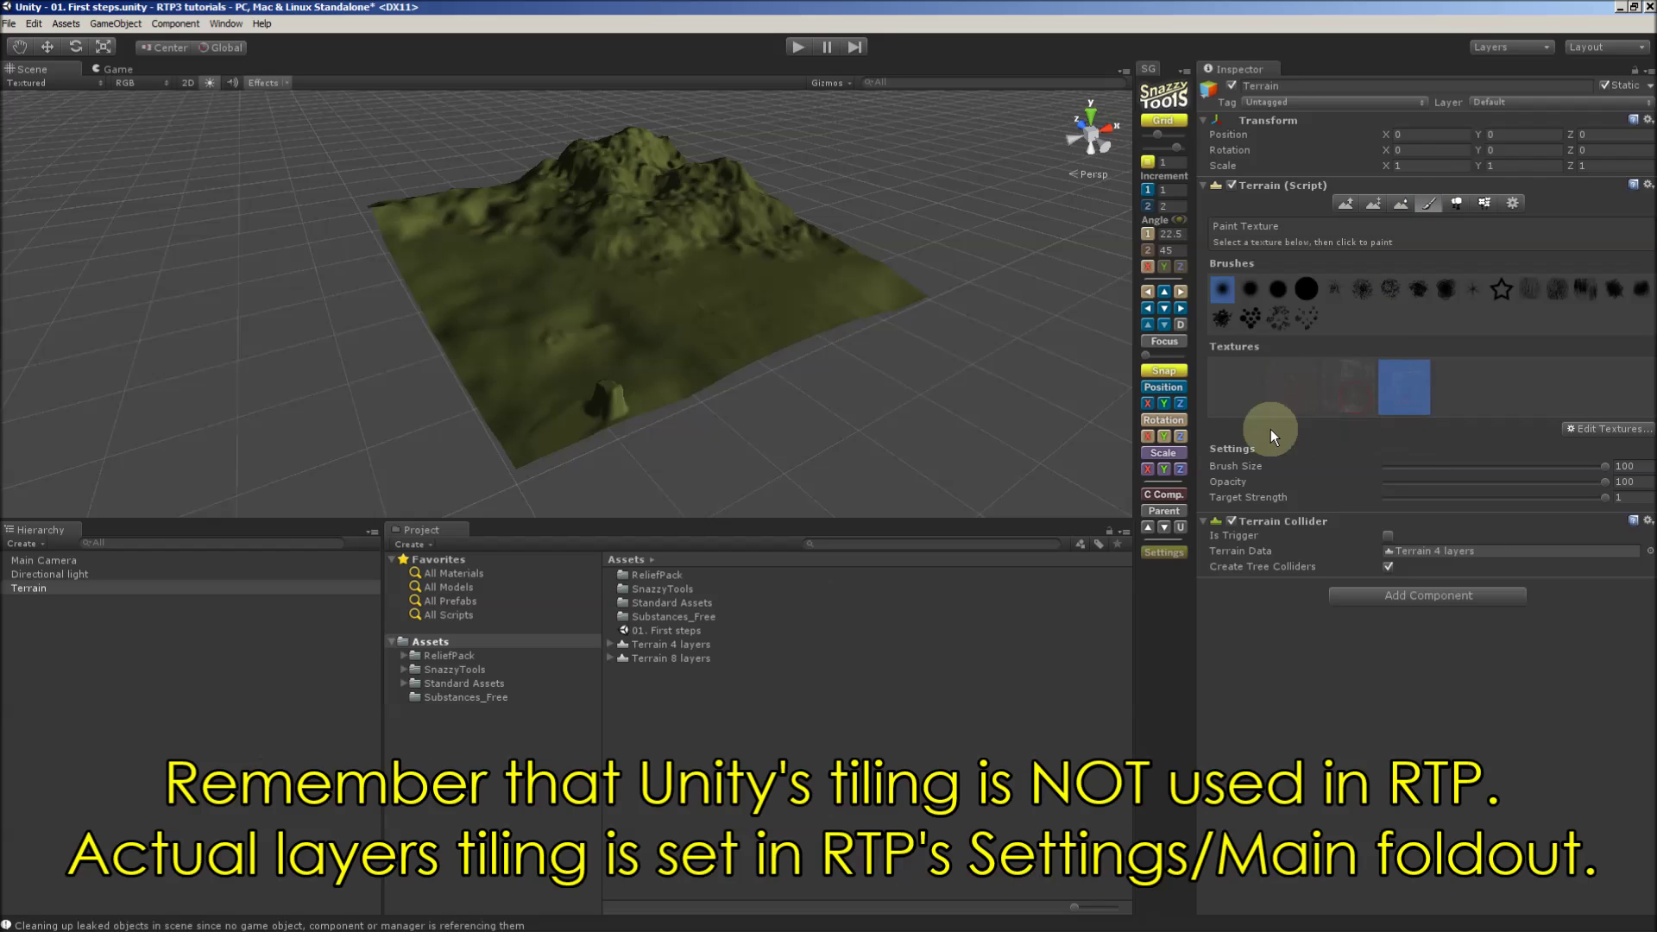
click(1225, 395)
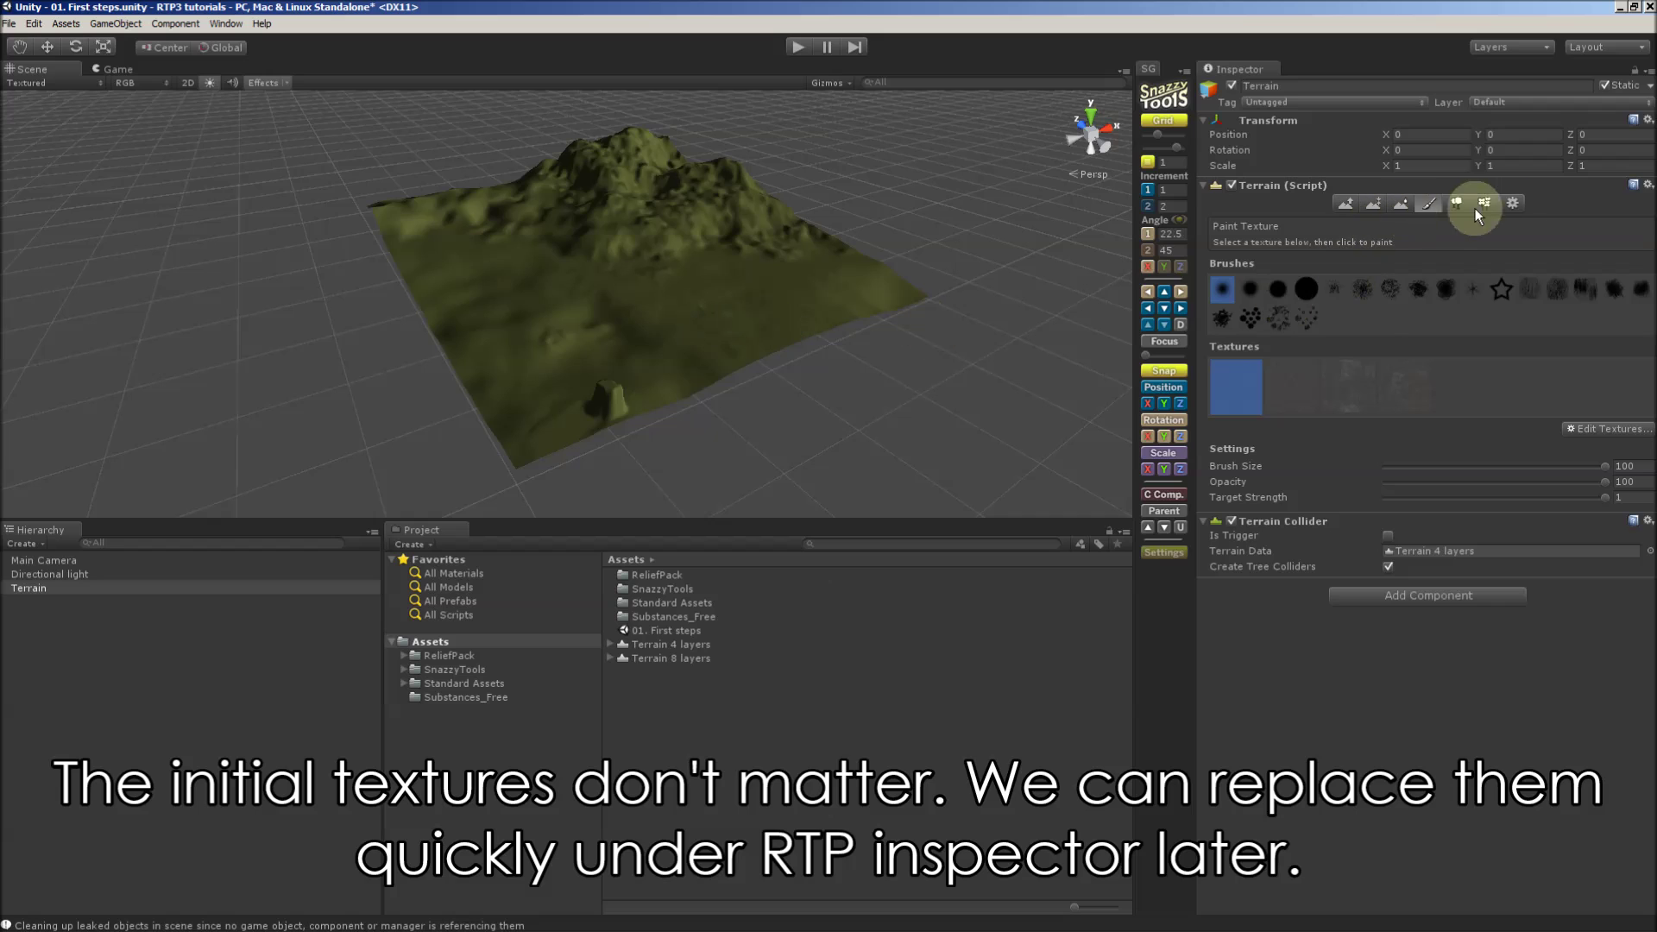
click(1513, 204)
Add the Relief Terrain 'Engine - Terrain or Mesh' script to the Terrain.
click(47, 589)
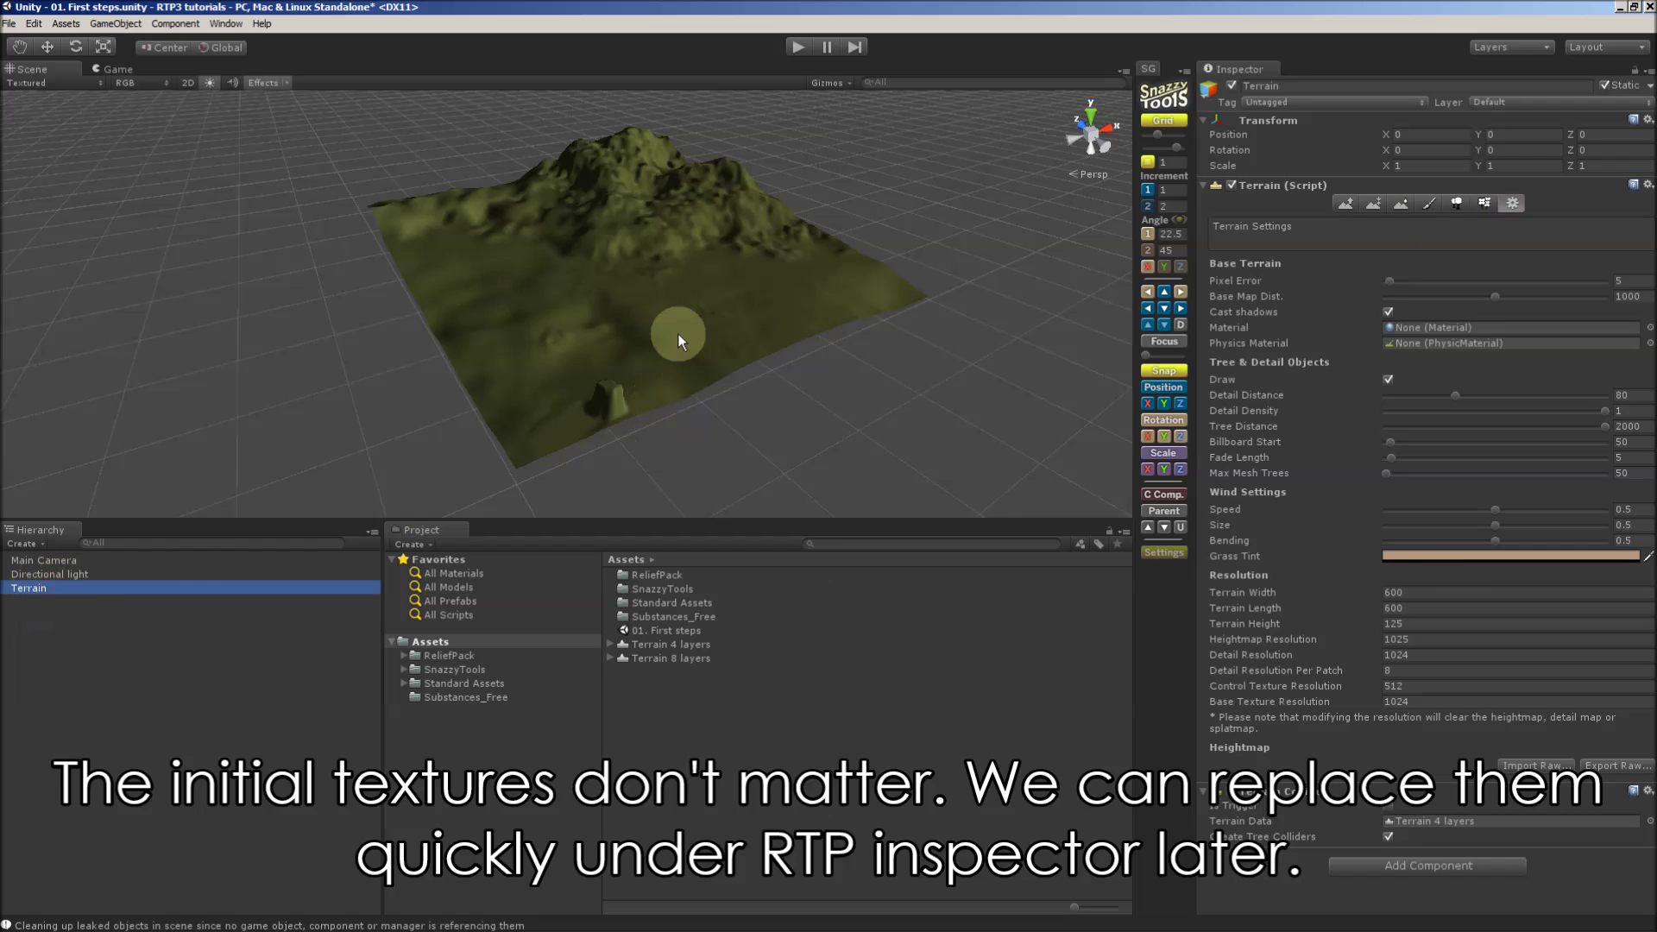
scroll(704, 328, up, 10)
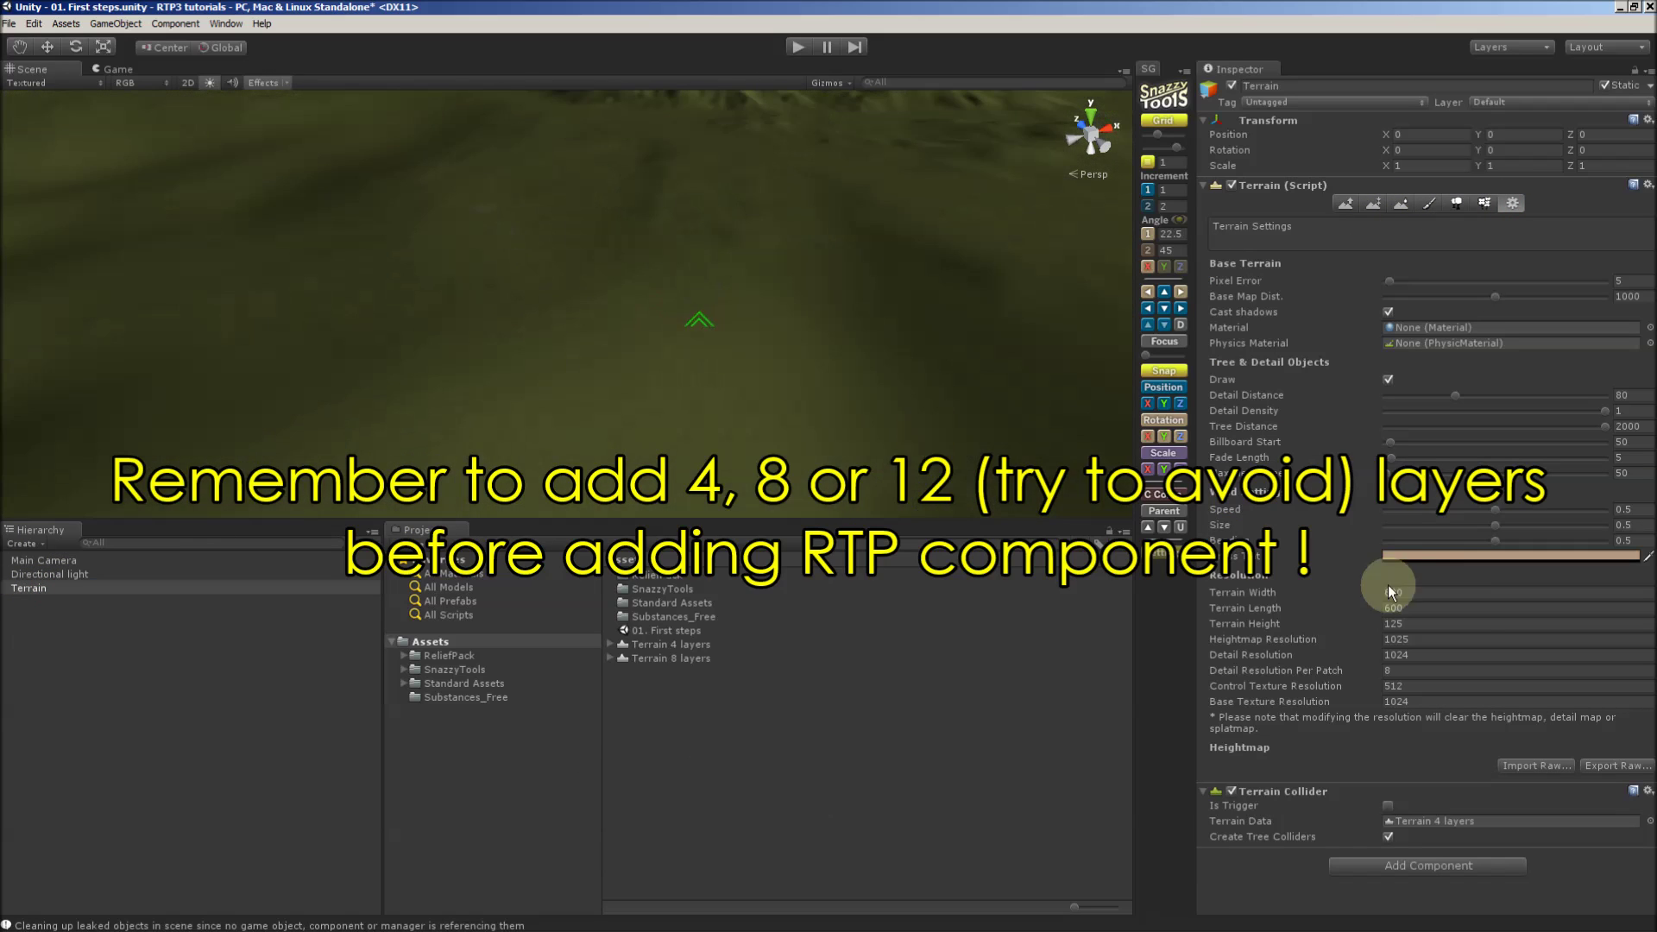
click(1392, 866)
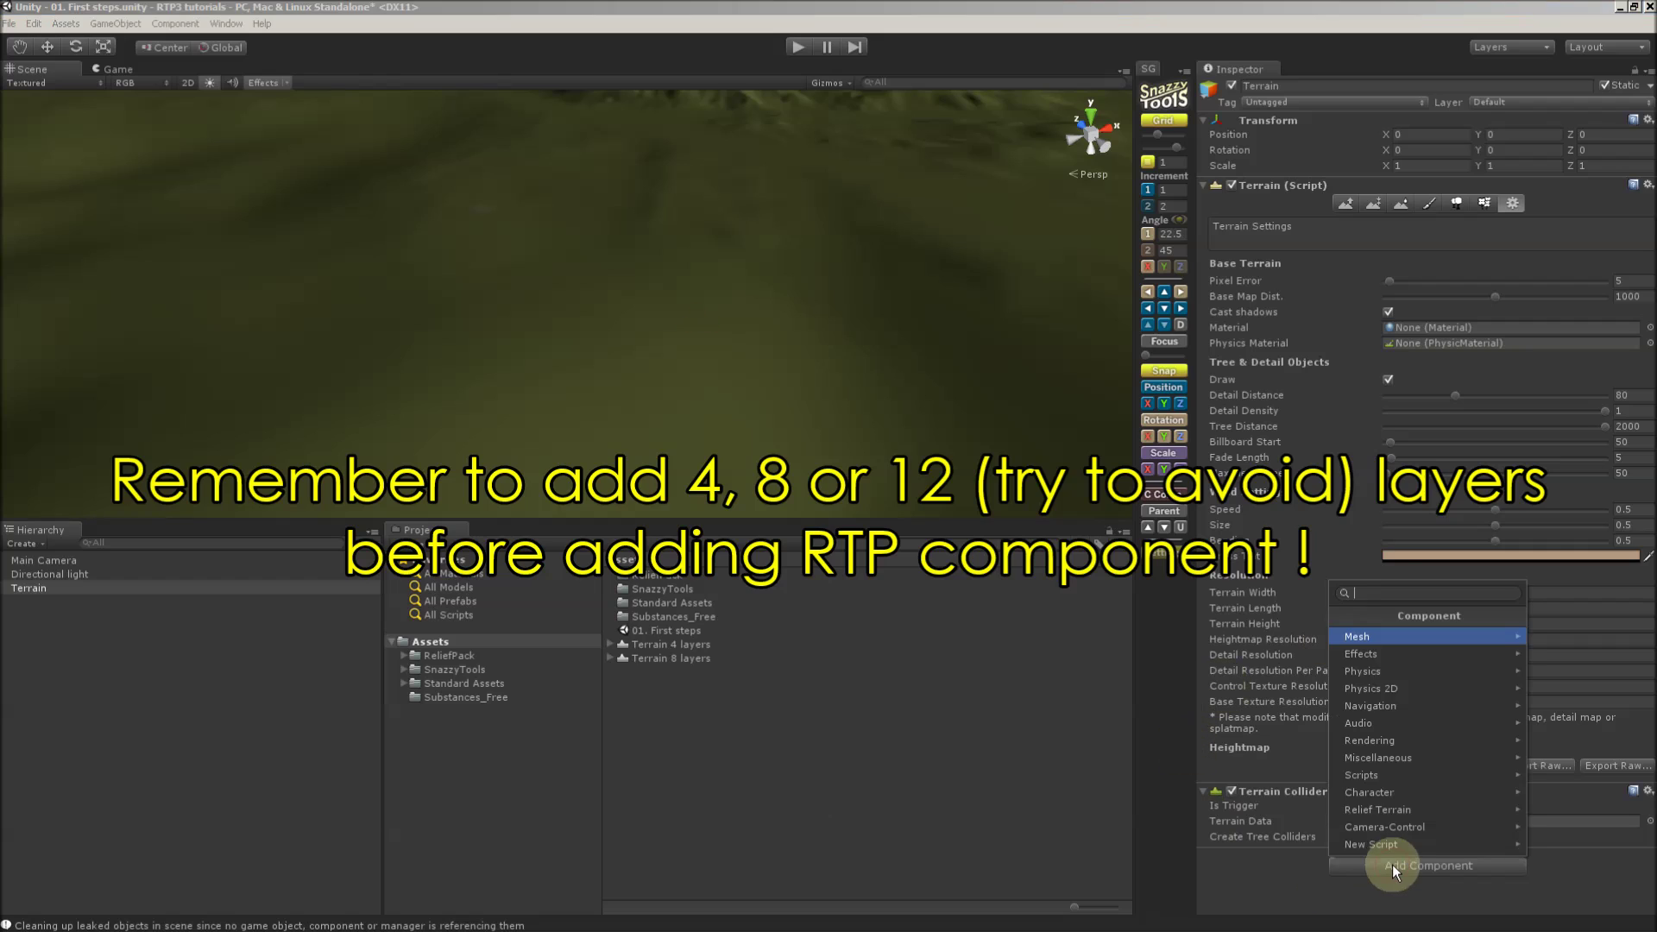
click(1401, 810)
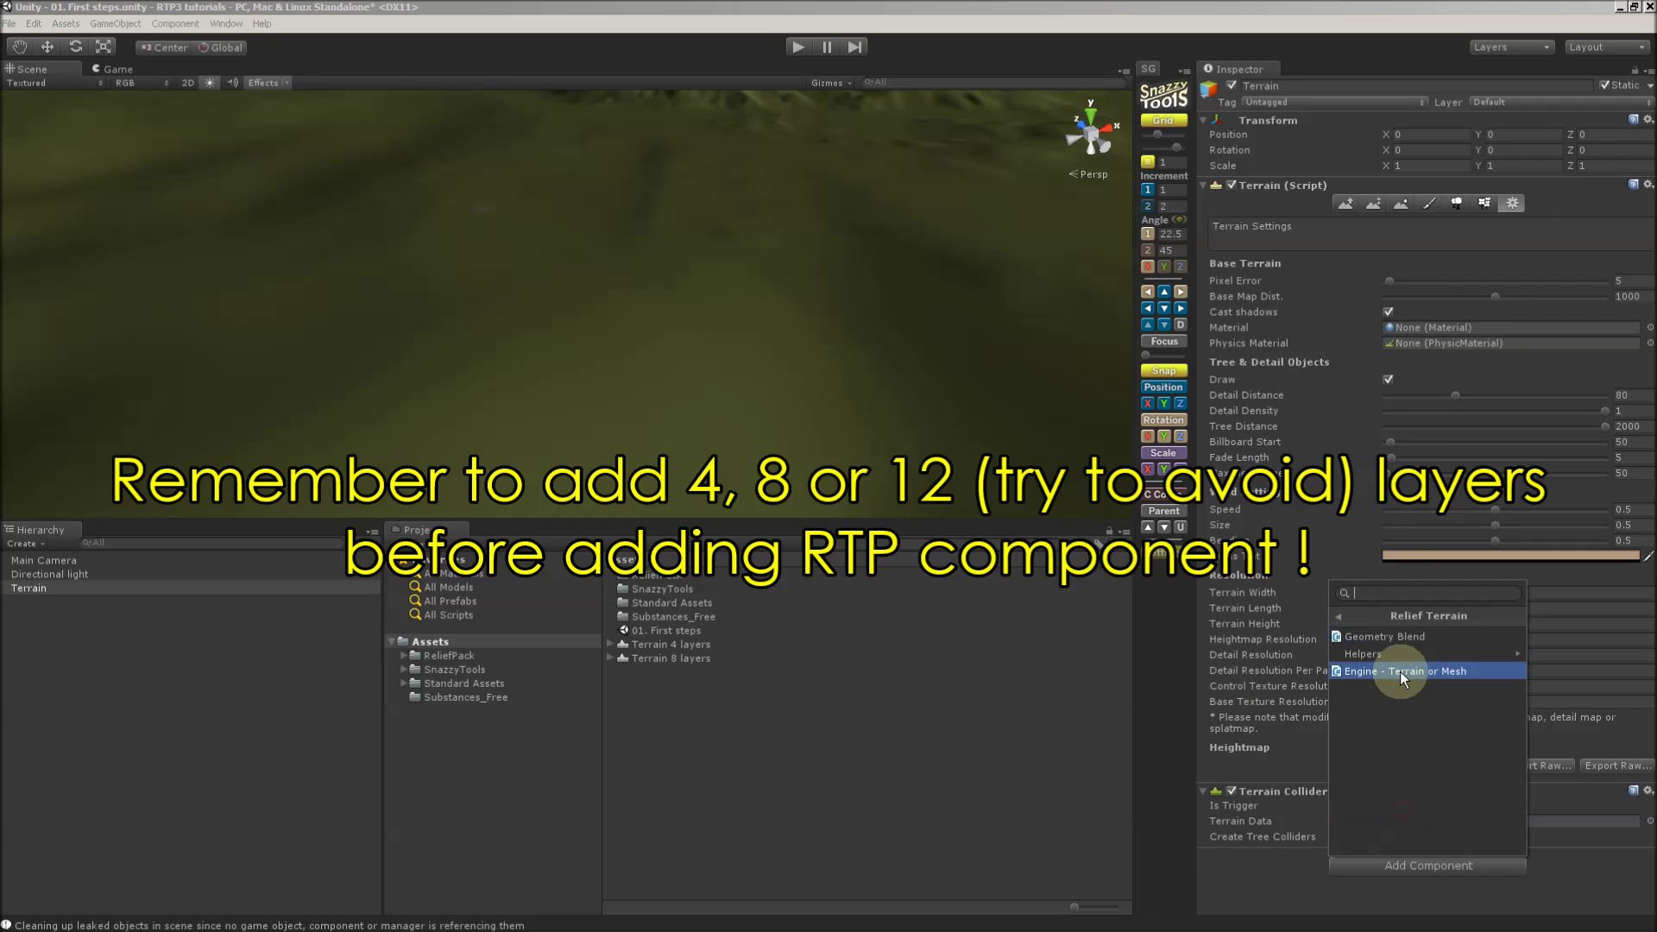
click(1400, 672)
Refresh all RTP data from the script's Settings, confirm the notice, and select _RTP_LODmanager.
scroll(1502, 735, down, 10)
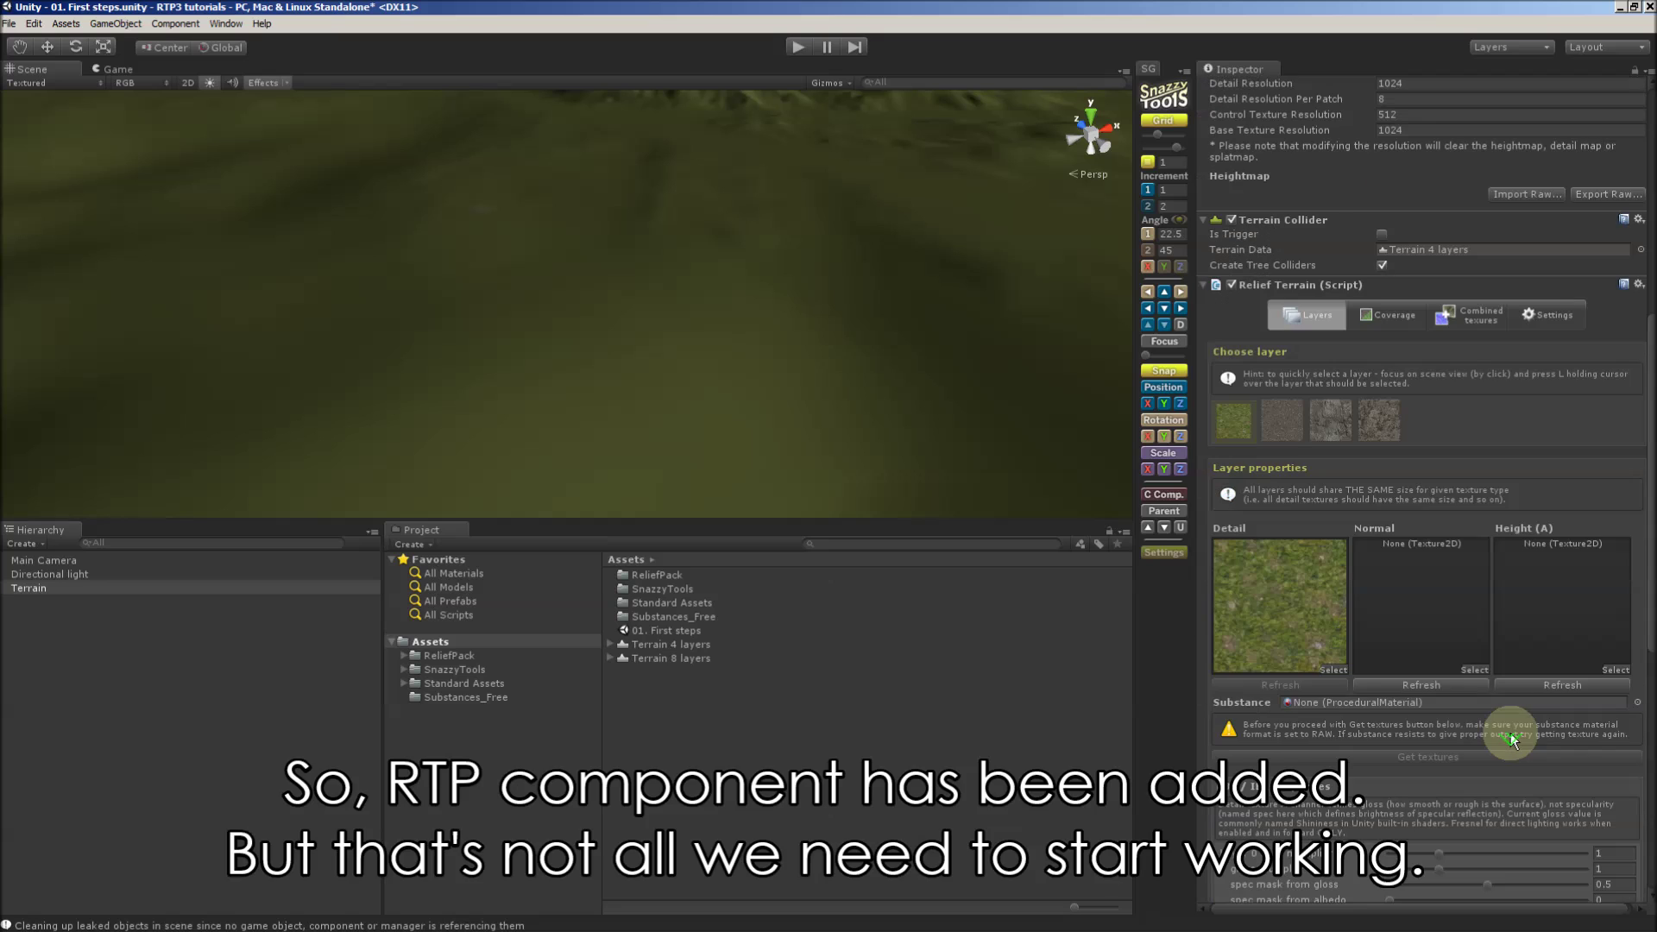
scroll(1444, 829, down, 8)
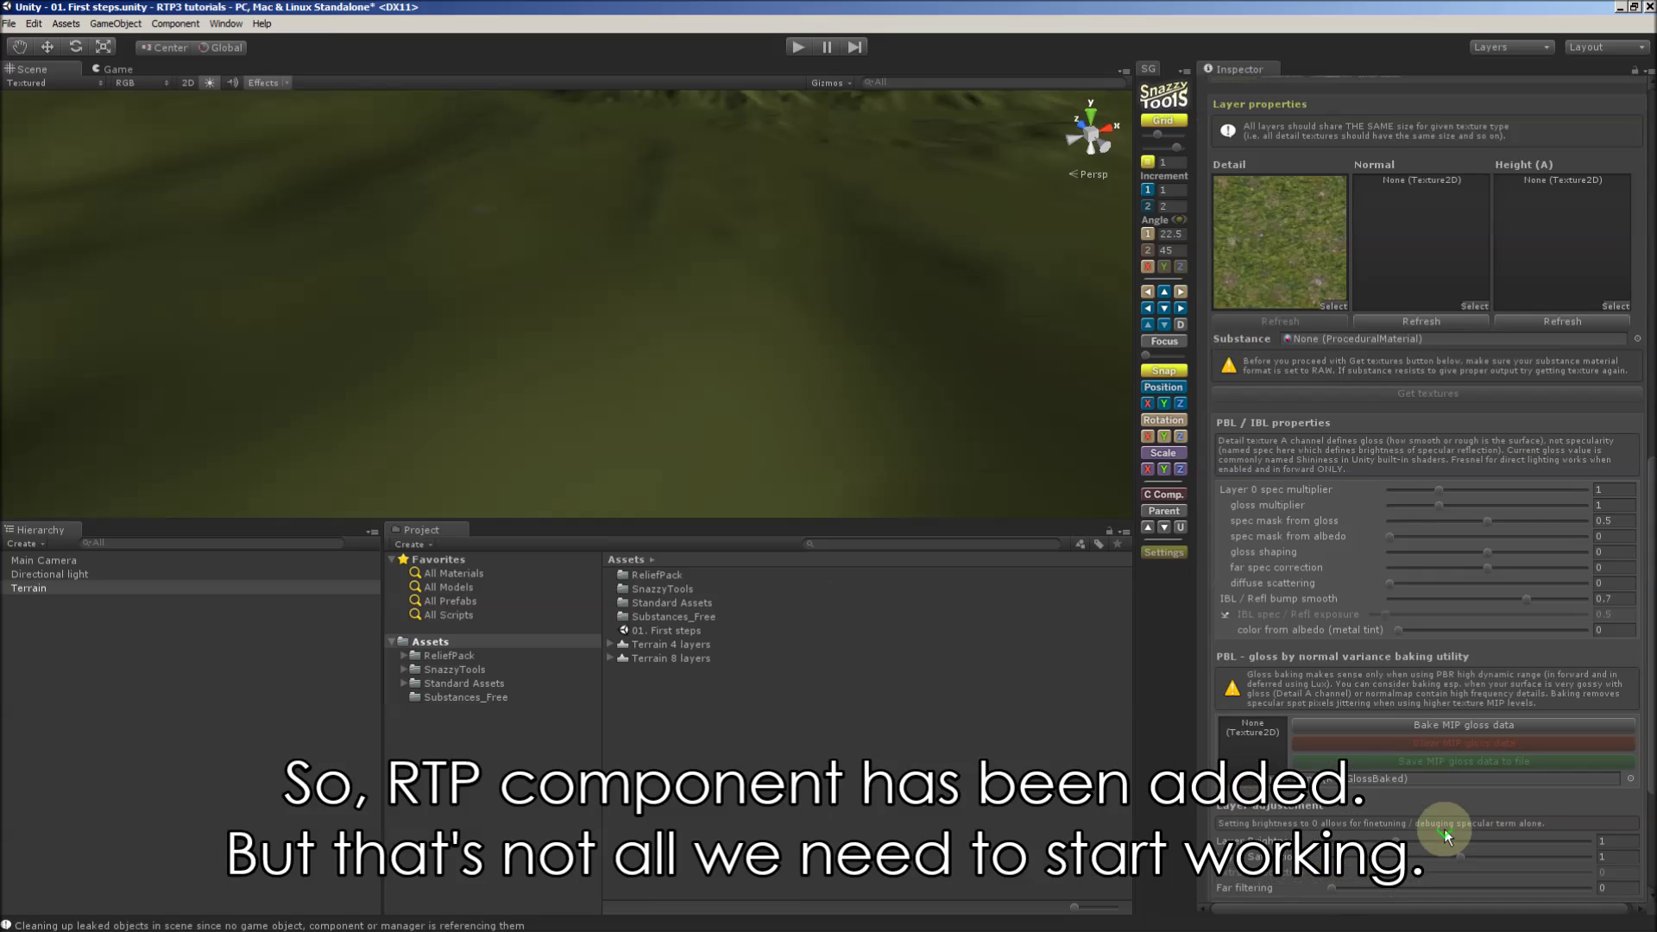
scroll(1444, 829, up, 10)
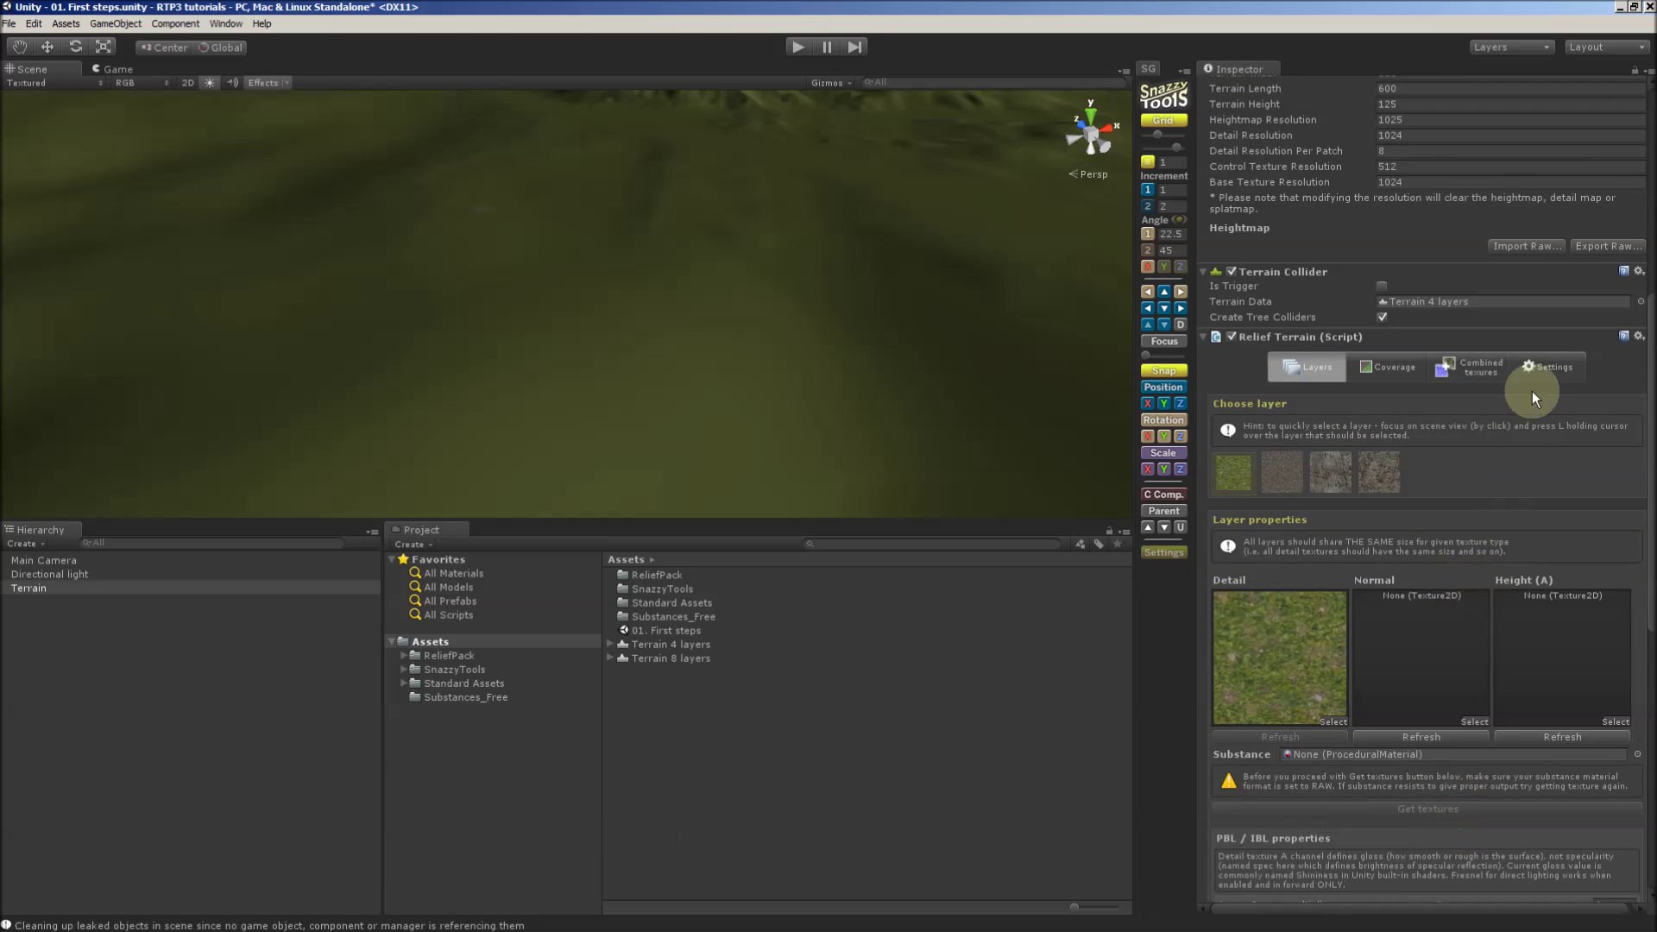
click(1548, 370)
scroll(1377, 657, down, 3)
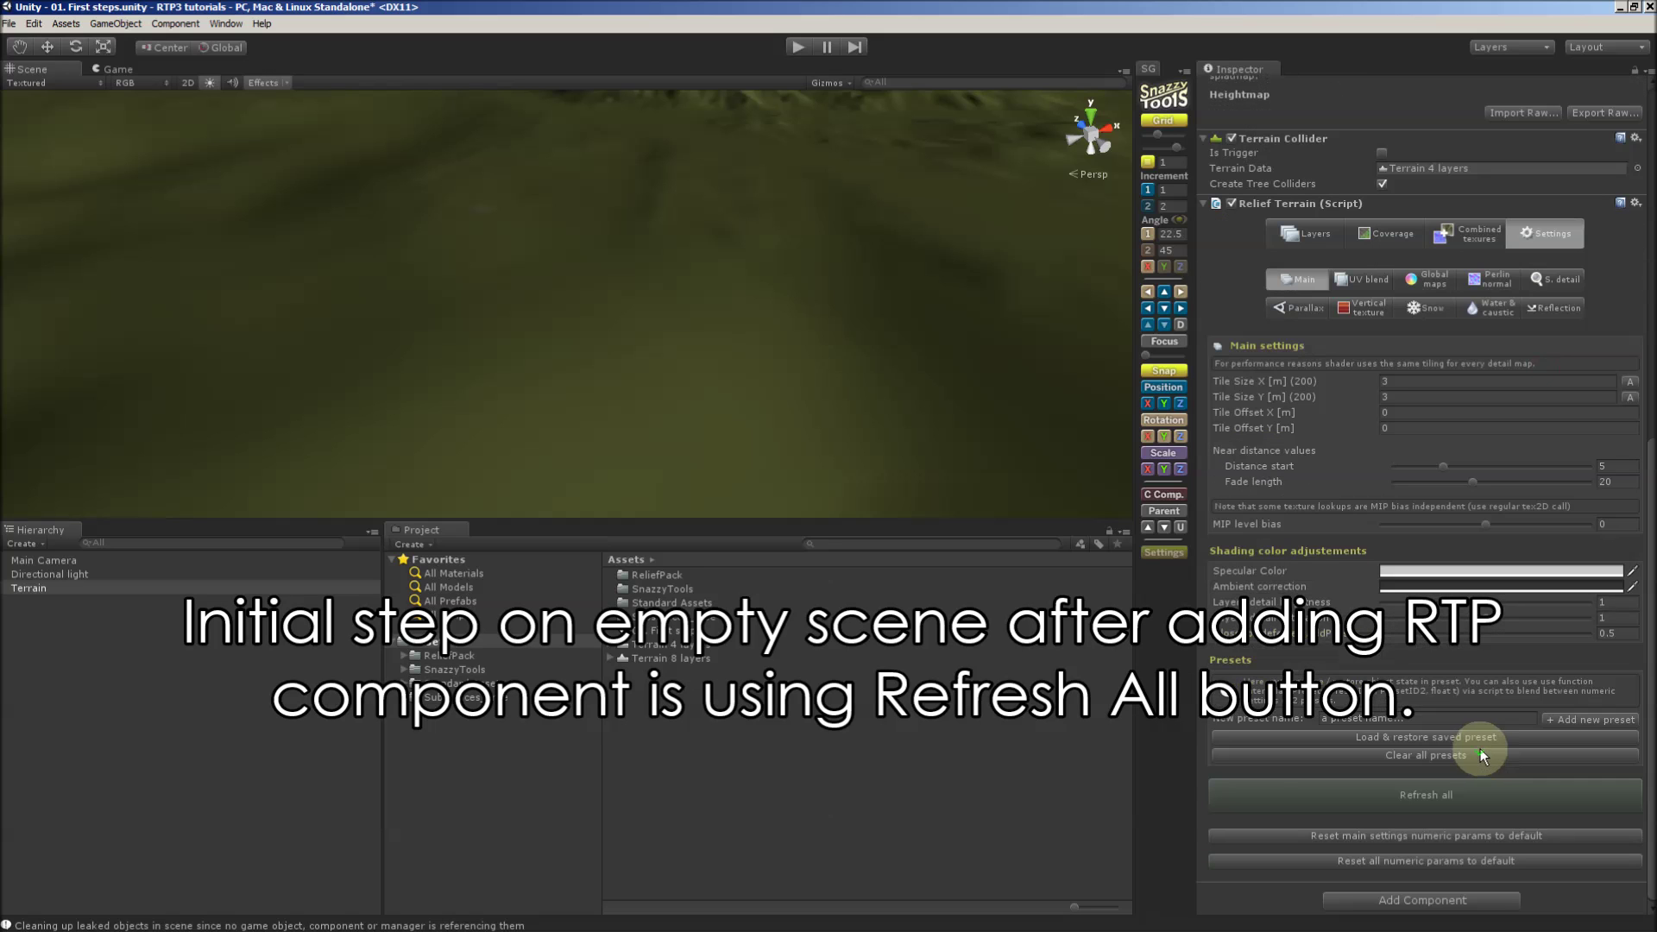
click(1386, 793)
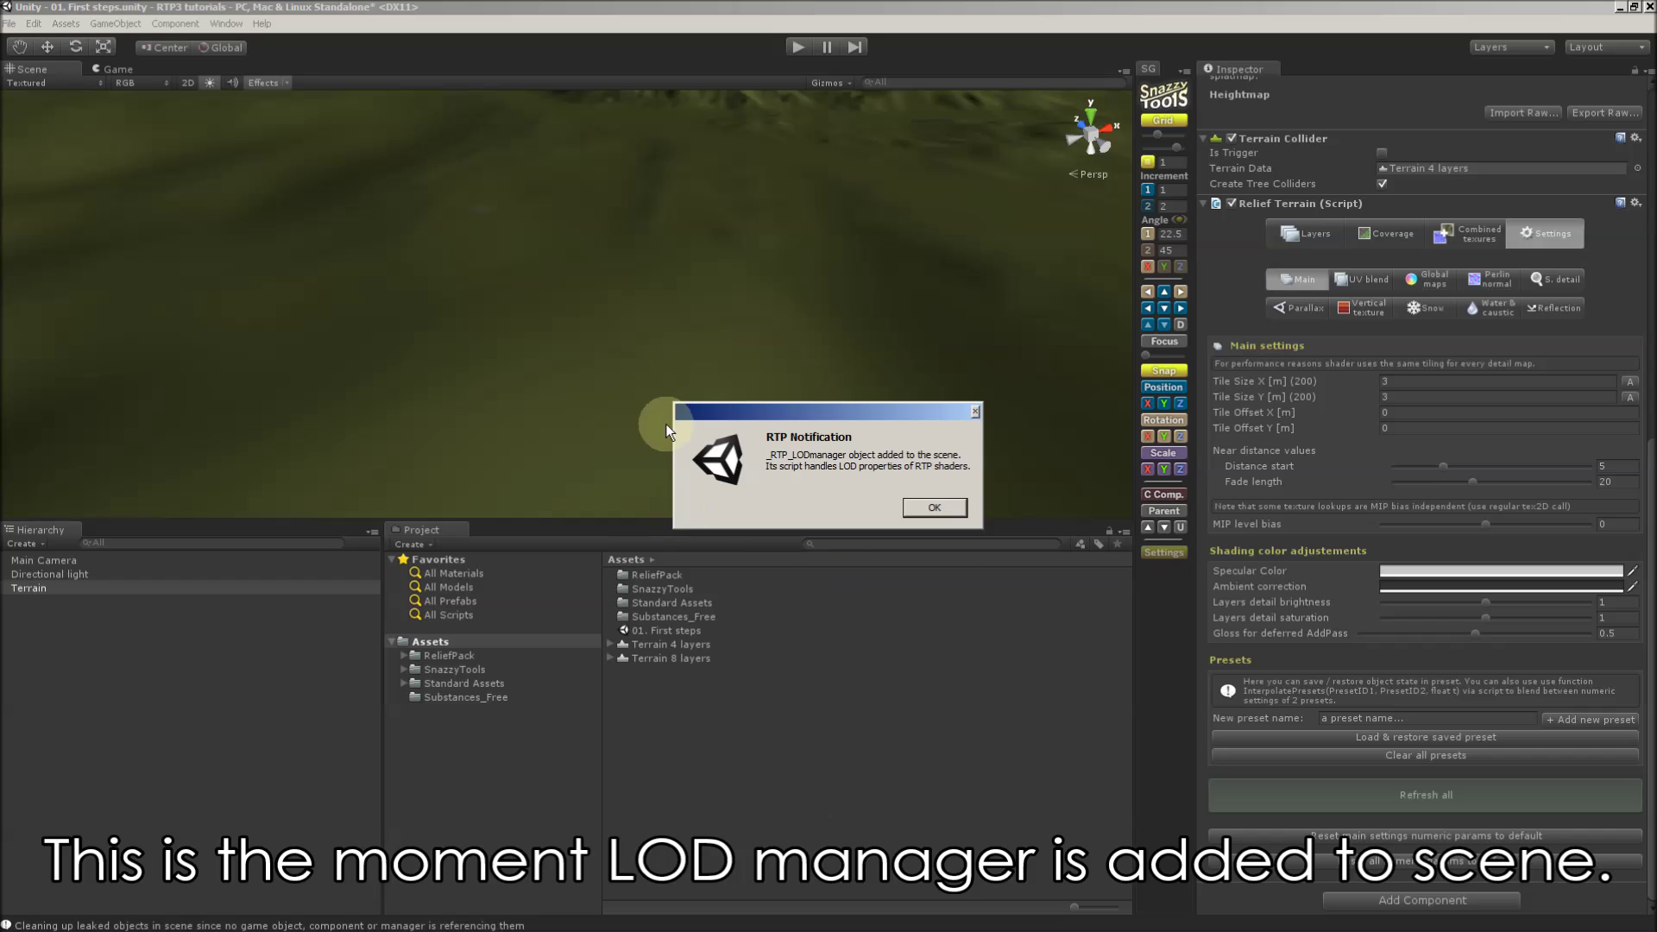
click(935, 508)
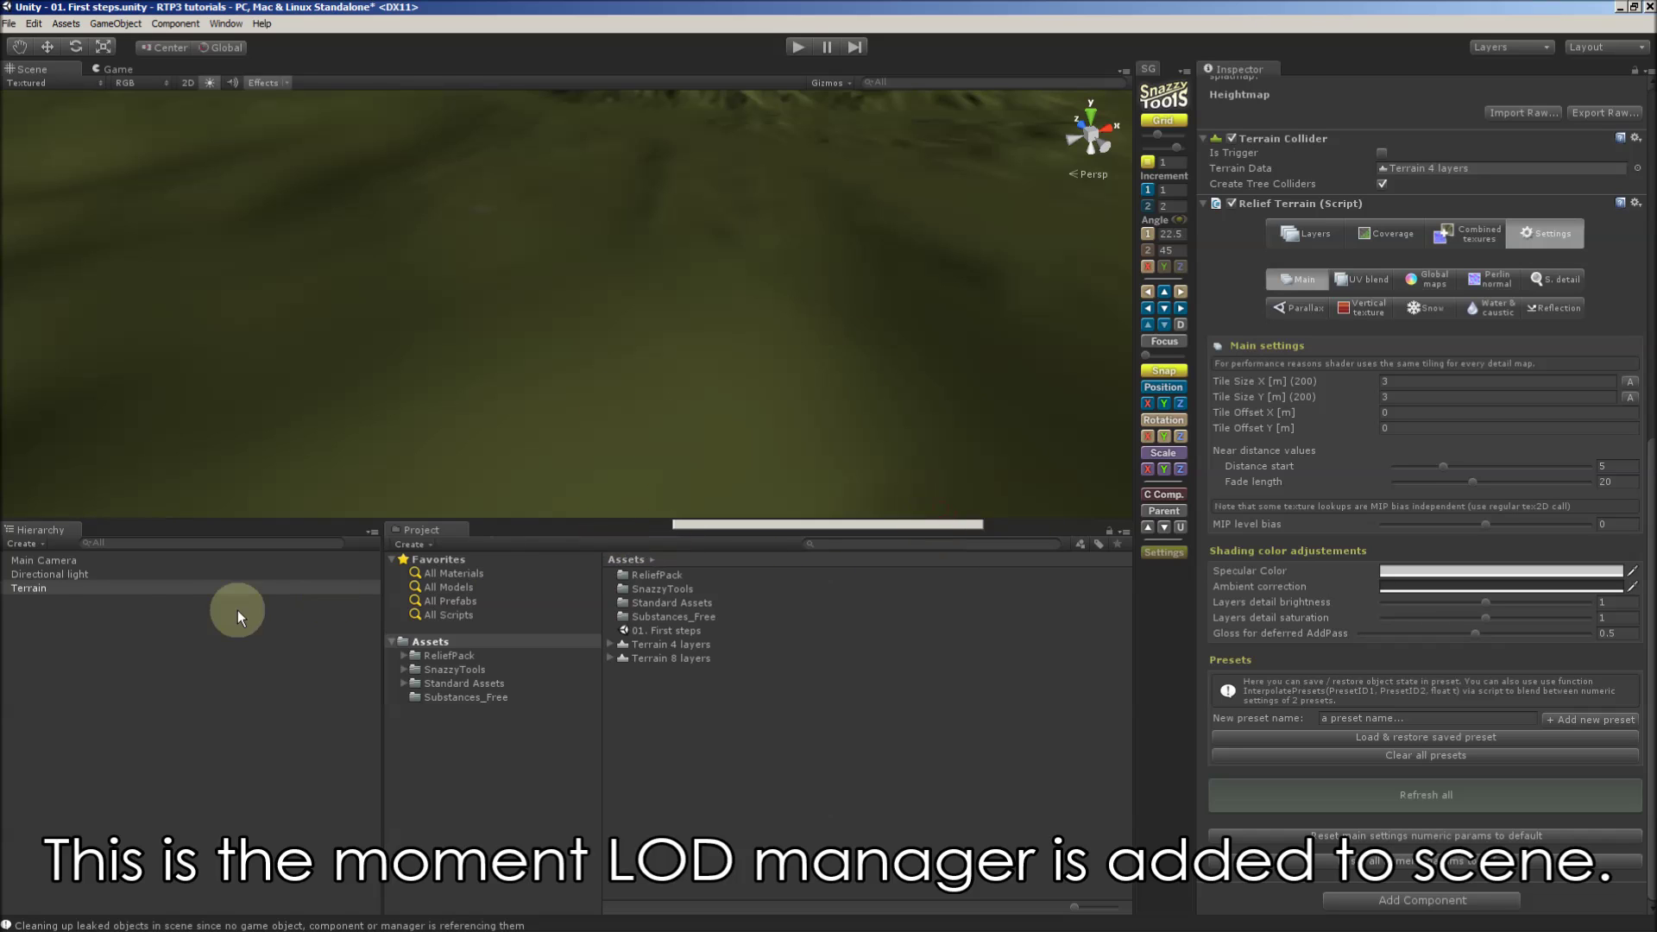
click(161, 605)
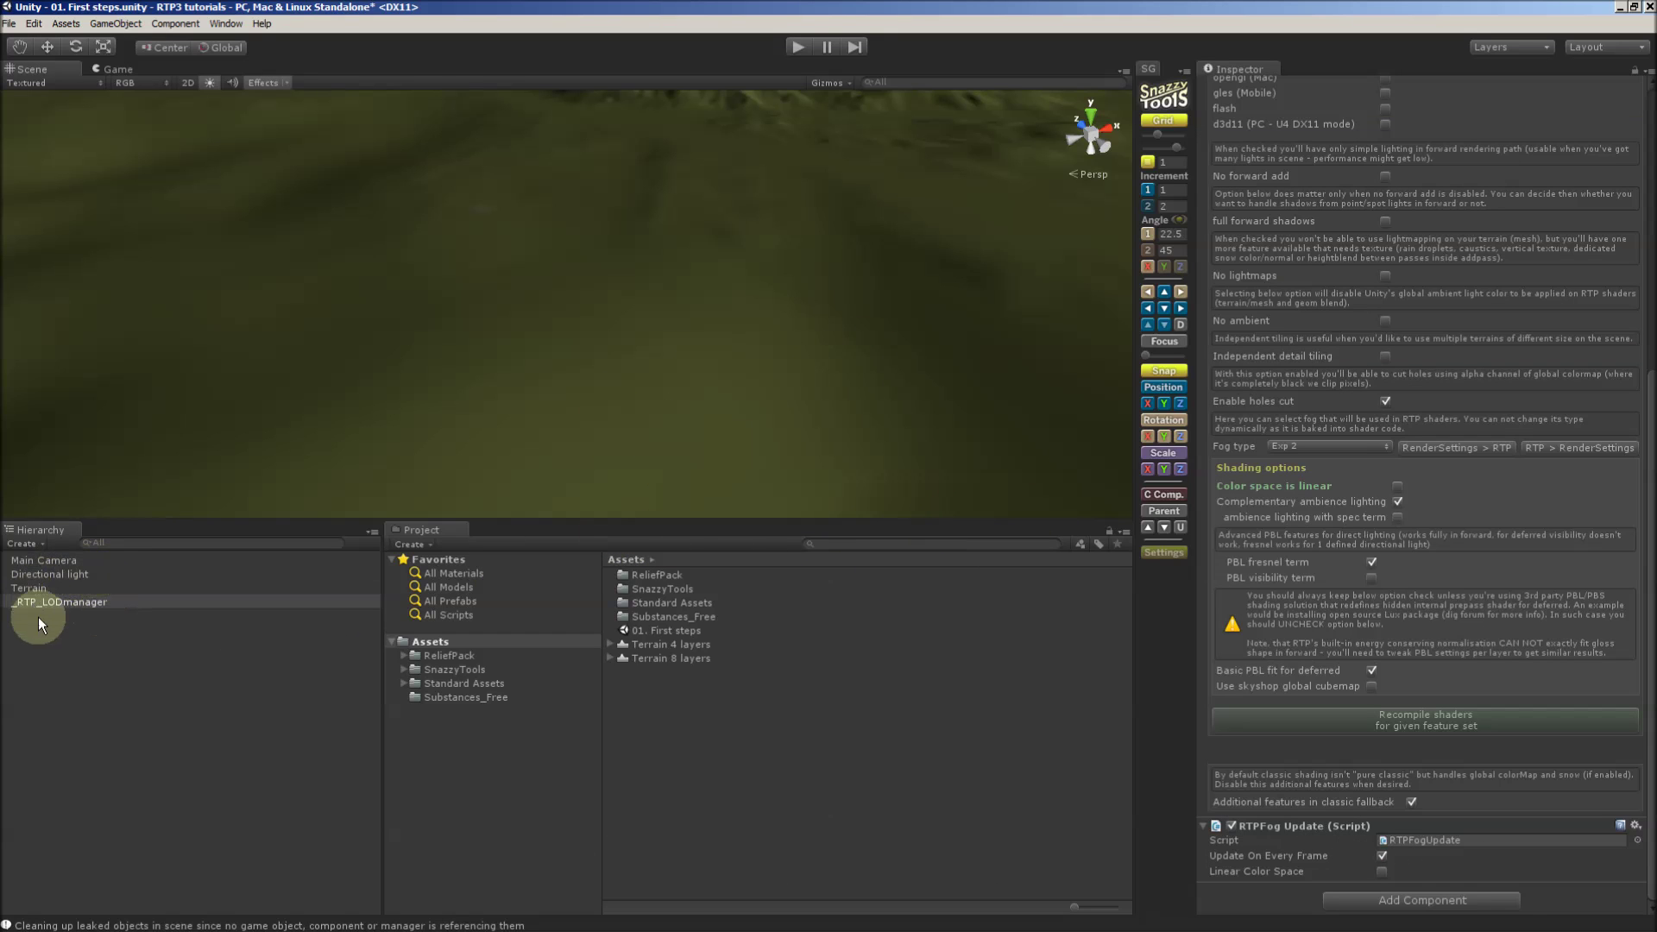
On _RTP_LODmanager, enable U4 terrain materials, the RTP terrain first pass, and the d3d11 target.
click(79, 604)
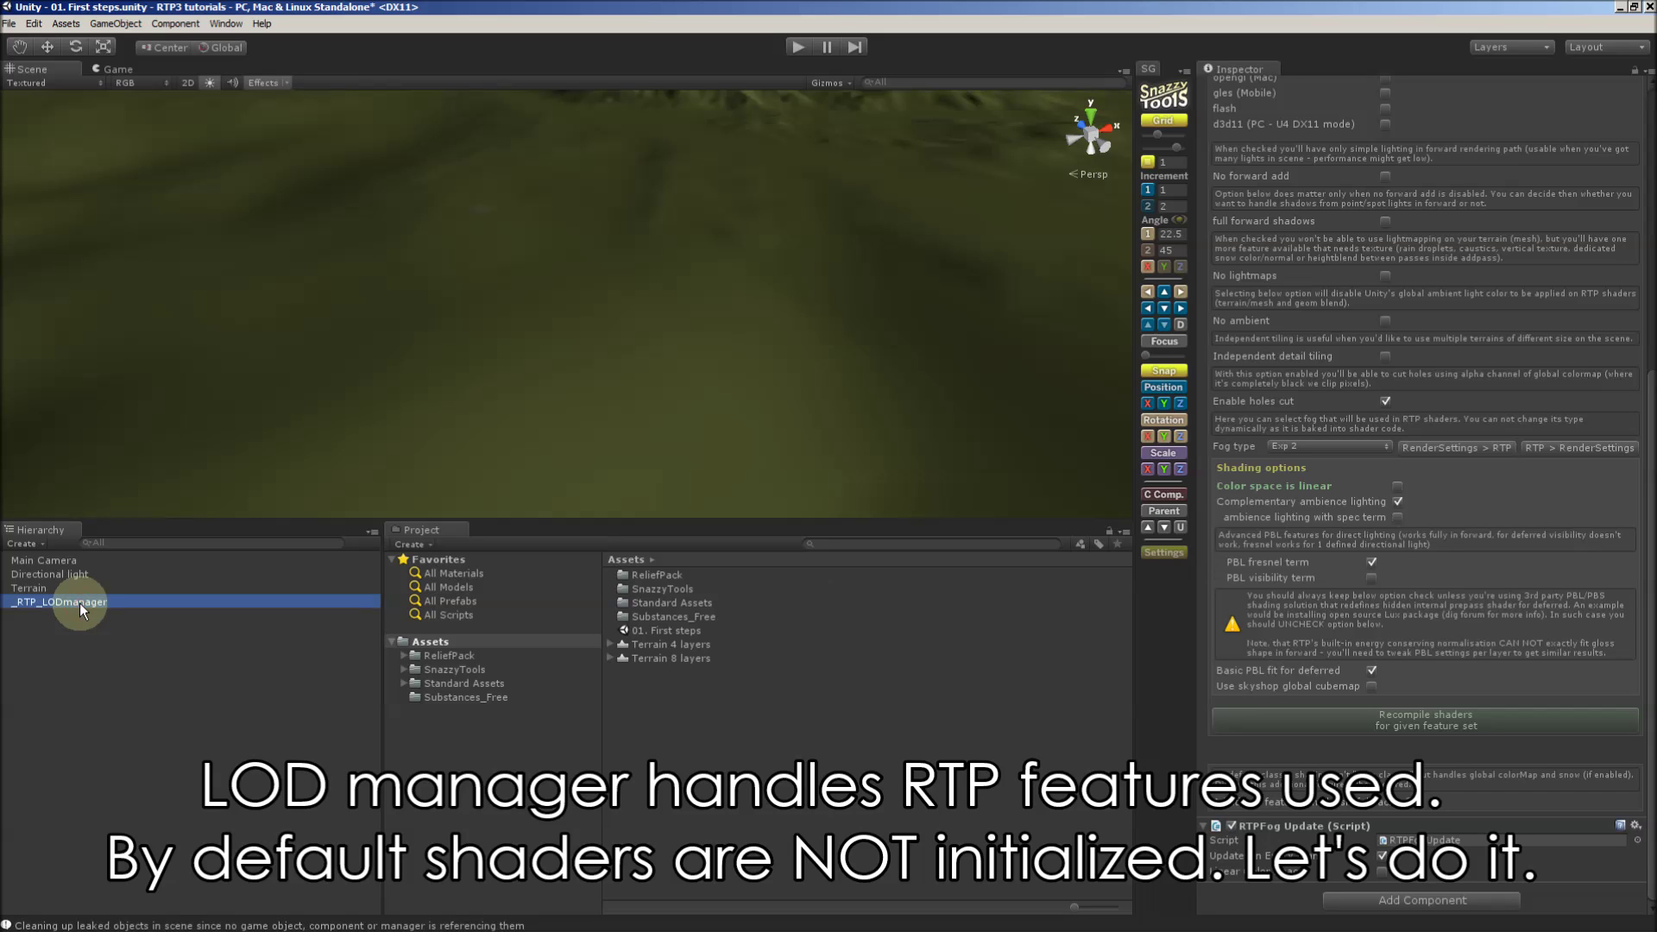
scroll(1536, 587, up, 10)
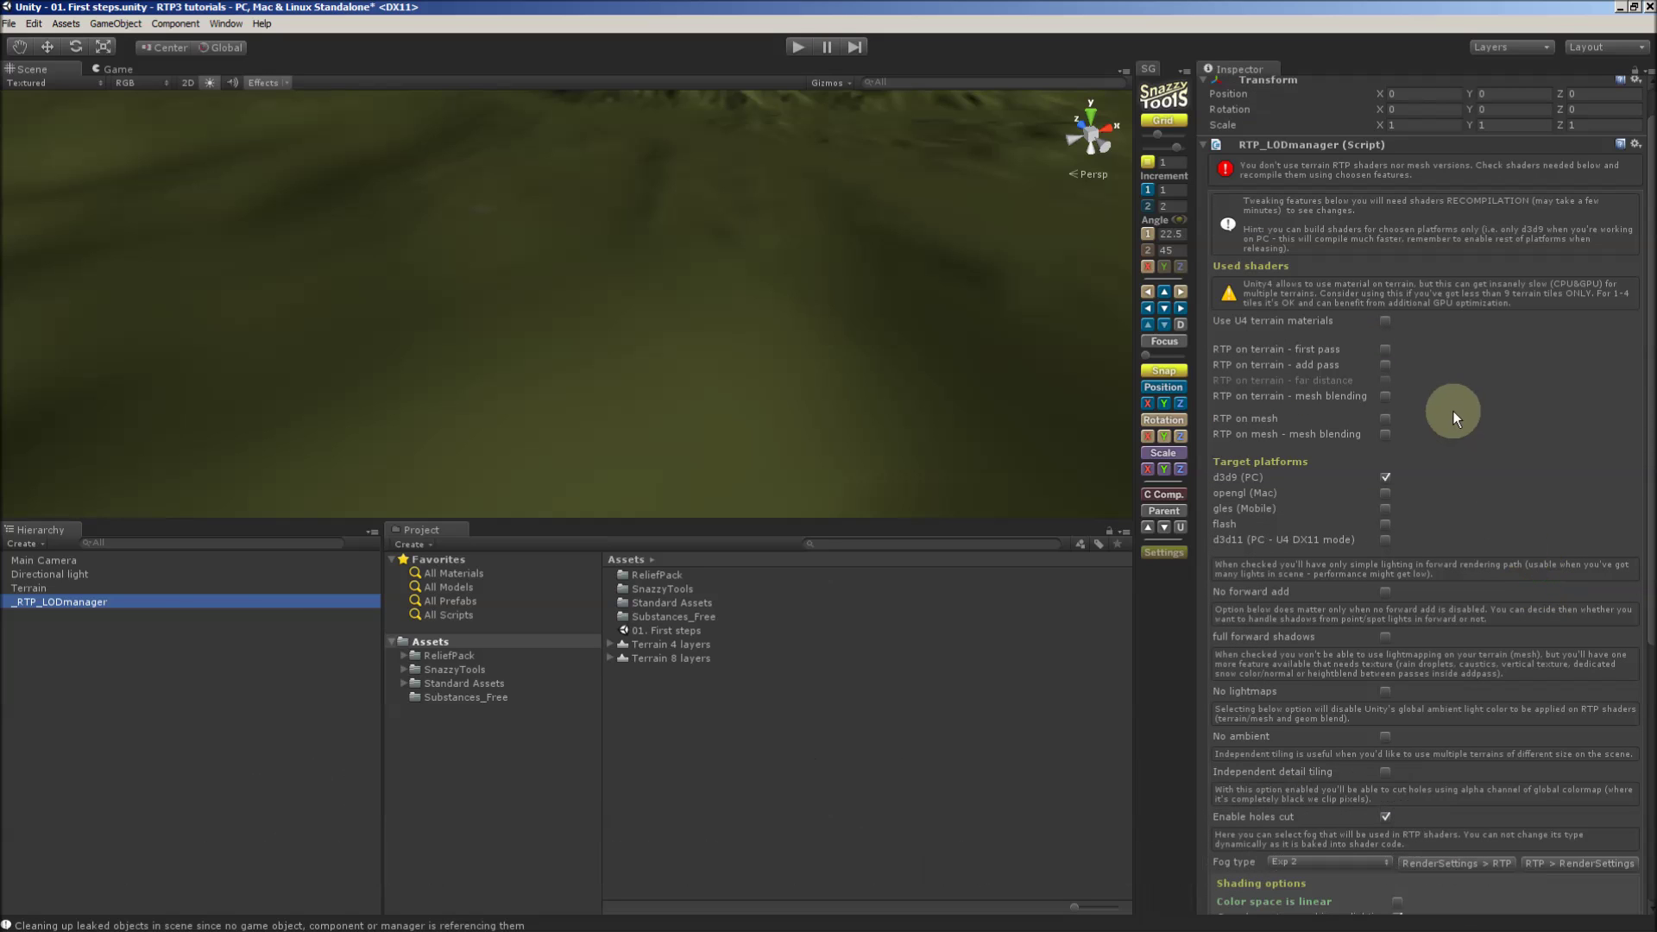
click(1388, 323)
click(1384, 349)
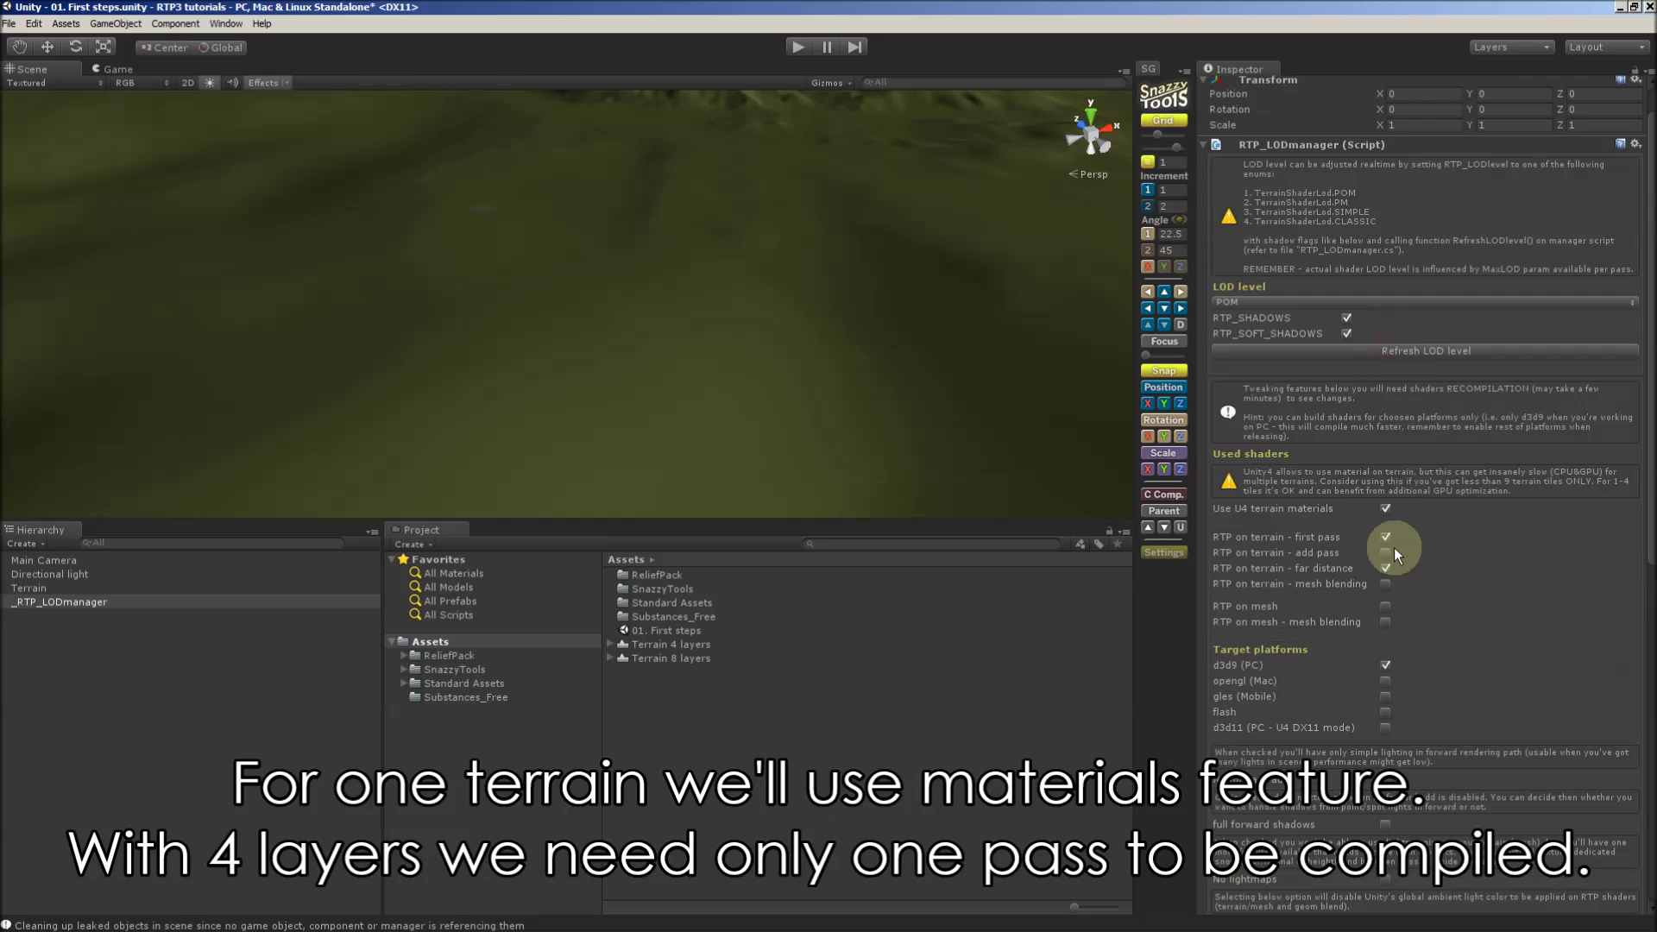
scroll(1581, 597, down, 6)
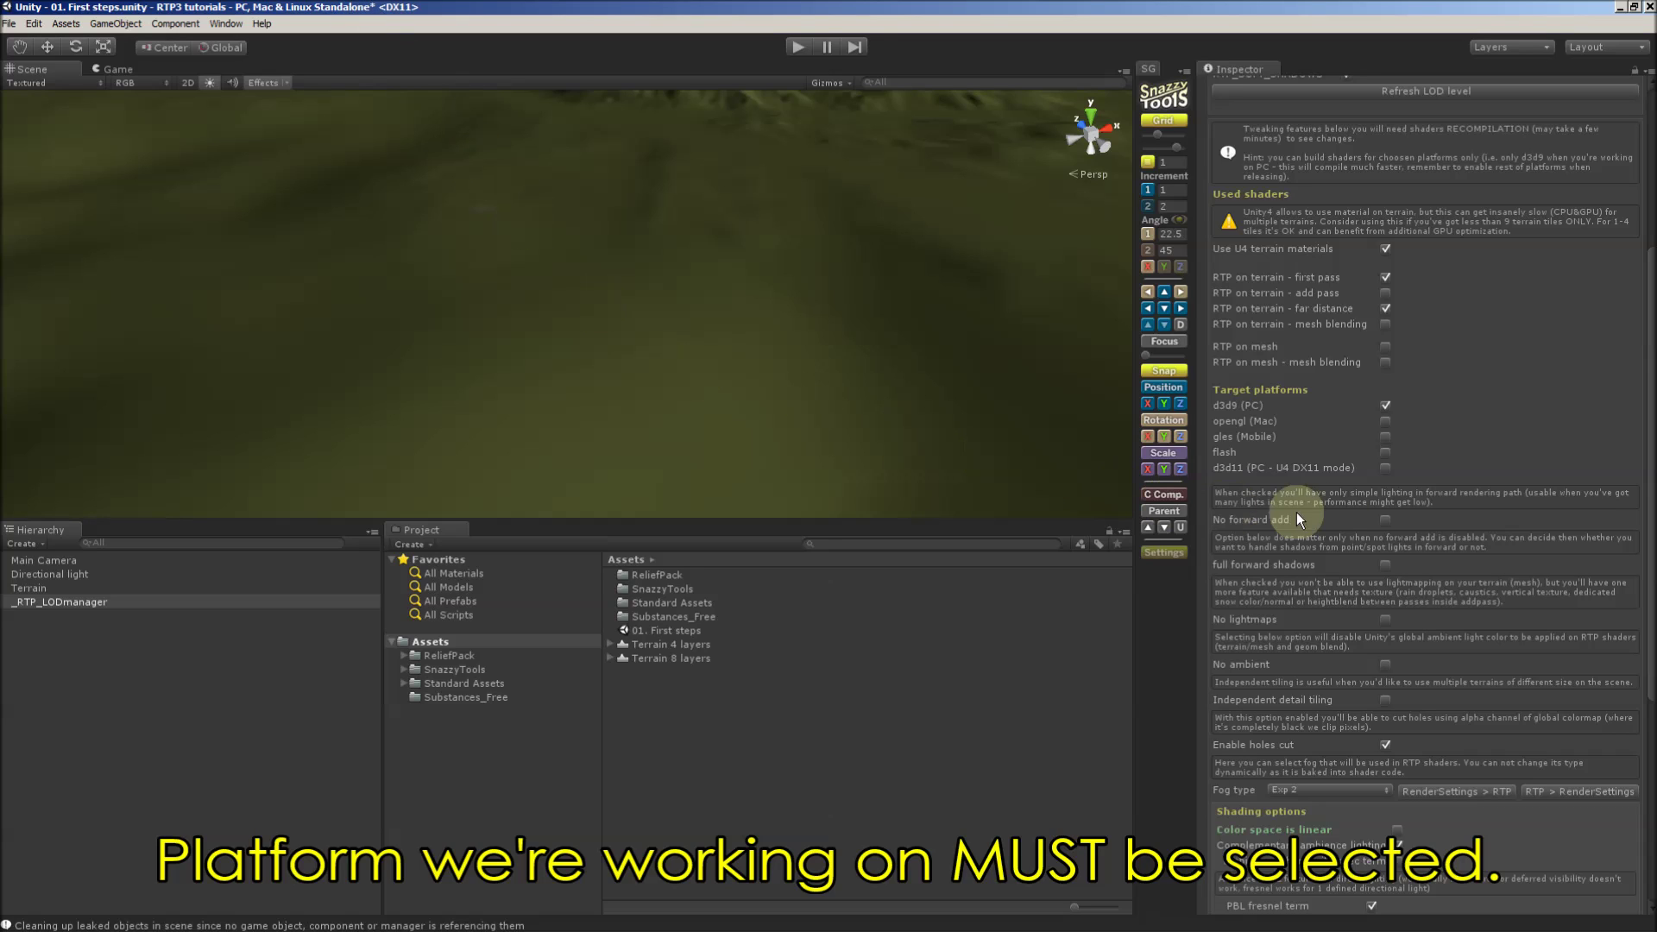
click(1385, 466)
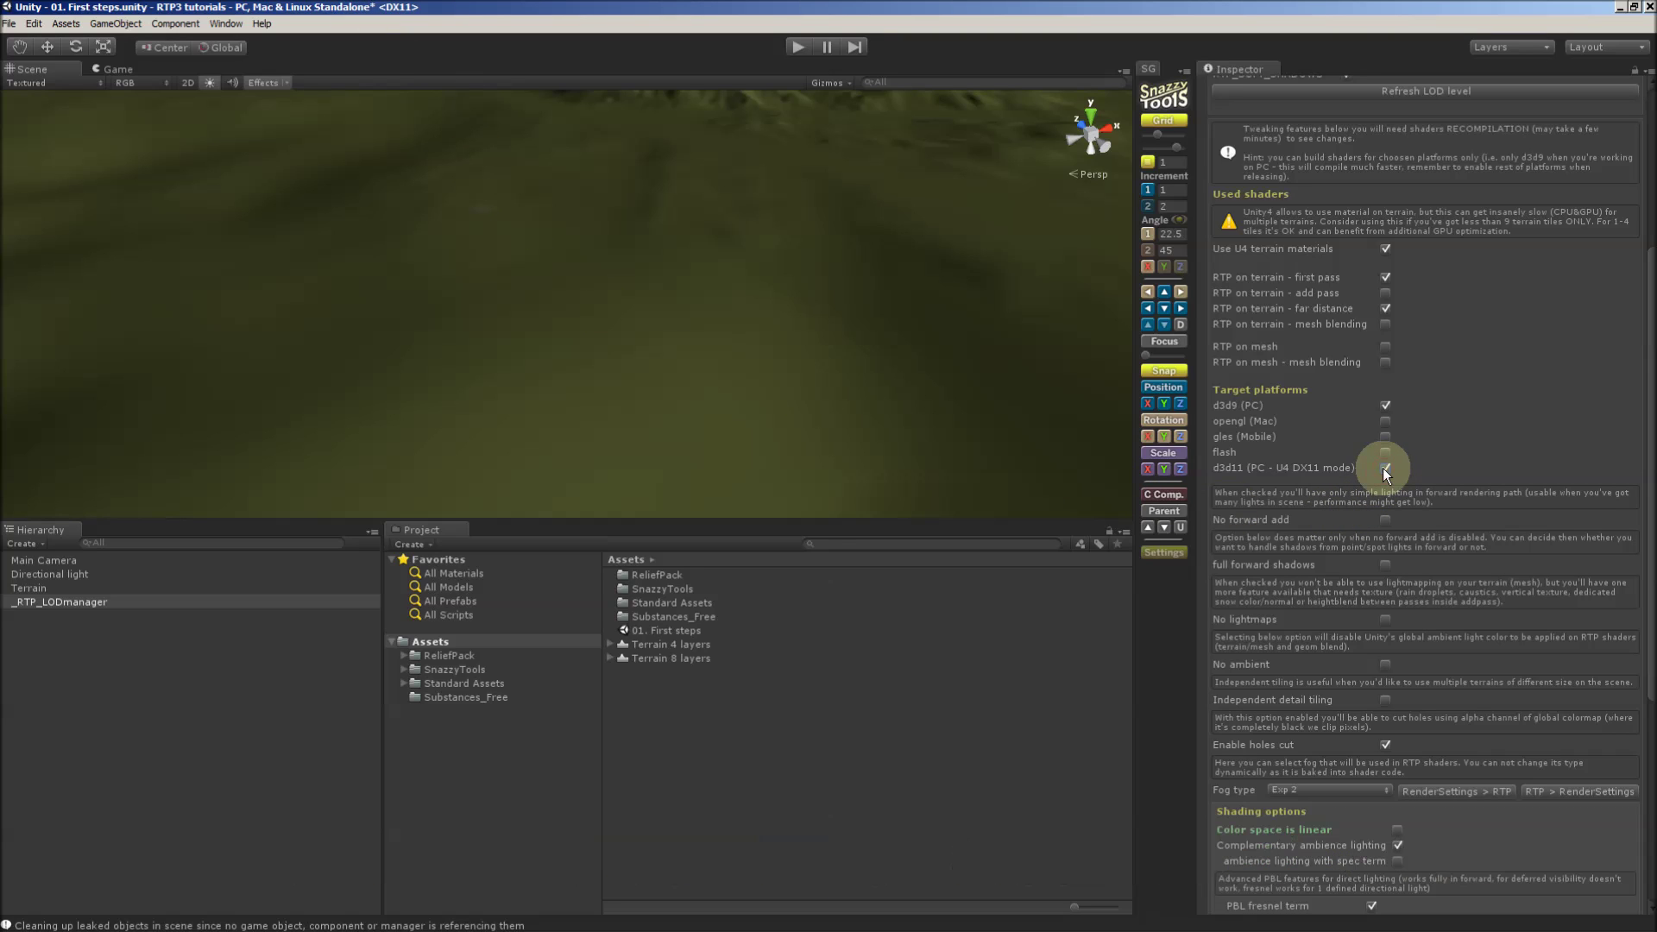
Check the installed Unity version in Help > About Unity.
click(262, 23)
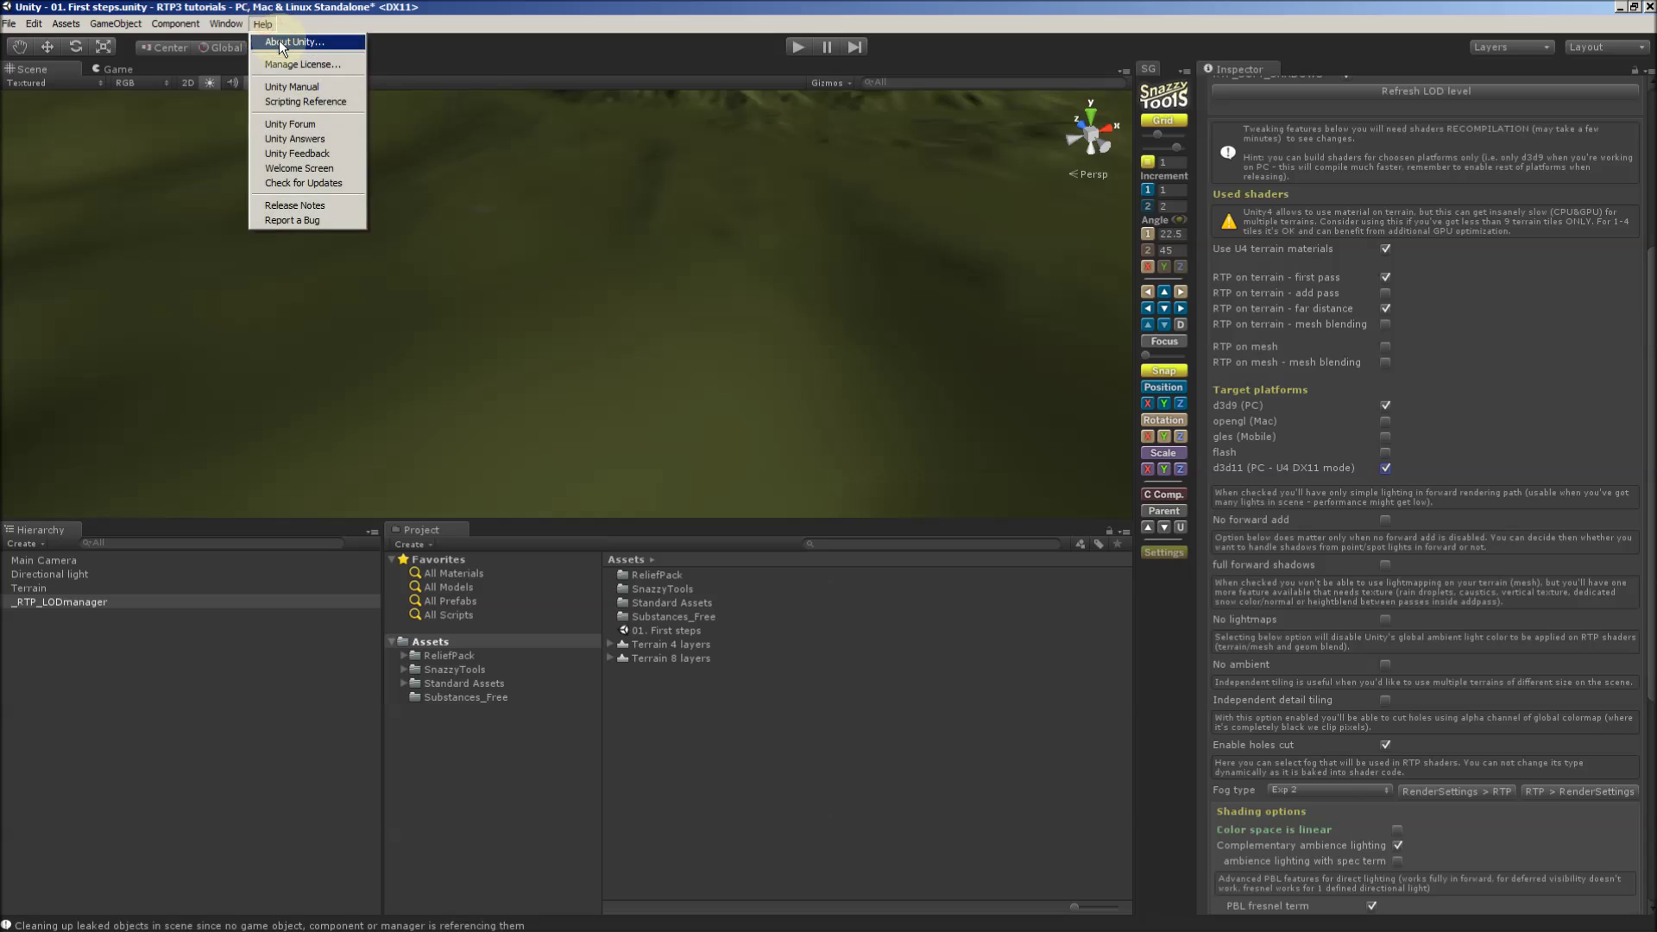
click(277, 41)
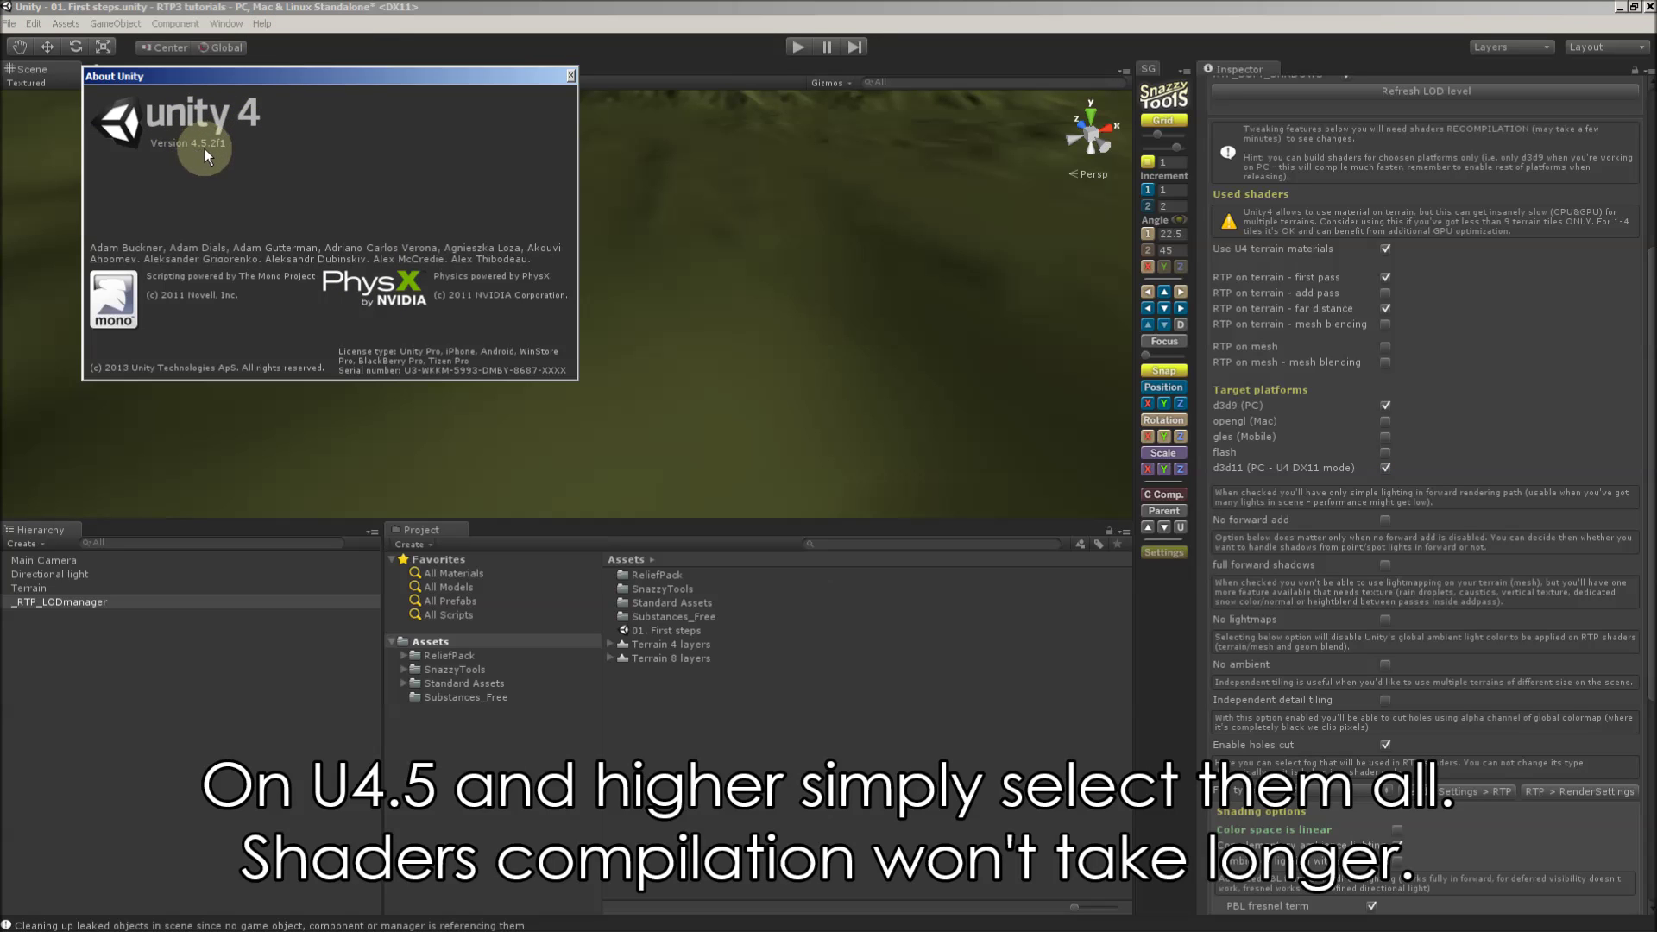
click(571, 76)
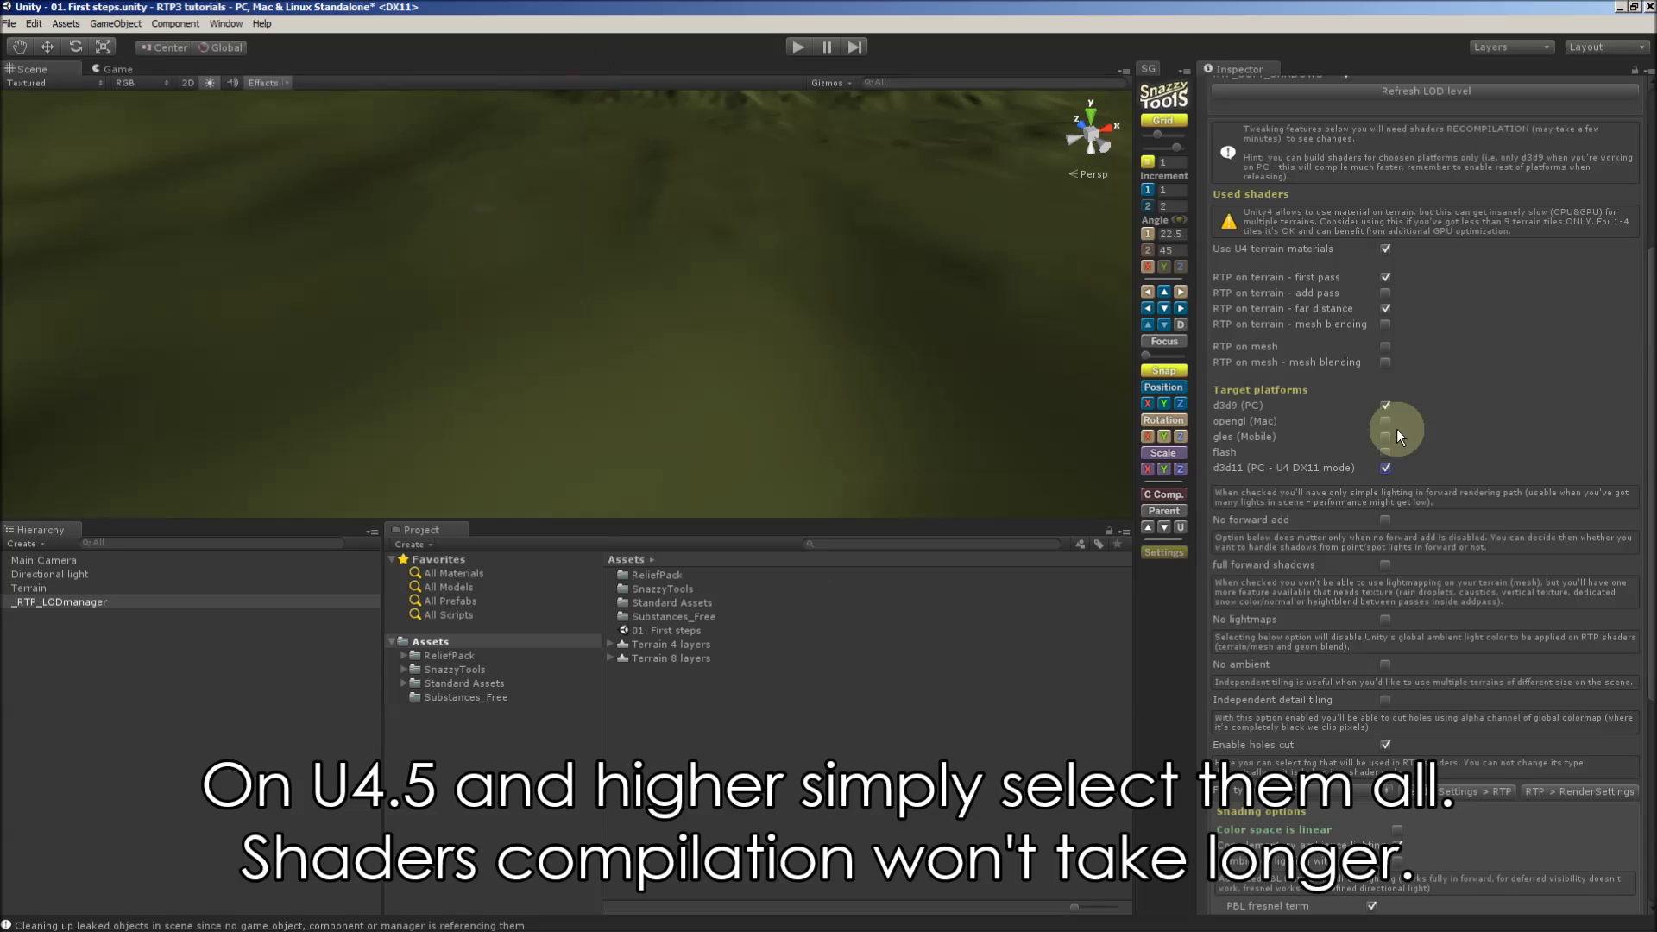
Adjust the target platform checkboxes to d3d11 and disable Enable holes cut.
click(1387, 436)
click(1387, 452)
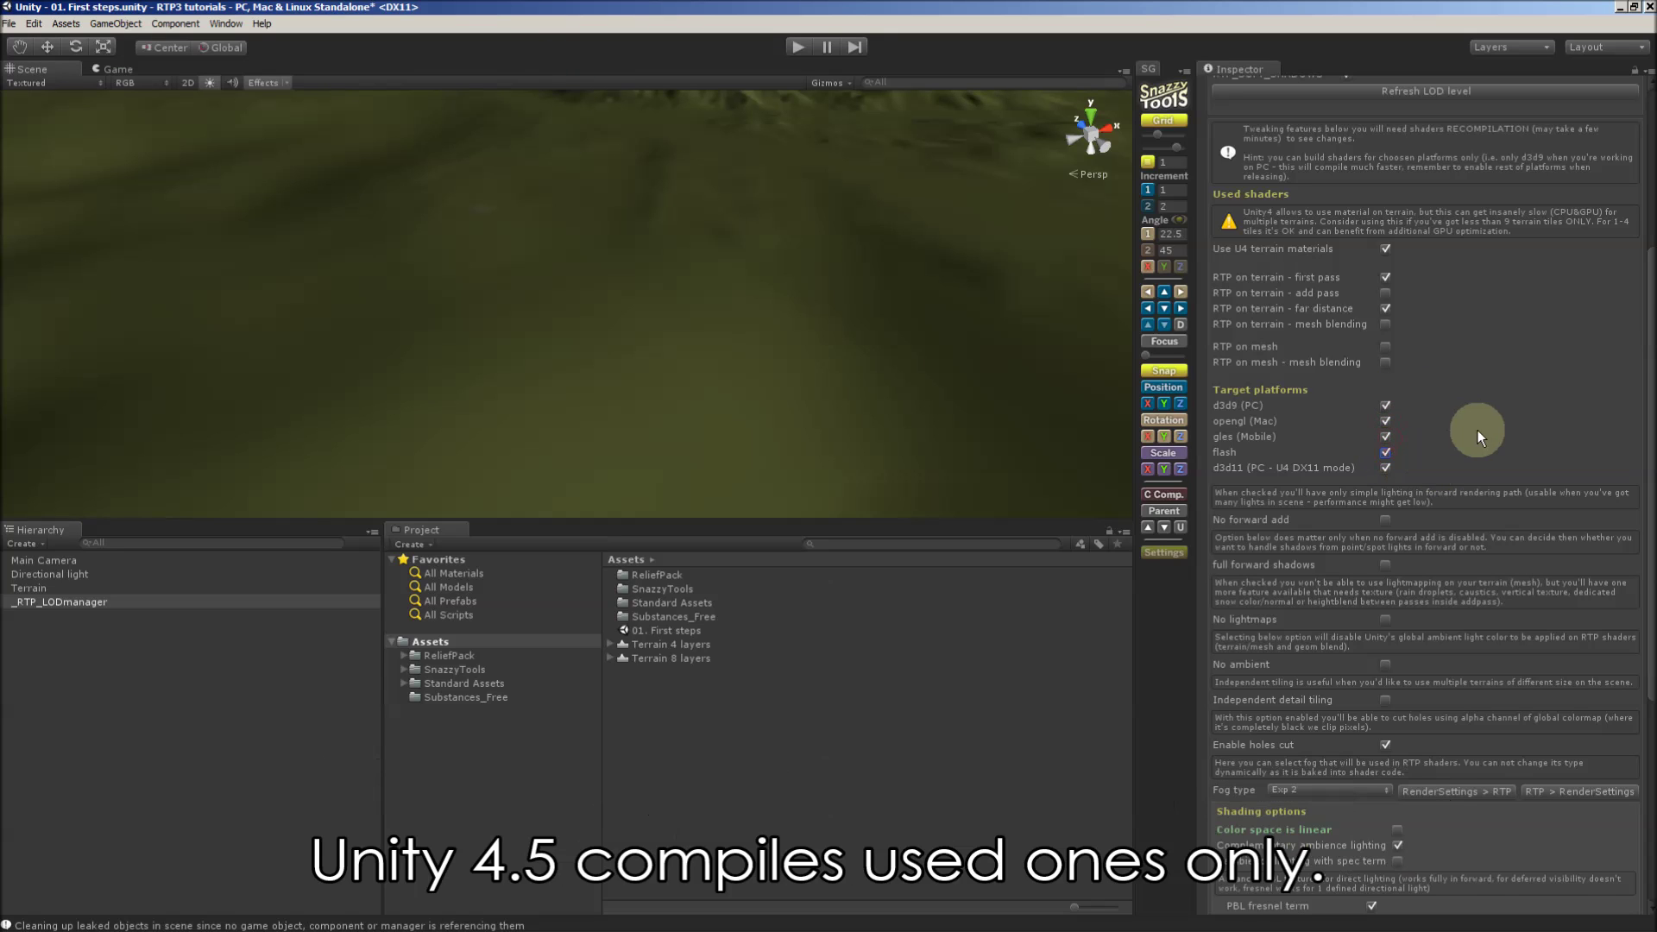
scroll(1488, 427, down, 2)
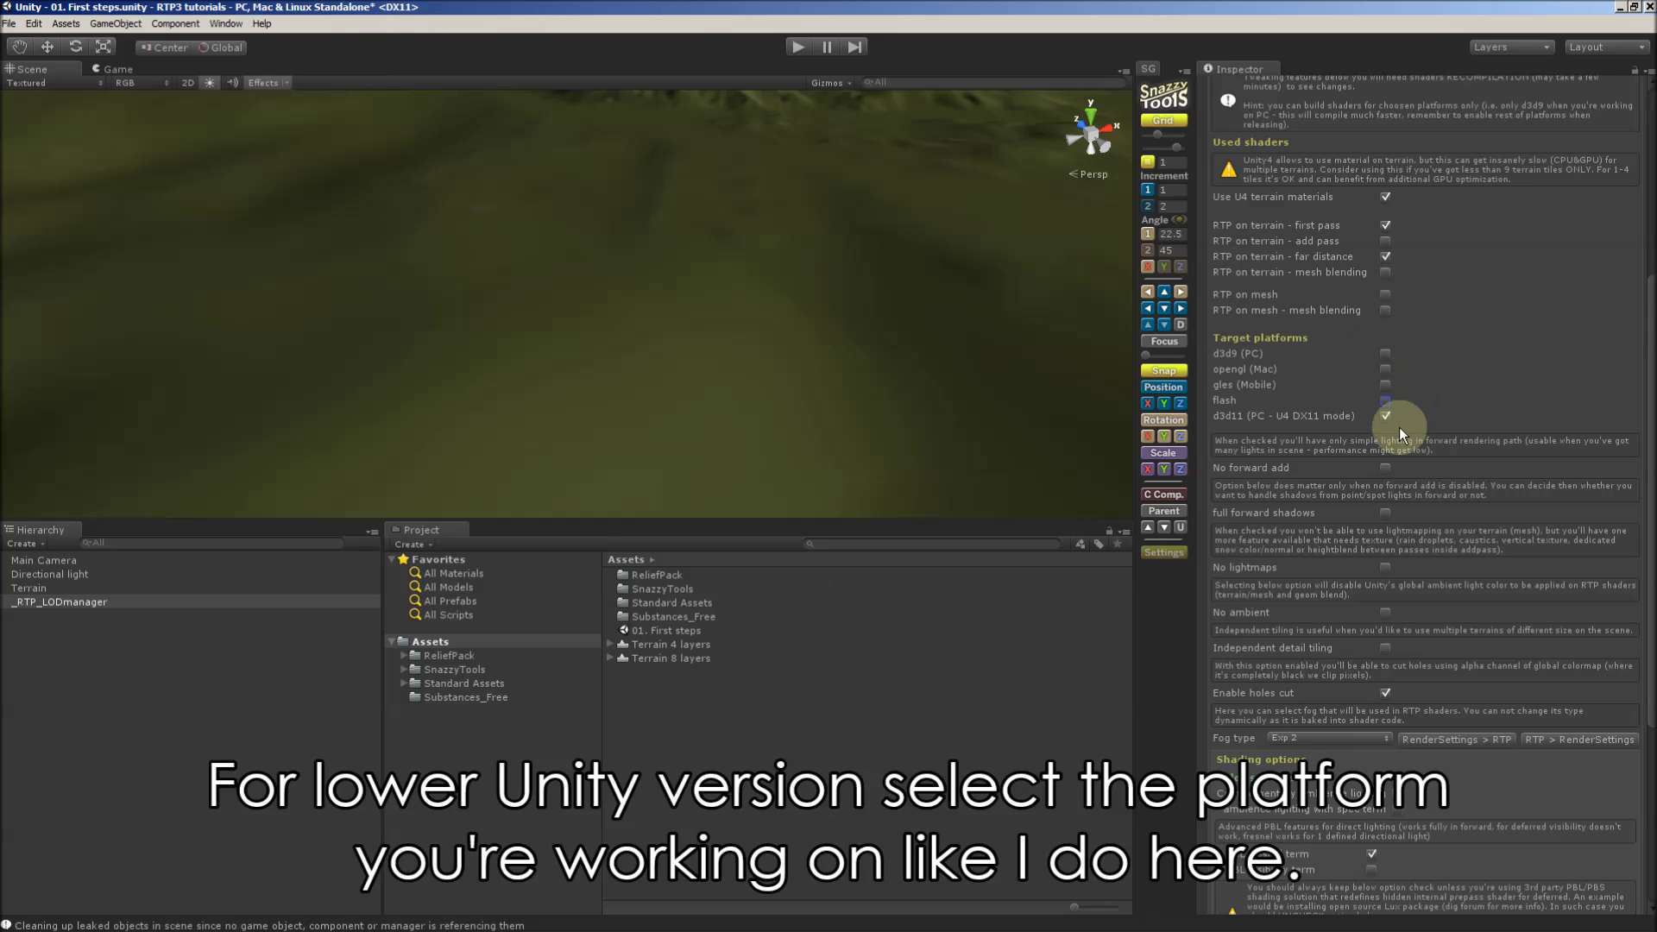
scroll(1492, 405, down, 5)
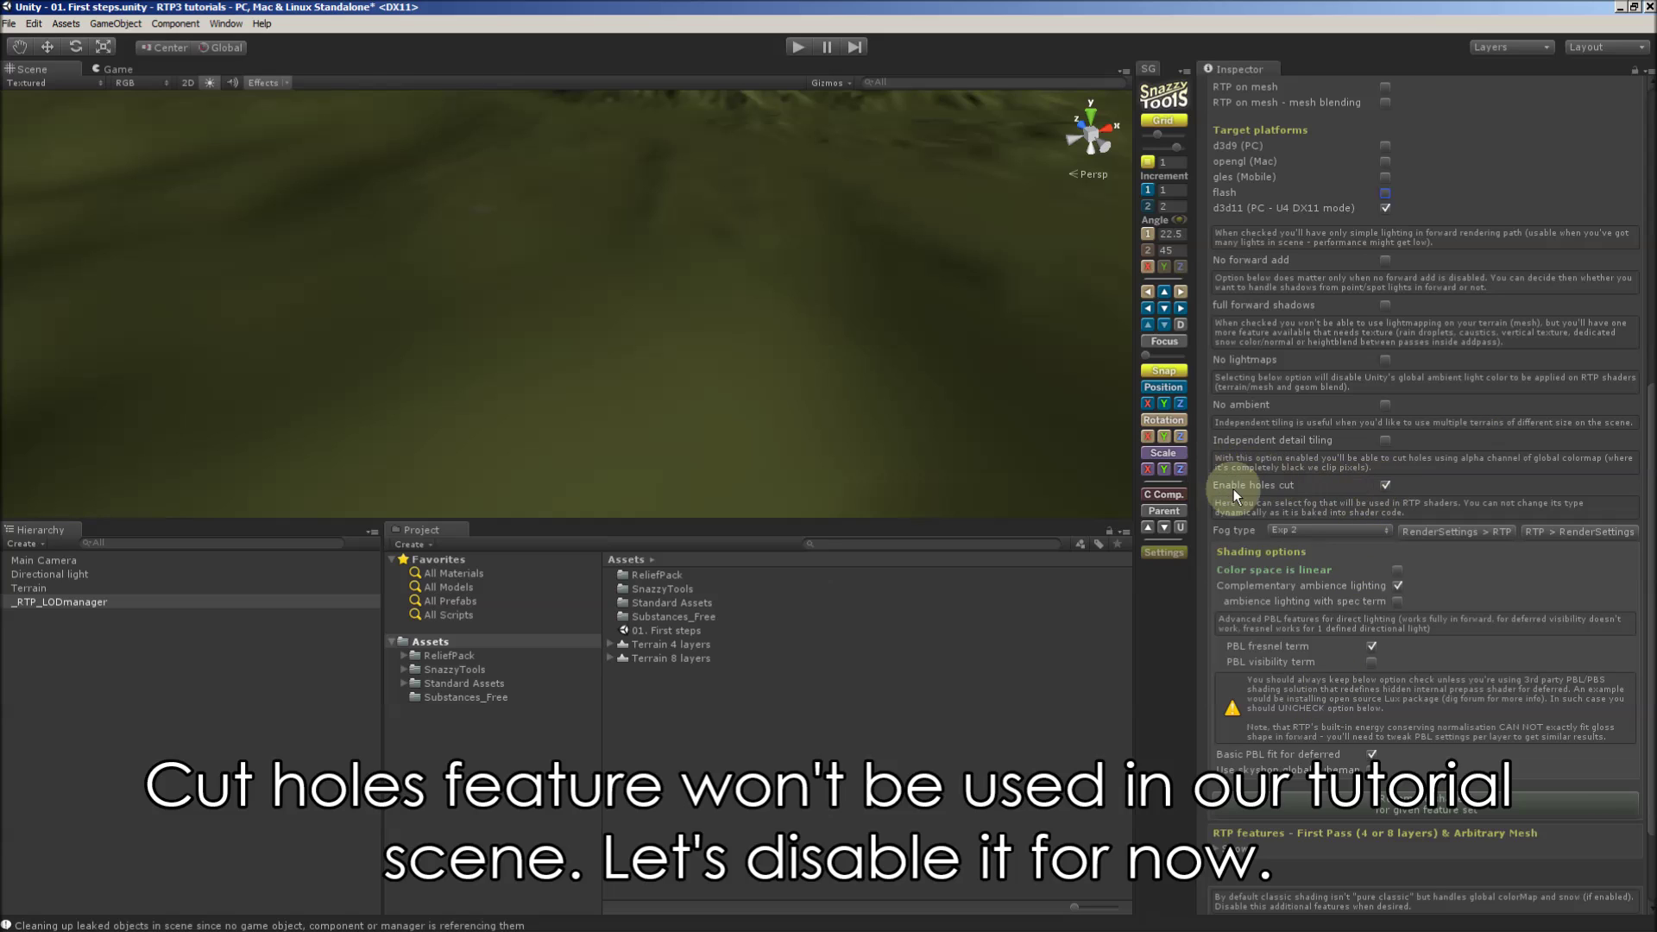
click(1386, 486)
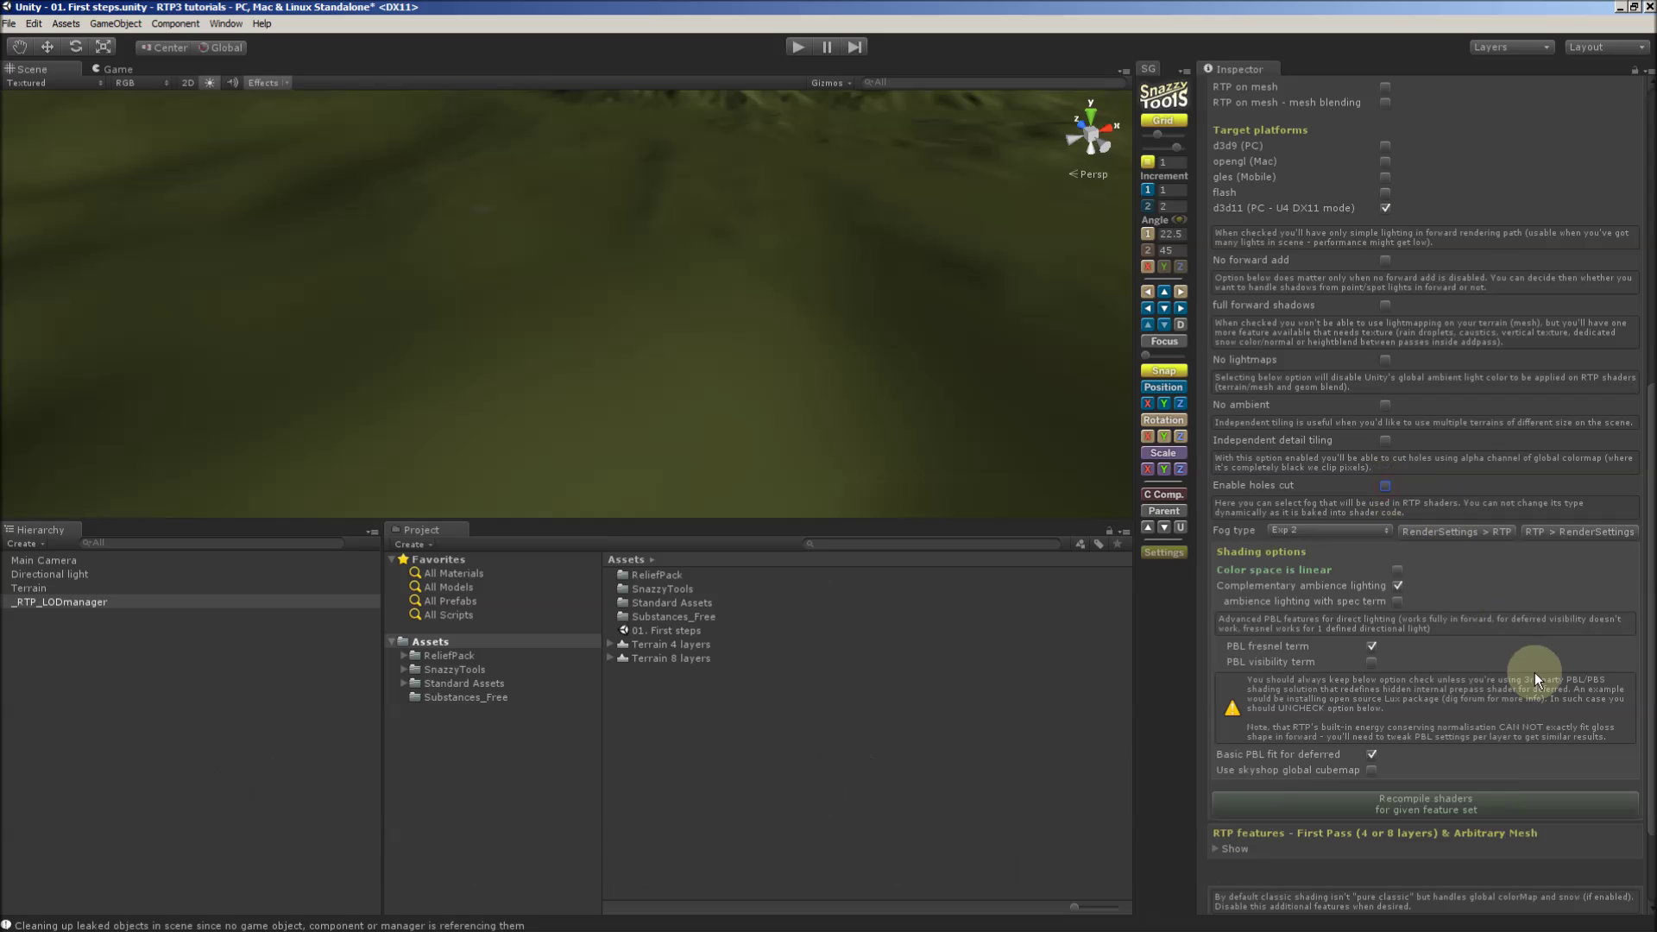
scroll(1534, 673, down, 3)
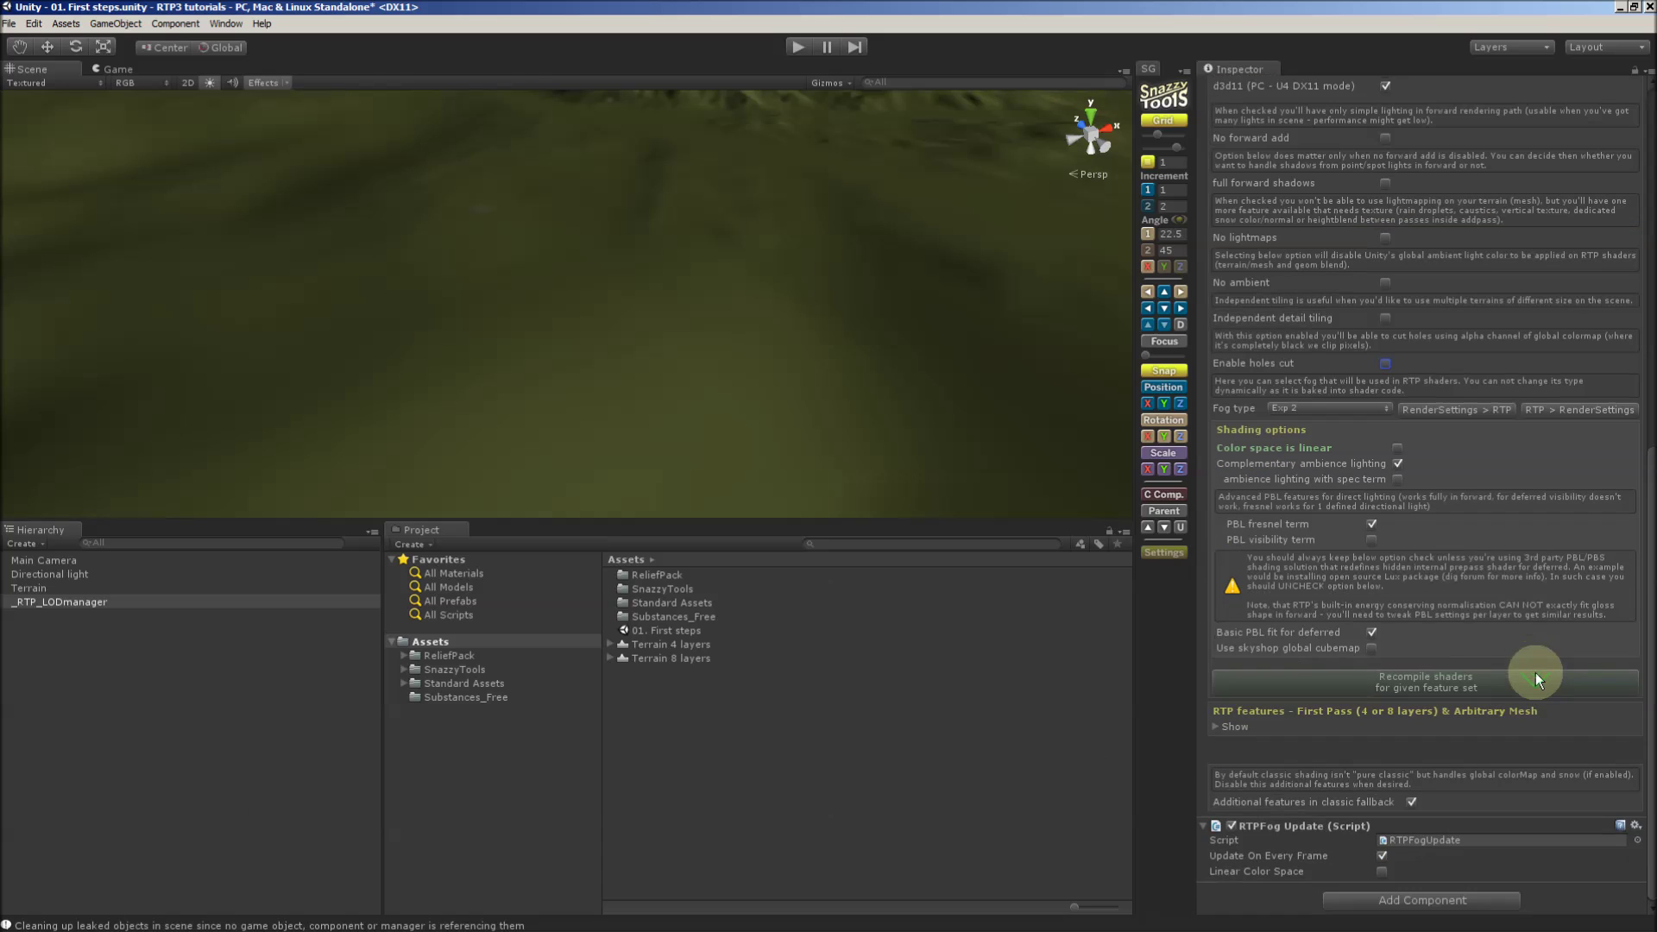
Recompile RTP shaders for the given feature set and inspect the grass-shaded terrain.
click(1384, 695)
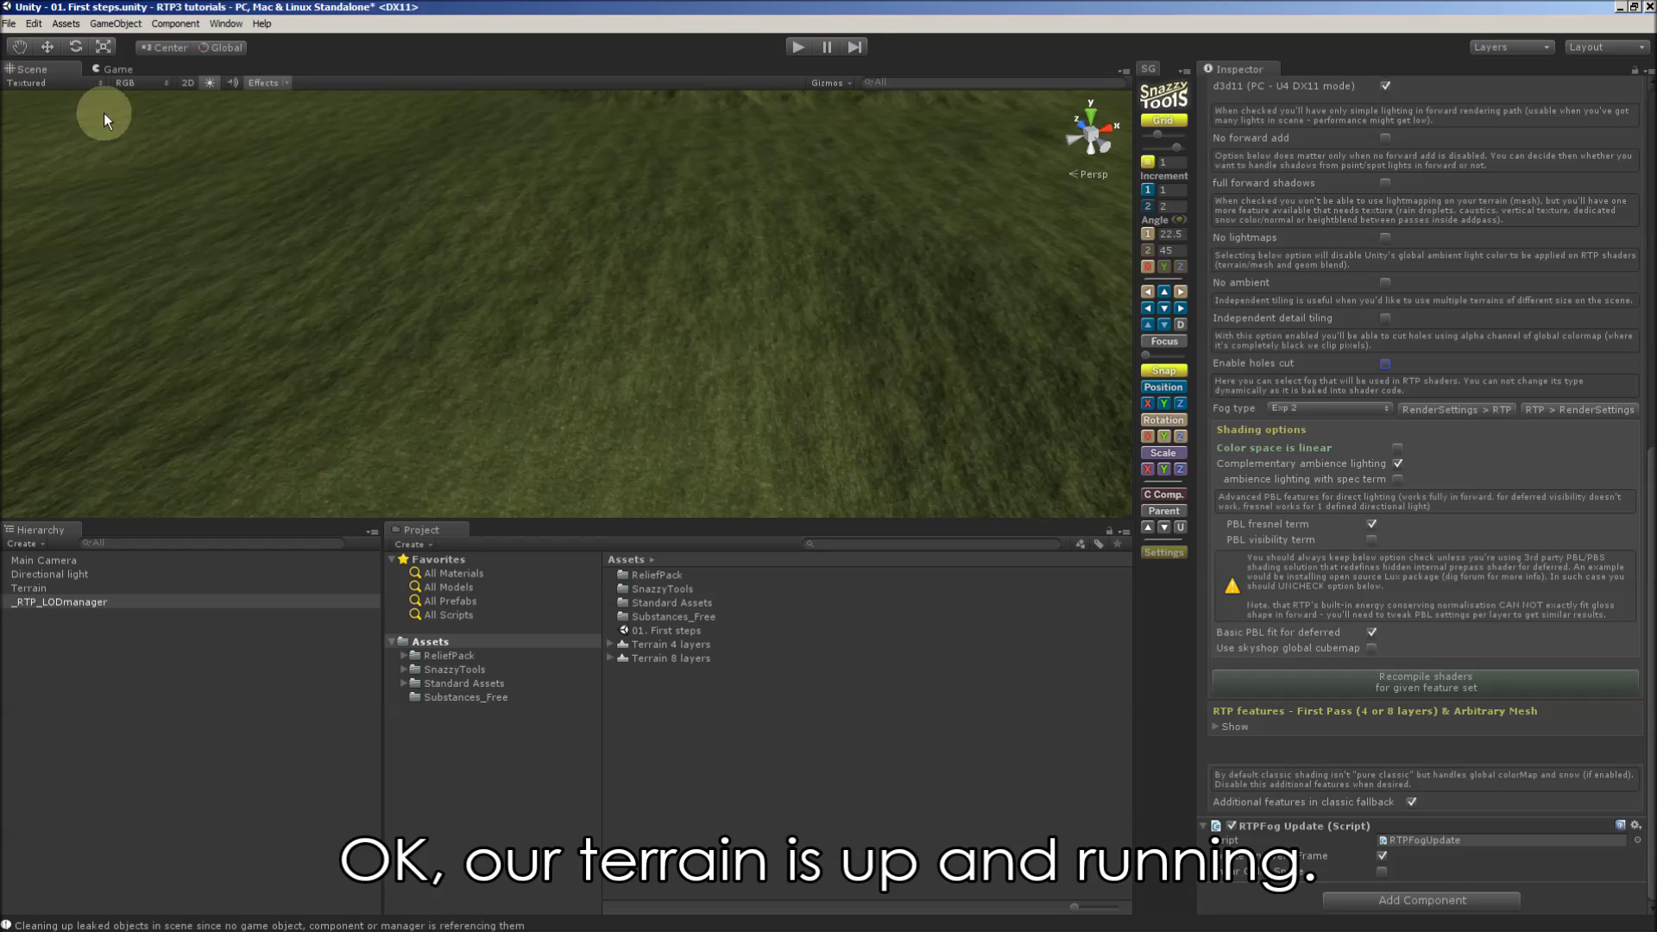
drag(759, 453, 640, 310)
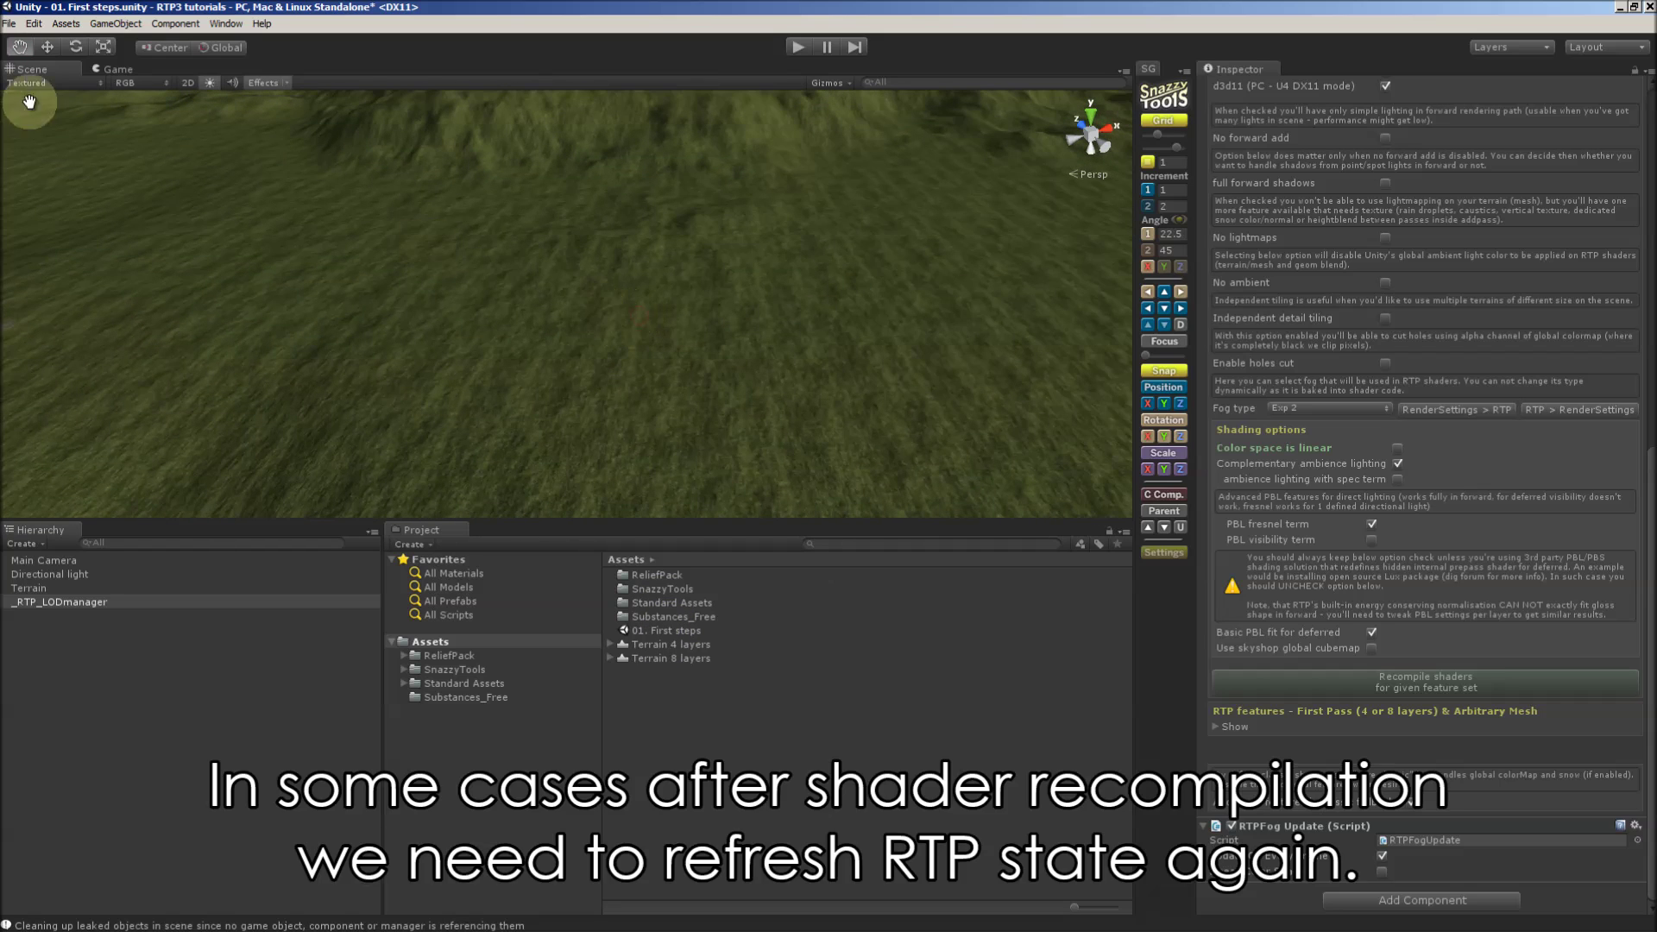
click(762, 332)
Refresh the terrain's RTP and show the combined Perlin normal texture under Combined textures > Special.
click(1422, 794)
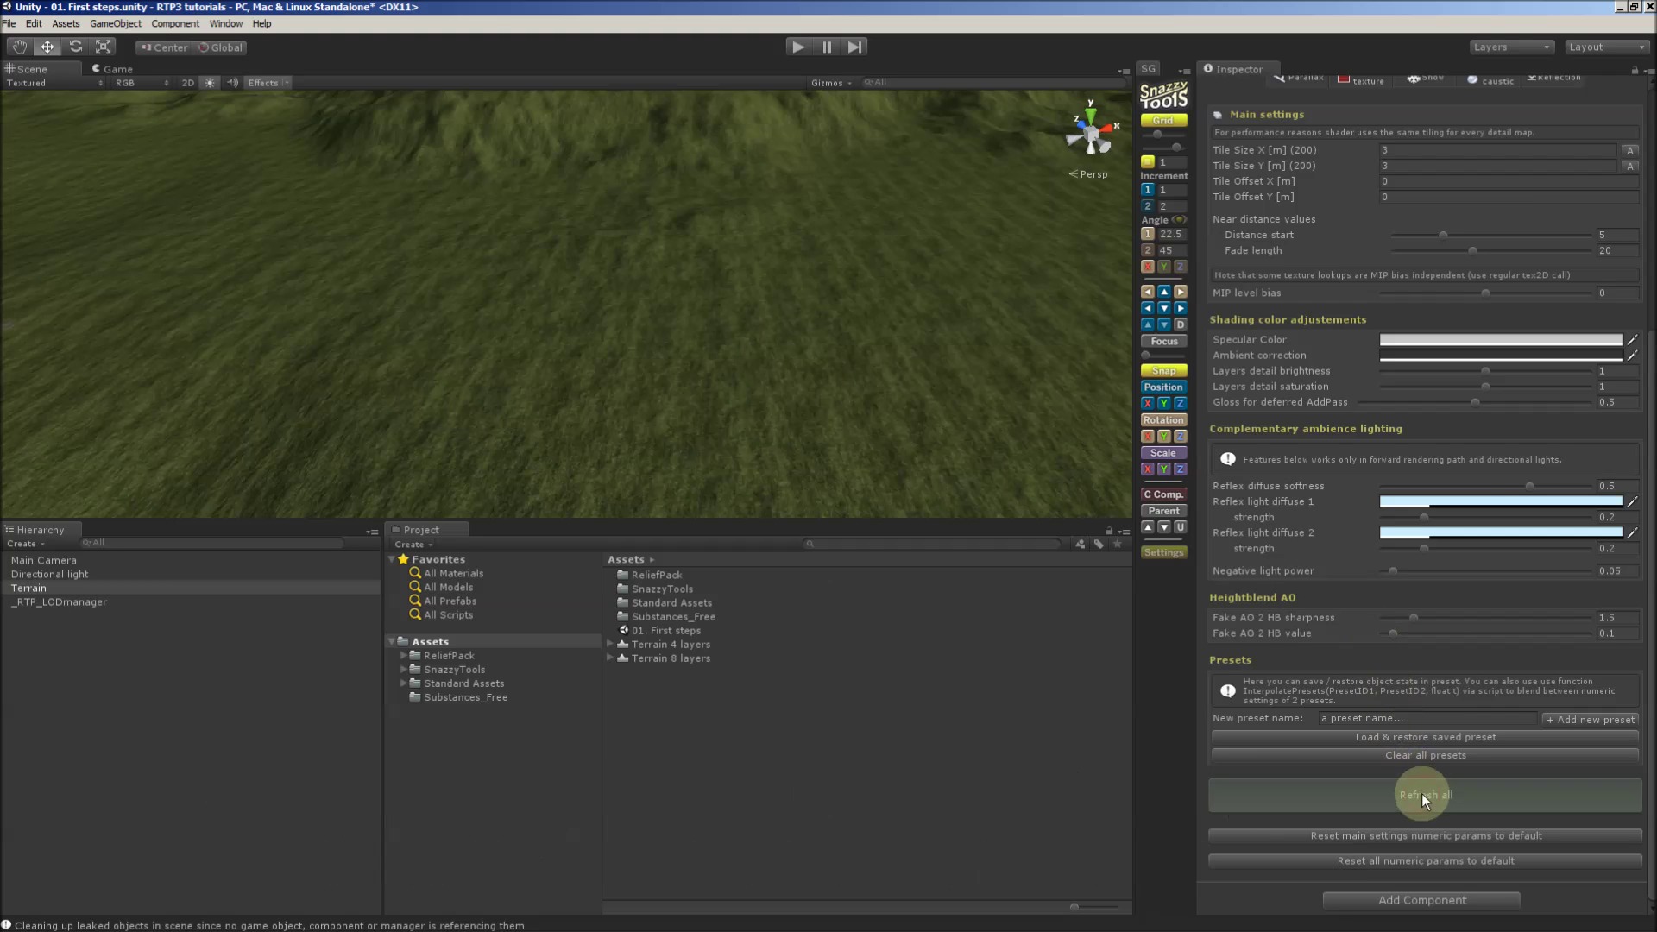
scroll(1494, 500, up, 5)
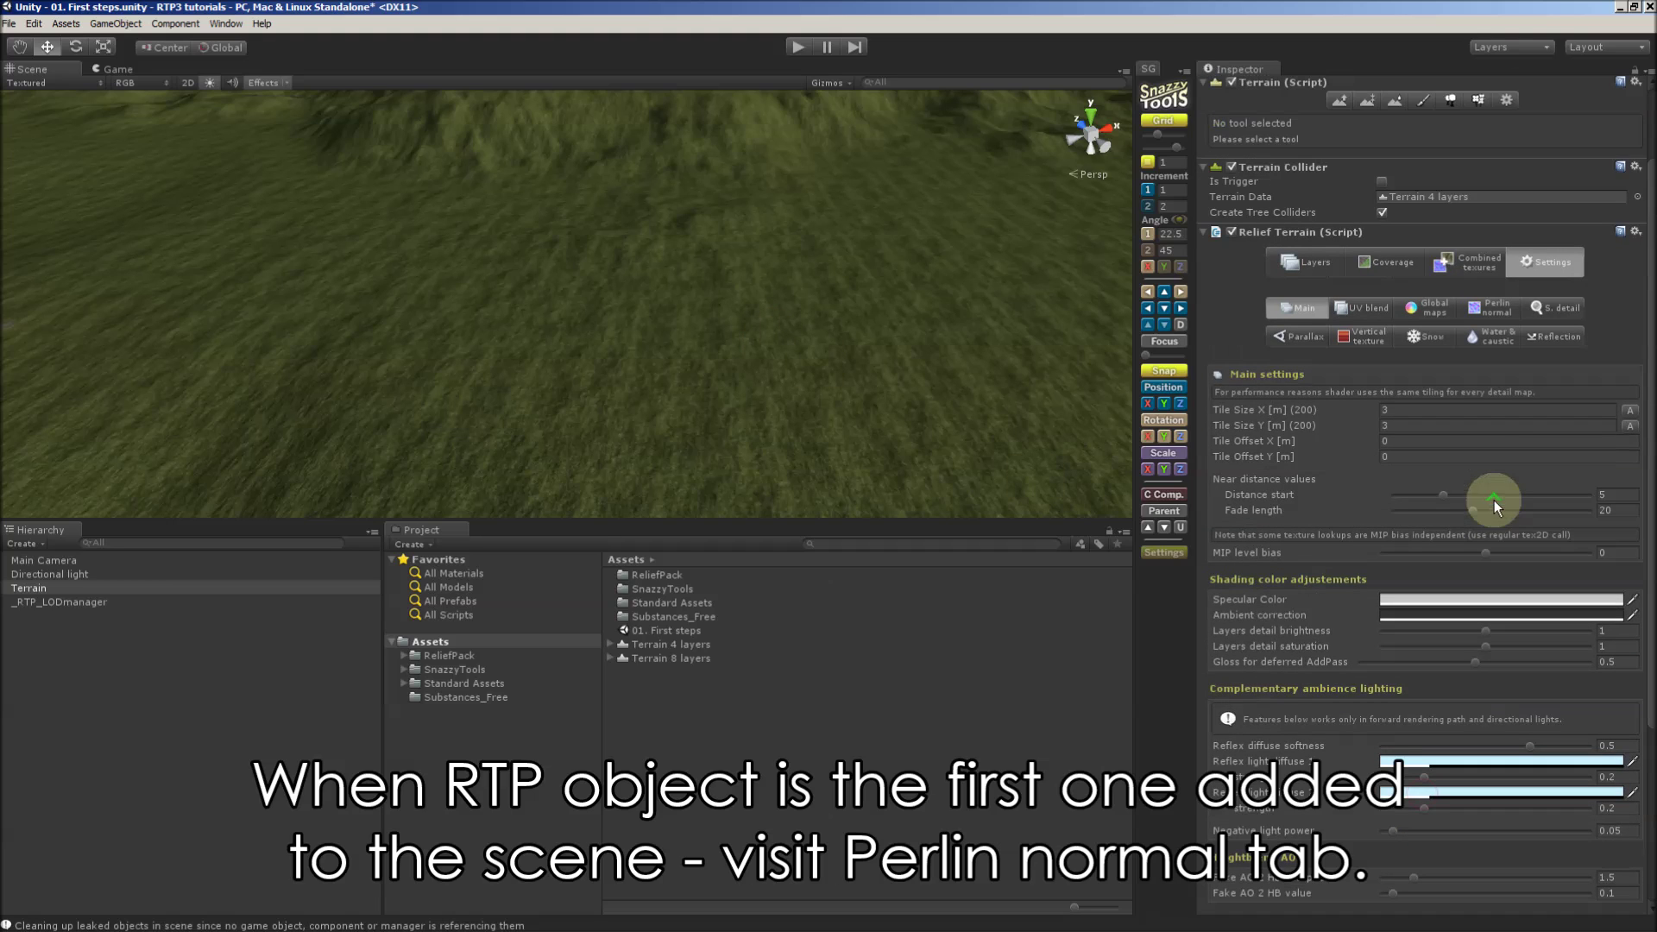
click(1496, 308)
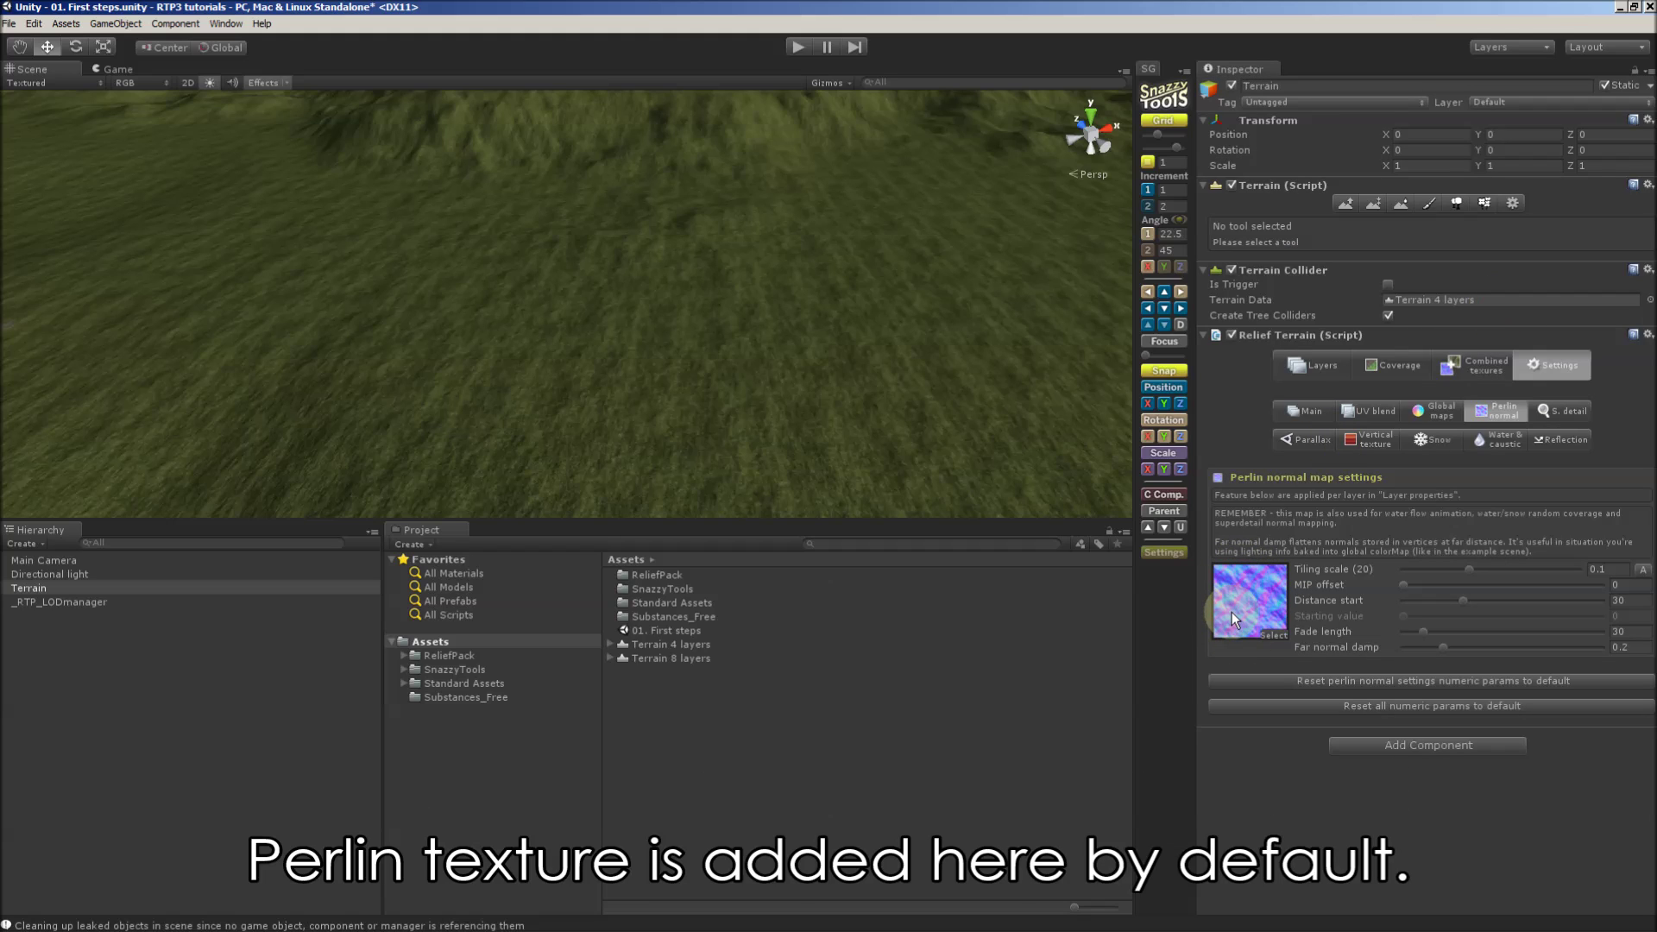
click(1487, 373)
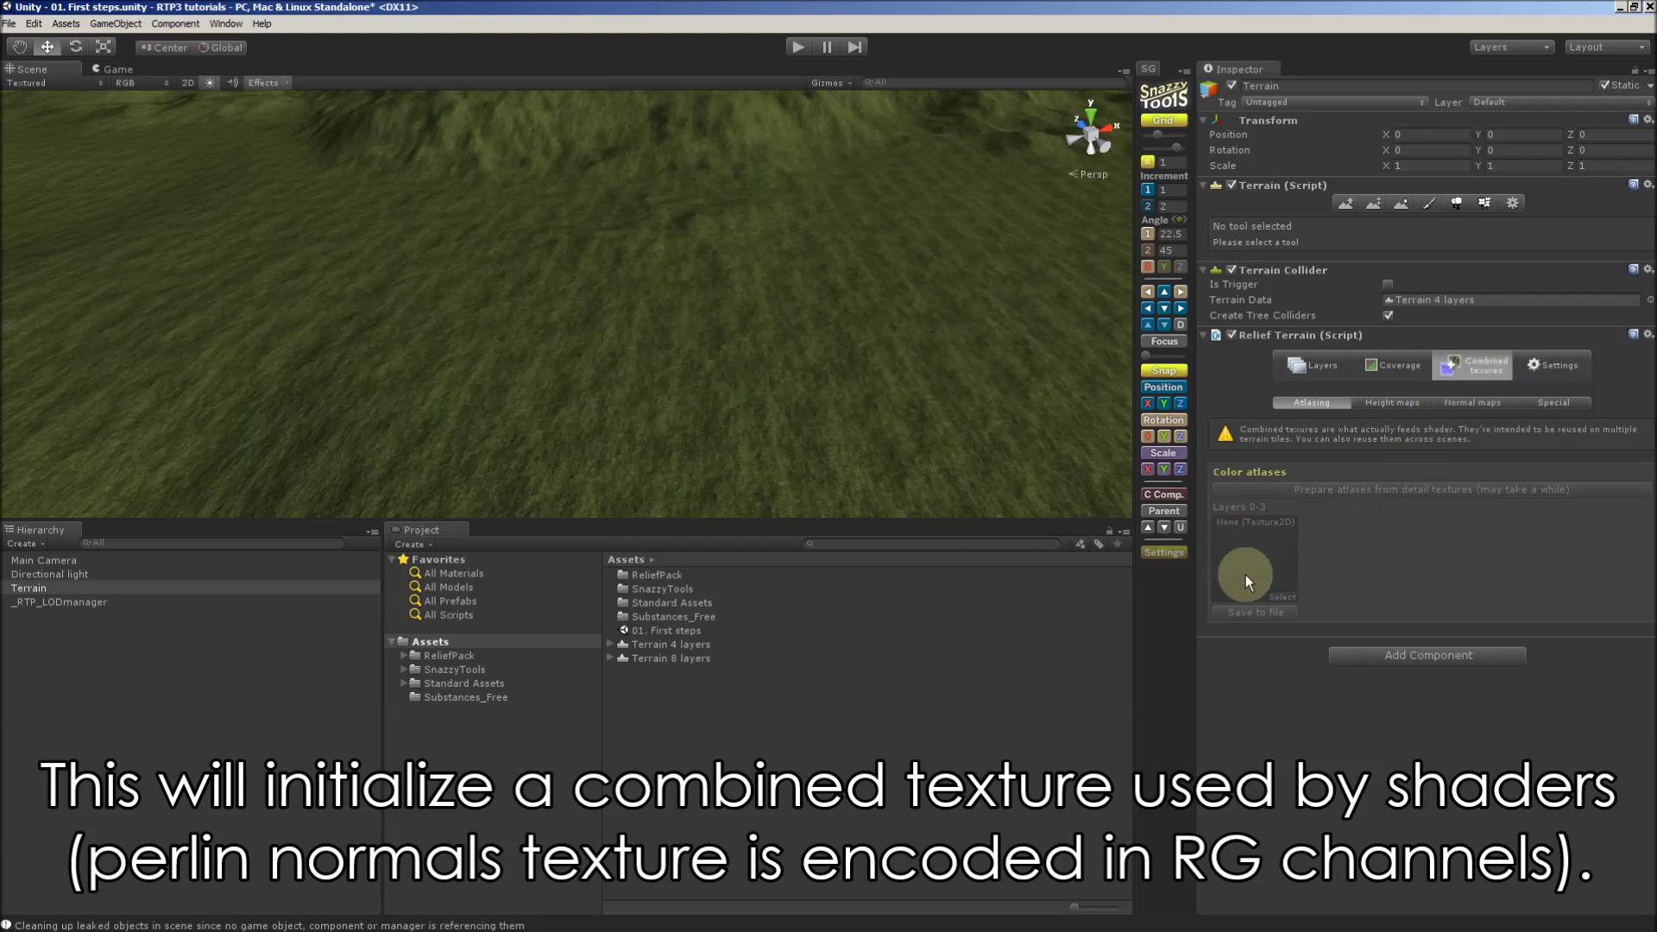
click(1556, 402)
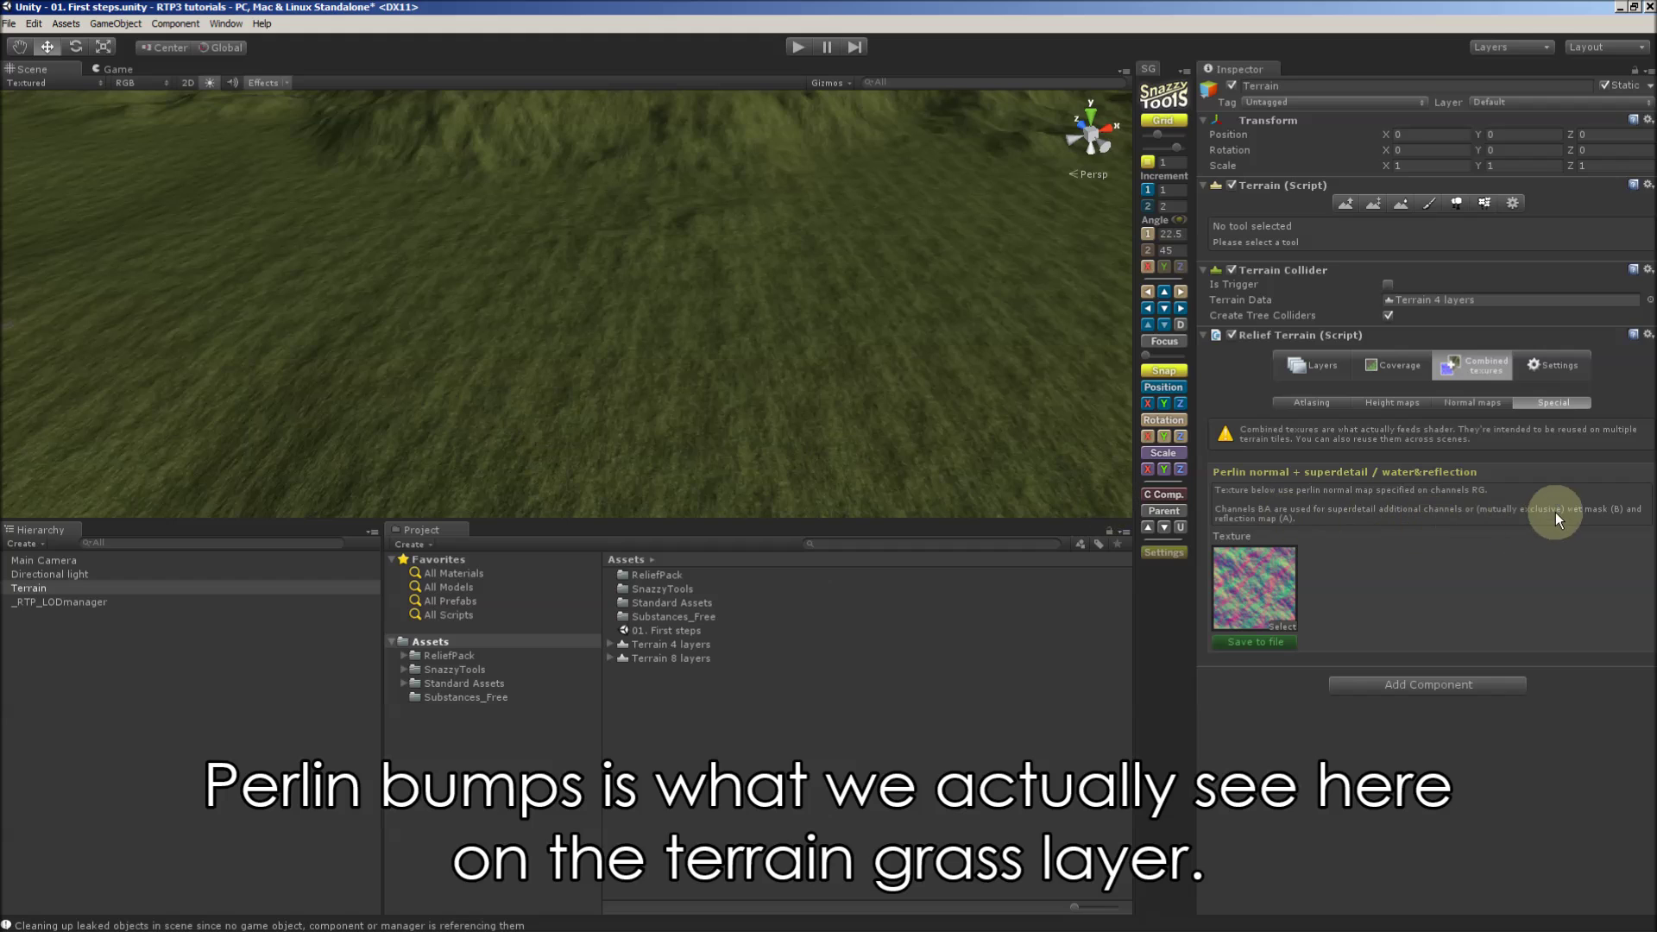
Assign Grass (Hill) and Rocky Dirt normal and height maps to layers 1 and 2.
click(1307, 362)
scroll(1459, 466, down, 2)
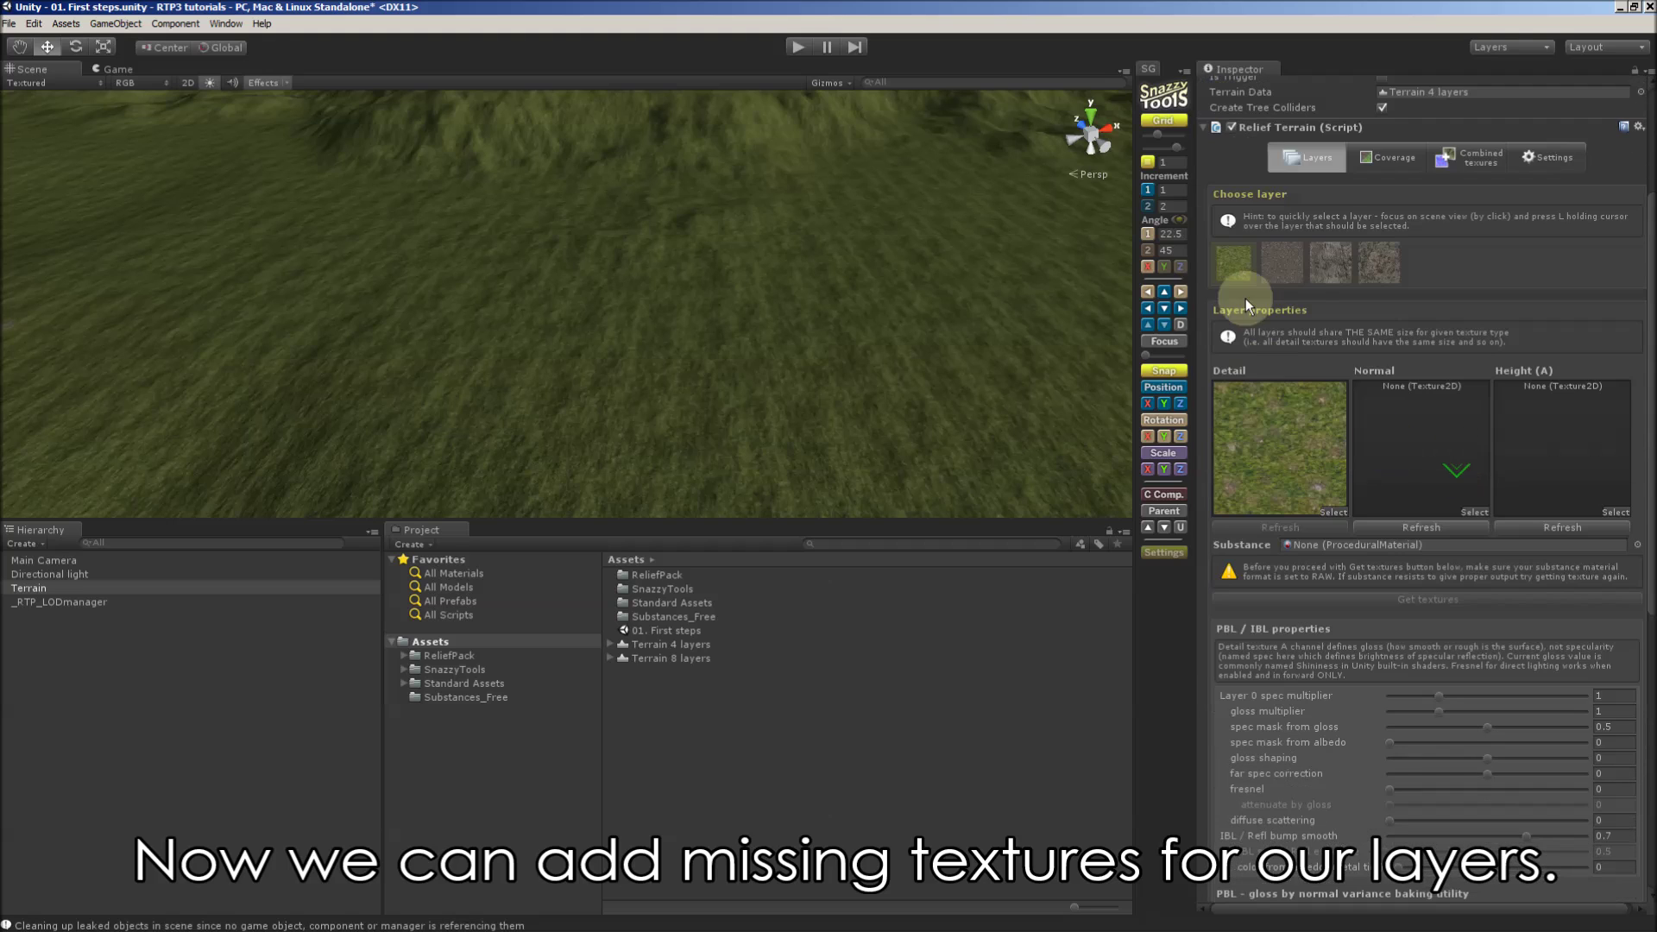
click(1267, 448)
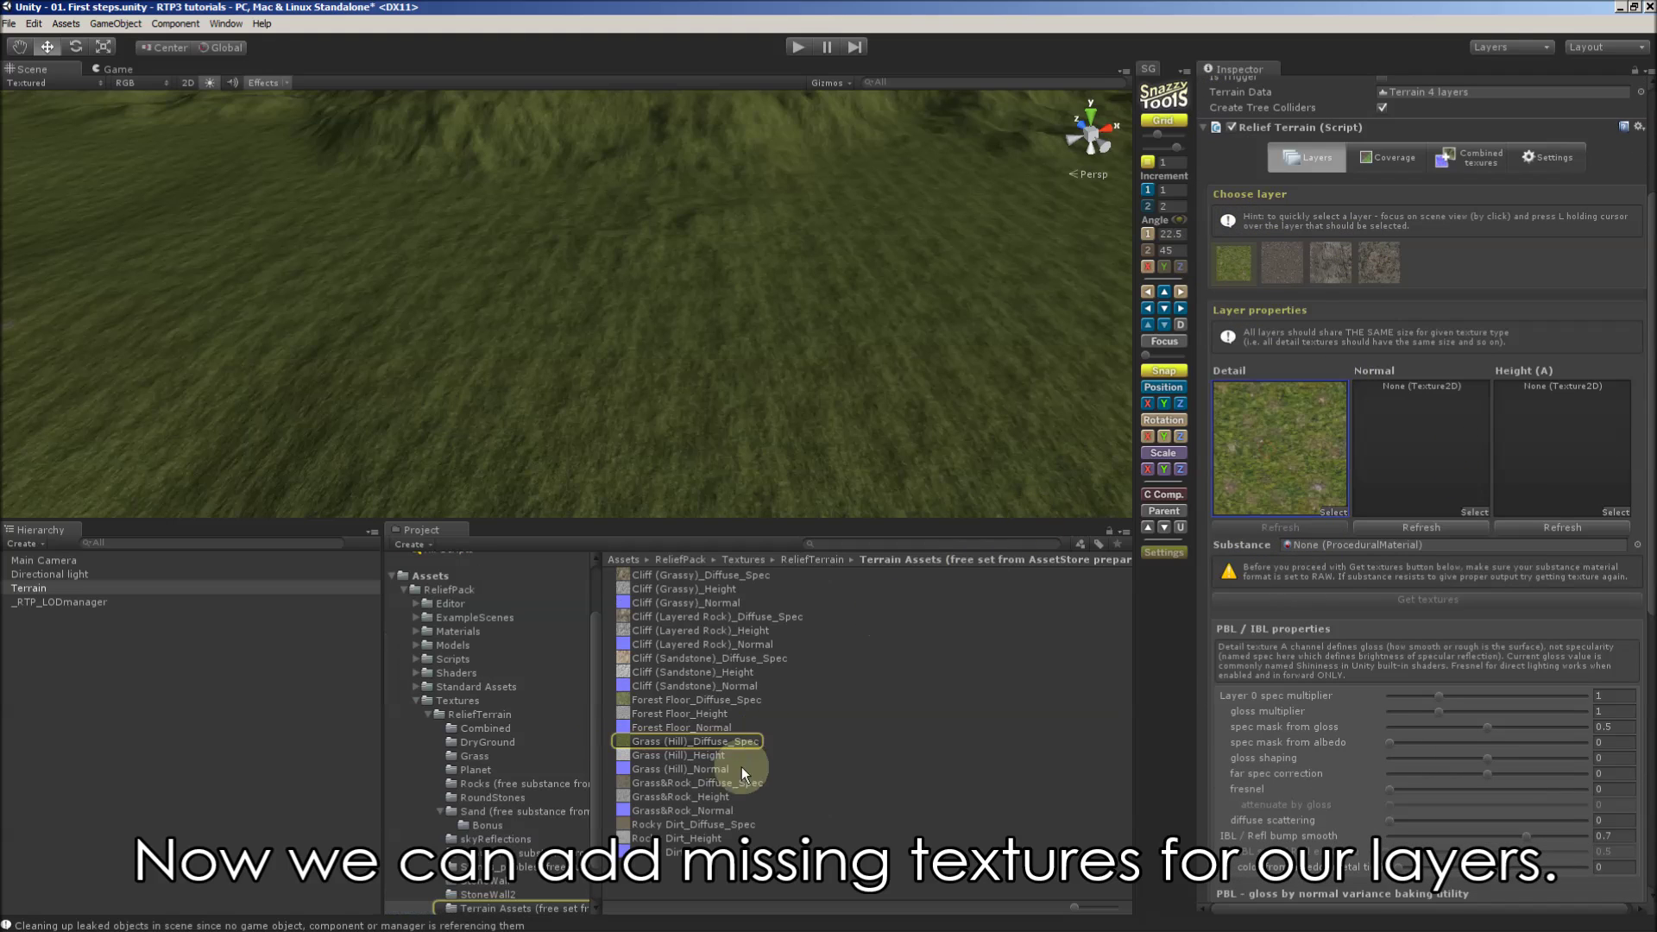
drag(649, 770, 1444, 456)
drag(649, 741, 1539, 466)
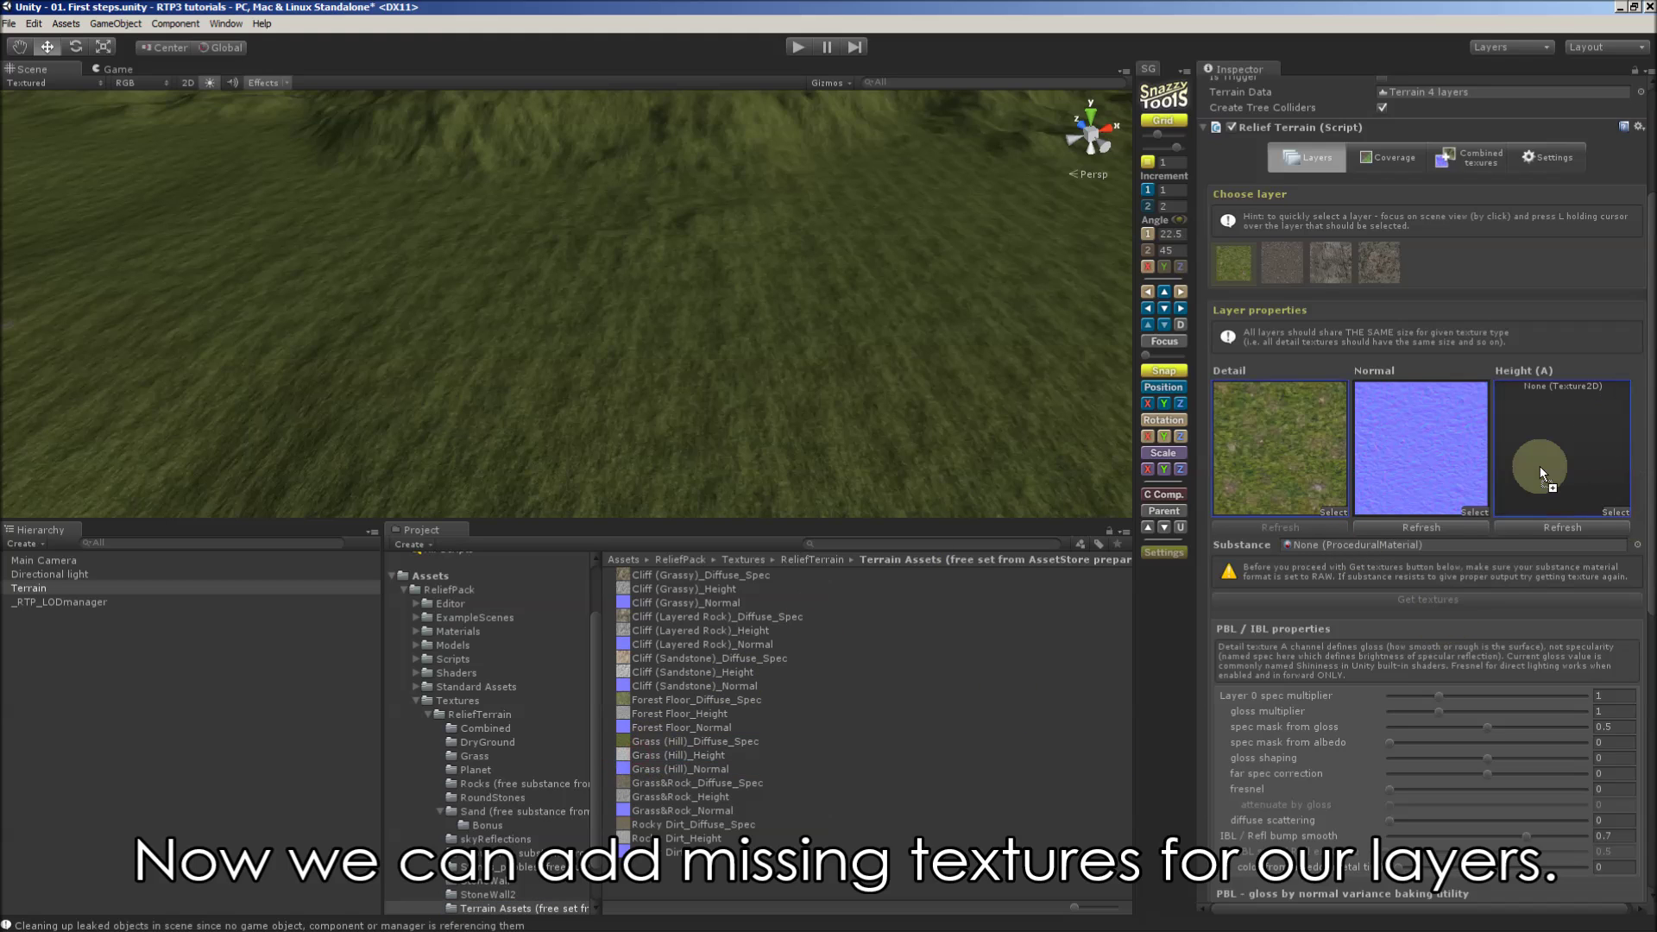
click(1279, 277)
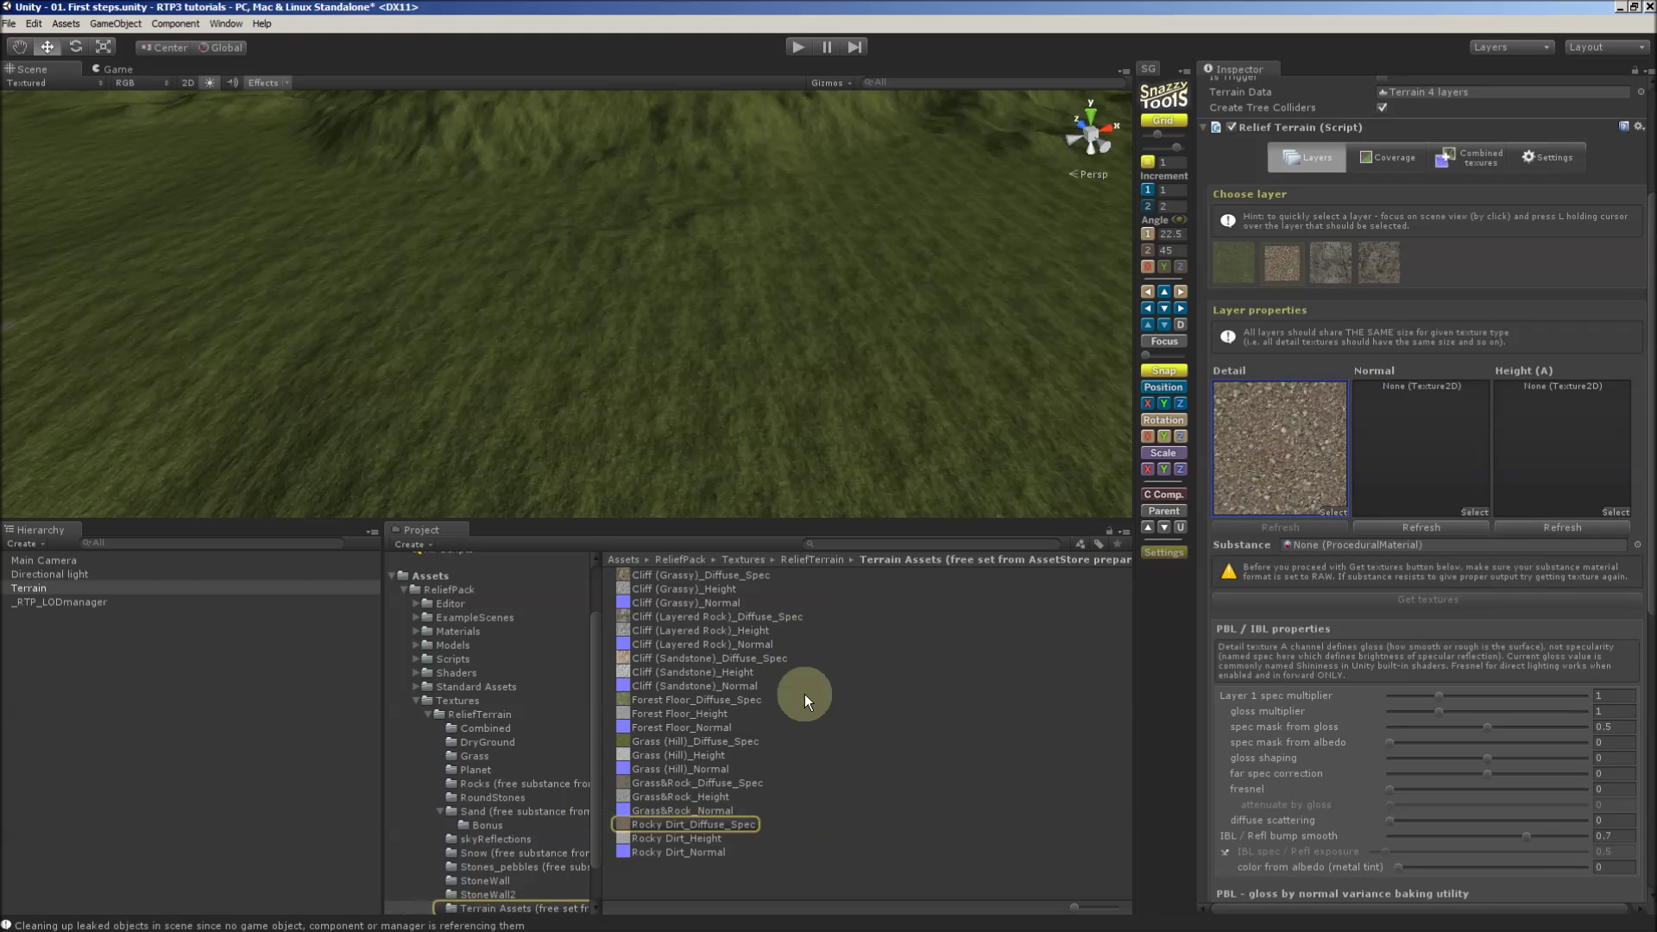
drag(648, 852, 1453, 437)
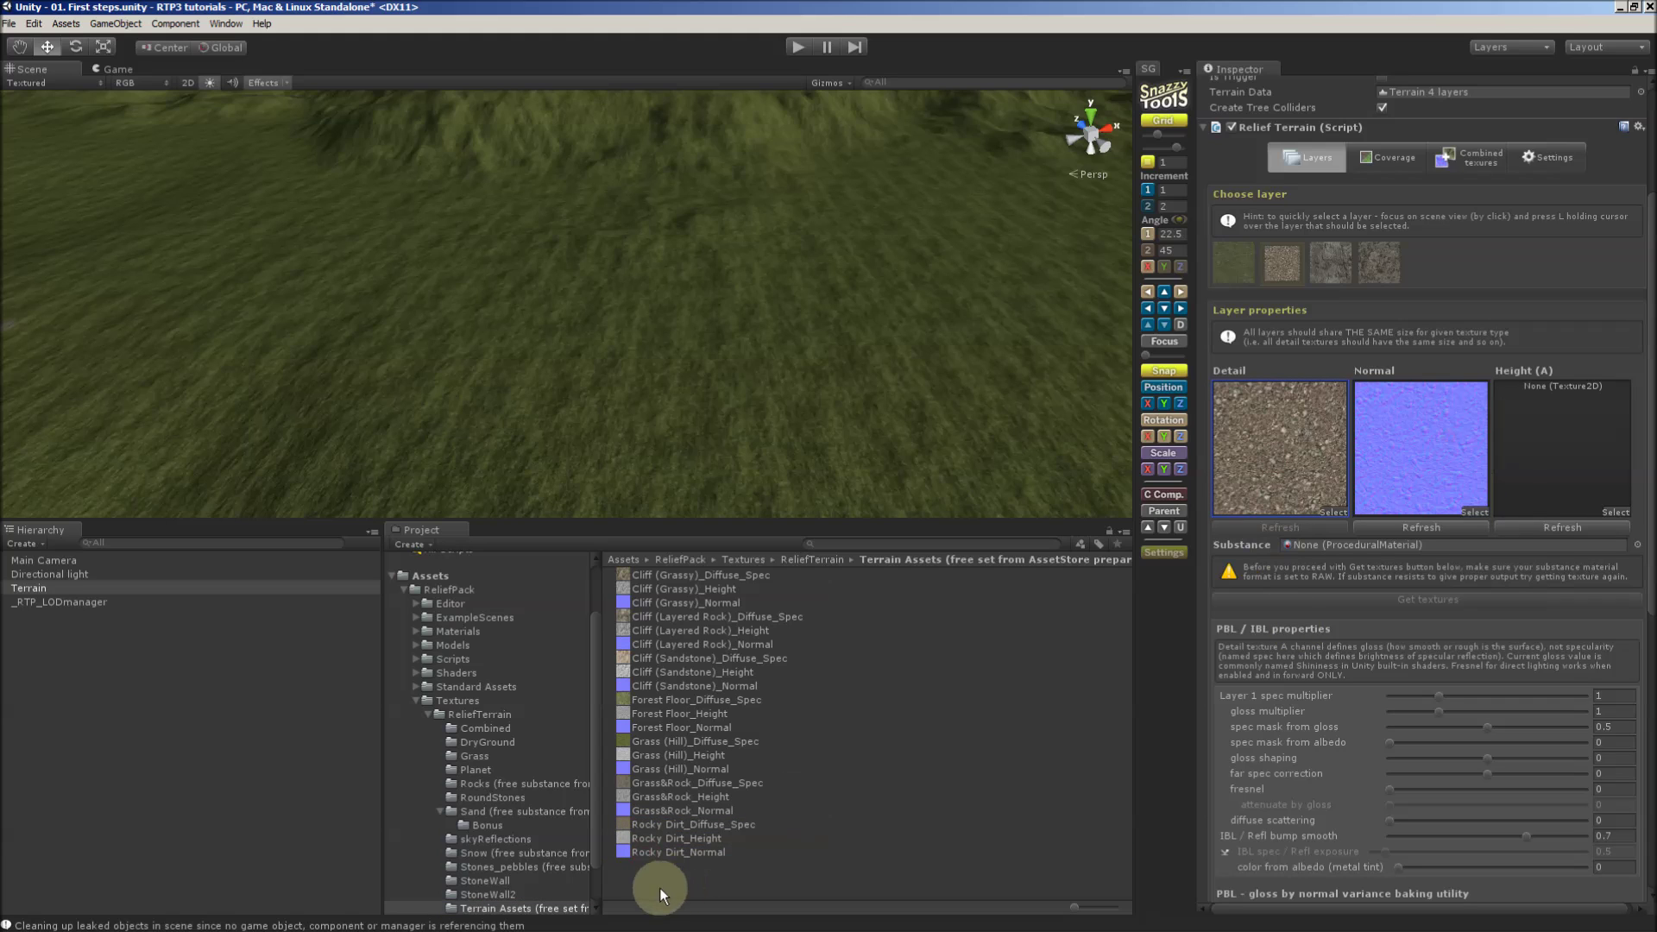
drag(651, 836, 1534, 468)
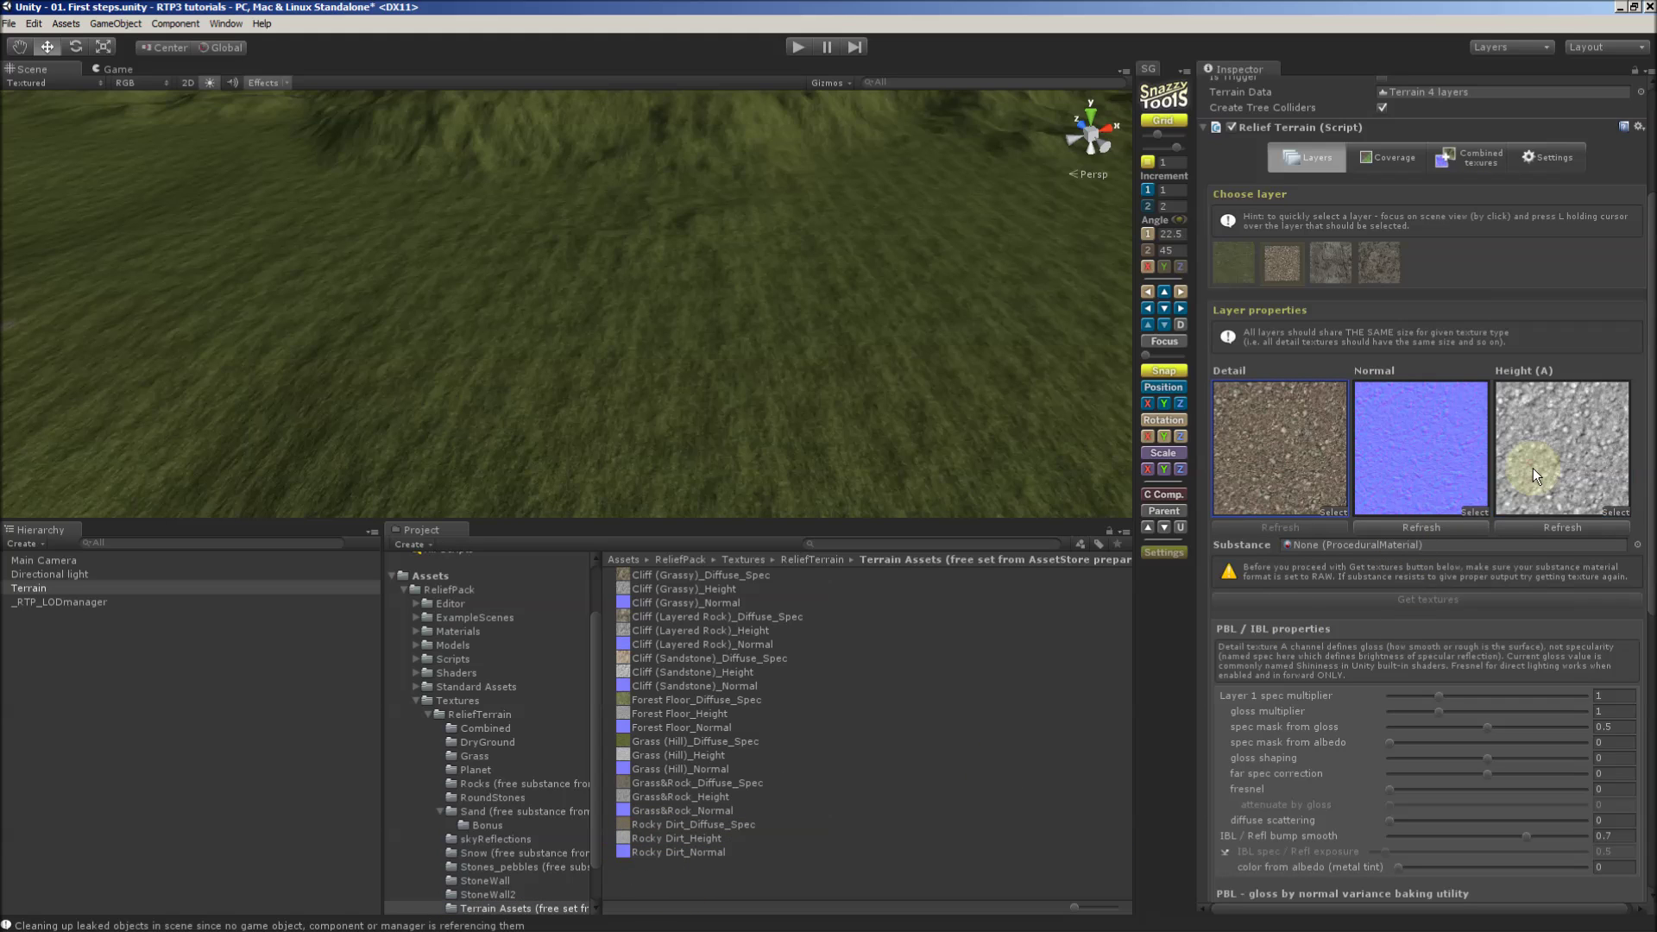
Assign Cliff (Layered Rock) and Cliff (Grassy) normal and height maps to layers 3 and 4.
click(1302, 277)
click(1295, 430)
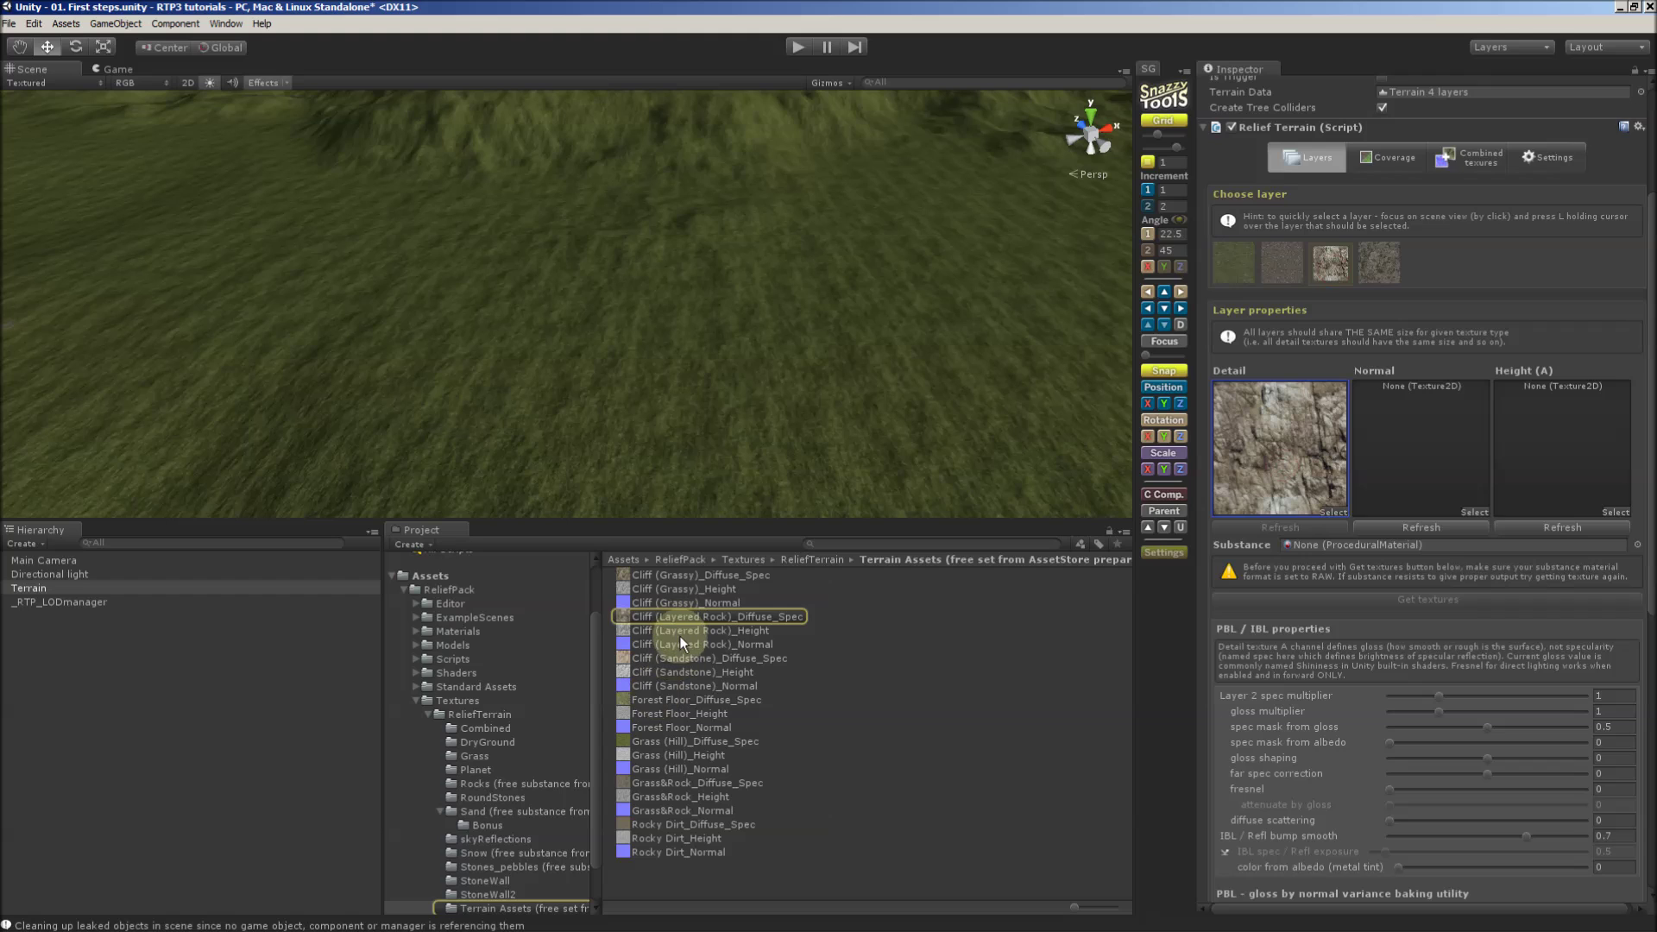
drag(679, 643, 1416, 450)
drag(672, 633, 1573, 474)
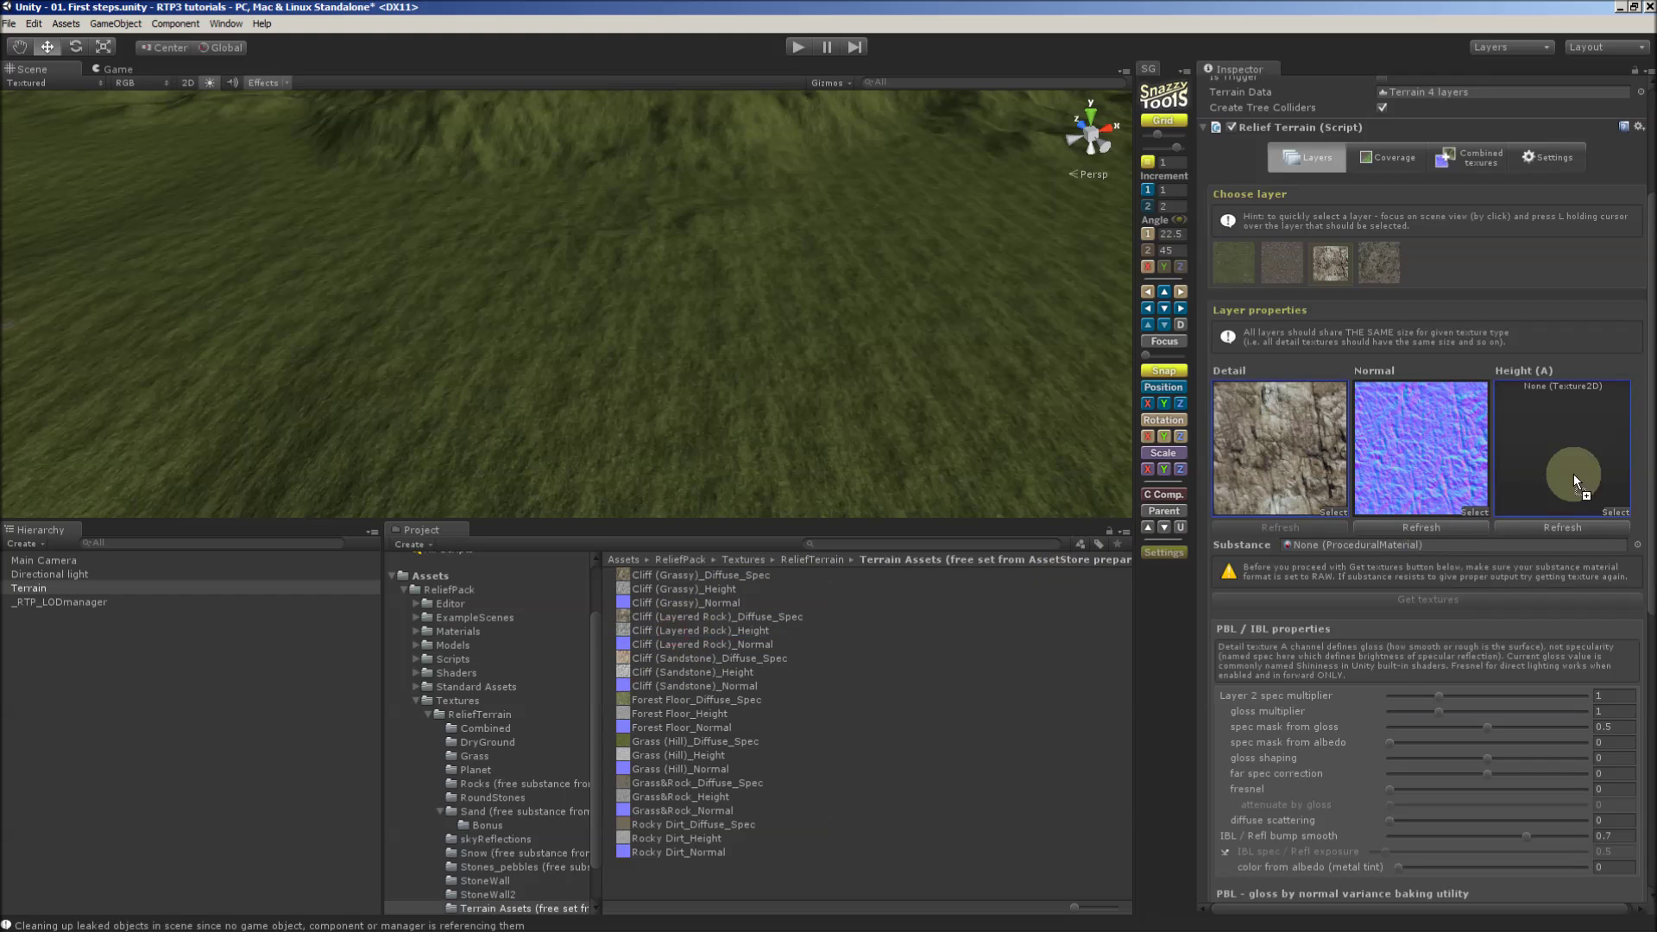
click(1379, 263)
click(1297, 407)
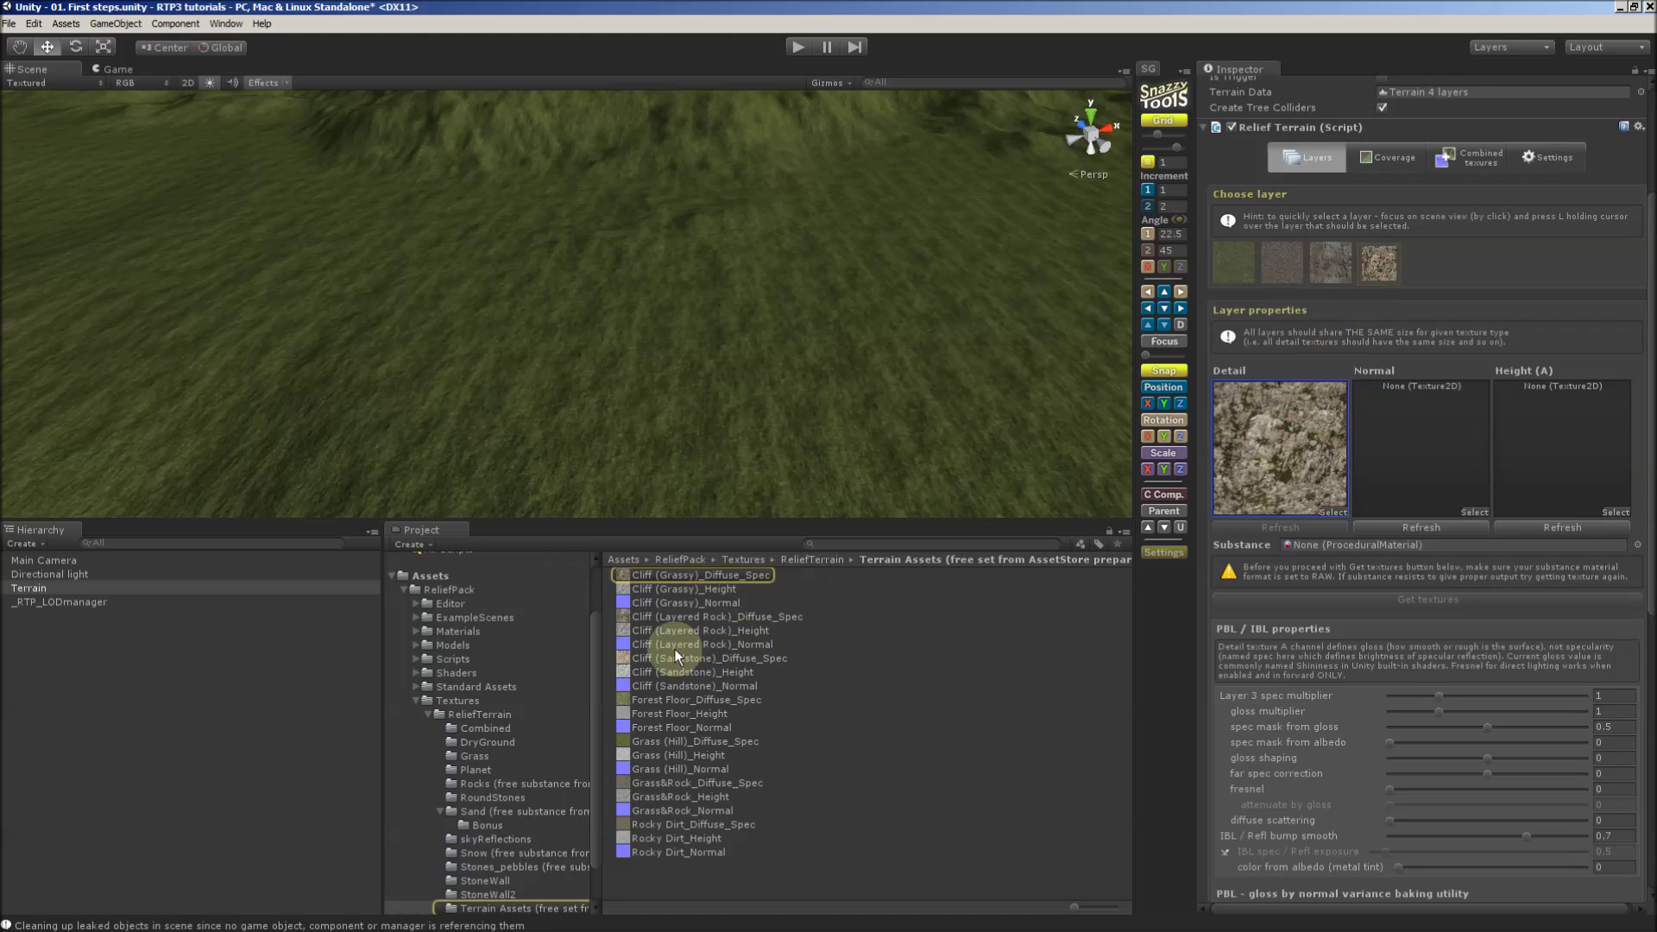
drag(665, 602, 1415, 450)
drag(738, 578, 1563, 467)
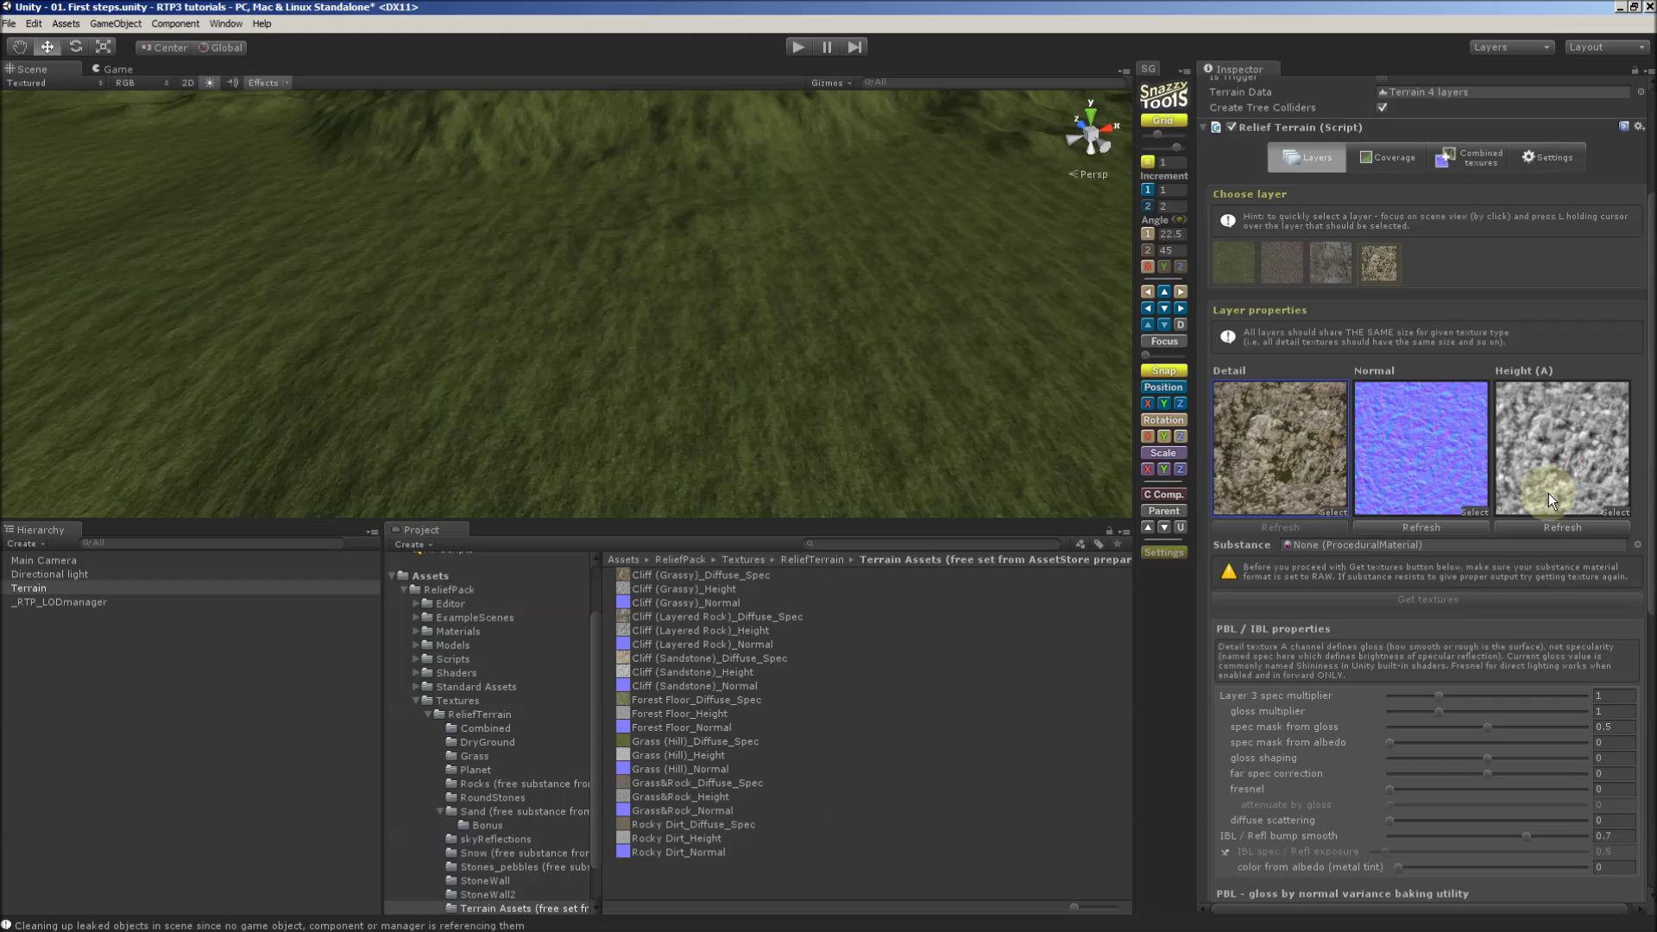
scroll(1548, 494, up, 3)
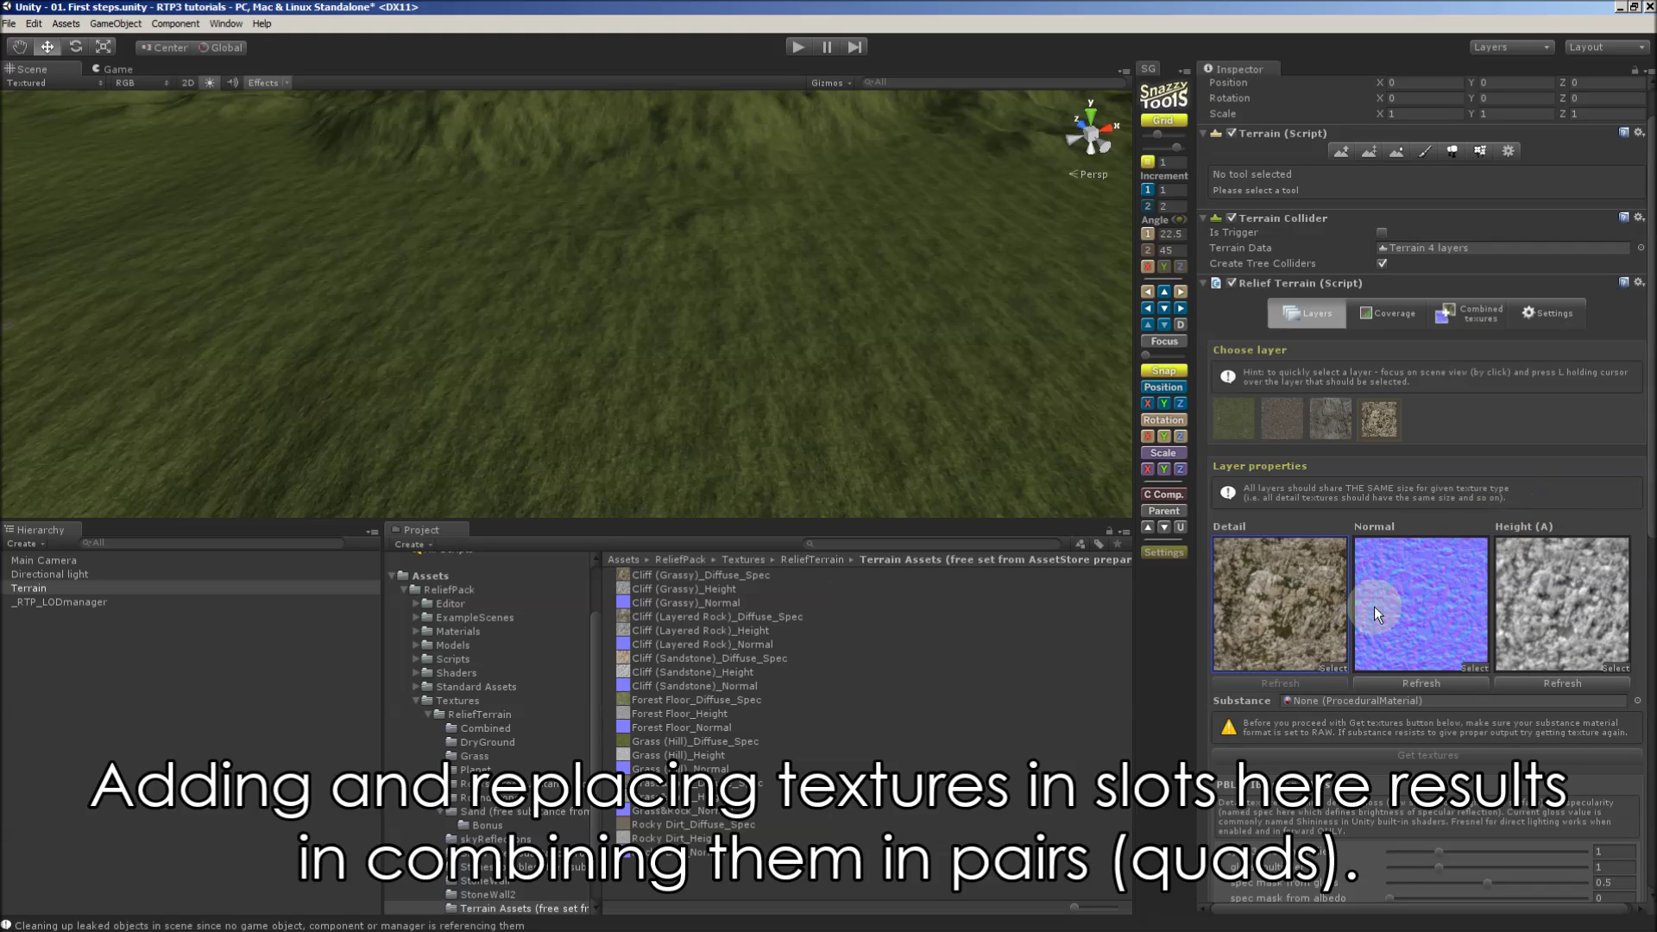
click(1486, 323)
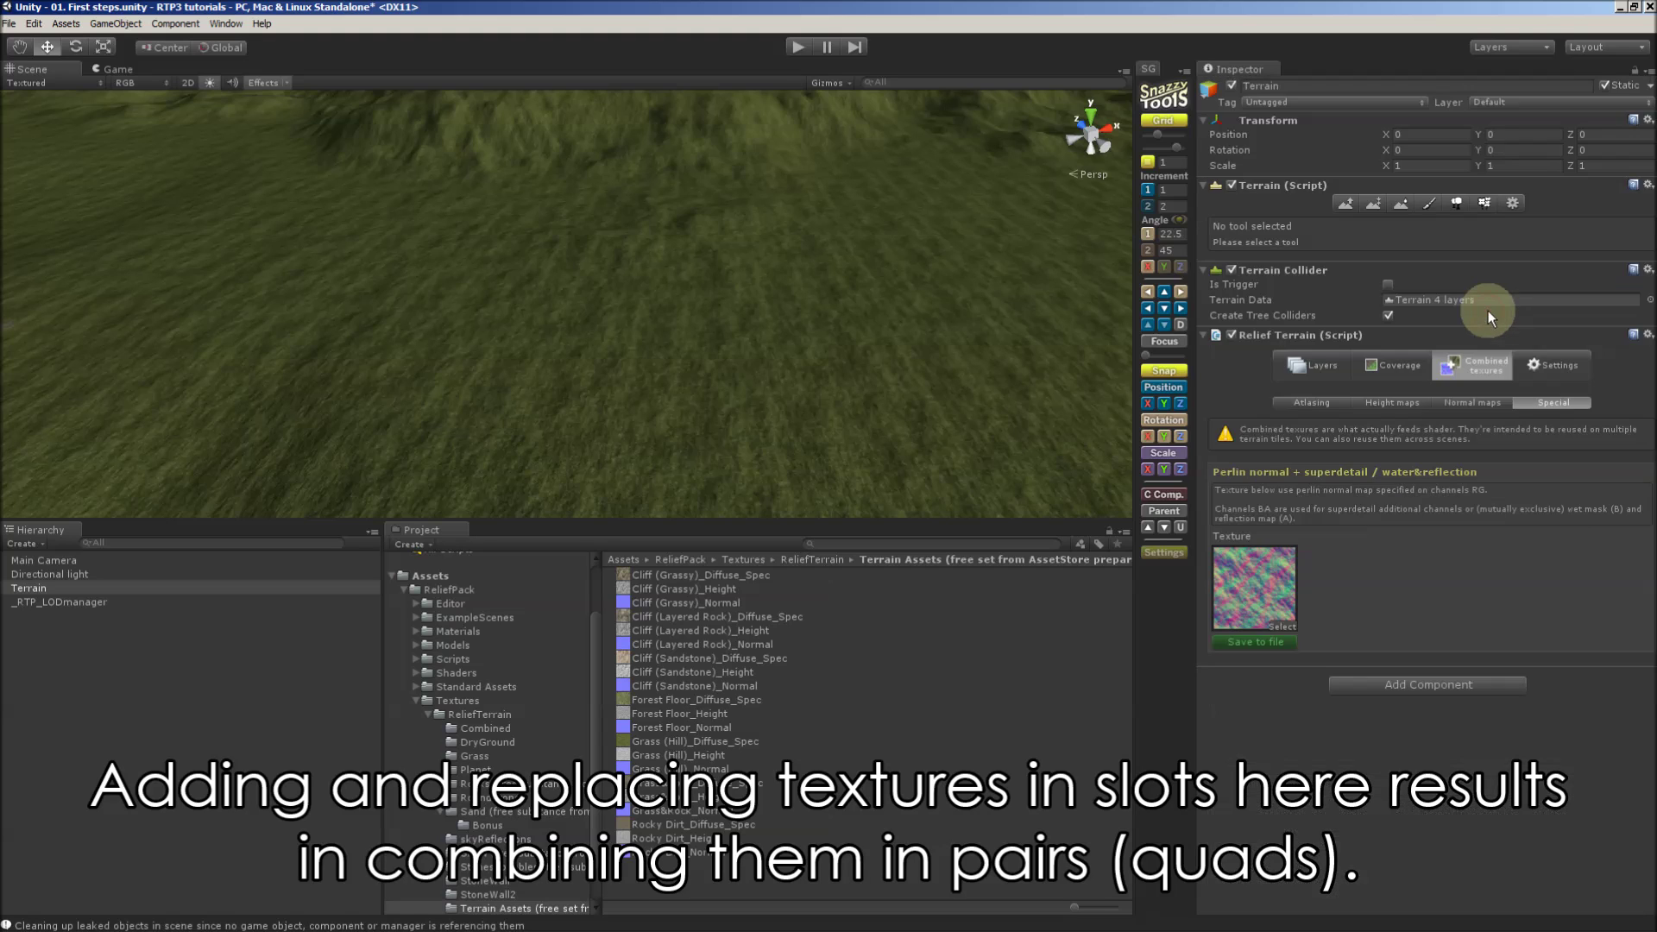
click(1461, 403)
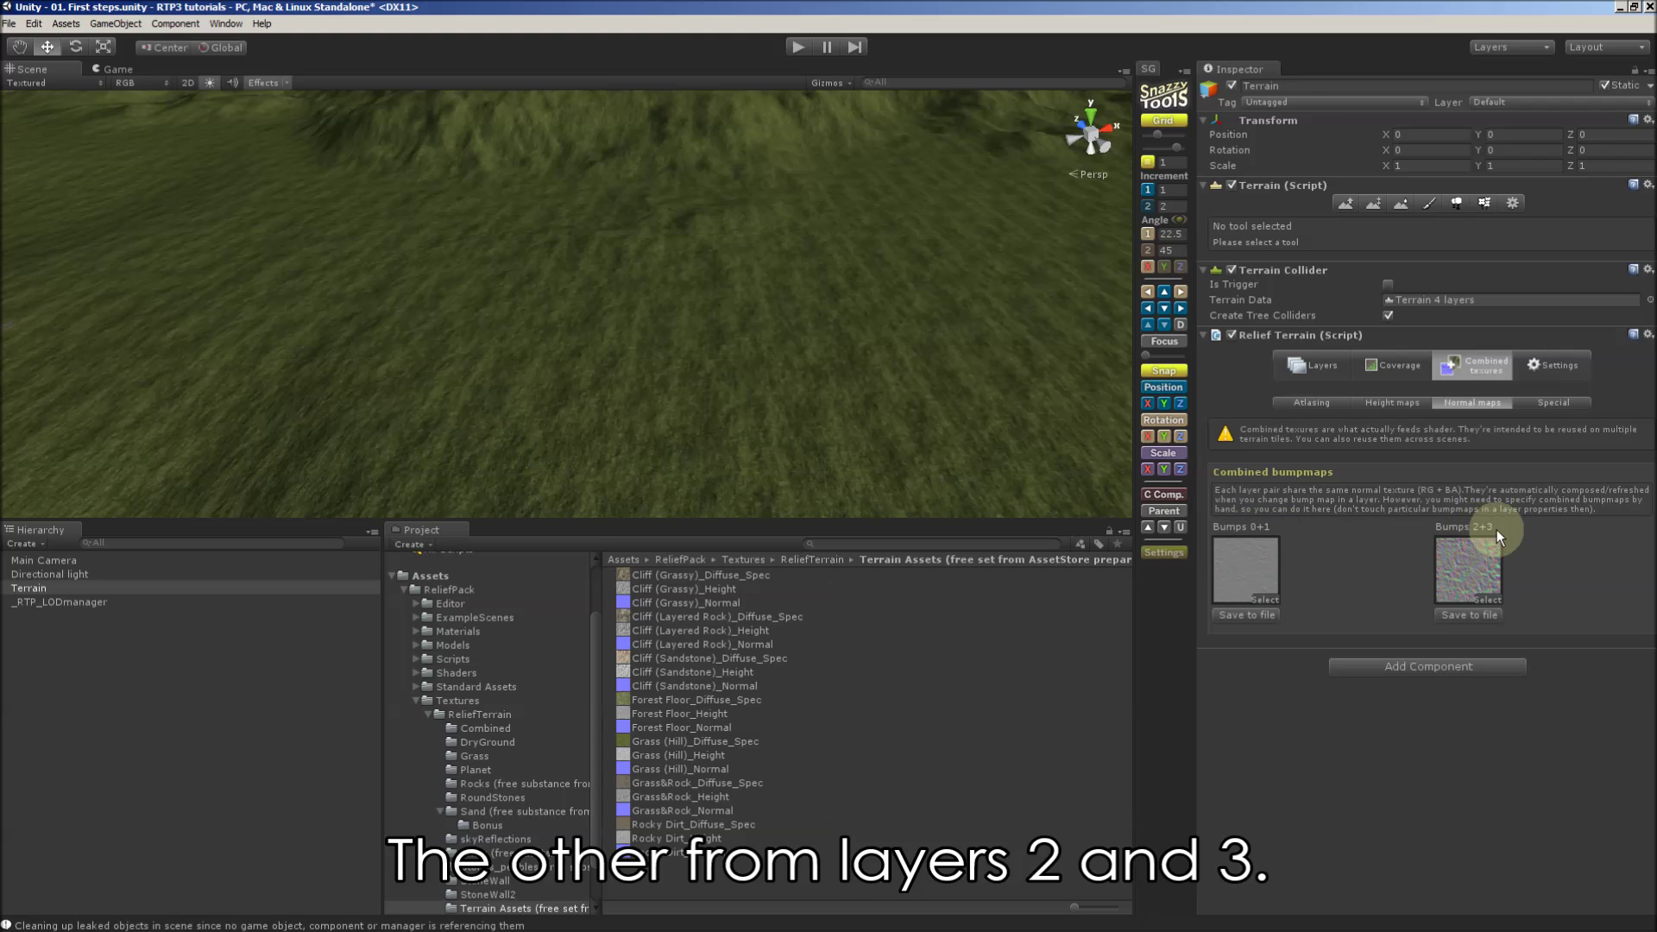
click(1408, 403)
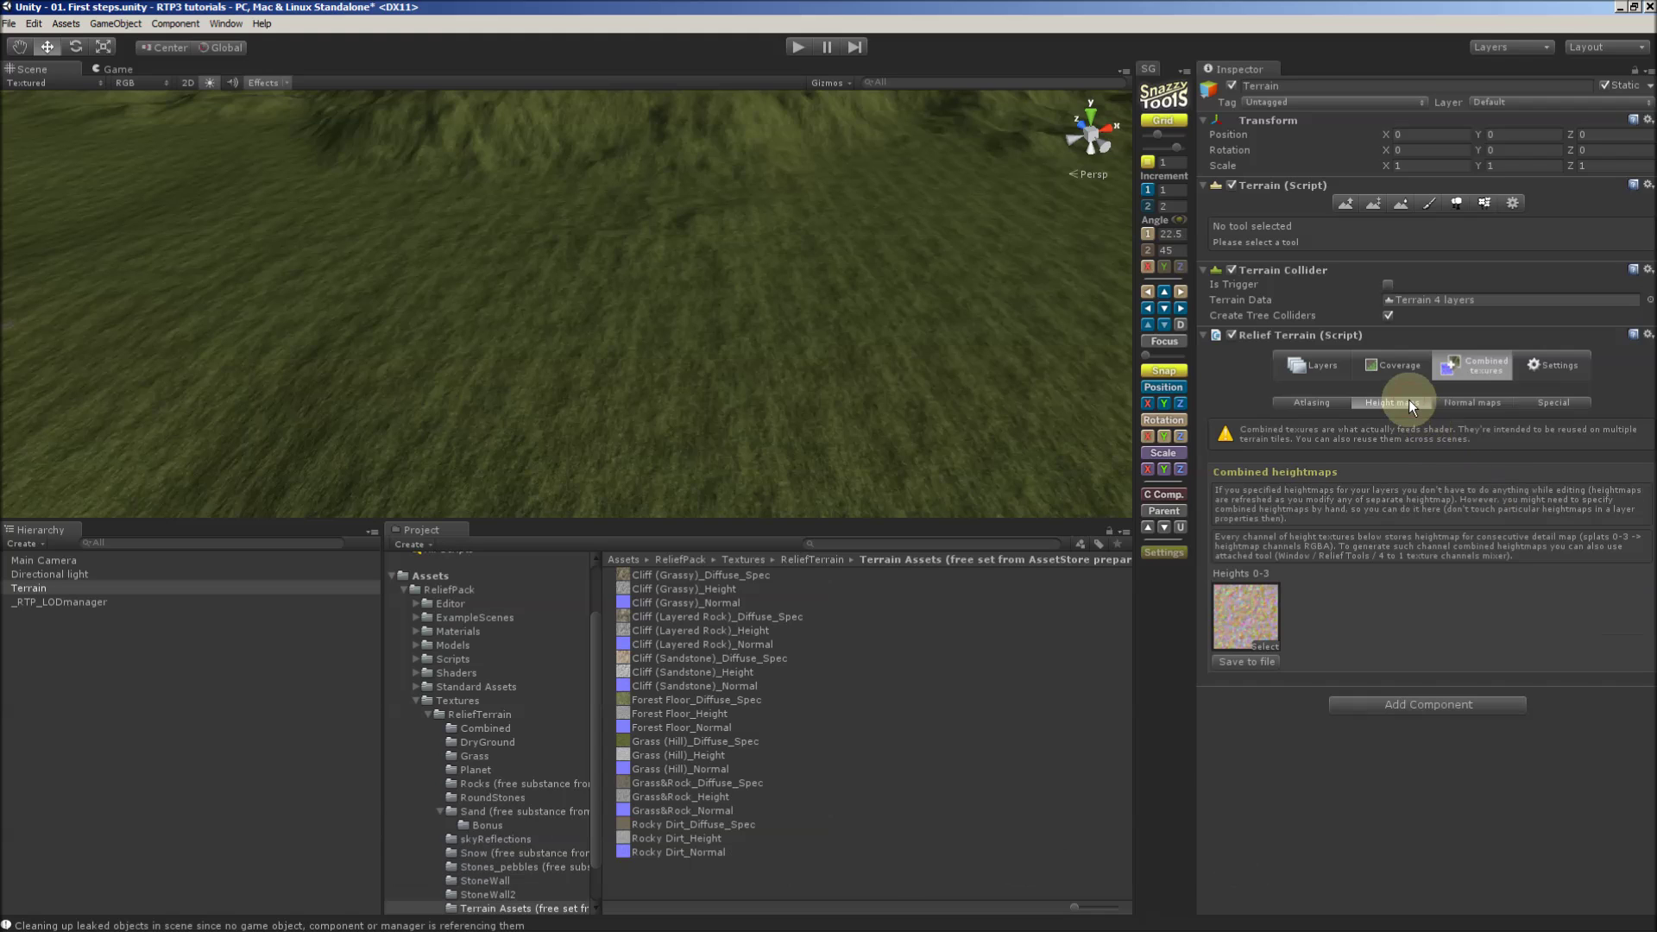
double_click(1239, 618)
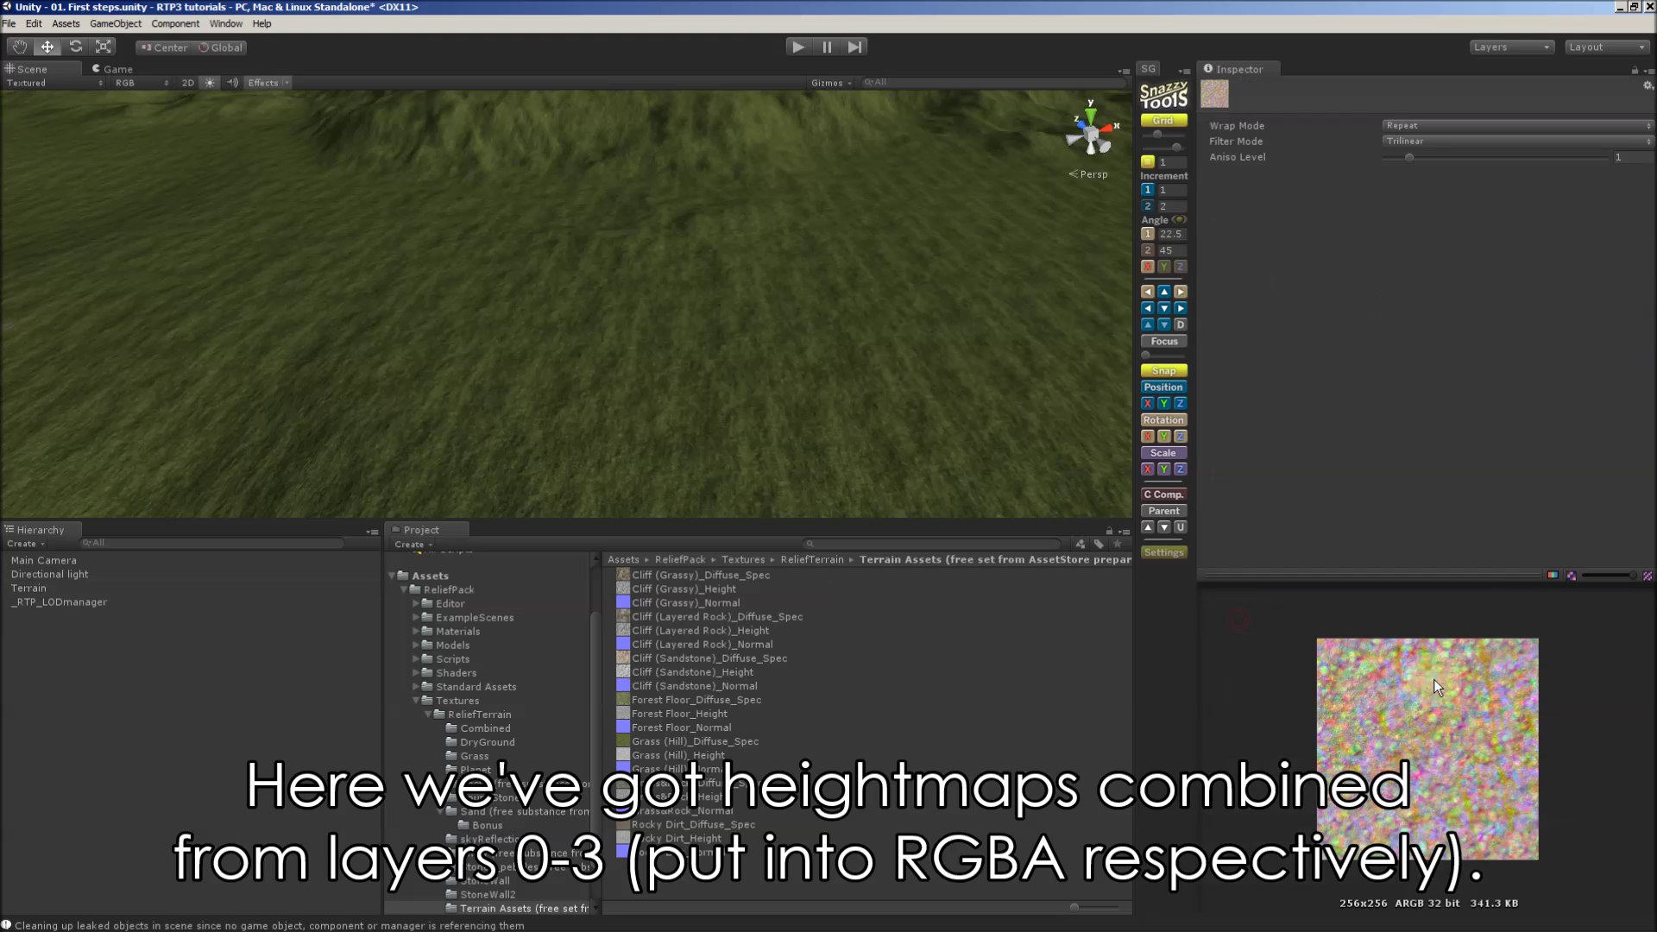
click(1555, 578)
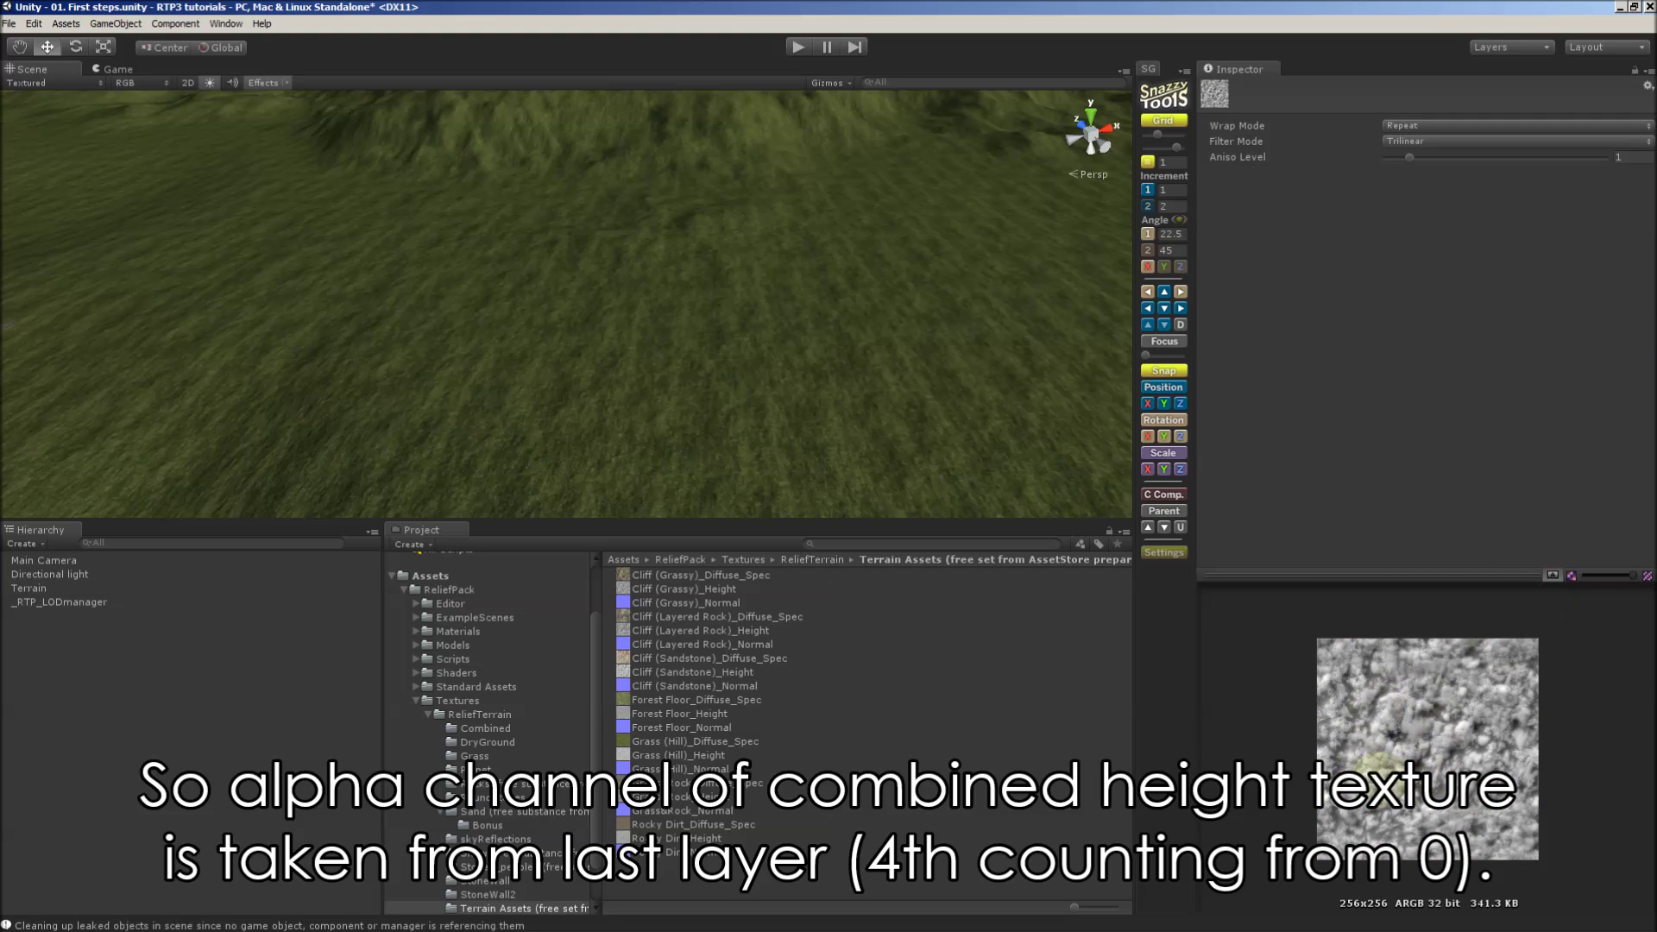
click(665, 425)
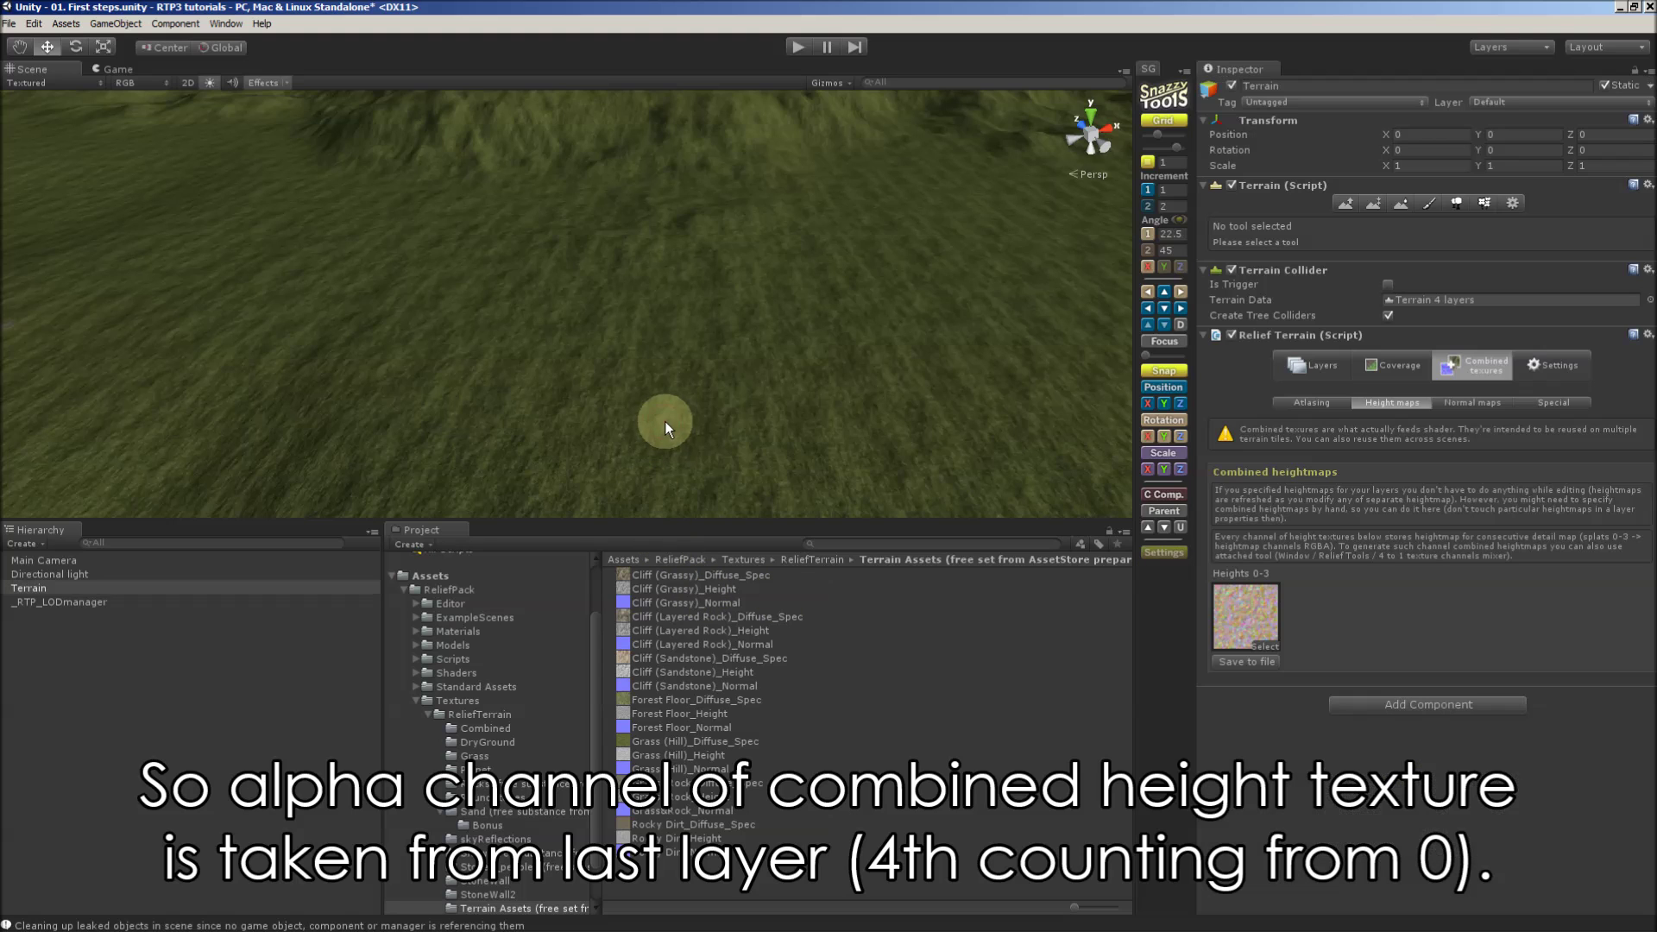
click(1280, 367)
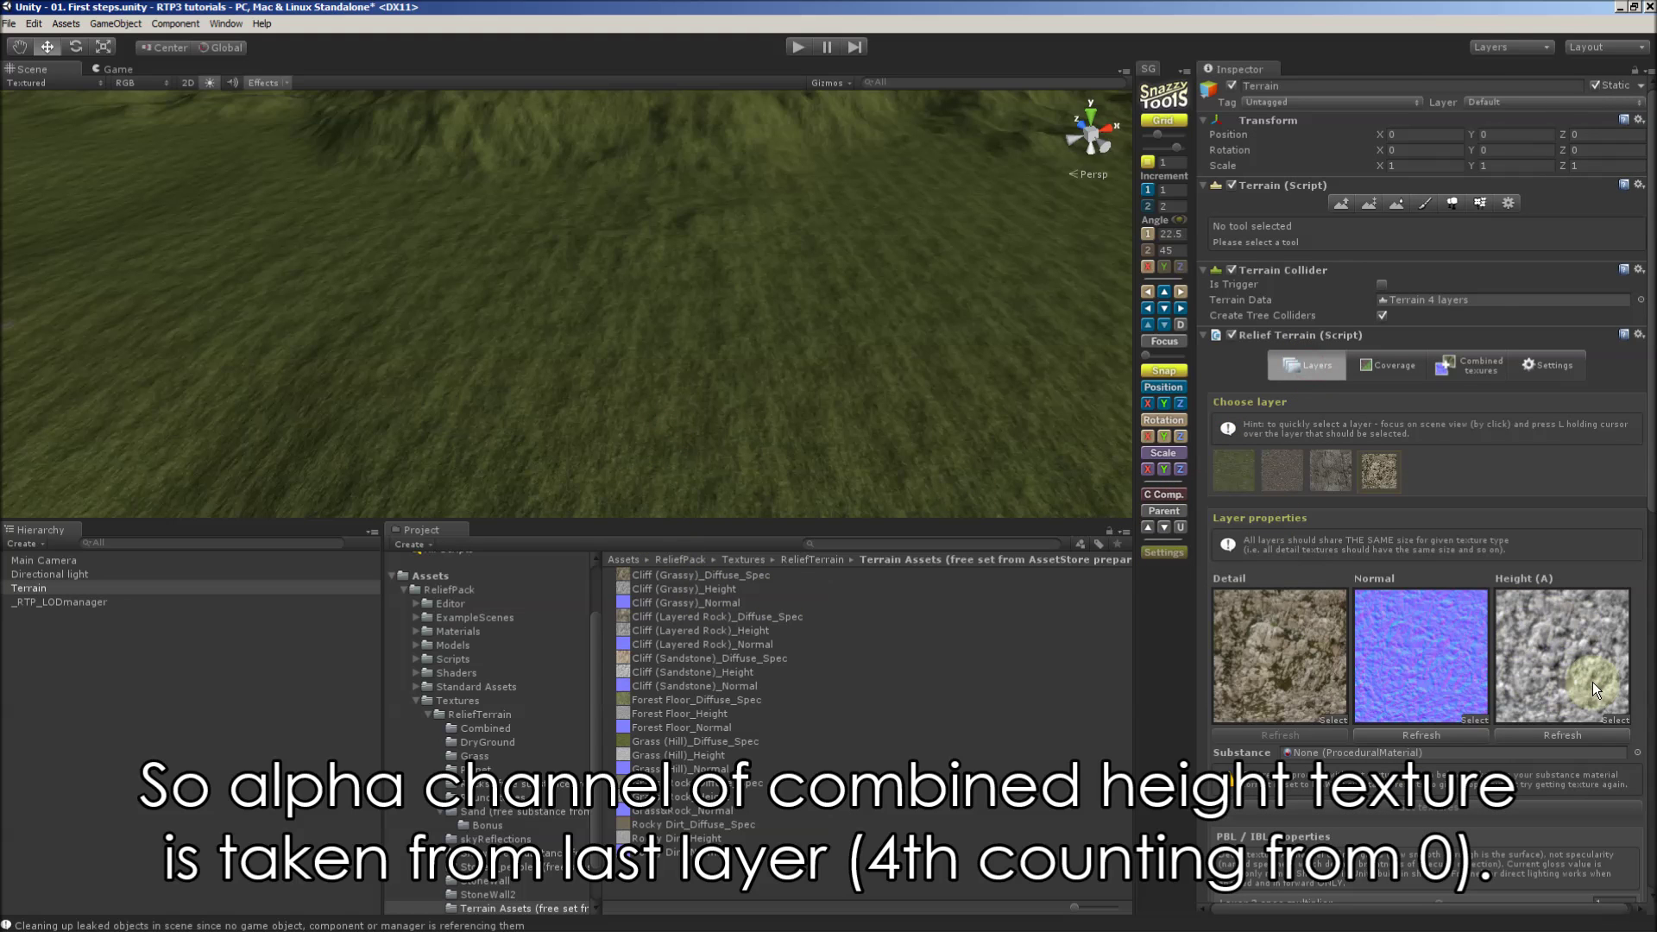
click(1557, 658)
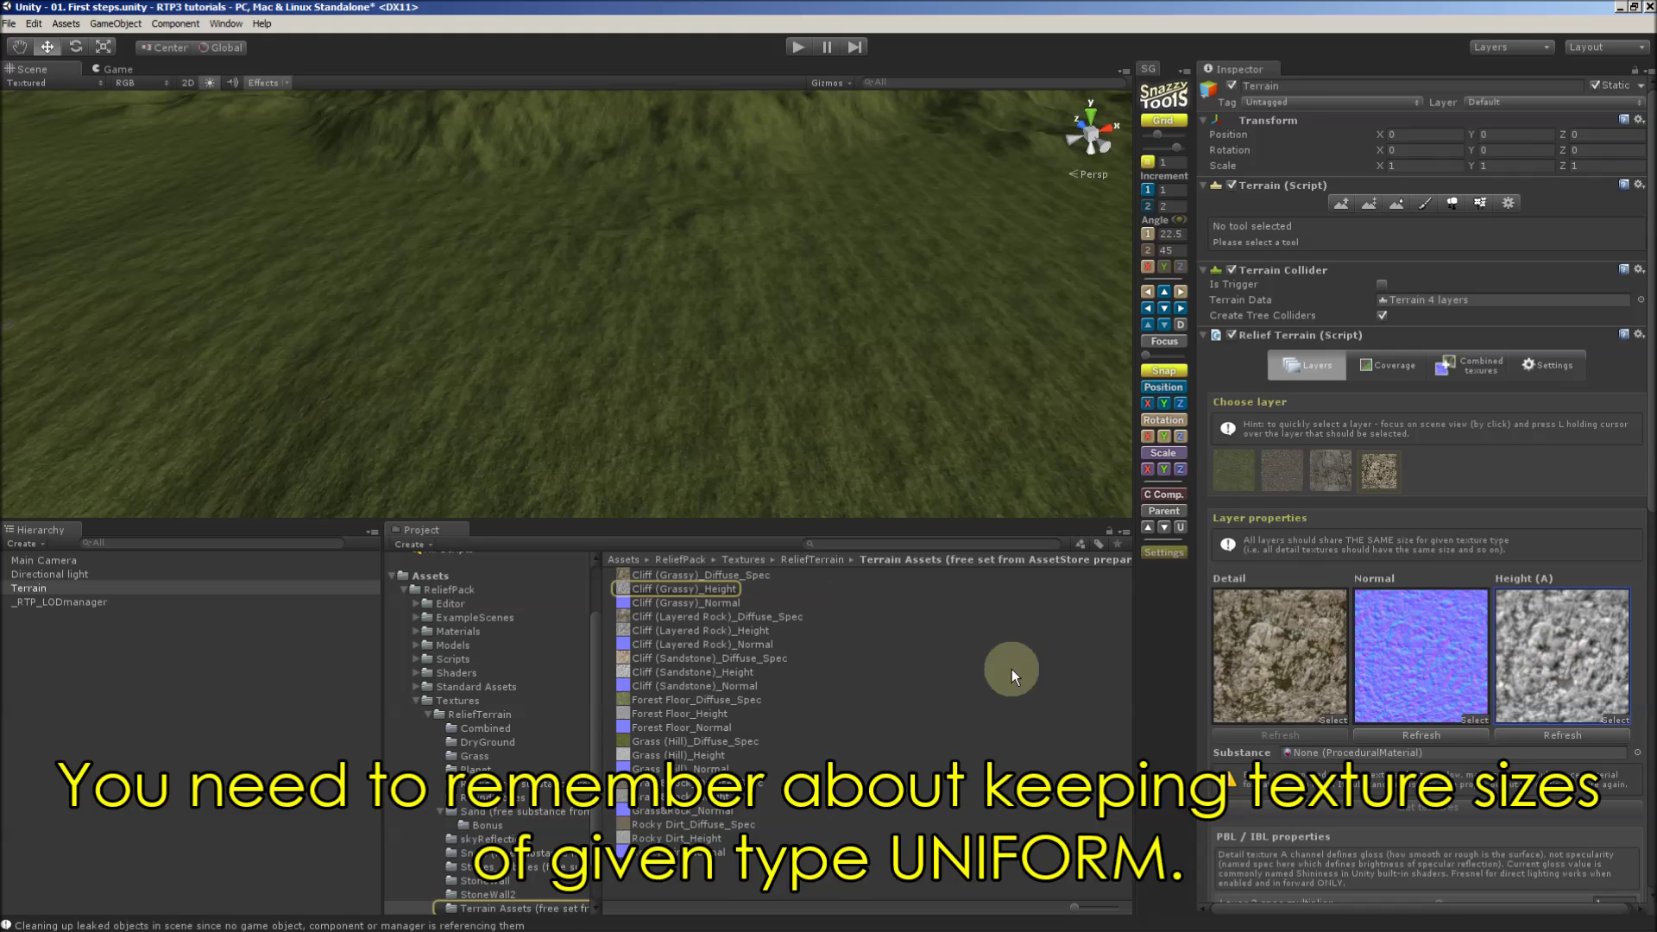
Check the Max Size of each height and normal map texture.
click(688, 590)
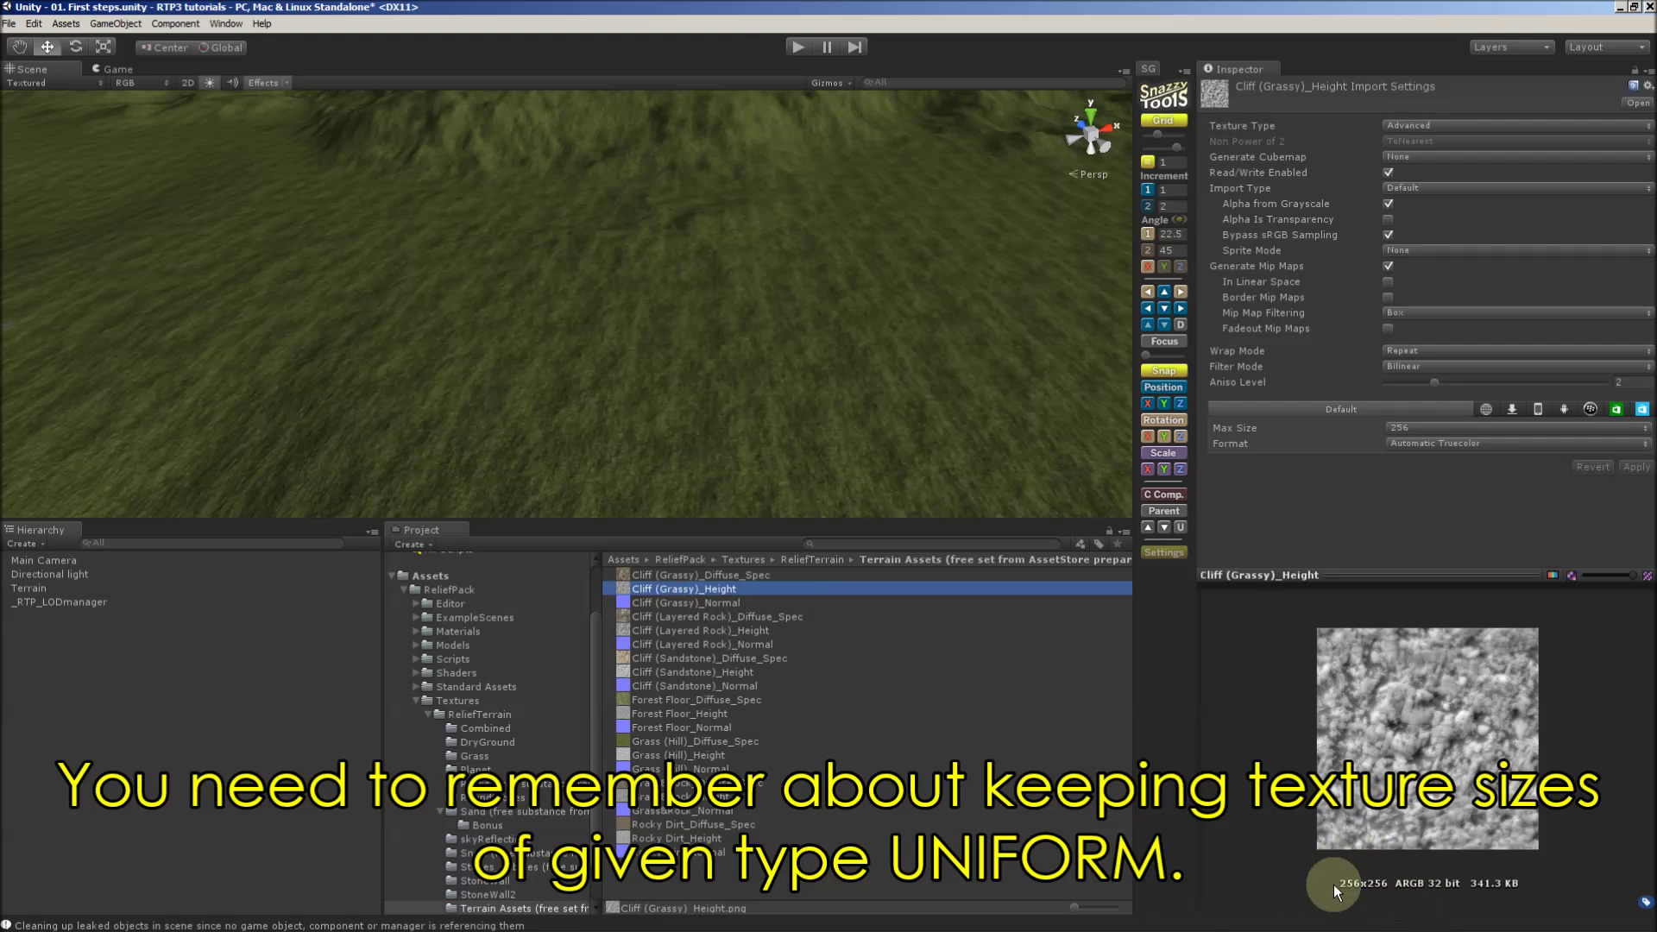
click(682, 631)
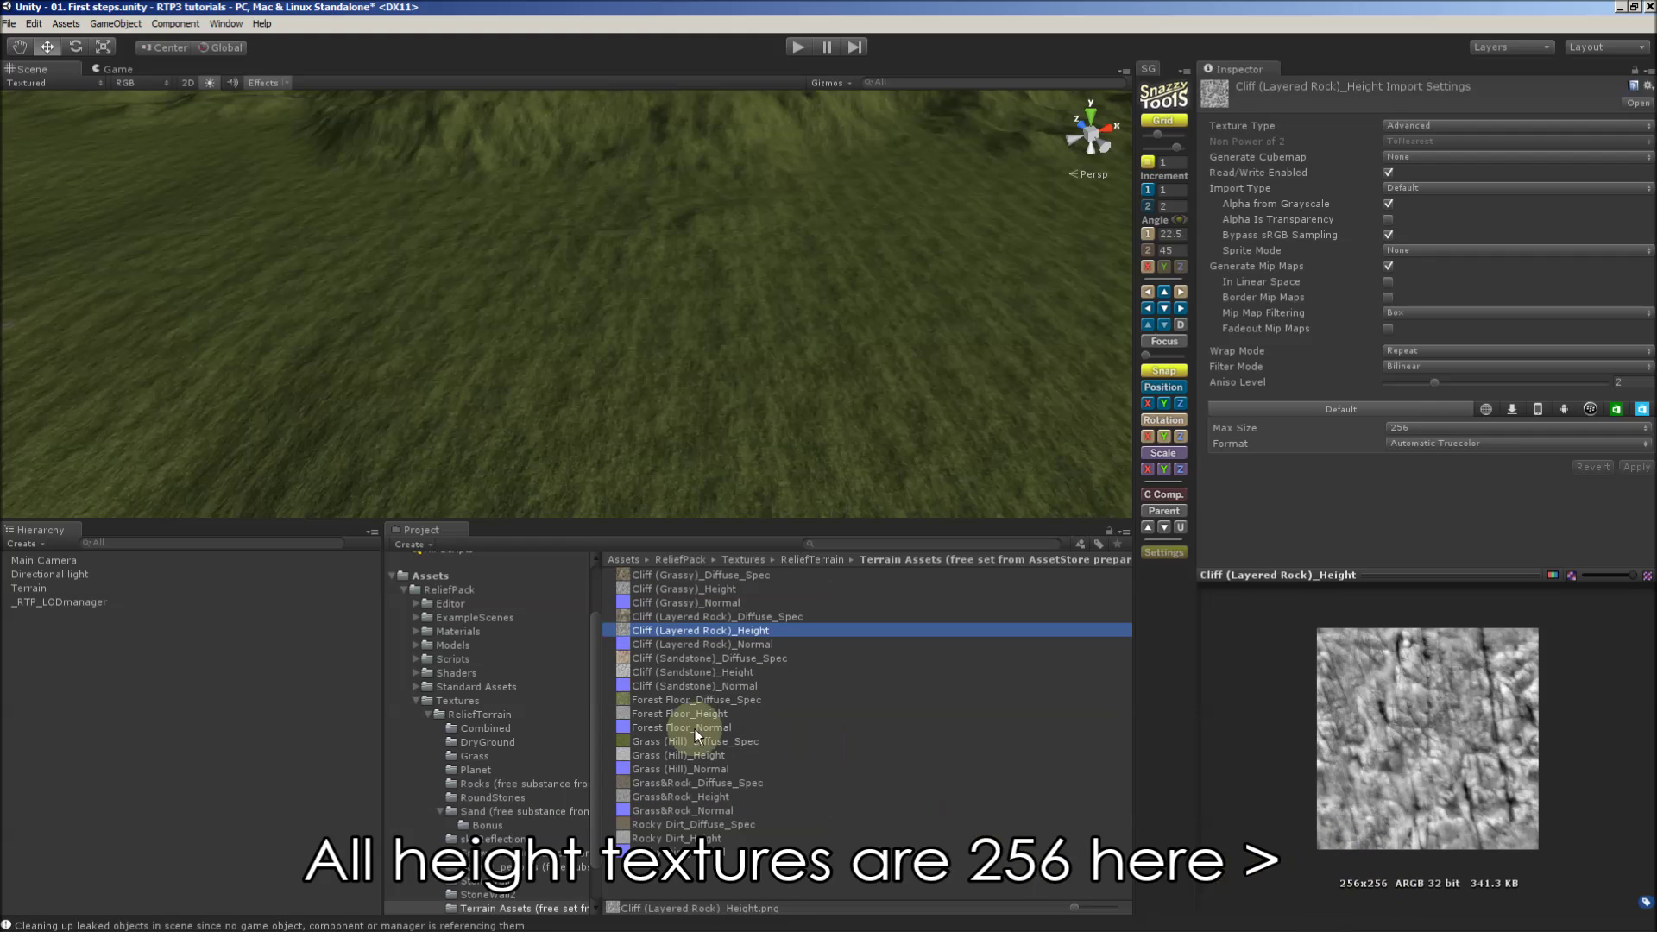
click(650, 755)
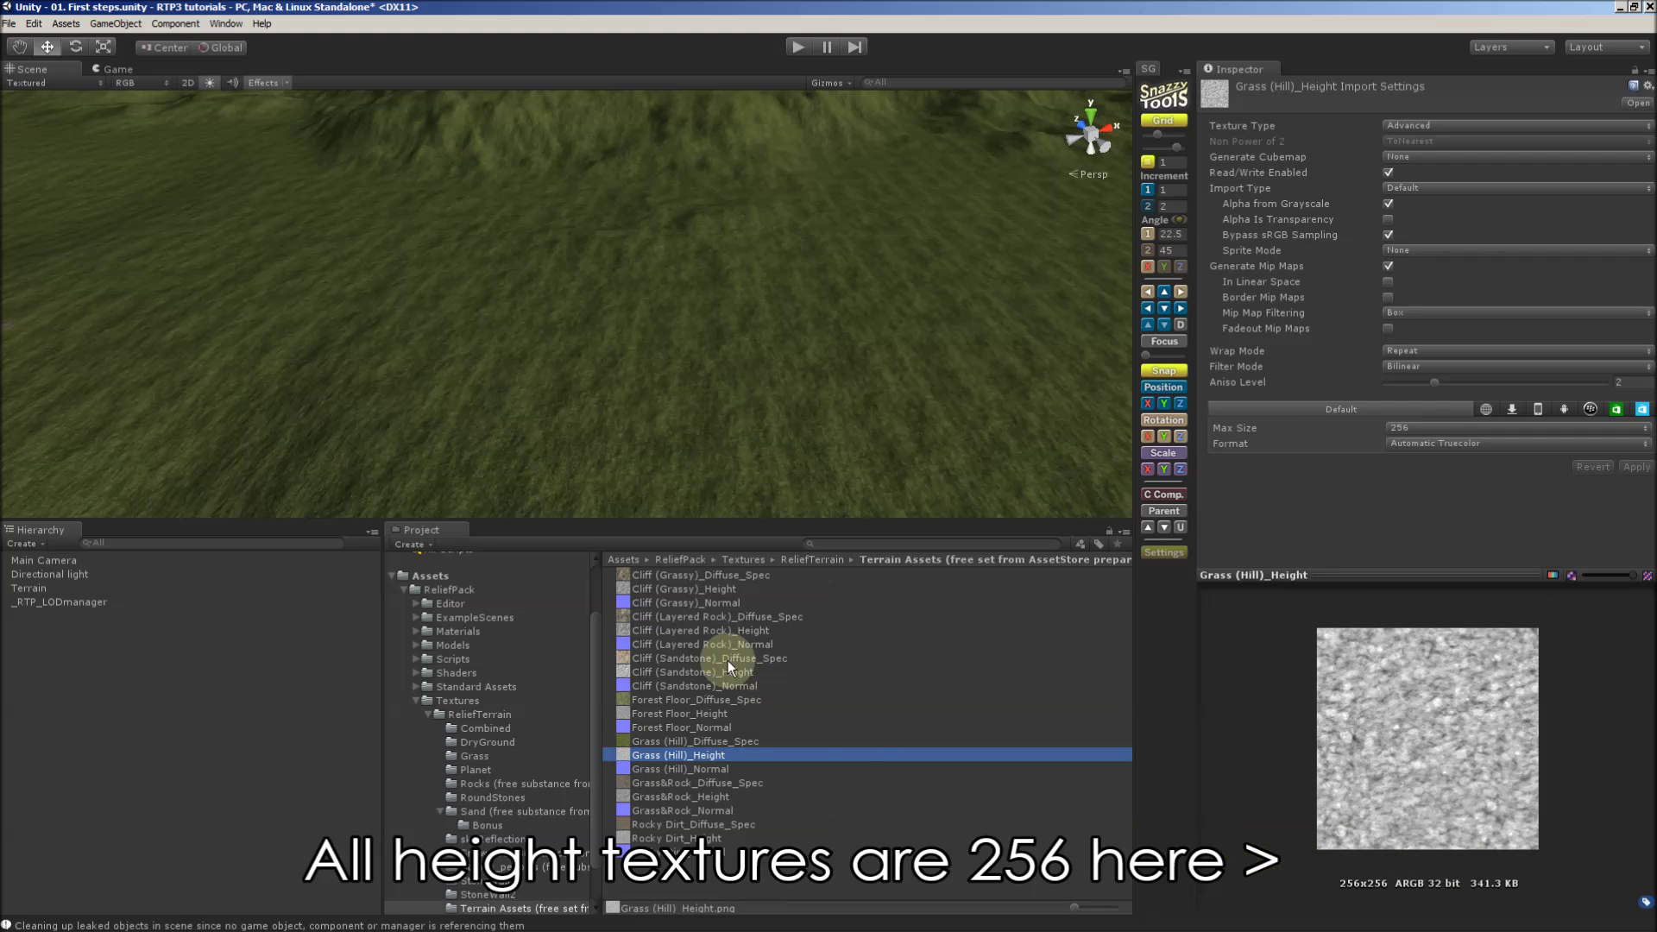
click(690, 603)
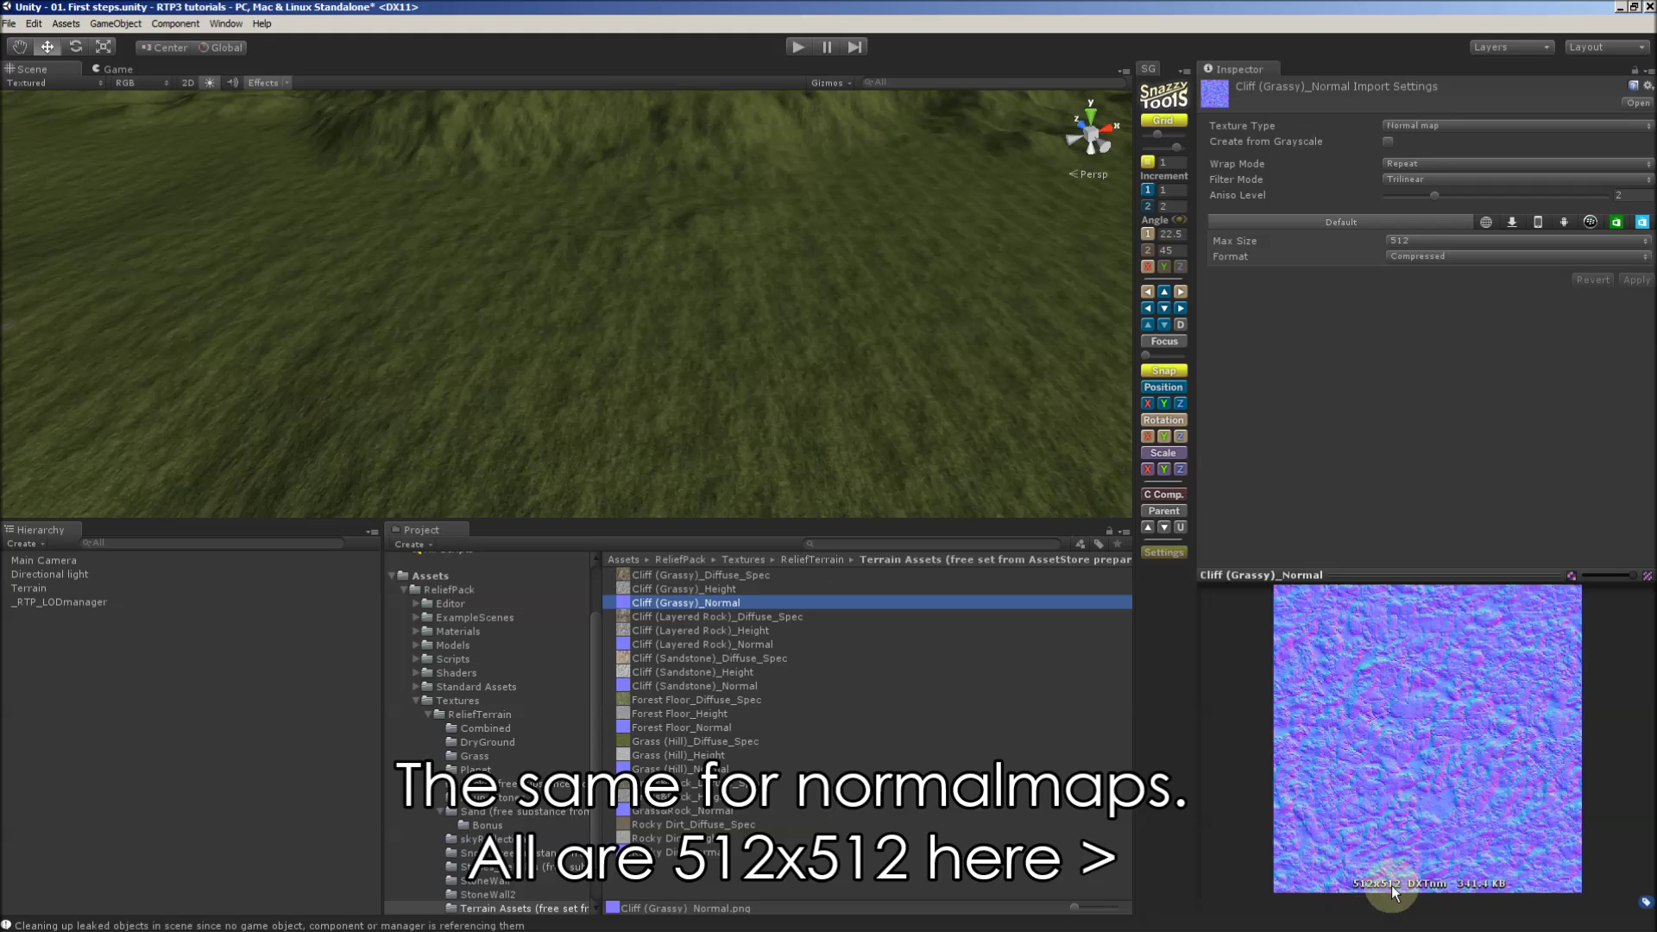
click(662, 646)
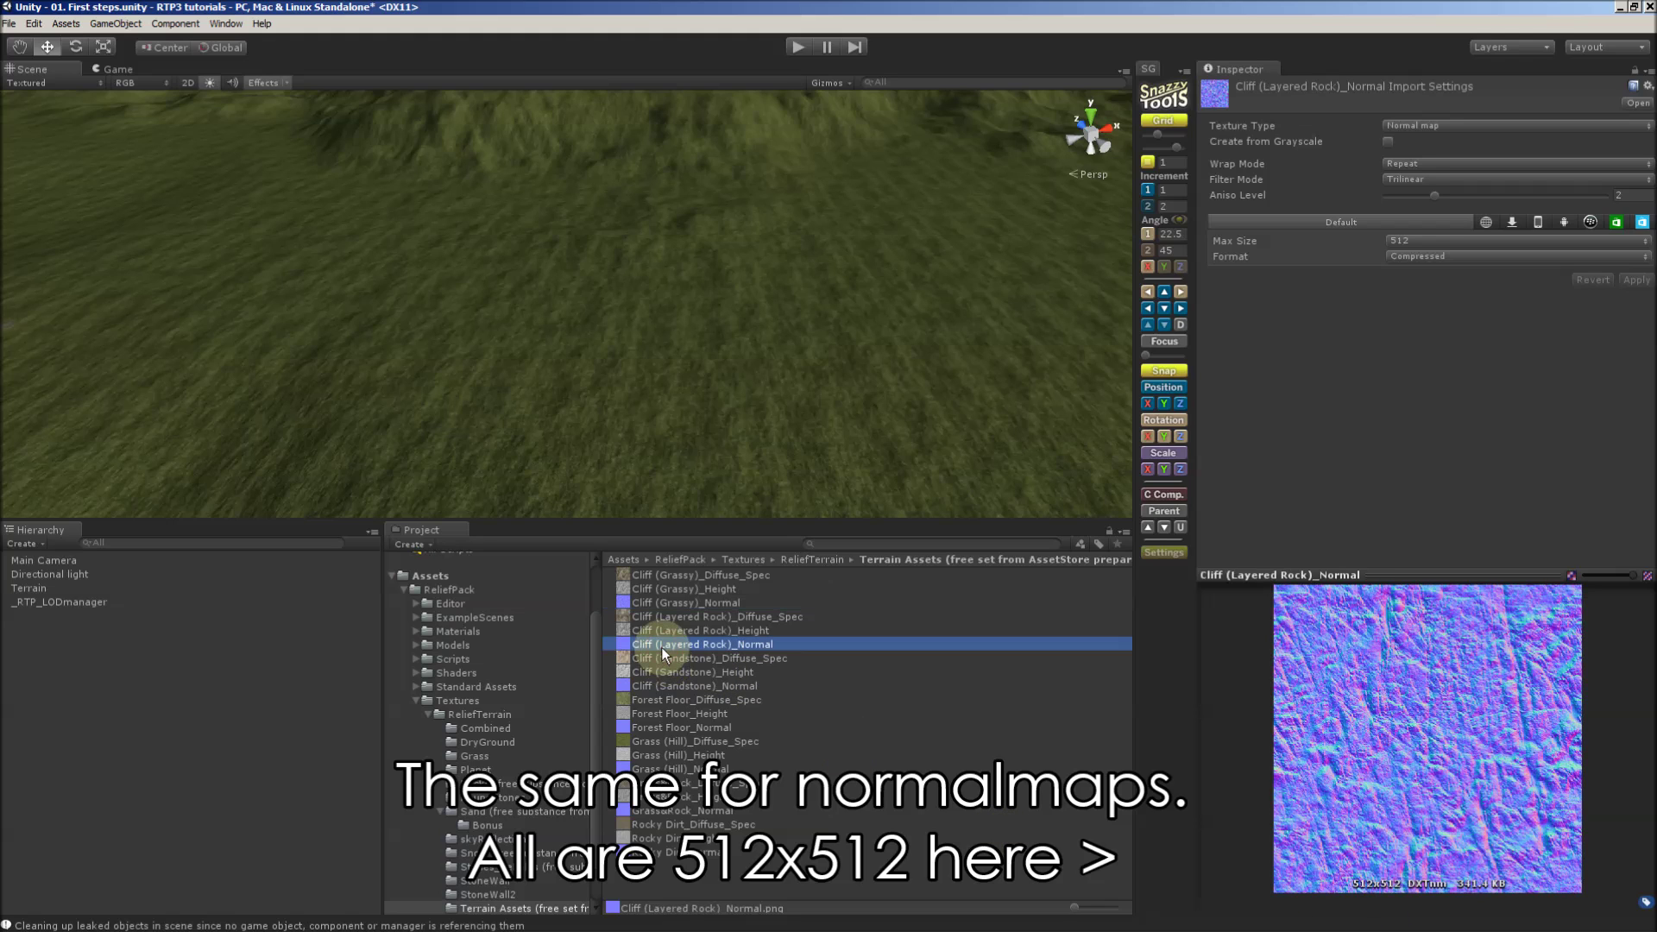
click(647, 728)
click(670, 810)
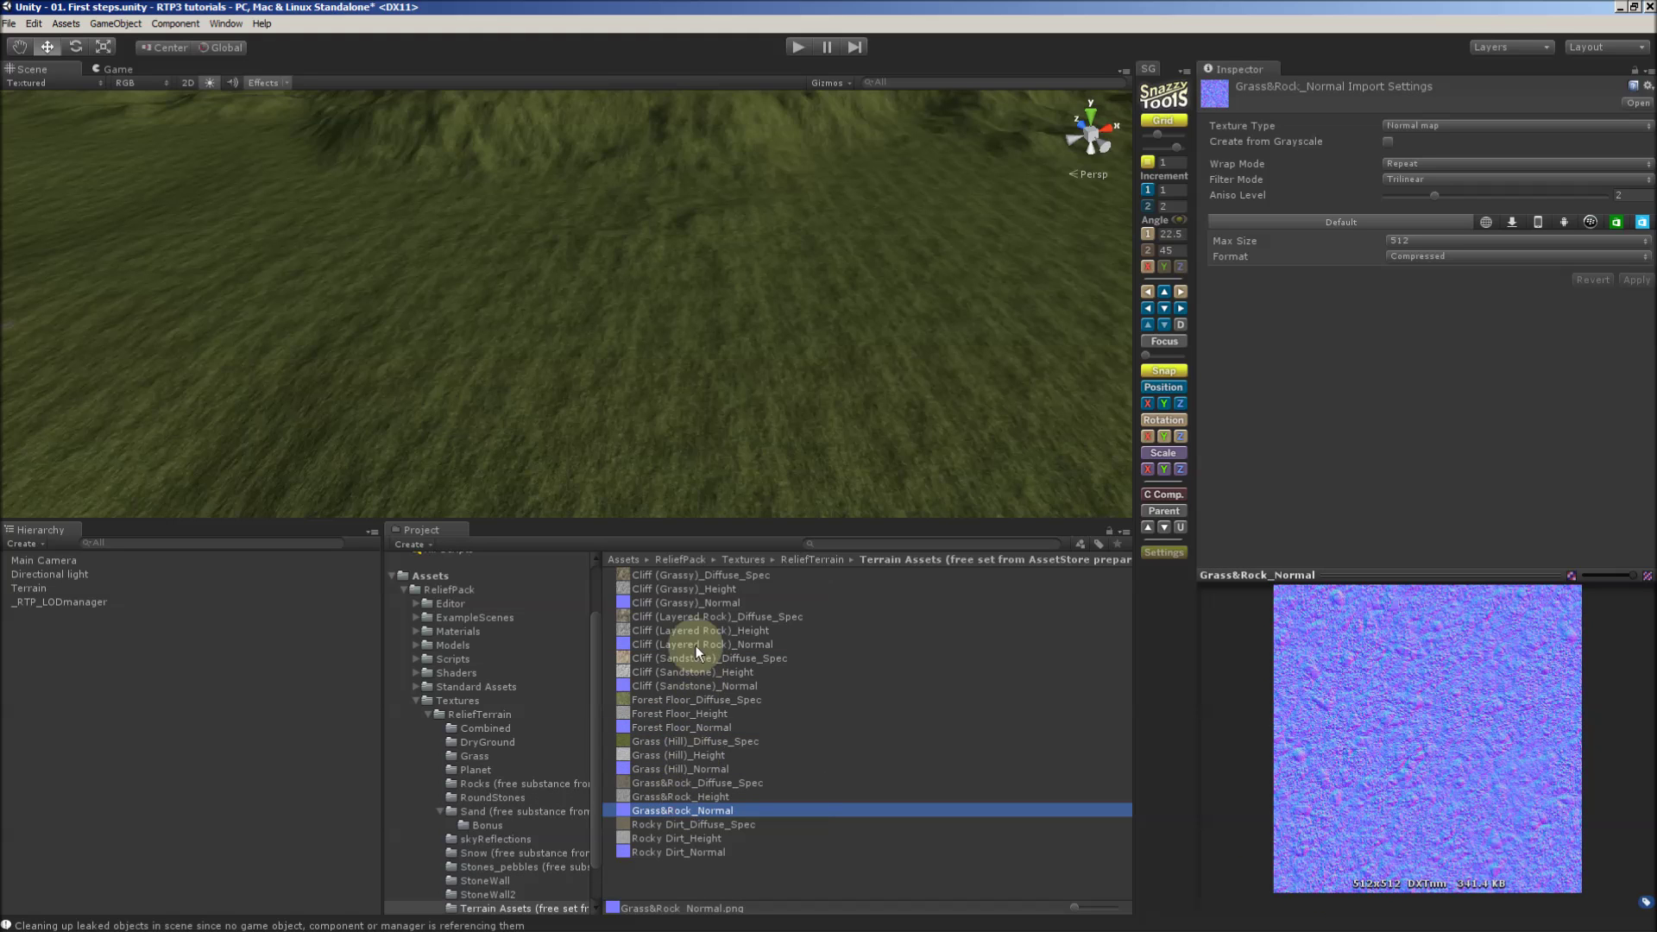
Confirm the Diffuse_Spec textures all share 512 size, then select the Terrain.
click(677, 577)
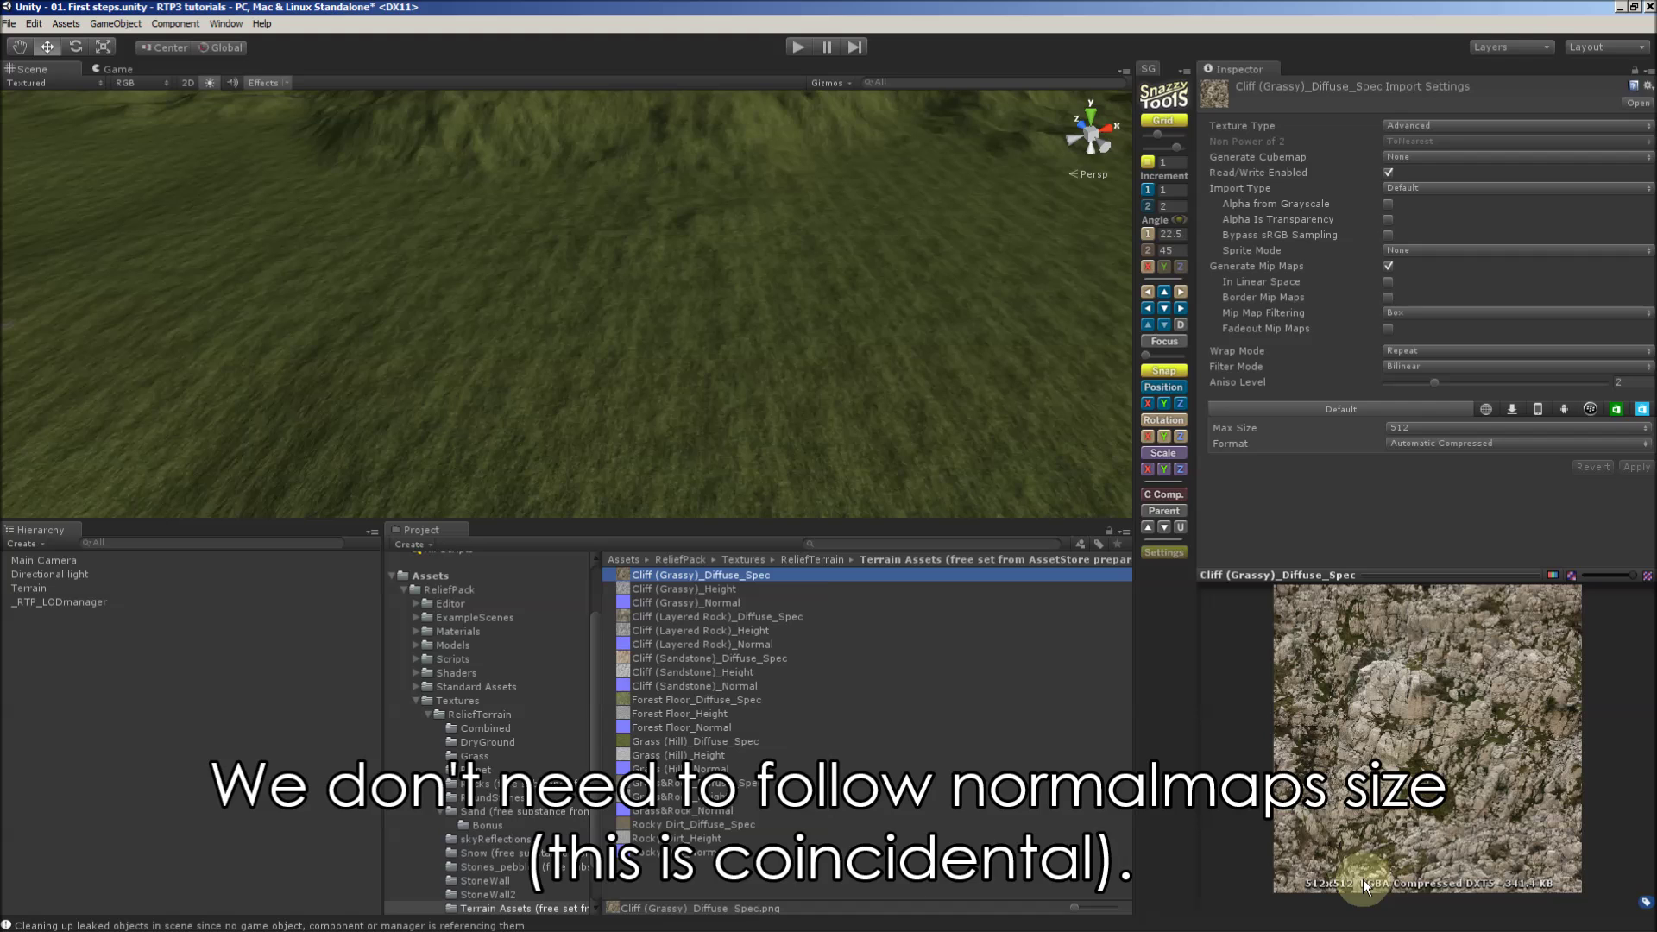
click(662, 618)
click(648, 659)
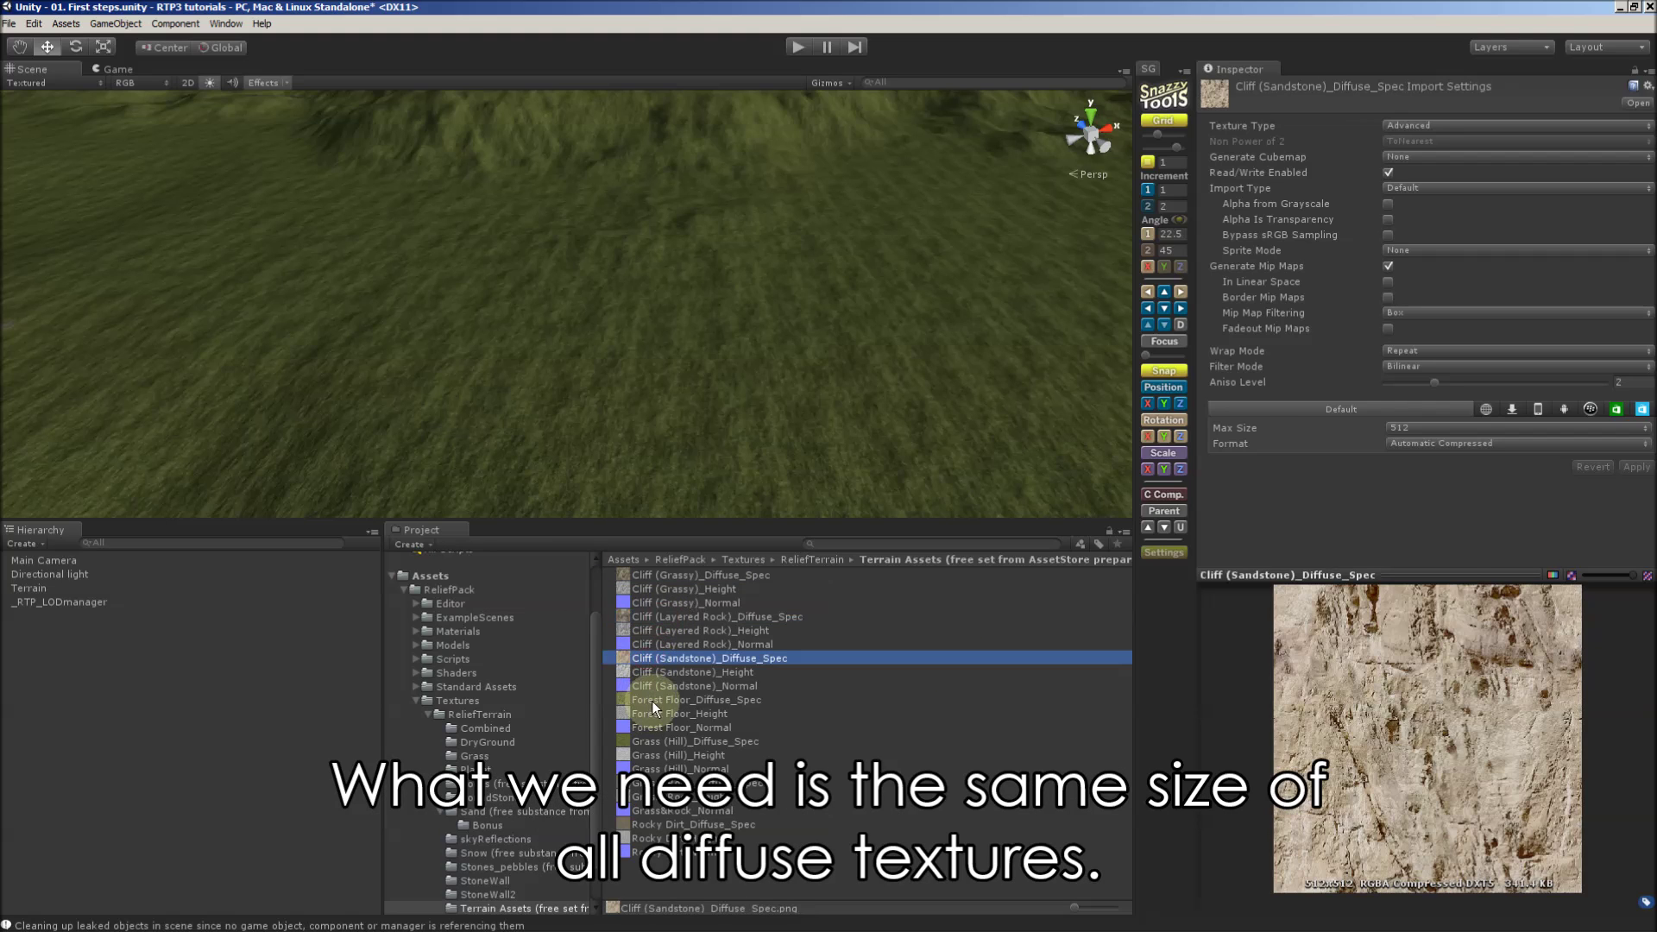
click(651, 699)
click(649, 741)
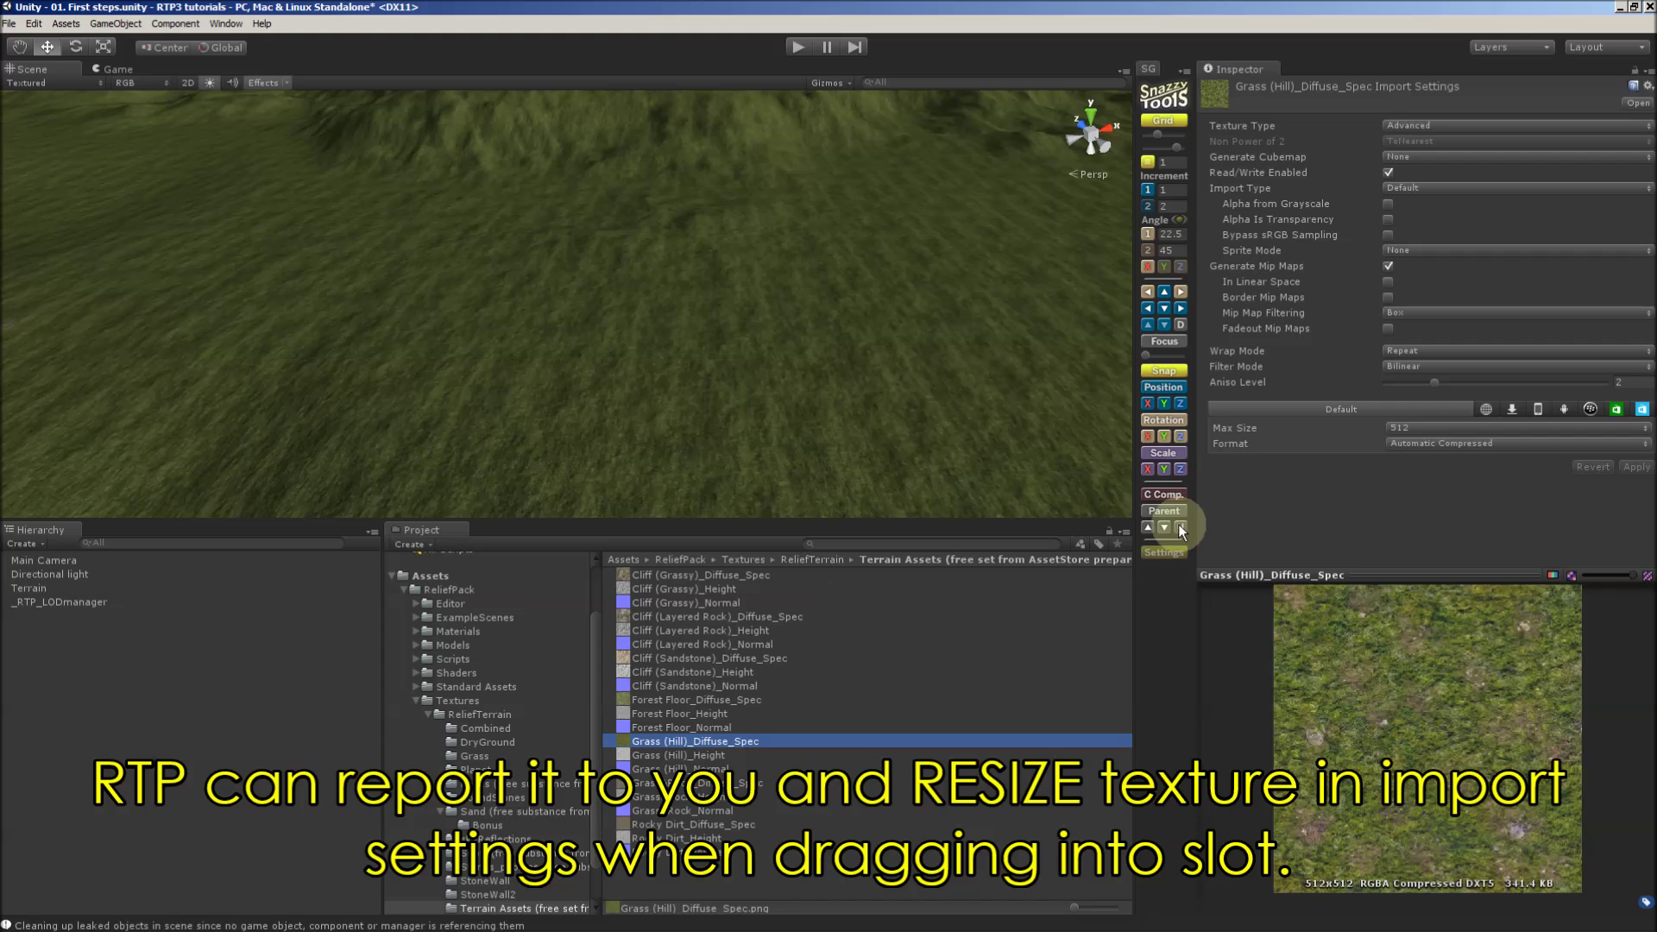
click(805, 355)
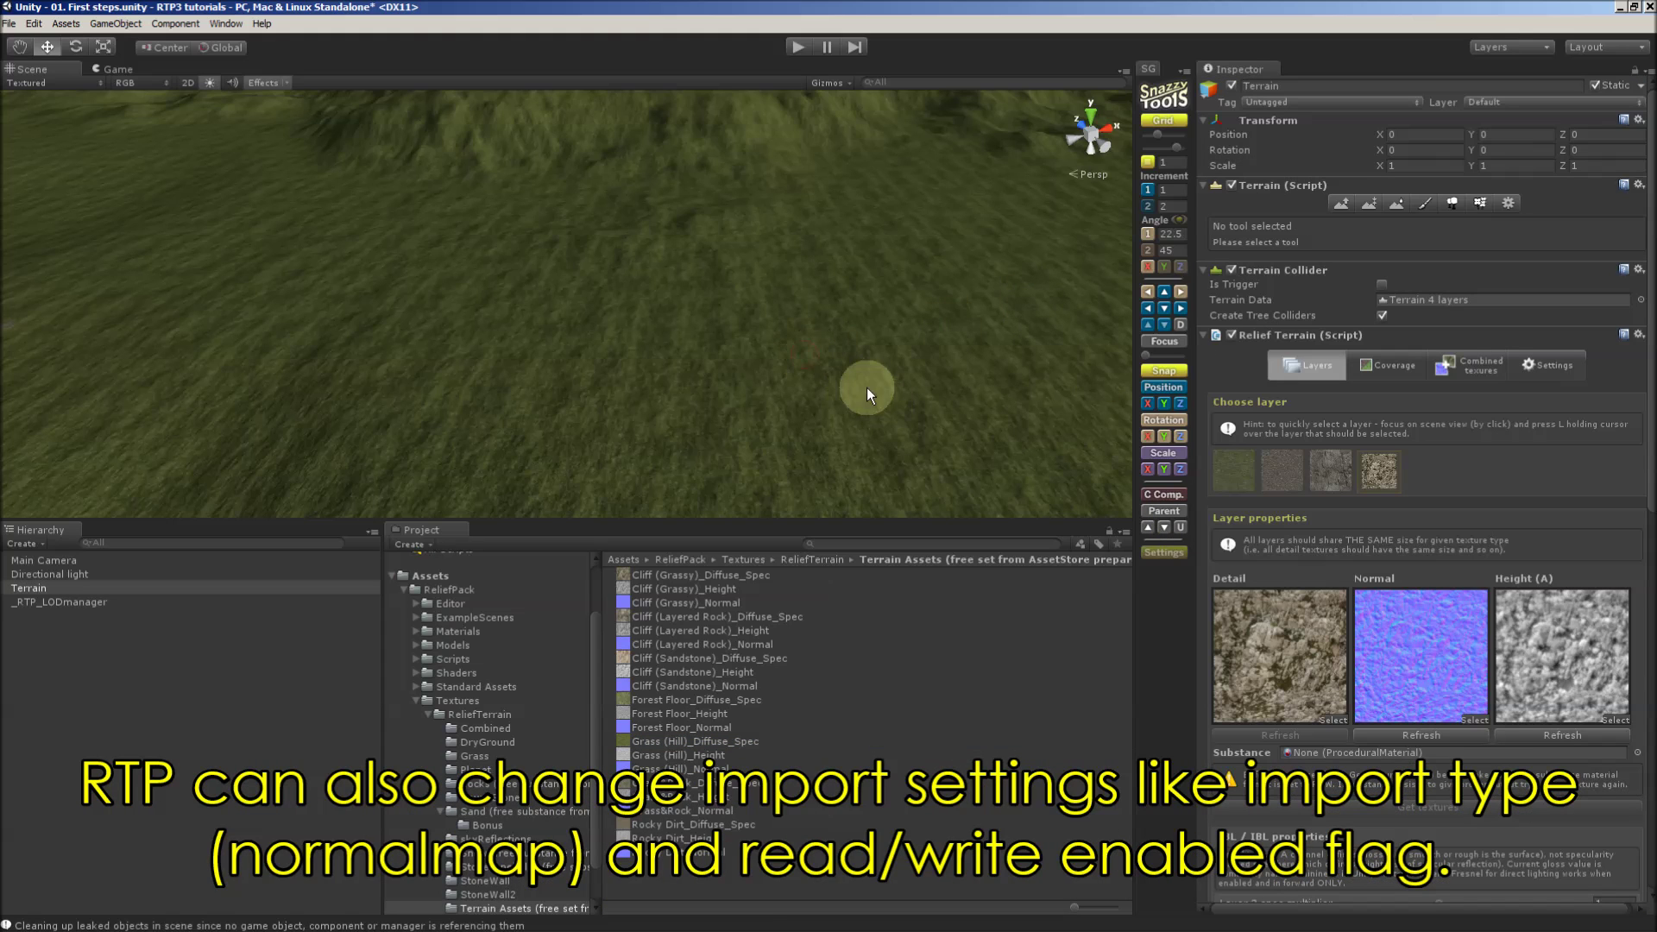
Paint a large patch of the third (rock) texture across the central hillside.
scroll(808, 372, down, 5)
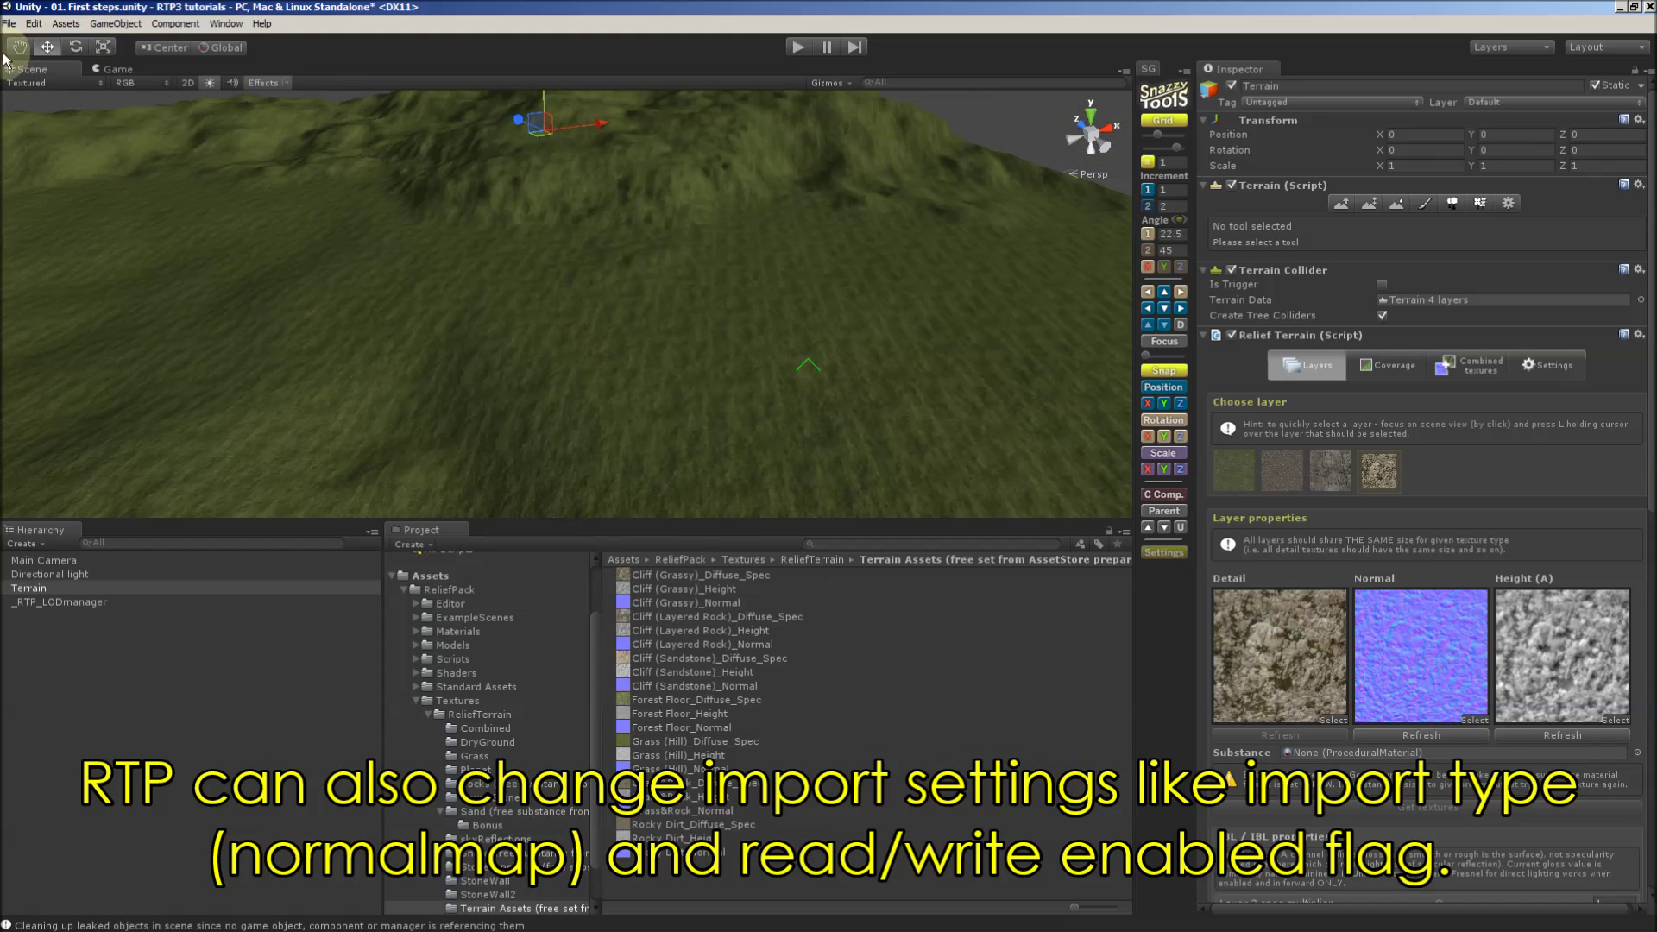
drag(275, 192, 915, 302)
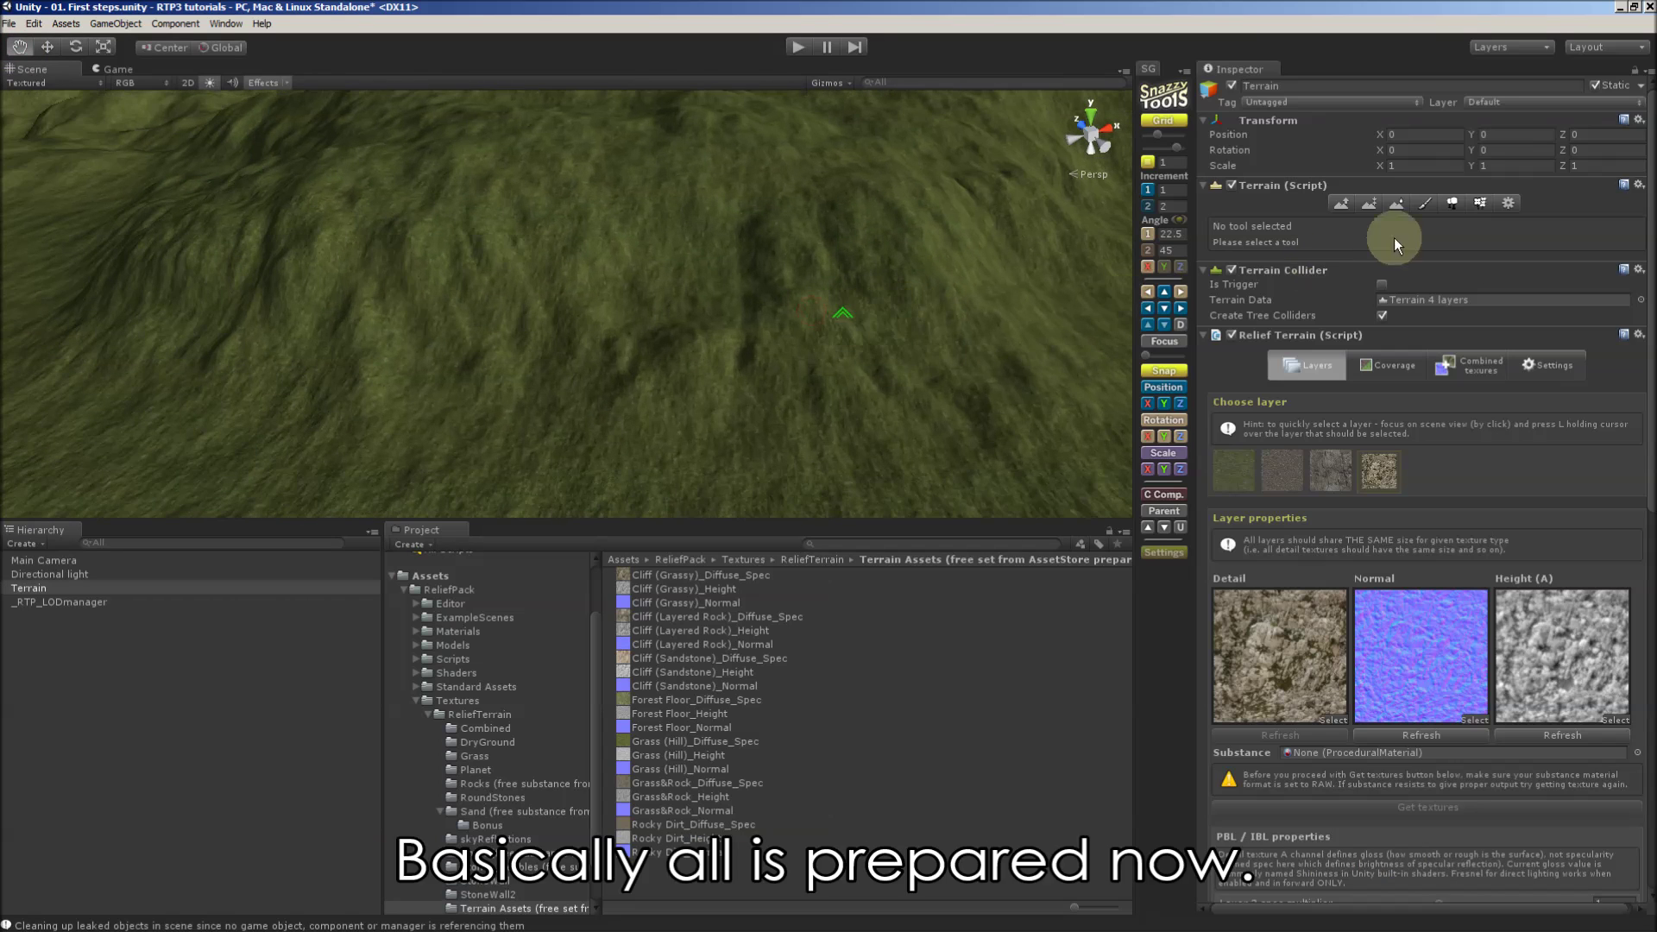
click(1423, 204)
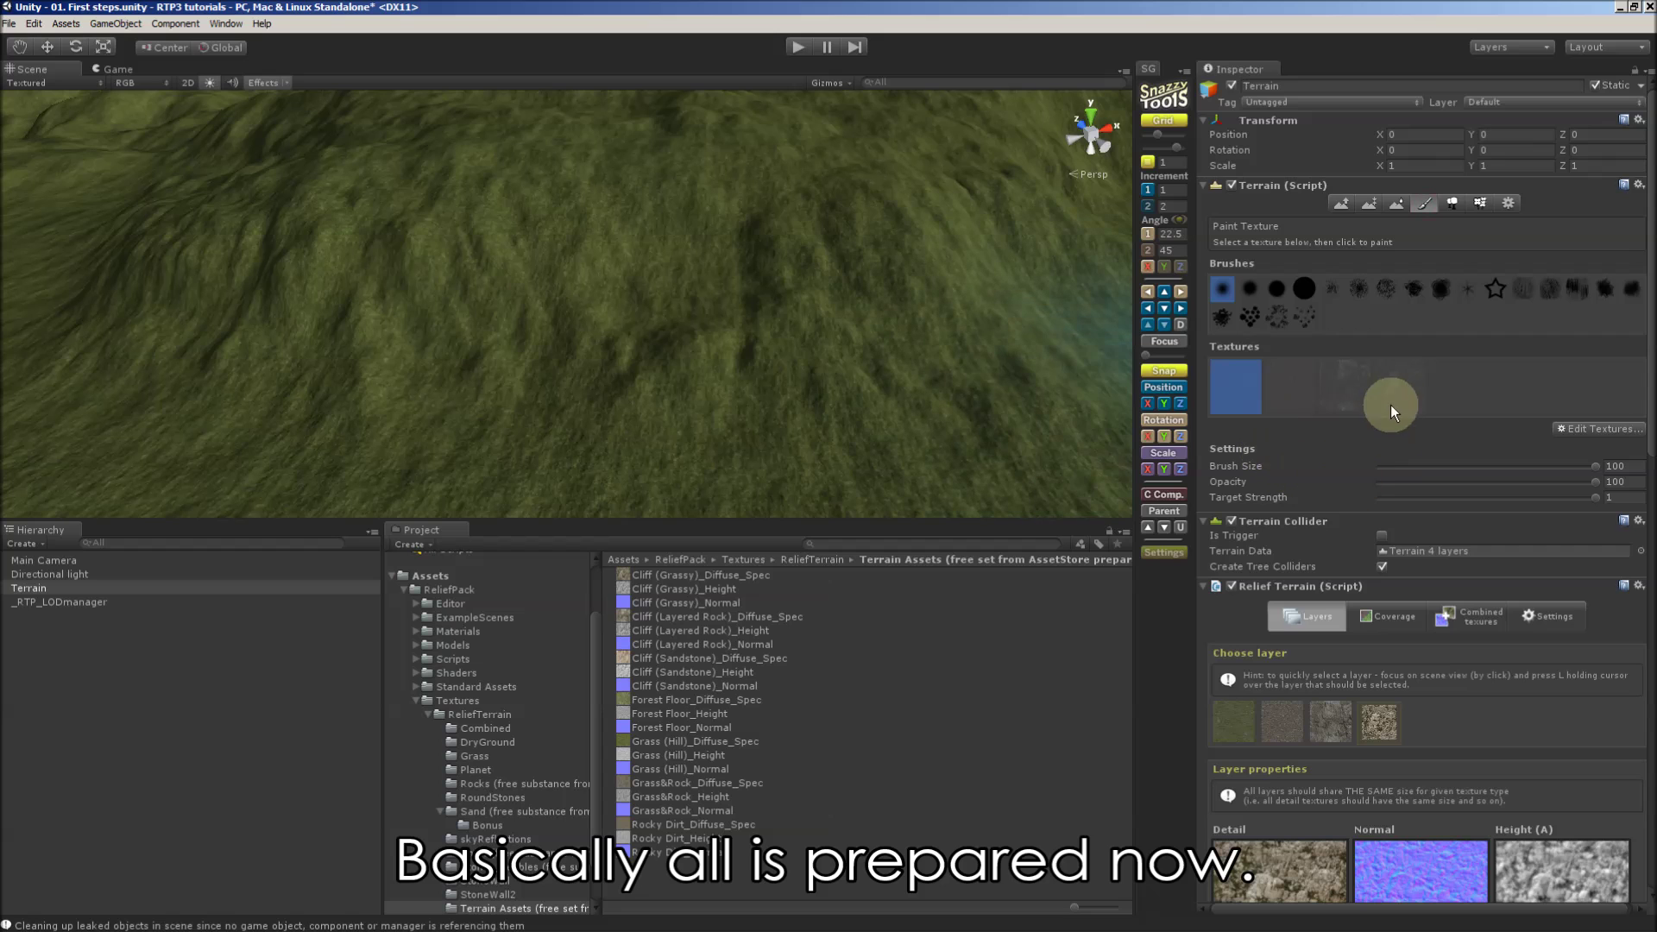
click(1347, 403)
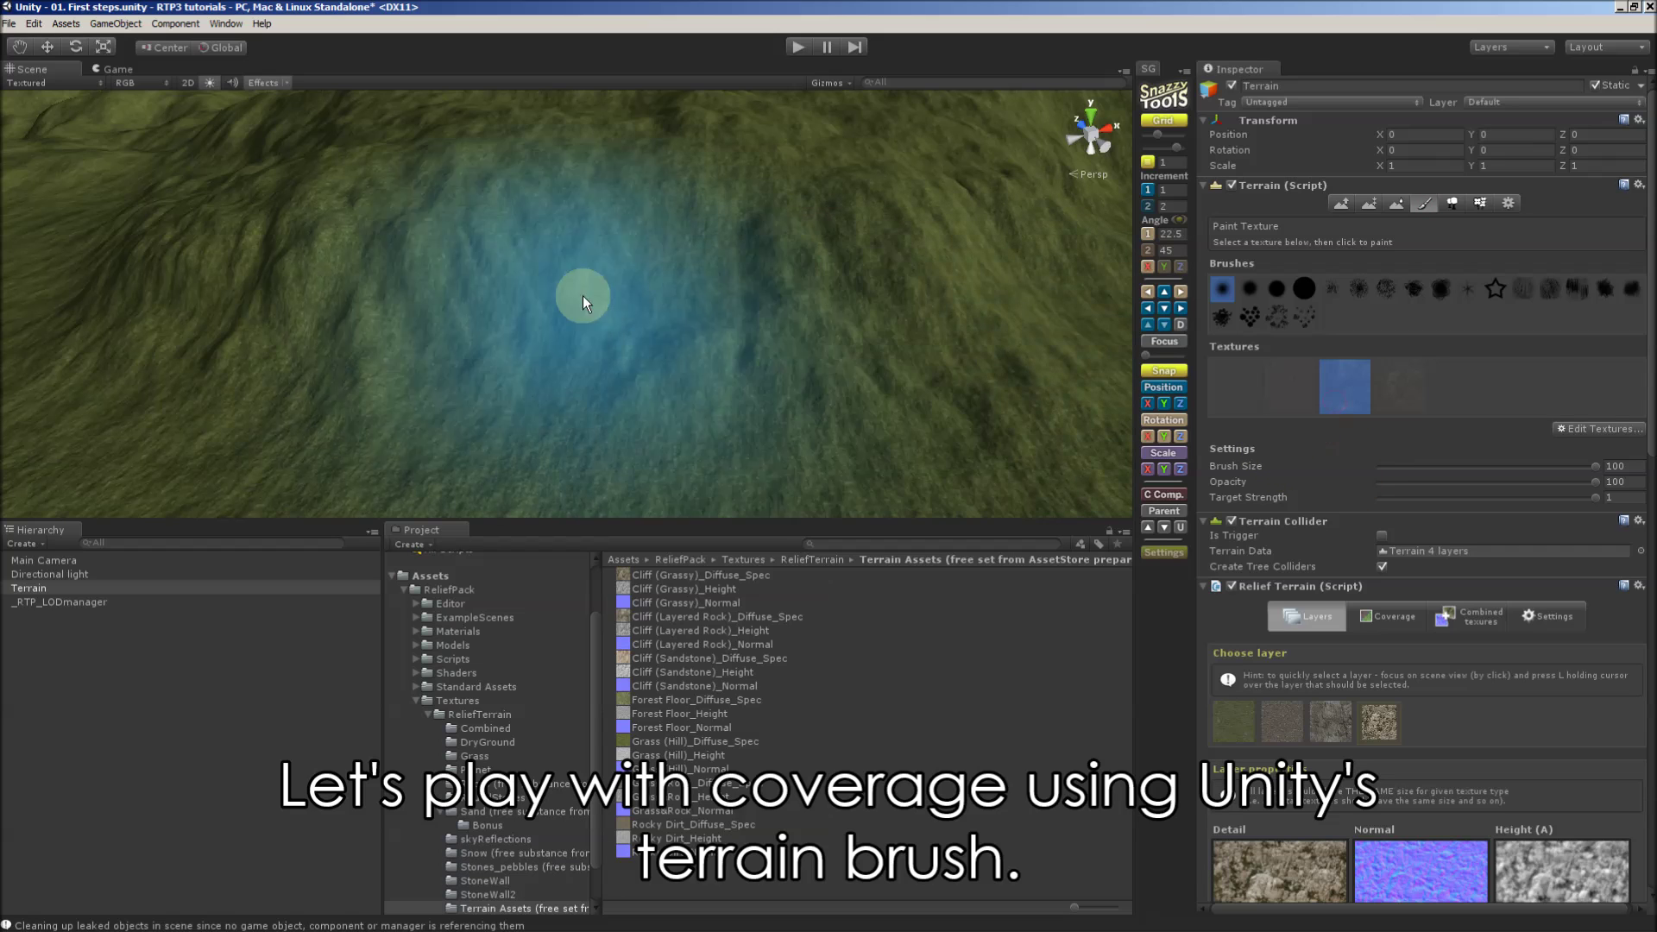
mouse_move(582, 295)
mouse_down()
mouse_move(473, 252)
mouse_move(974, 177)
mouse_move(881, 388)
mouse_up()
scroll(879, 385, down, 3)
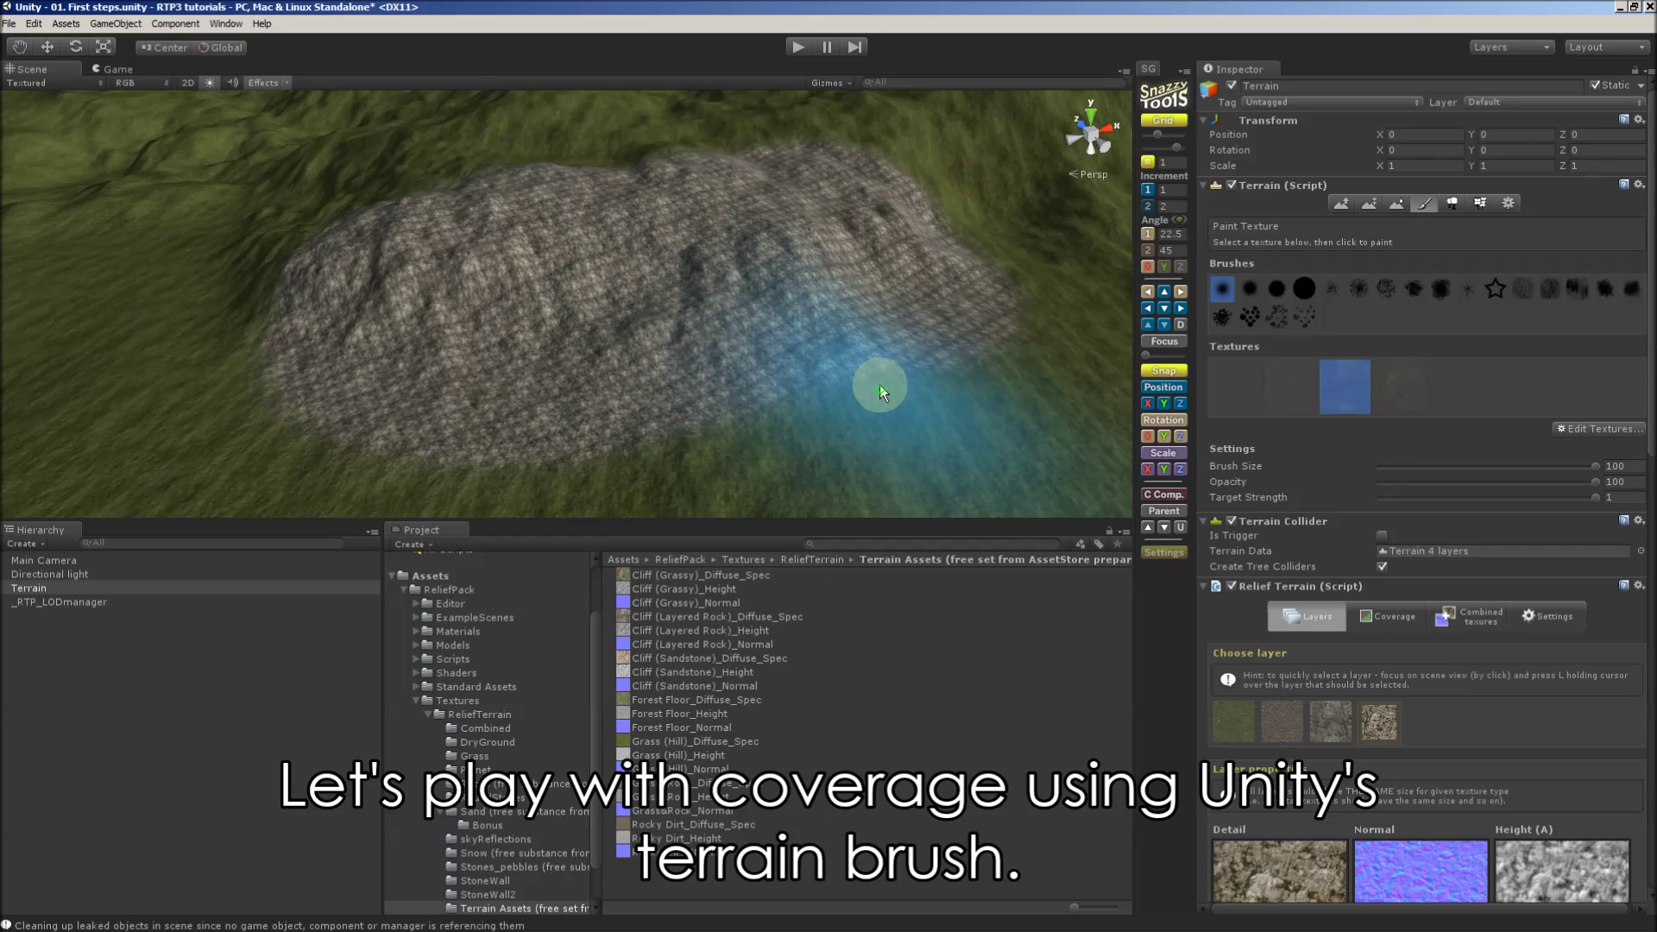
click(1510, 203)
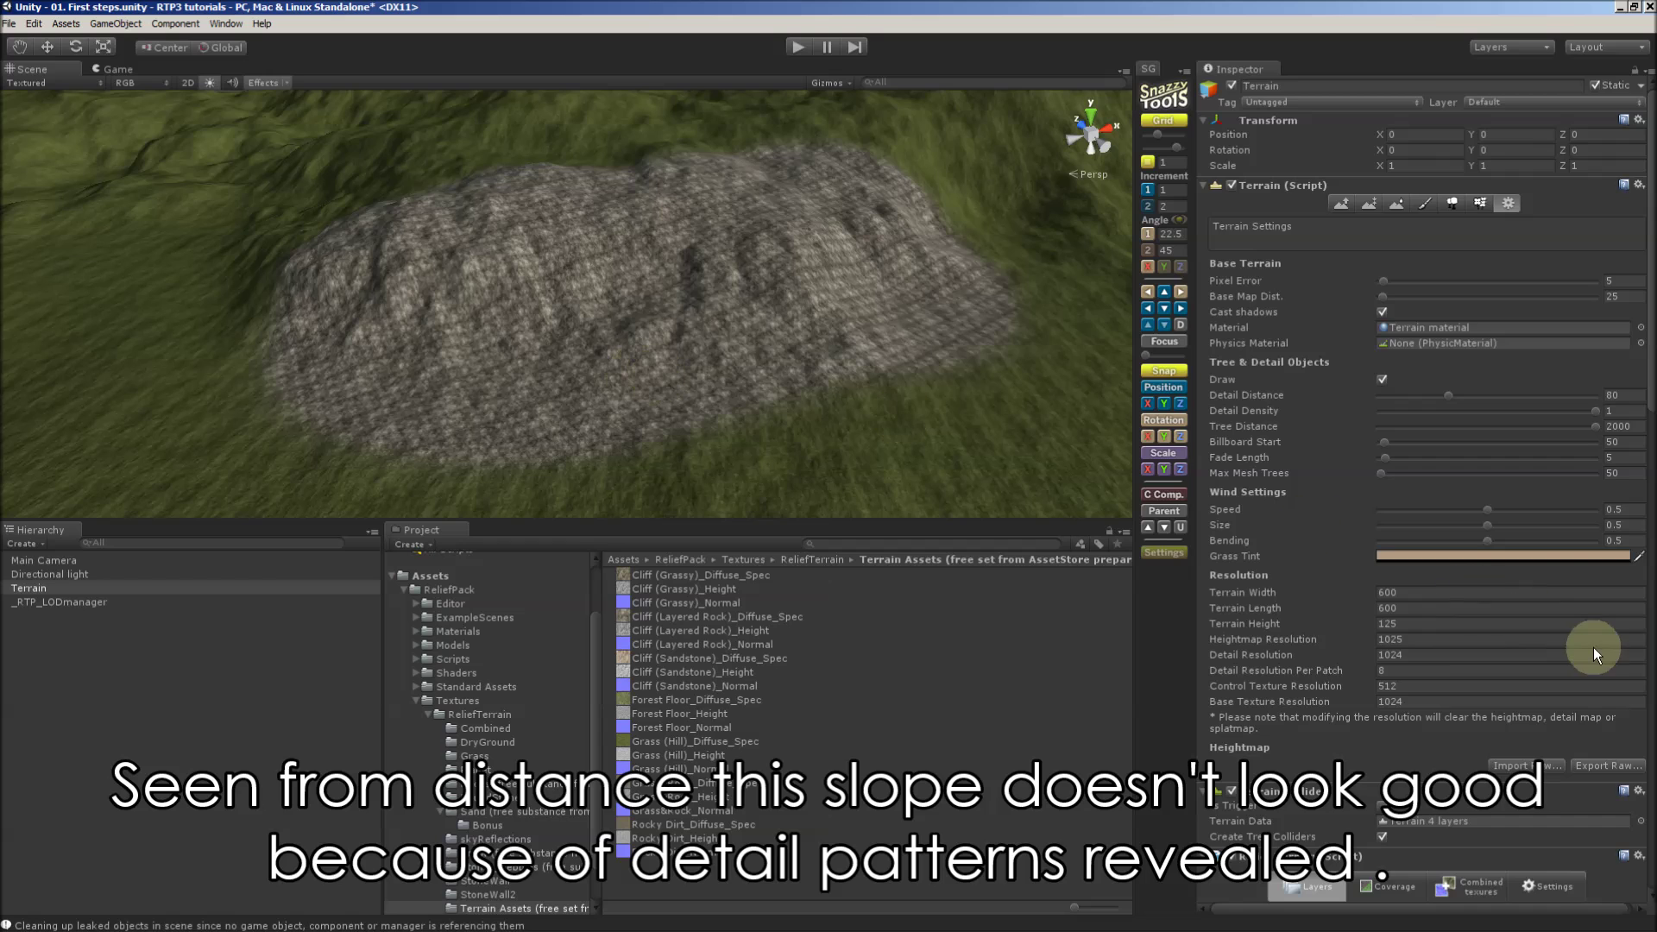
Scroll the Inspector to the Relief Terrain script's Layers panel.
scroll(1593, 648, down, 9)
scroll(1590, 642, down, 8)
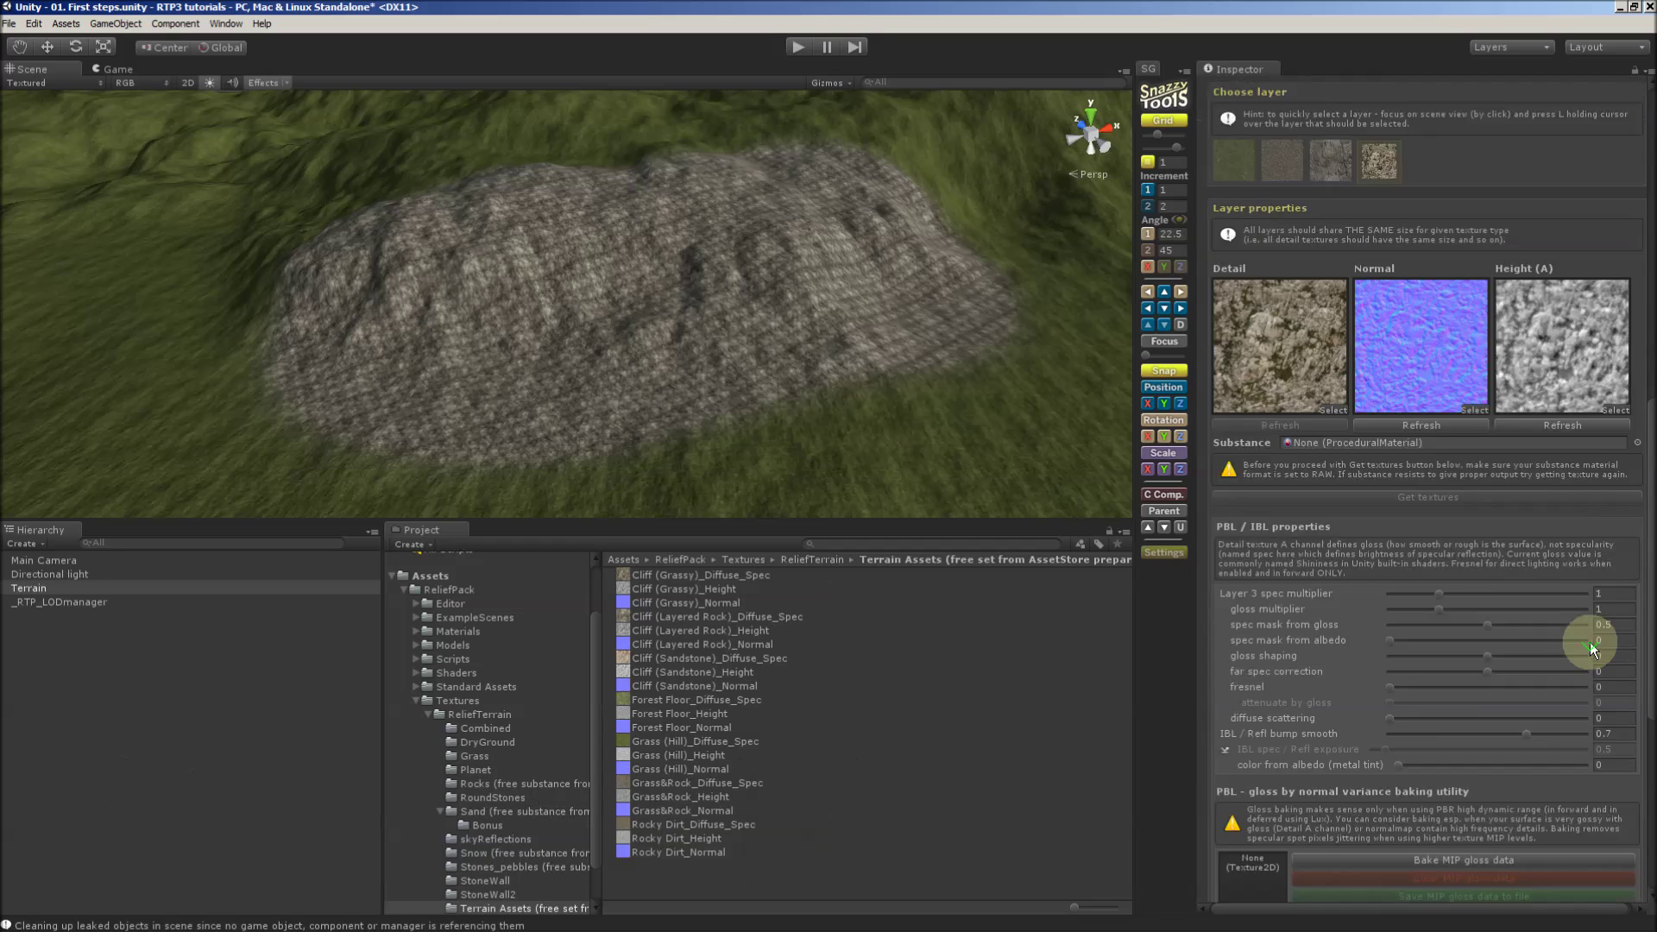
scroll(1586, 605, up, 5)
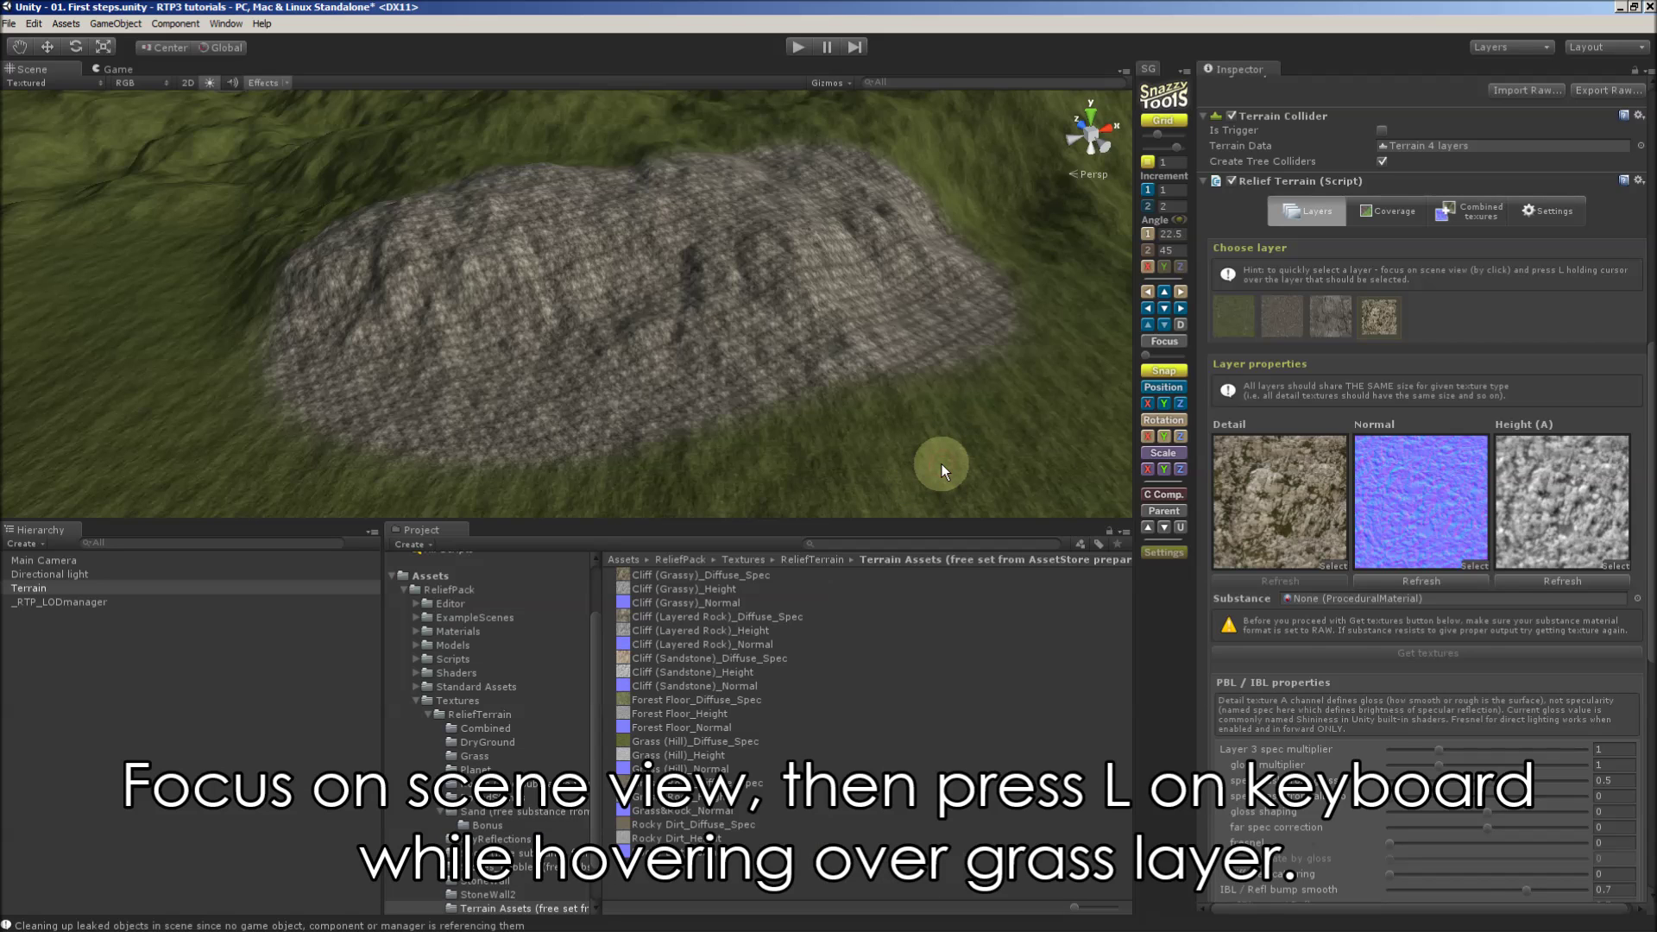
Pick the cliff layer from the terrain with L and raise its Perlin normal strength to 0.661.
key(l)
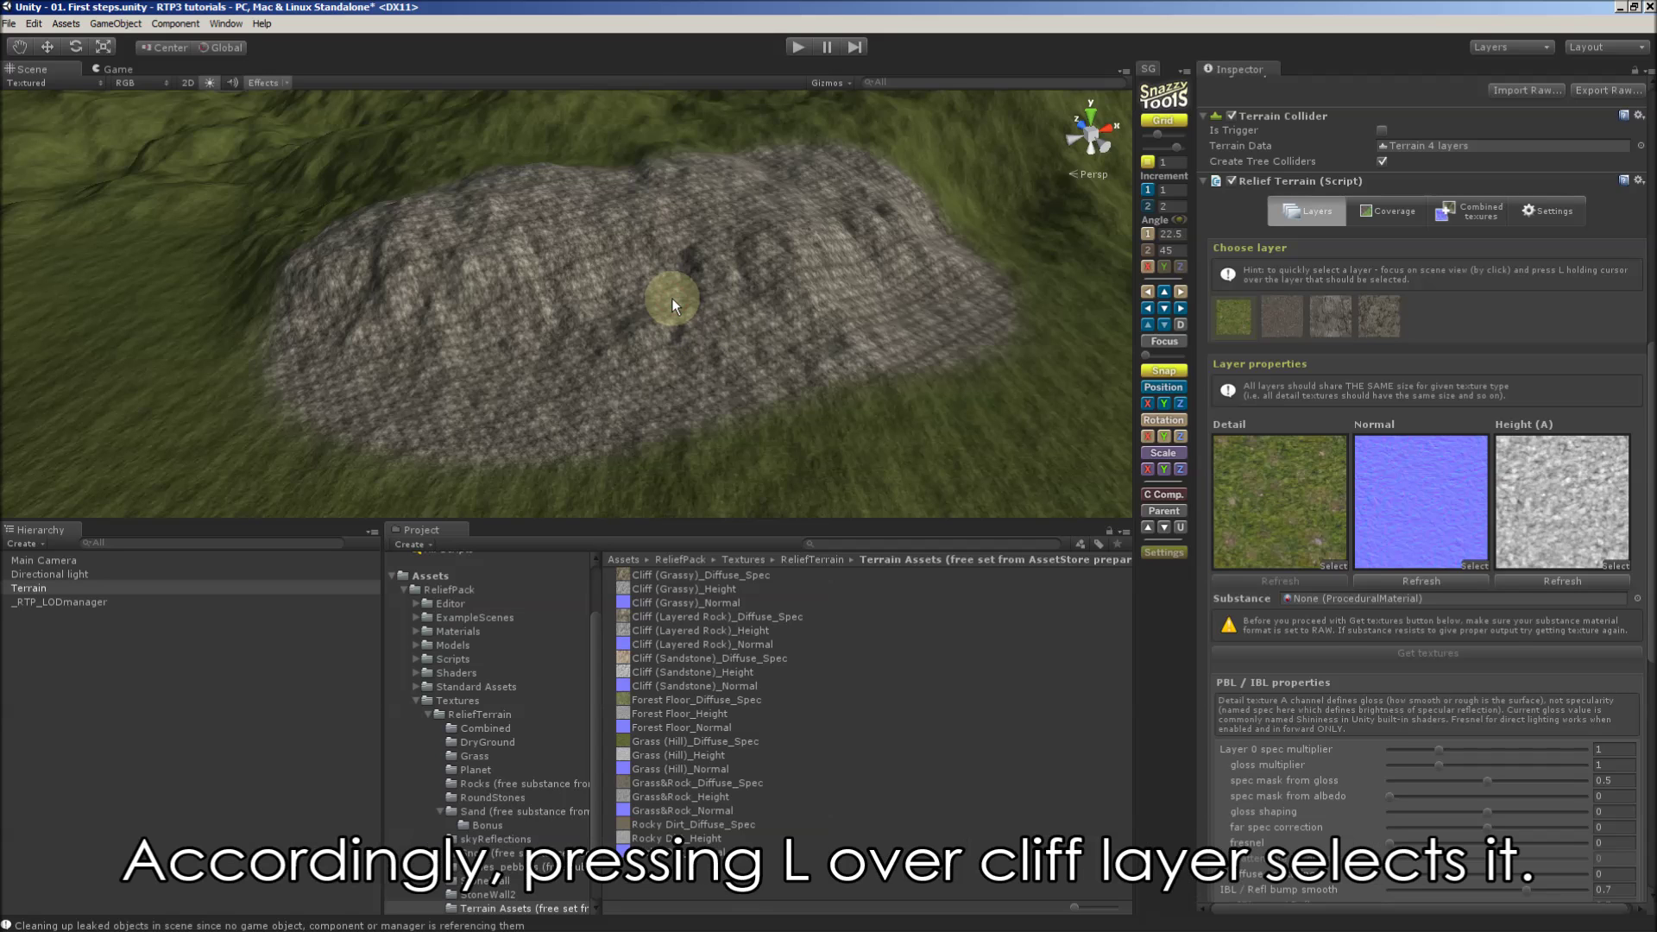
key(l)
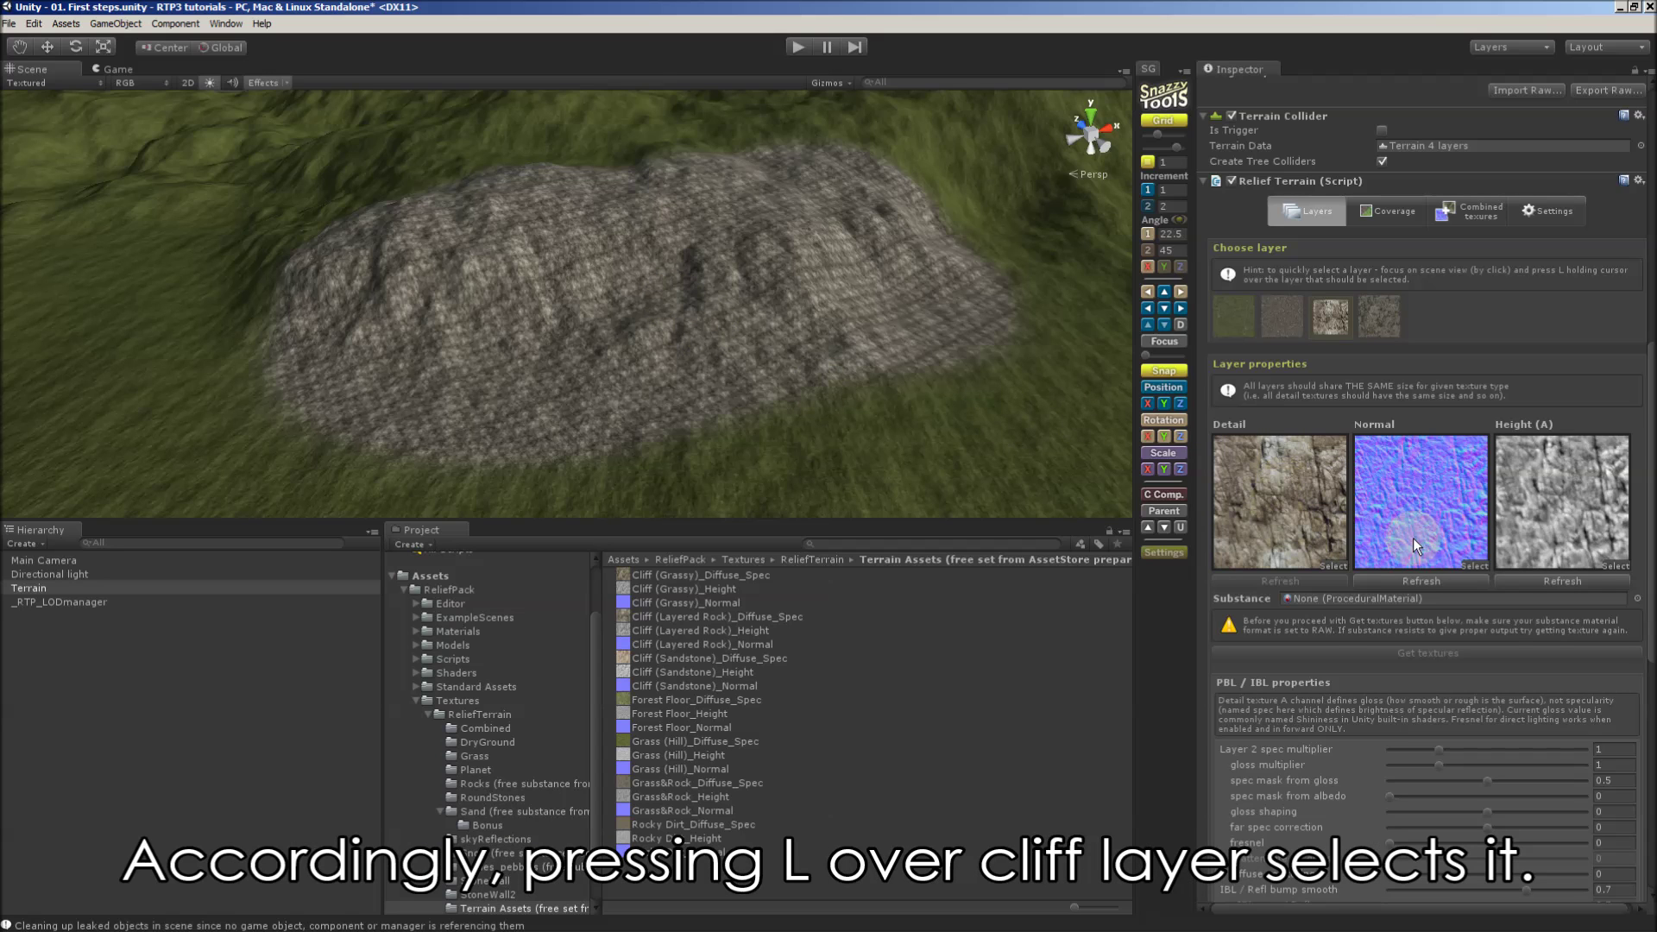
scroll(1492, 565, down, 10)
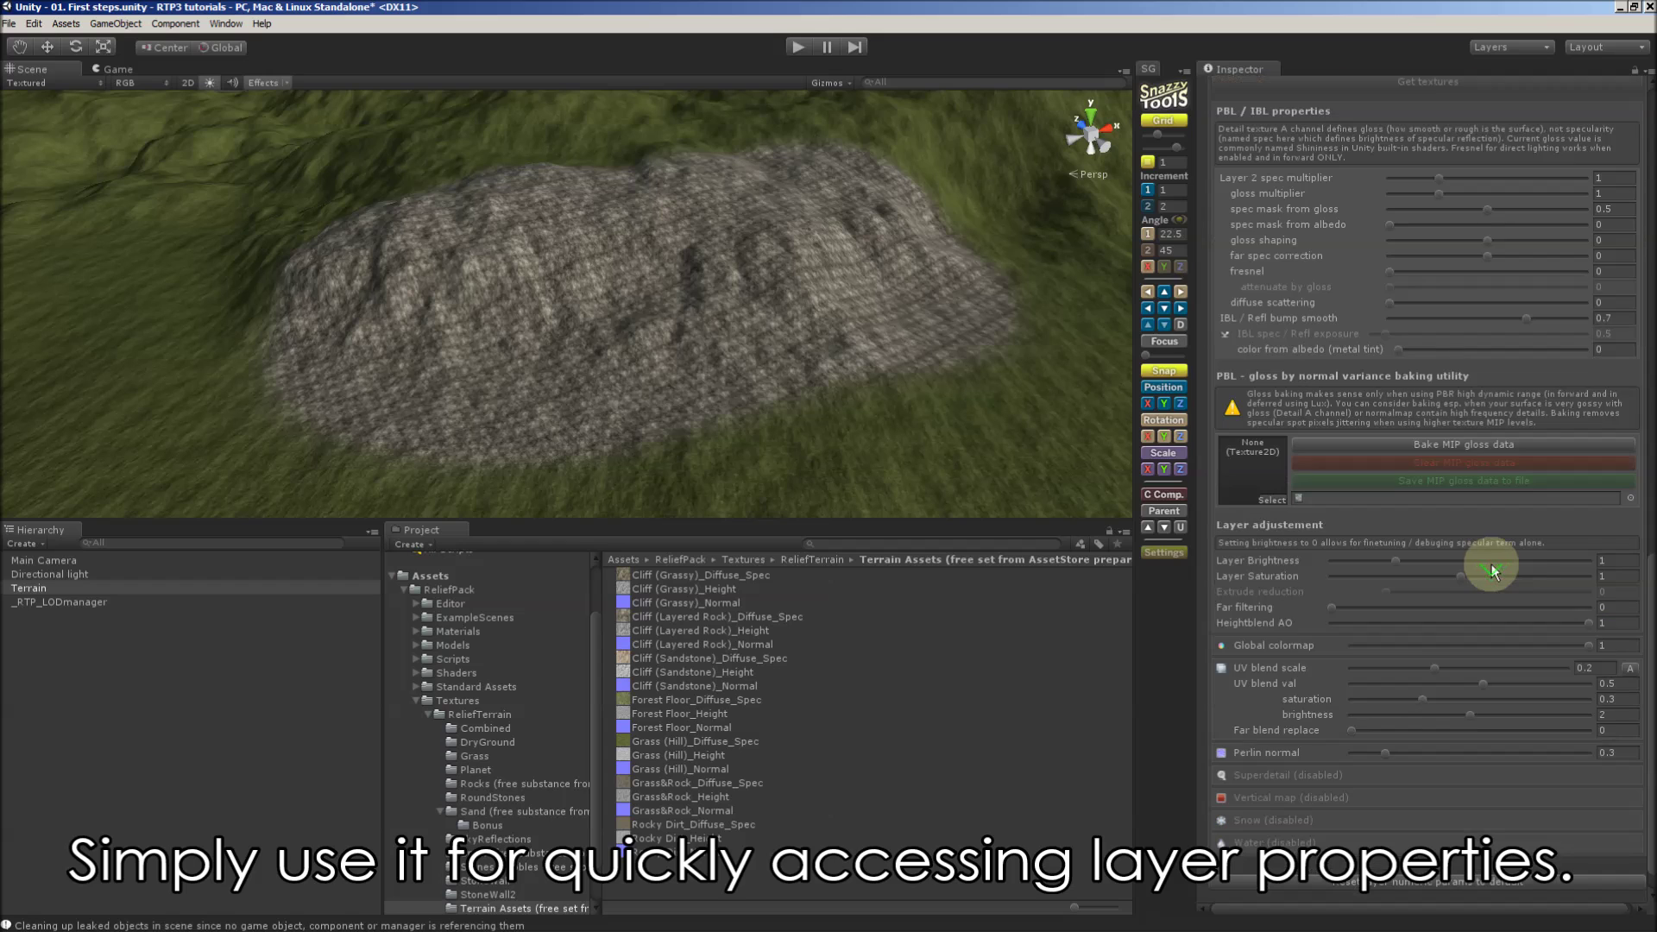
drag(1387, 753, 1430, 763)
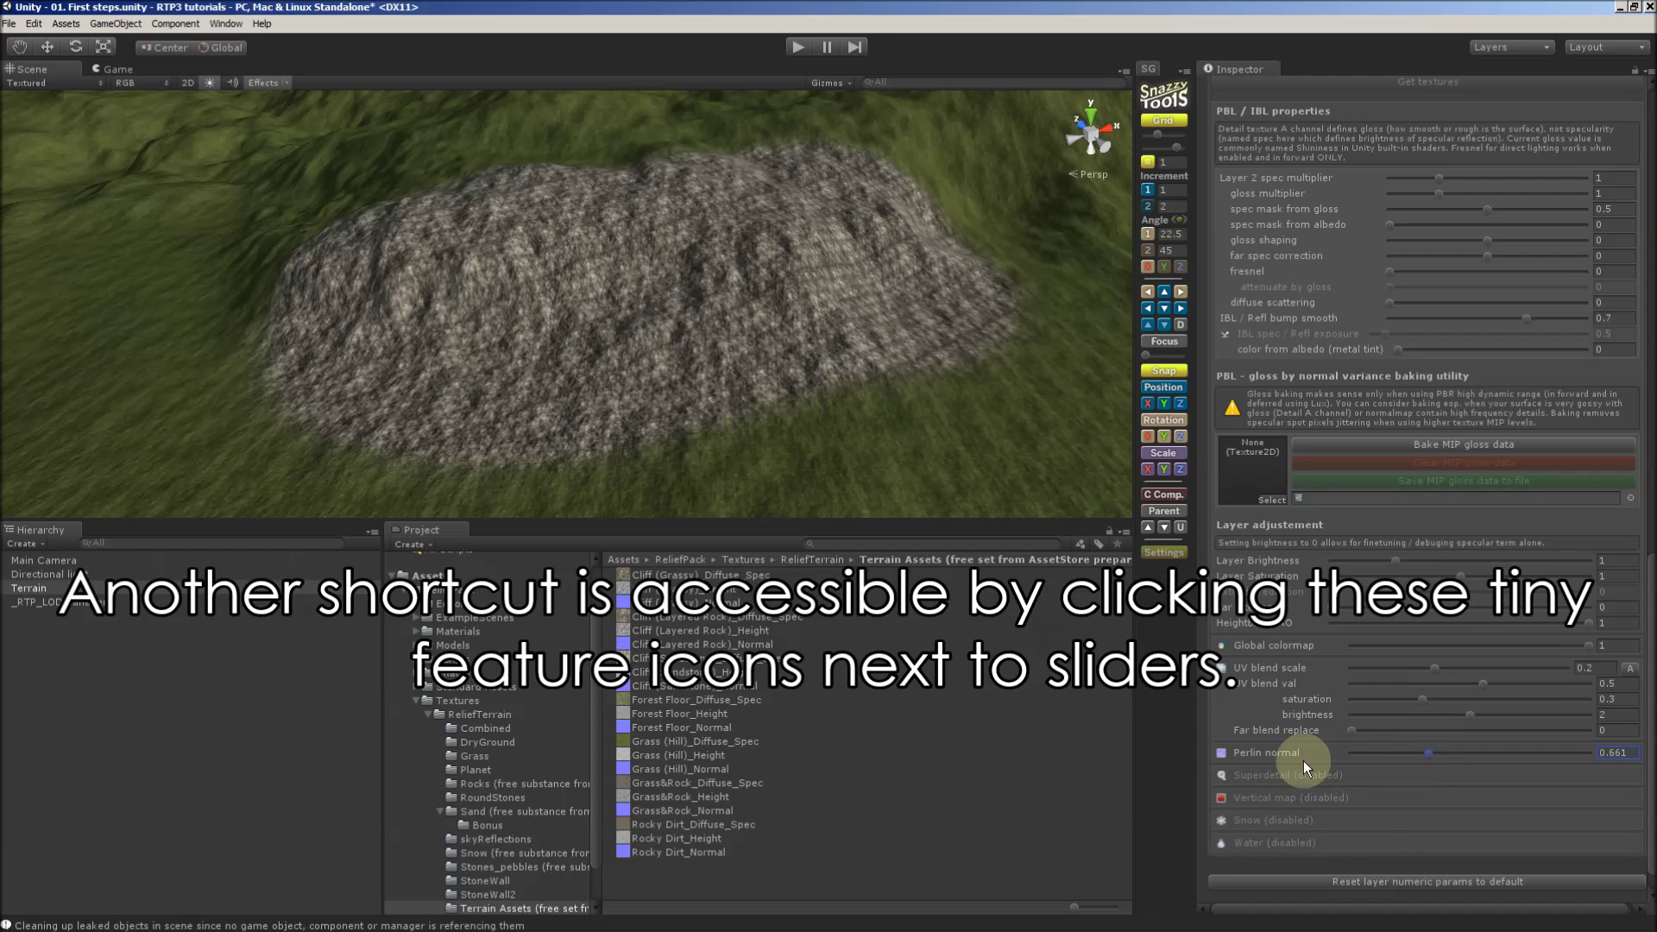
Select the grass layer thumbnail and lower its Perlin normal strength to 0.134.
click(1223, 754)
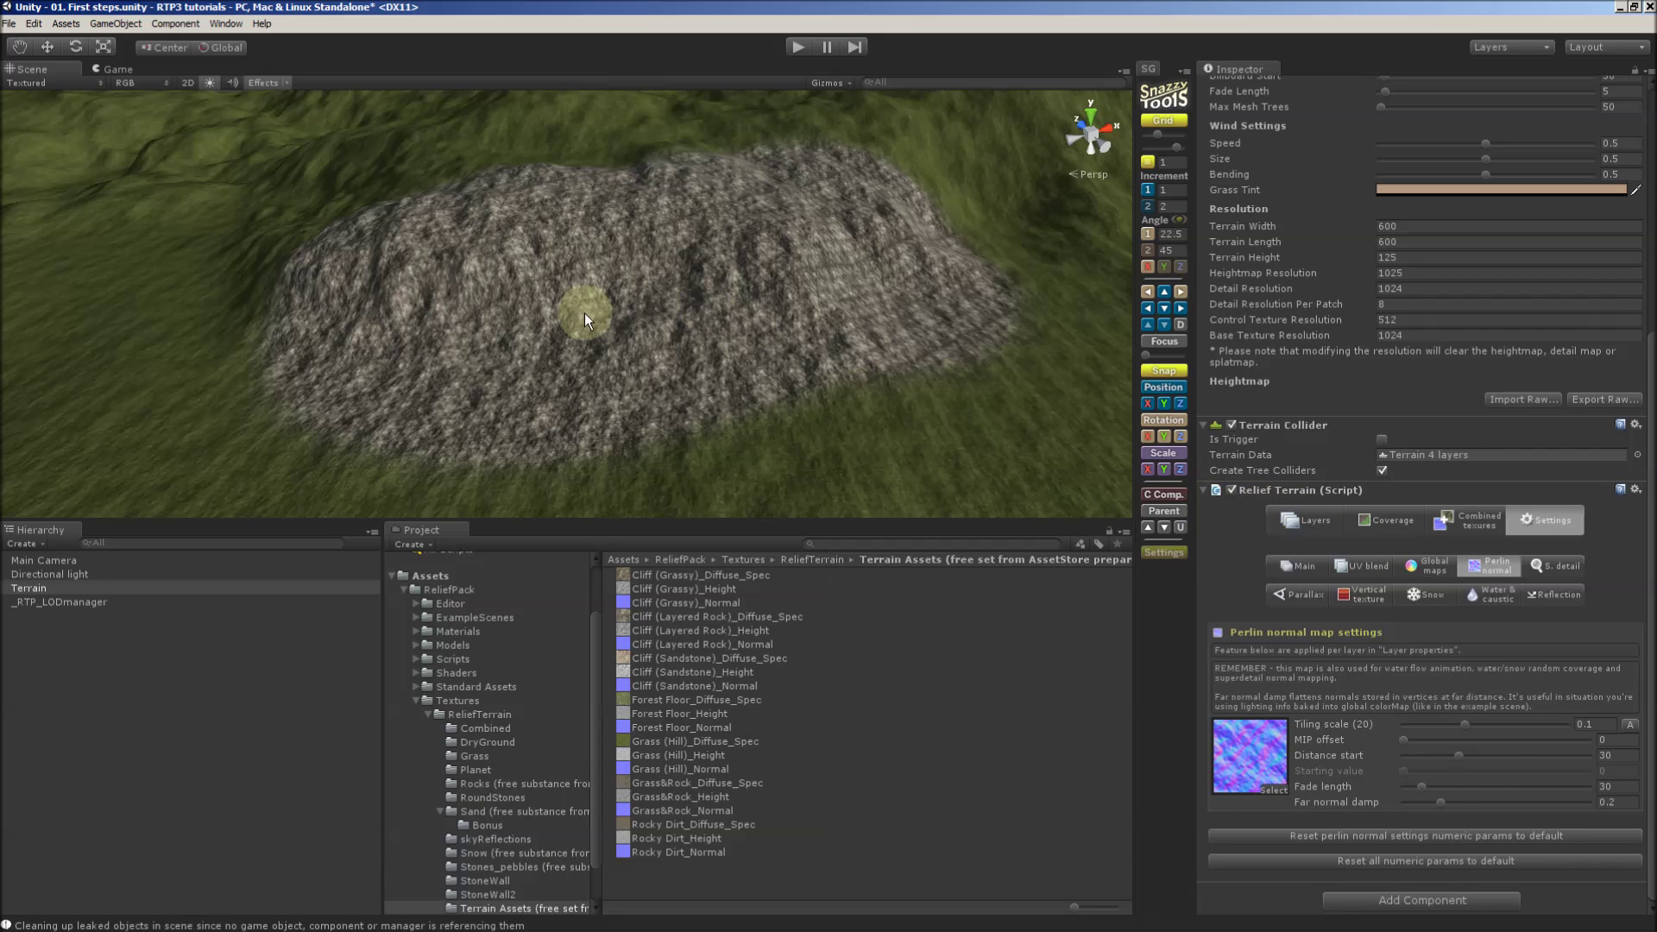
key(l)
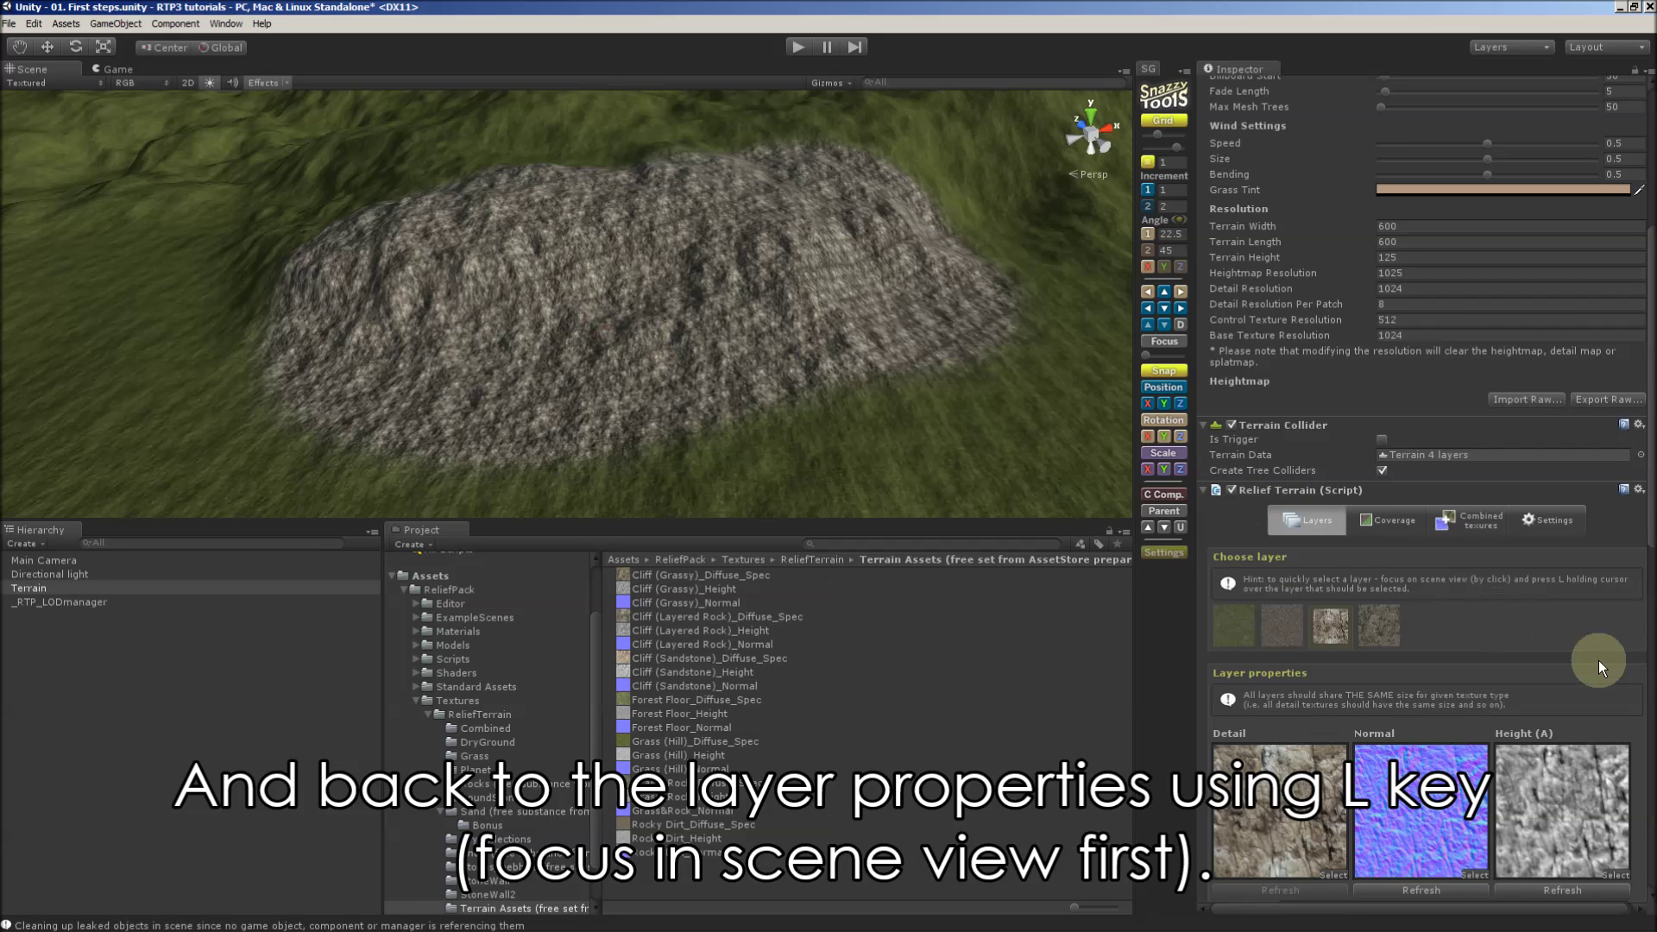
scroll(1600, 661, down, 3)
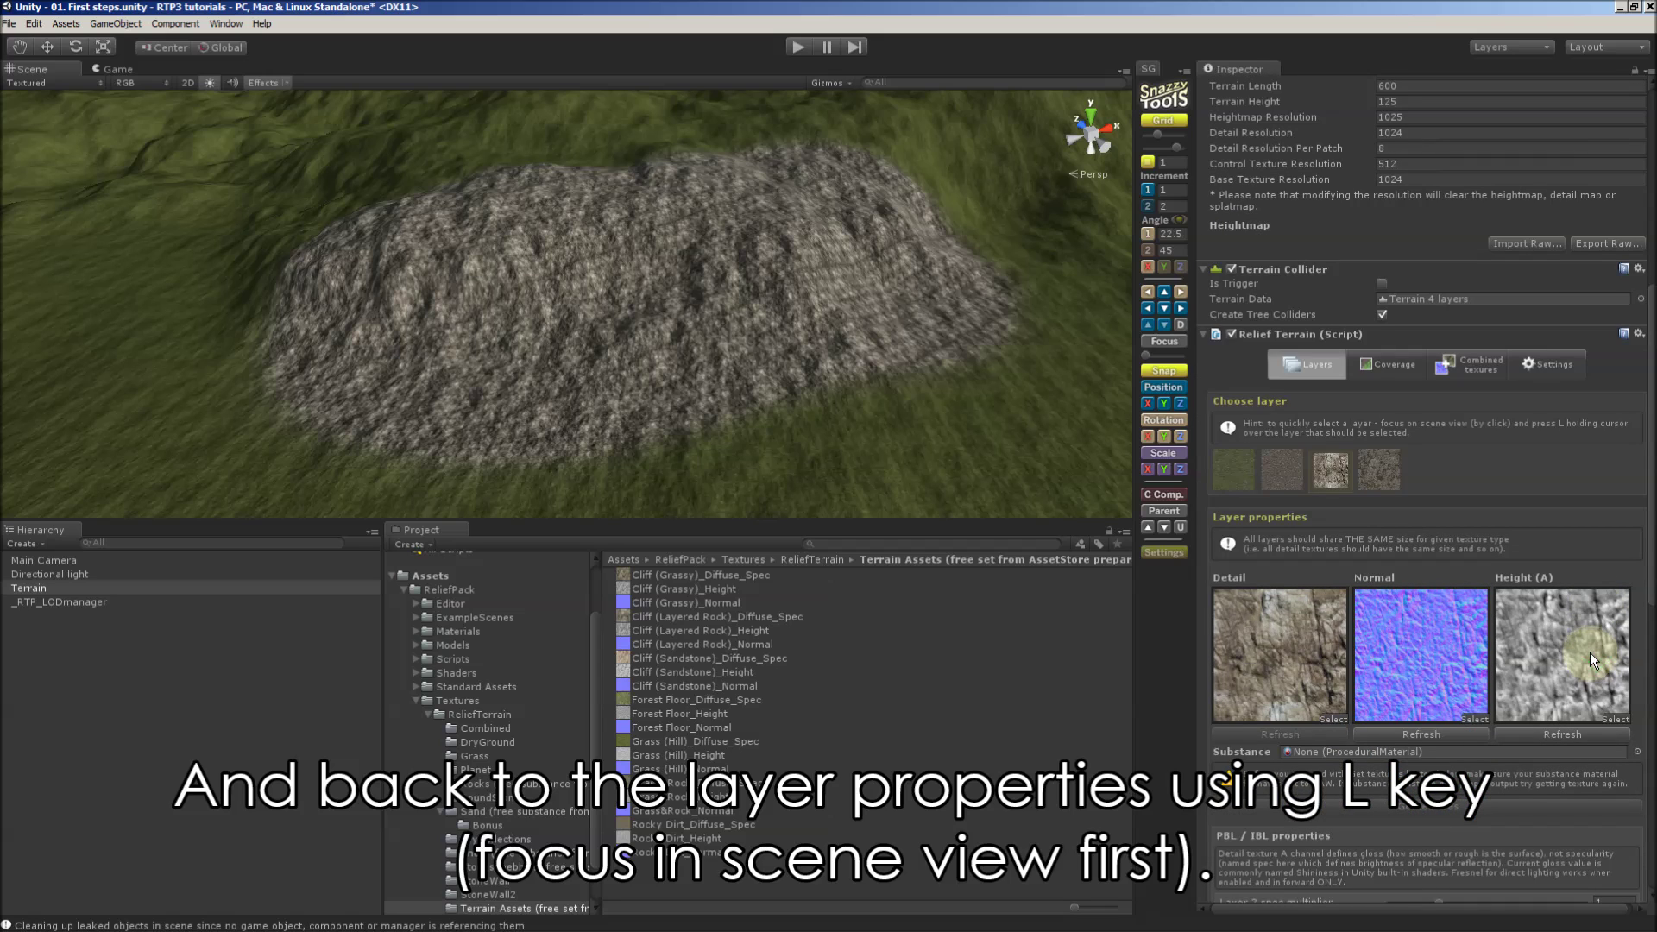
scroll(1591, 617, down, 10)
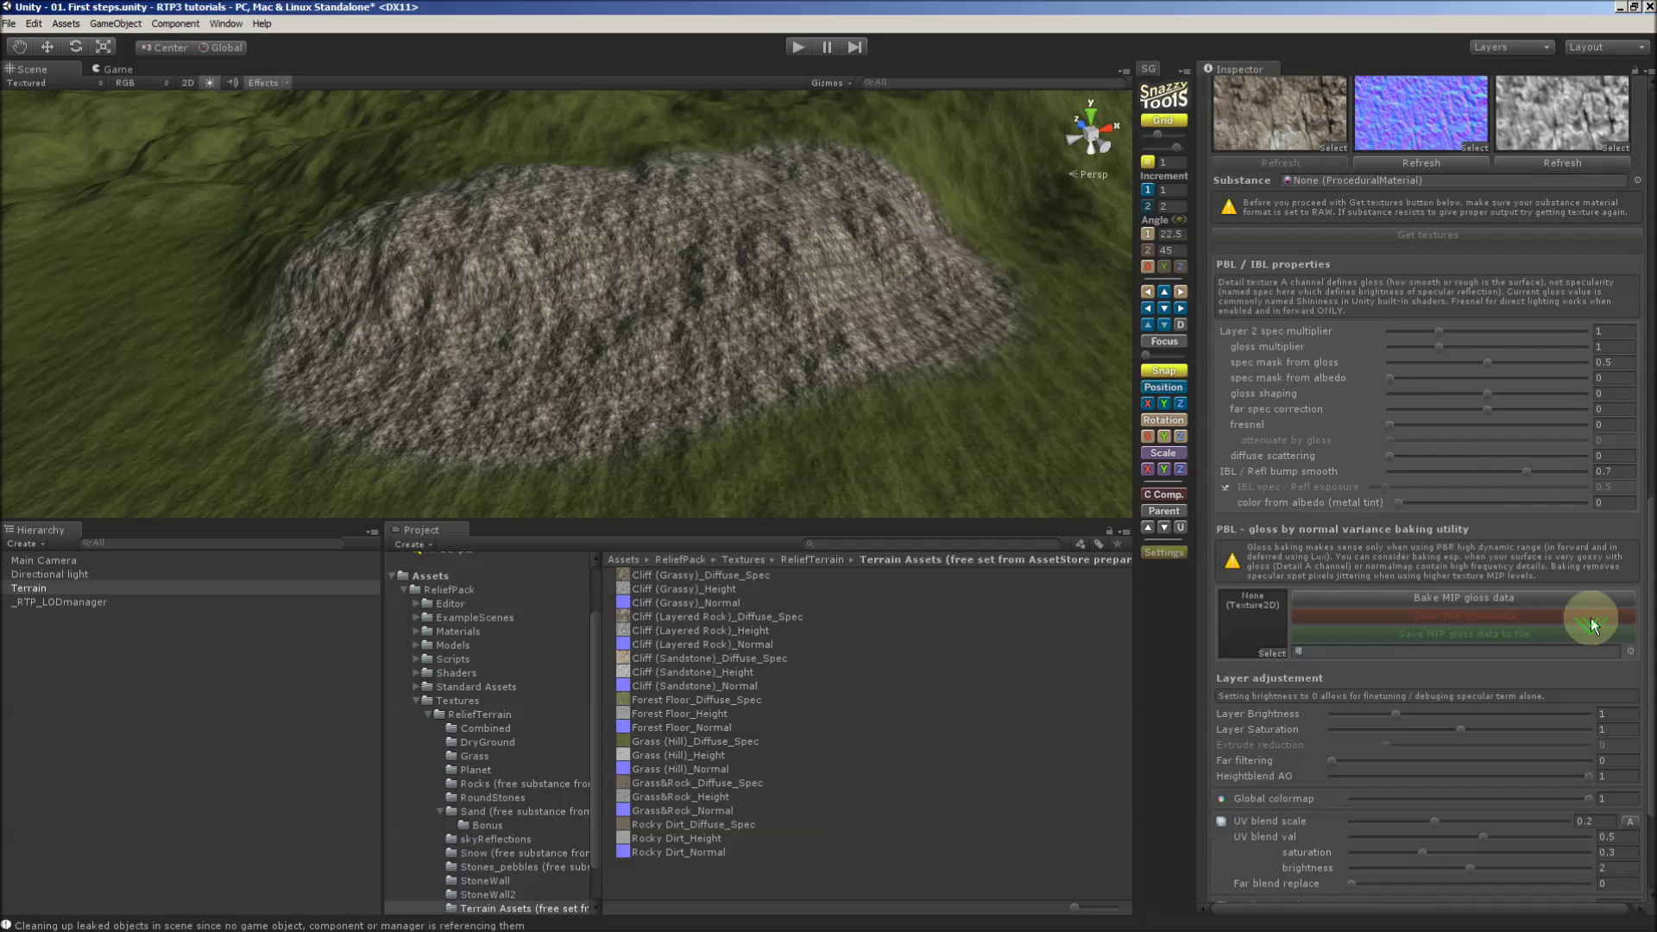
scroll(1591, 618, up, 8)
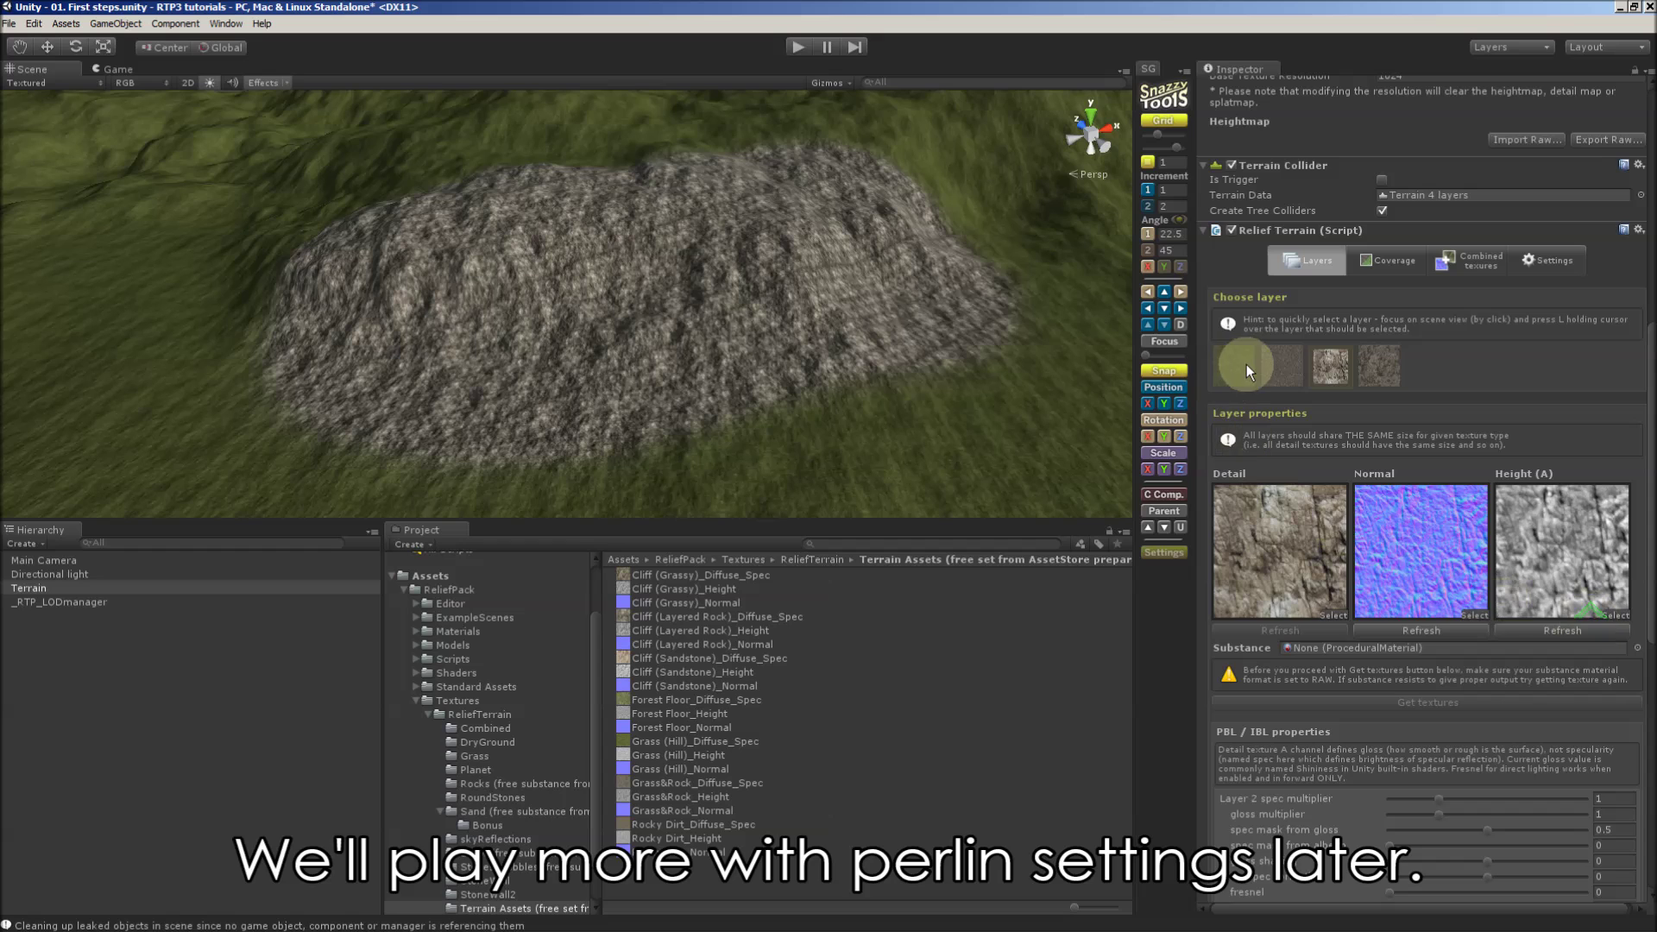
click(1247, 364)
scroll(1505, 618, down, 11)
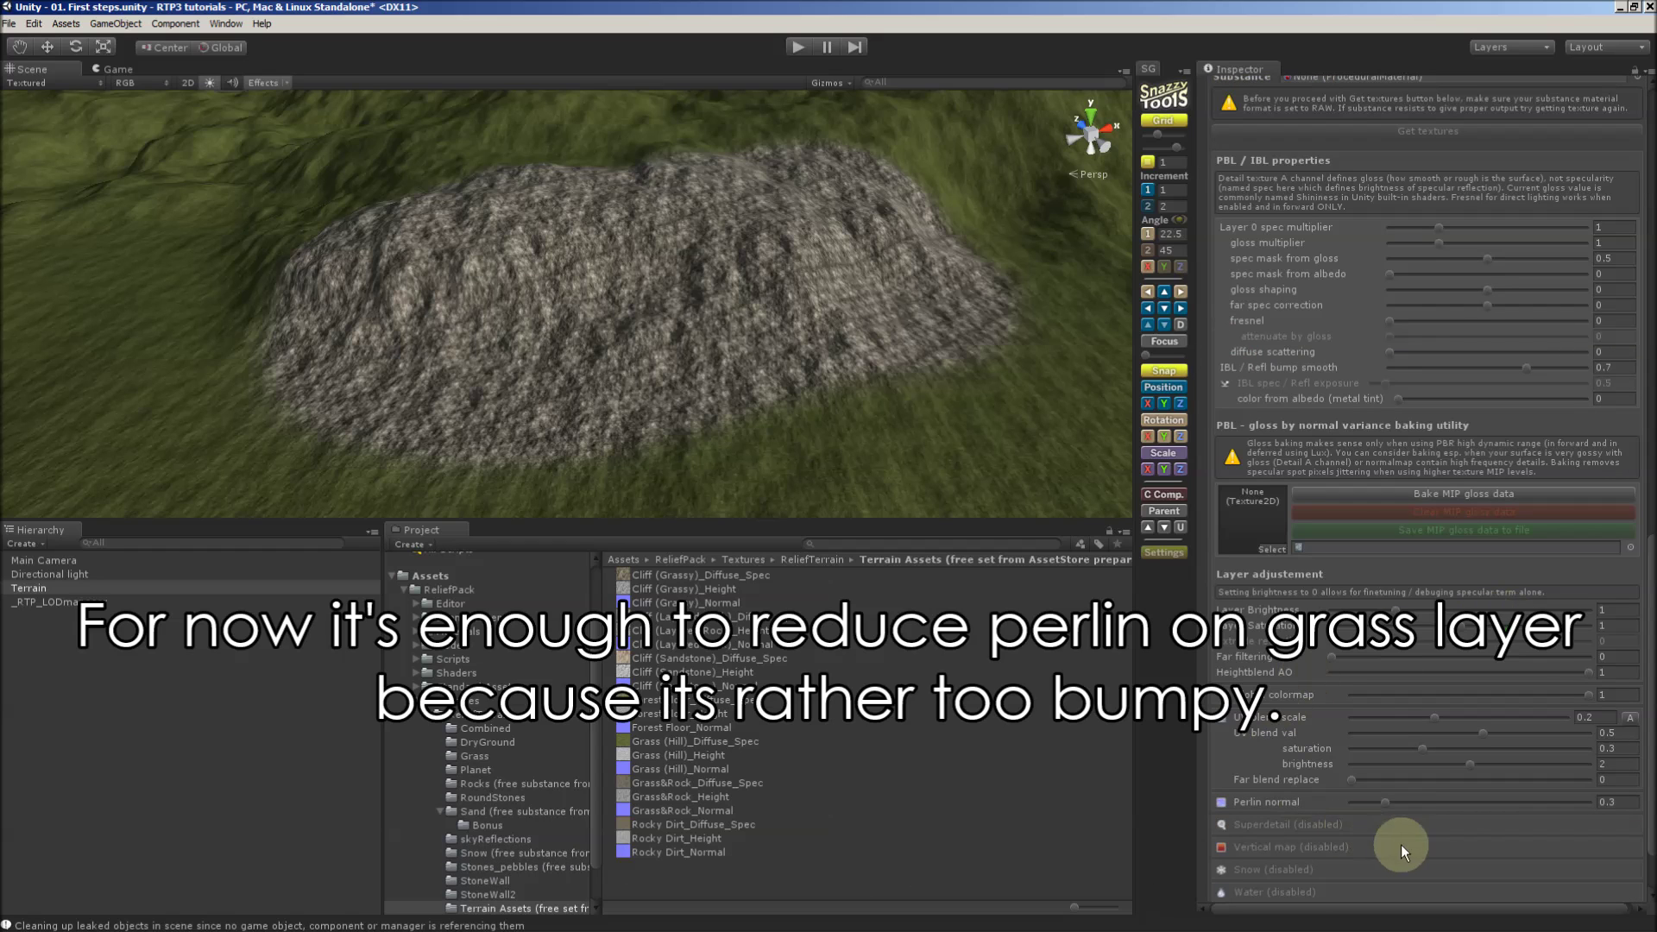
mouse_move(1383, 801)
mouse_down()
mouse_move(1360, 804)
mouse_move(1454, 797)
mouse_move(1363, 802)
mouse_up()
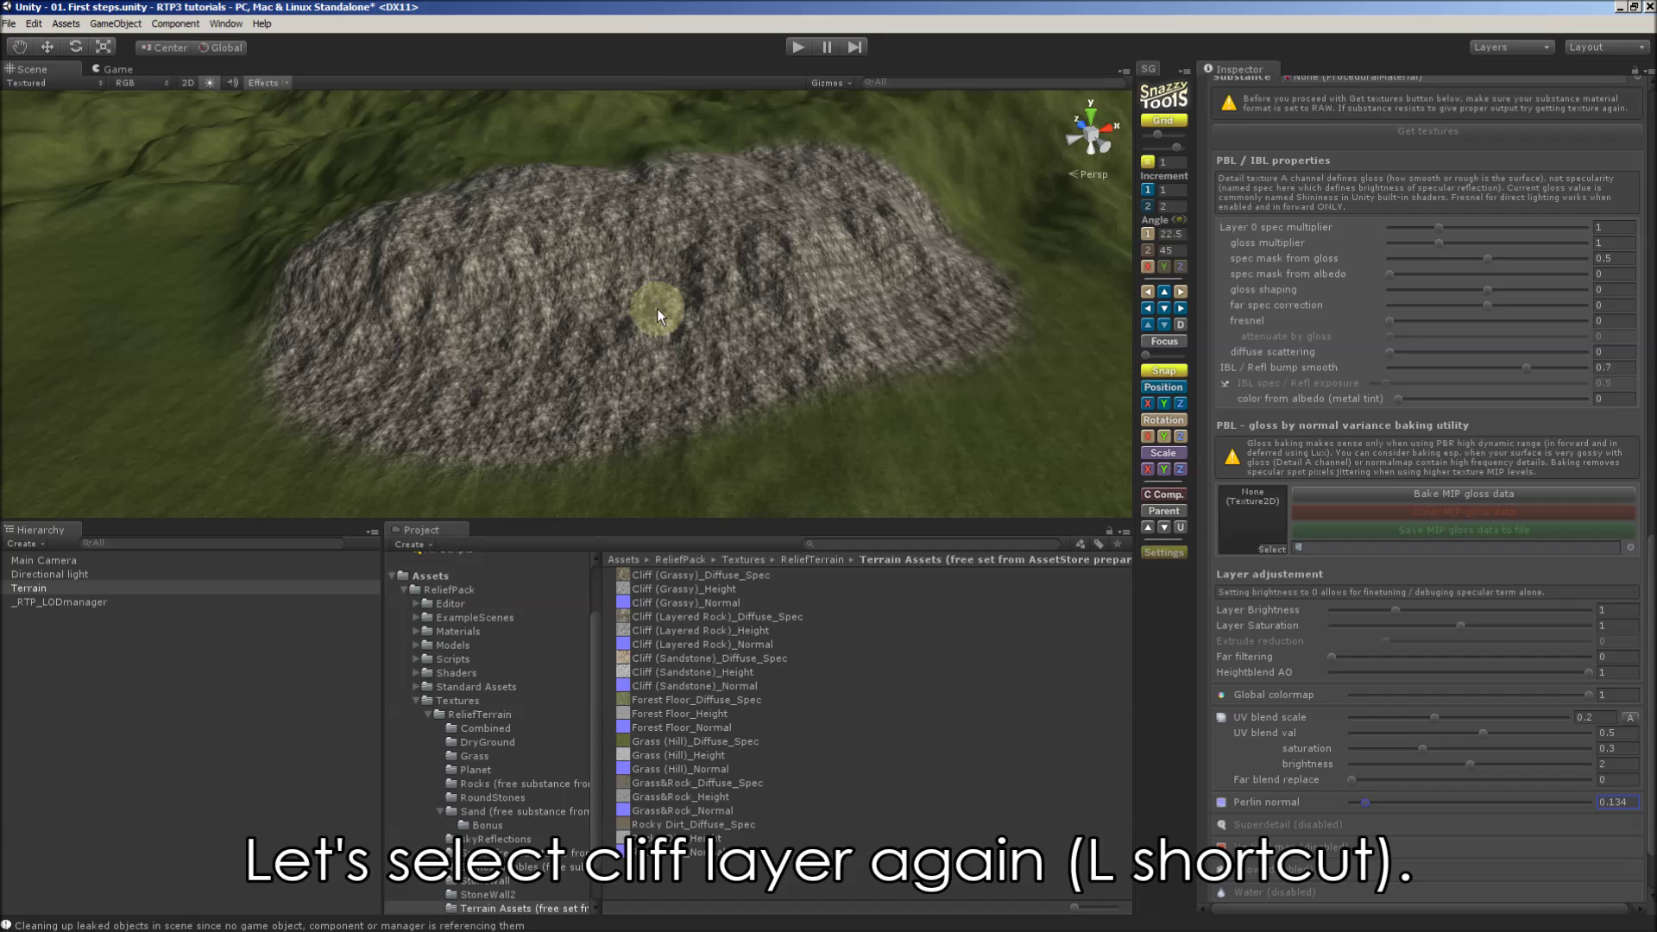
Reselect the cliff layer, increase its UV blend value and raise Far blend replace to 0.226.
key(l)
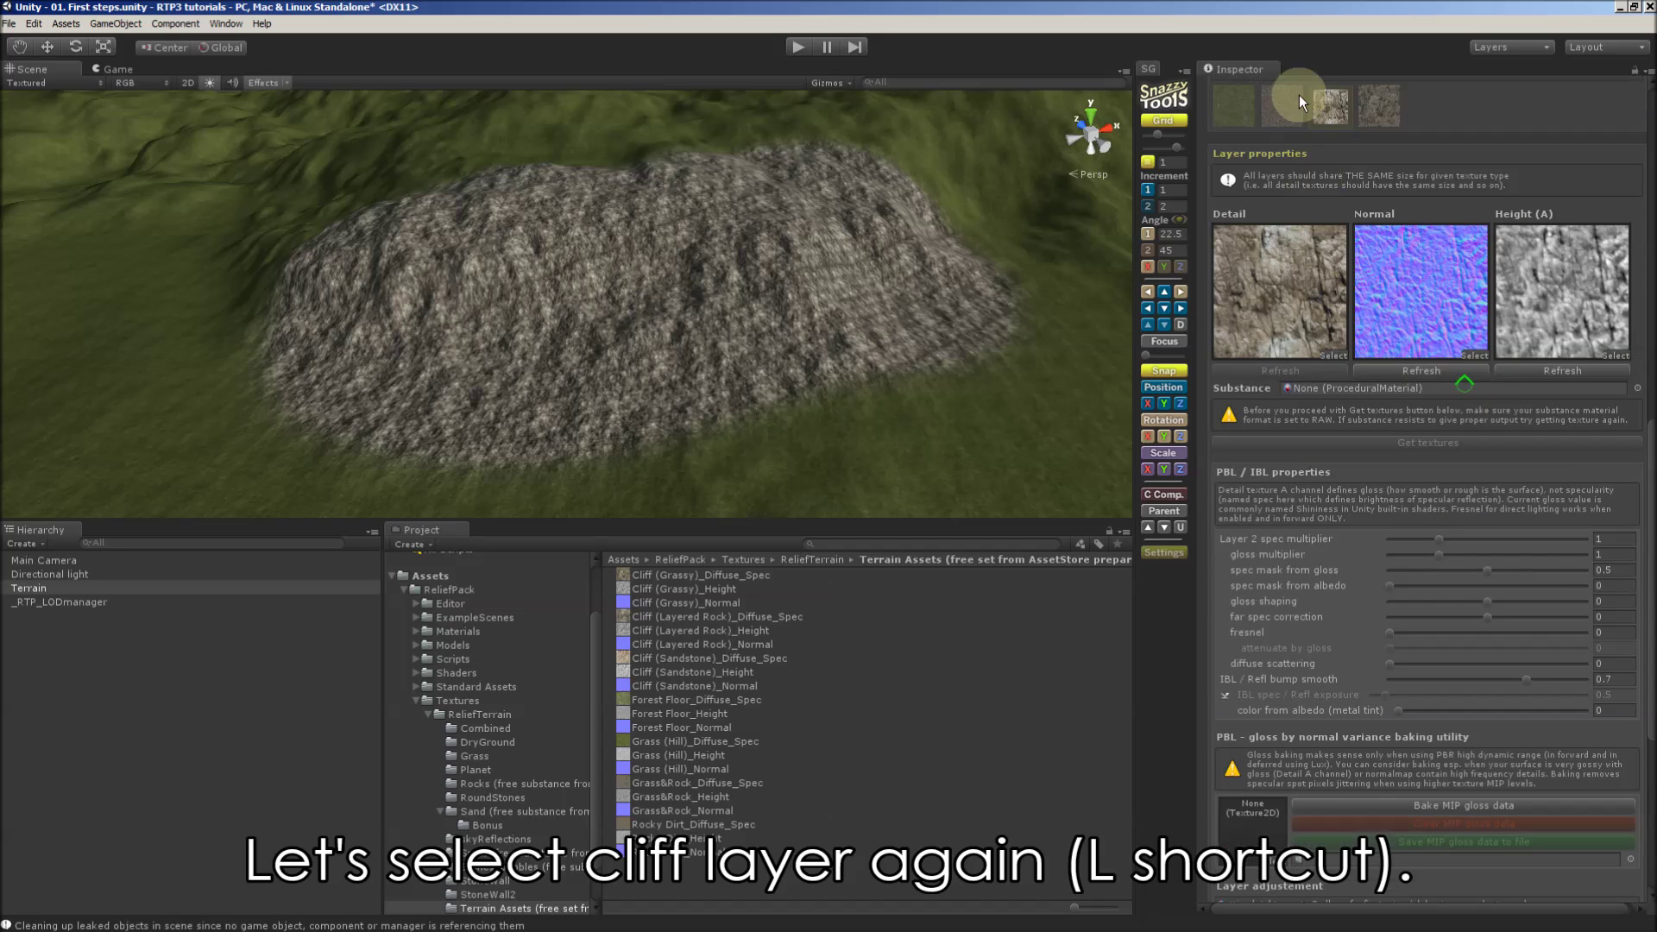
scroll(1296, 544, down, 6)
drag(1425, 755, 1365, 750)
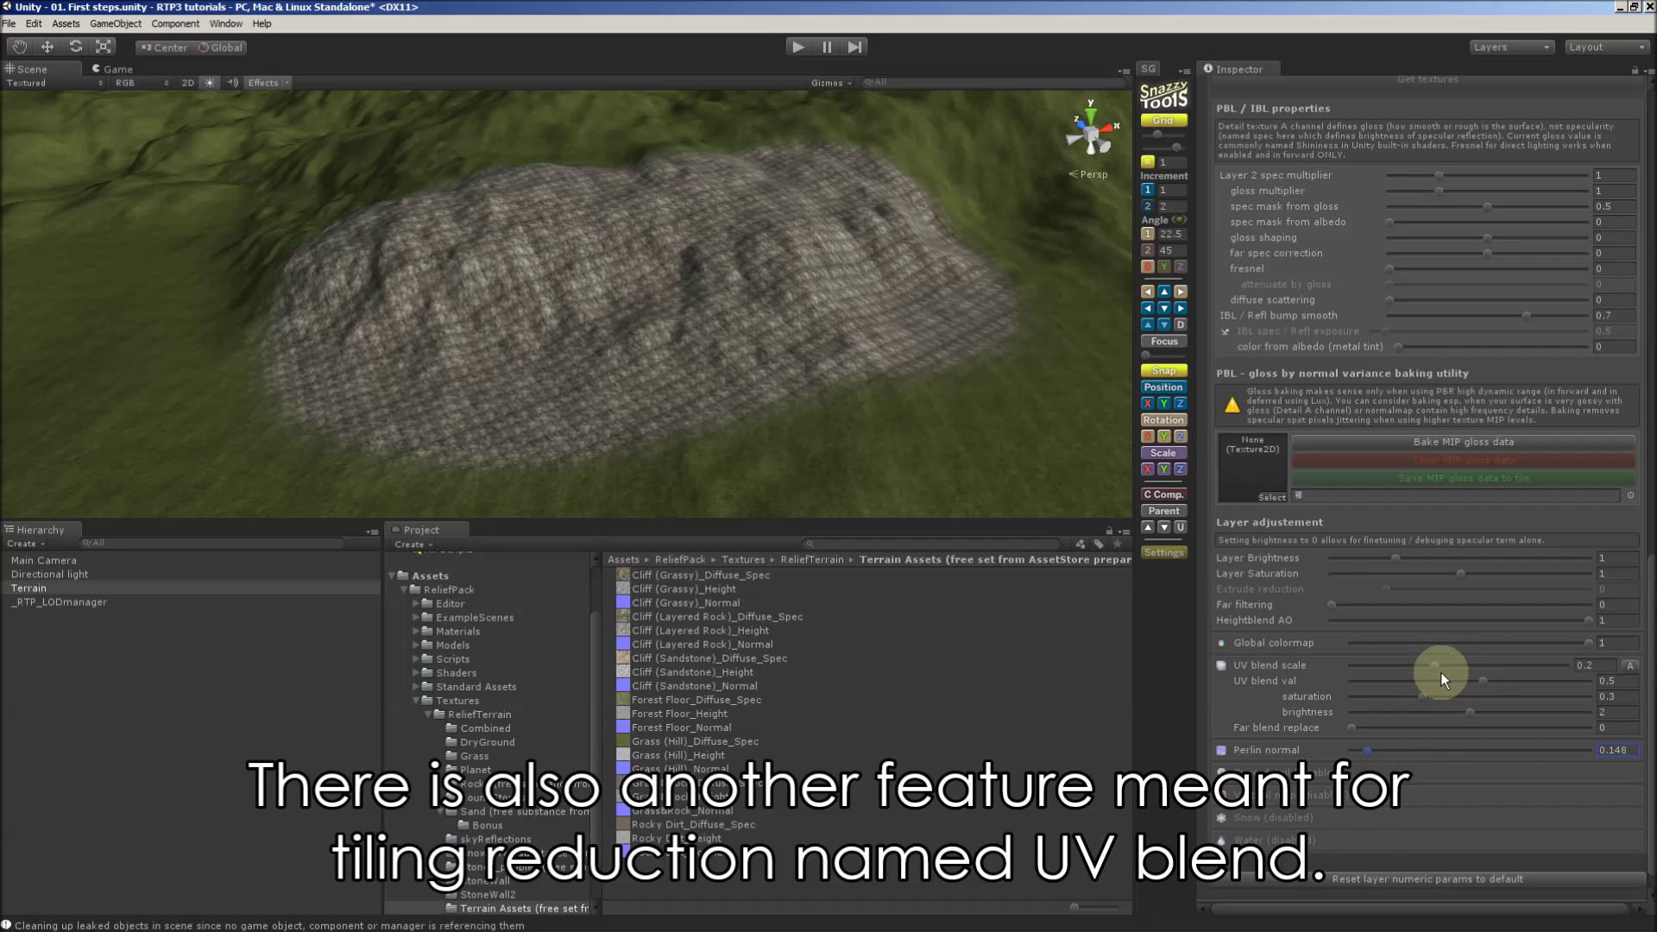
drag(1482, 681, 1576, 688)
drag(1436, 665, 1411, 682)
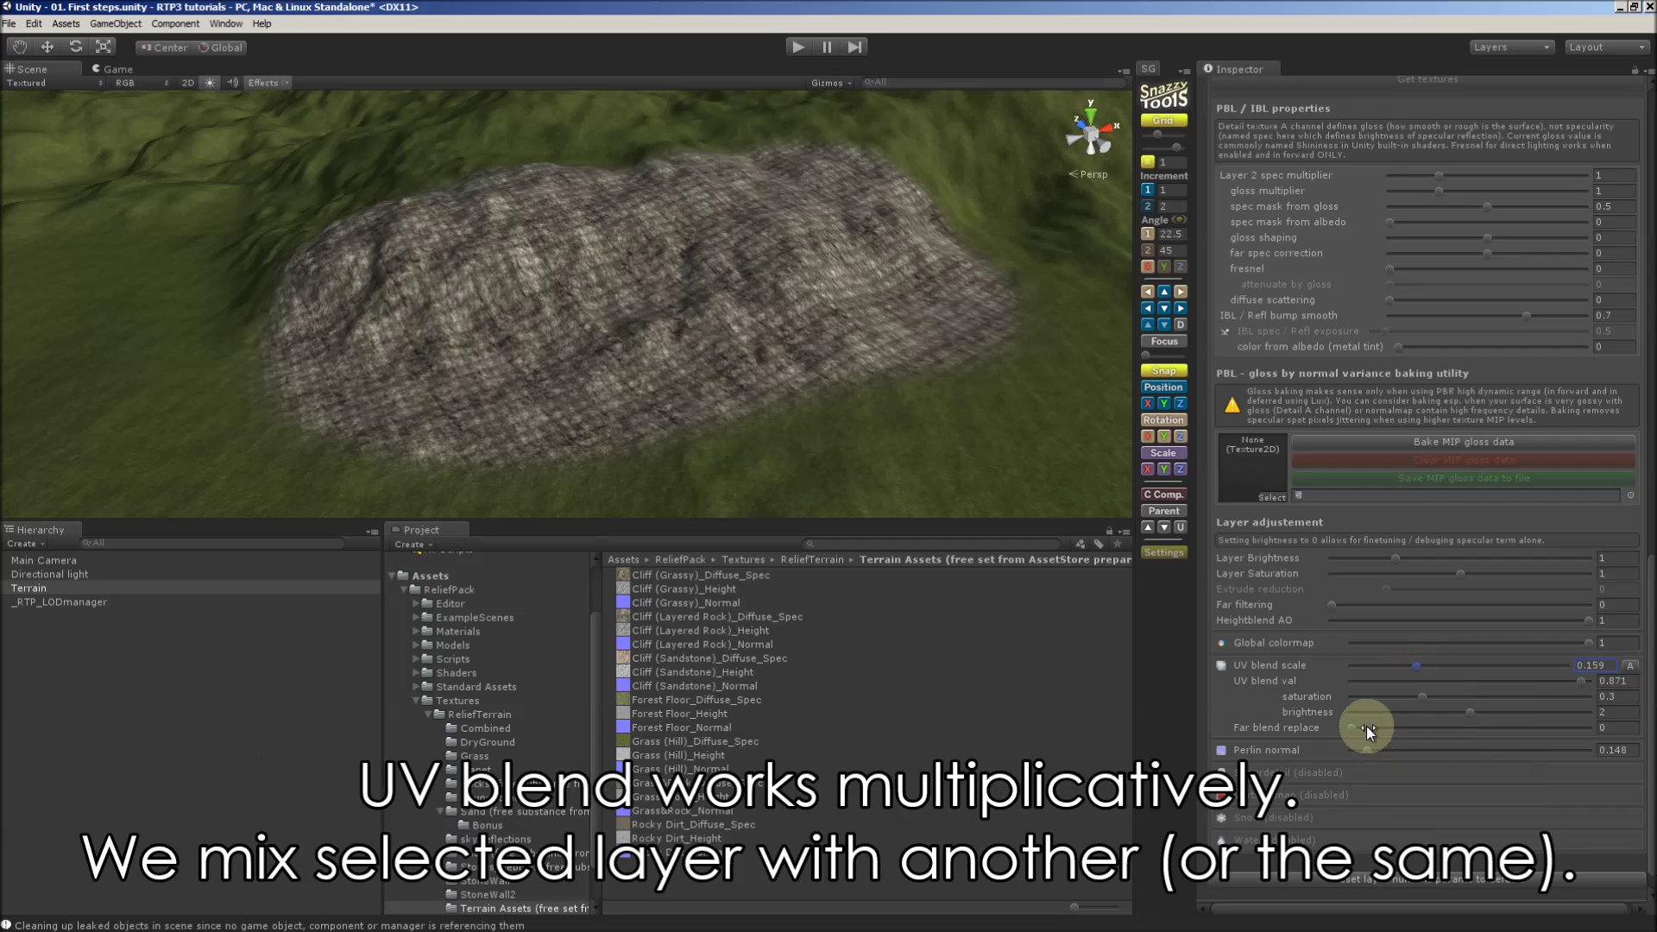
drag(1355, 726, 1409, 731)
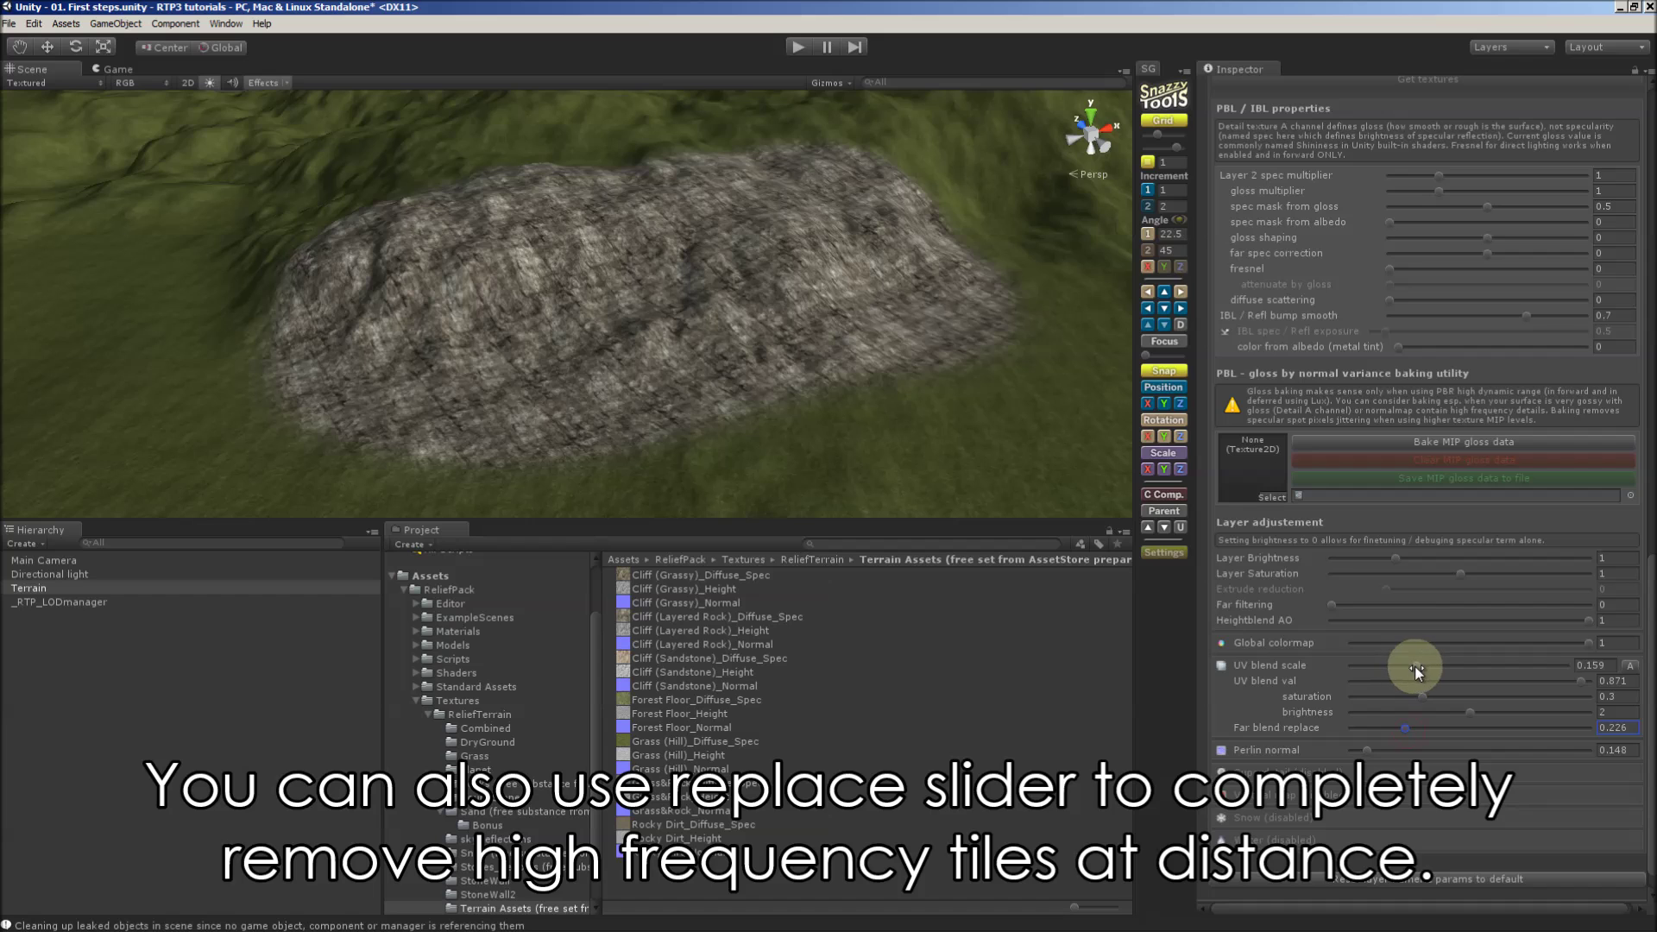
Set the cliff layer's UV blend scale to 0.1 and raise Perlin normal to 0.676.
click(1593, 665)
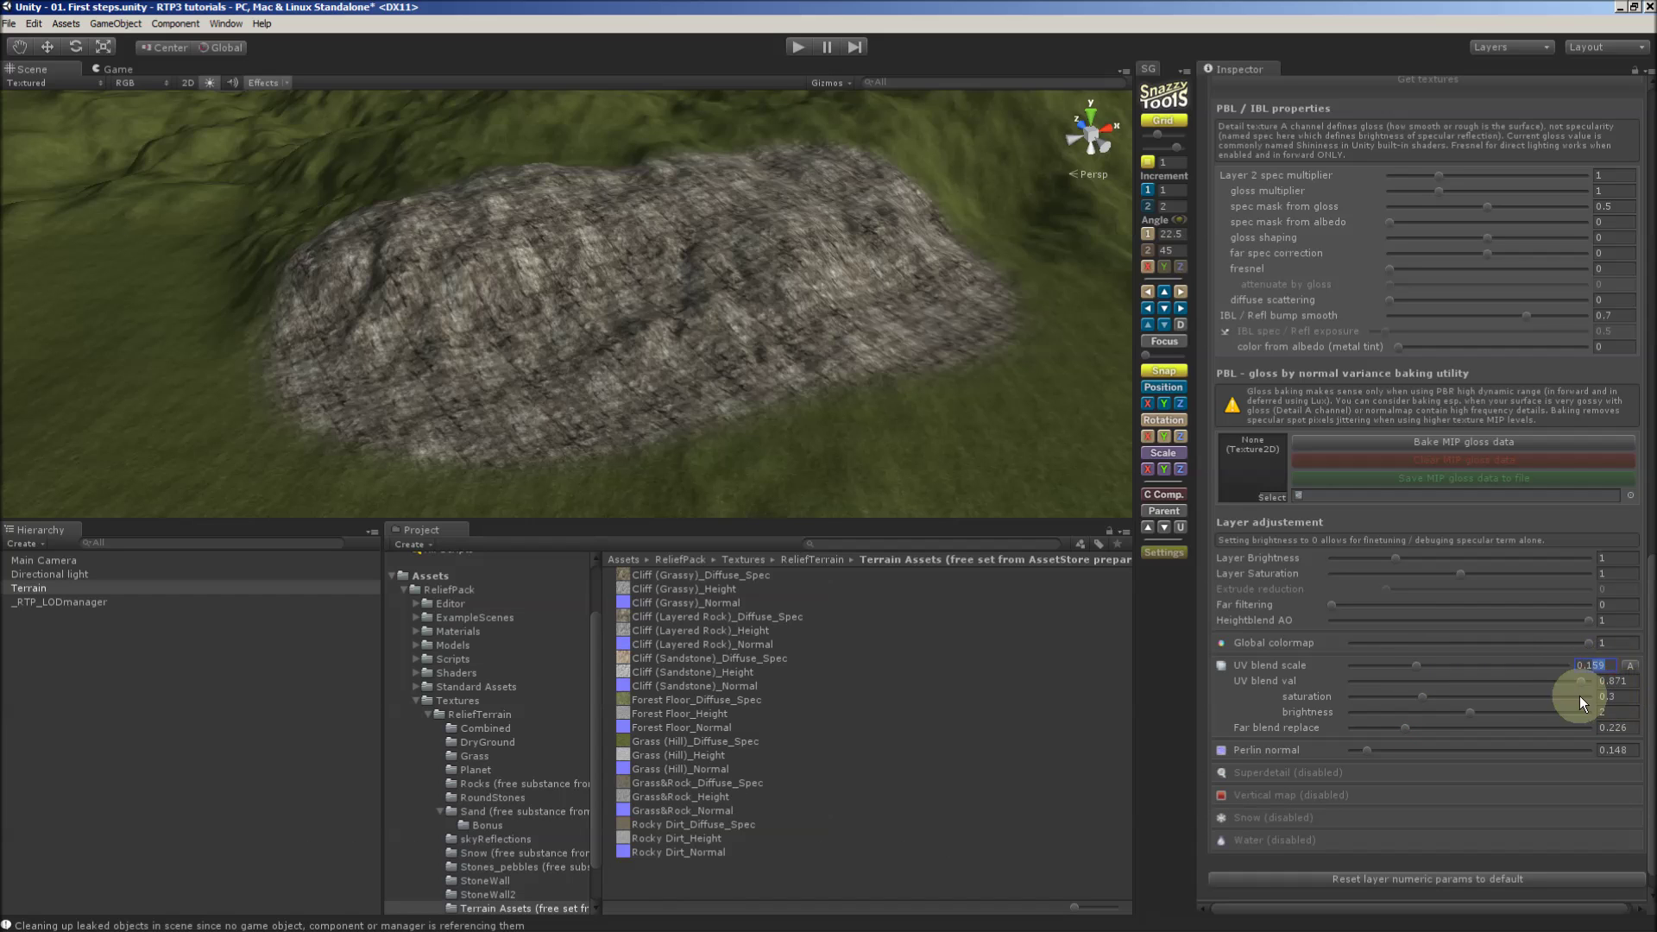
text(0.1)
click(1579, 683)
click(1367, 752)
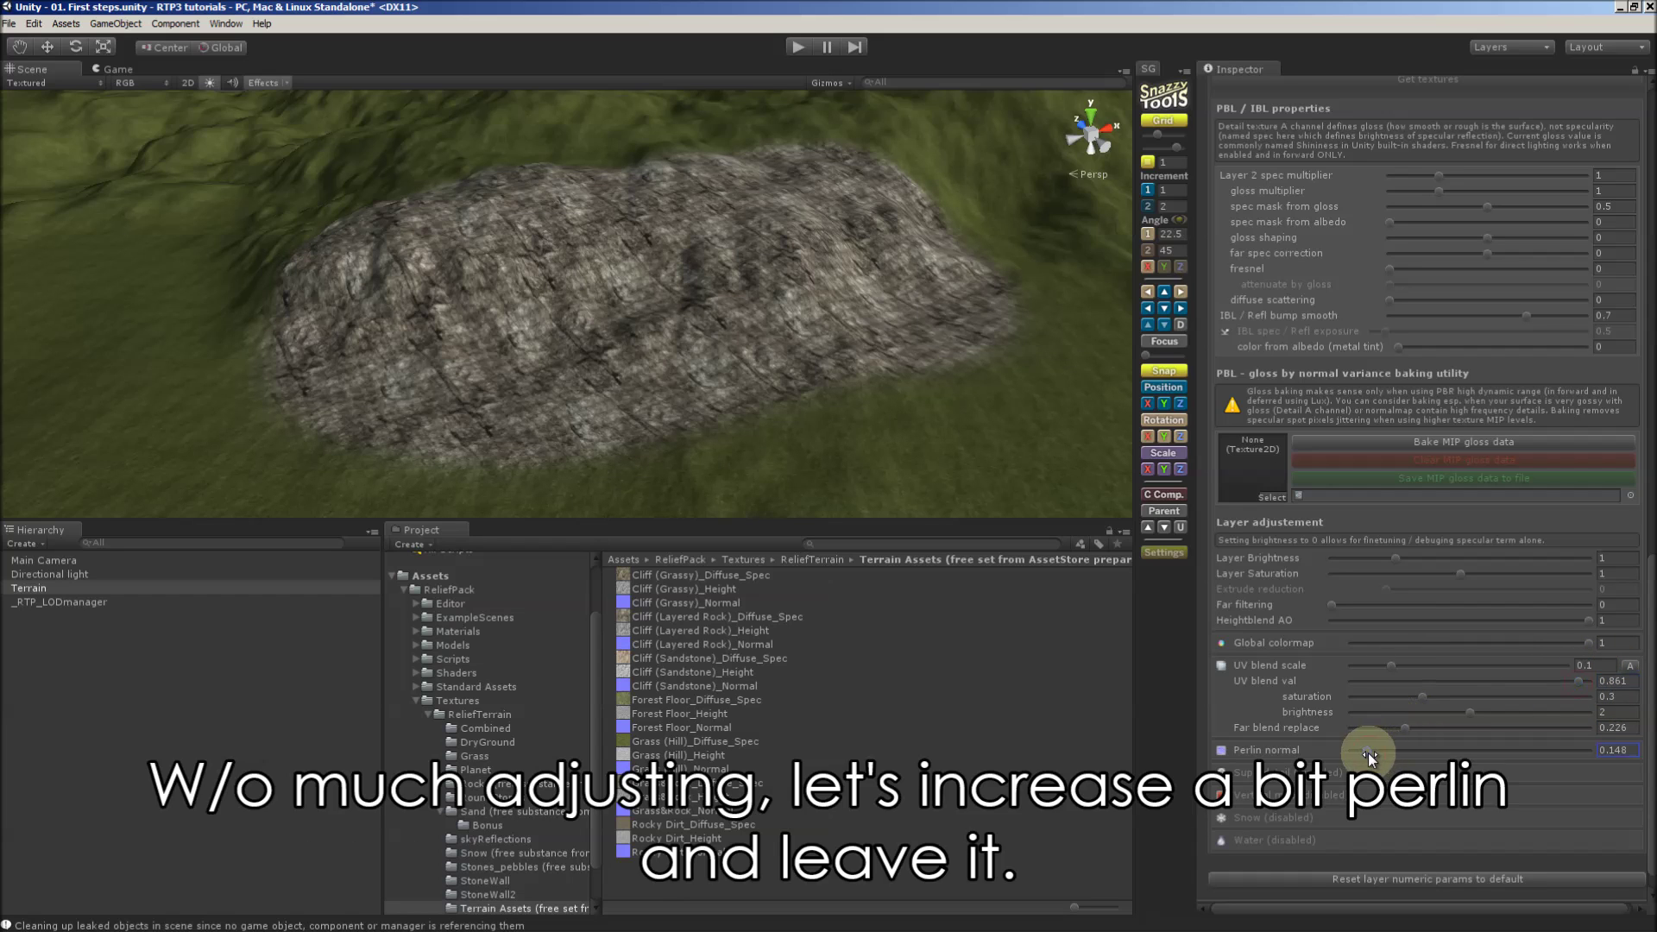
drag(1369, 753, 1431, 750)
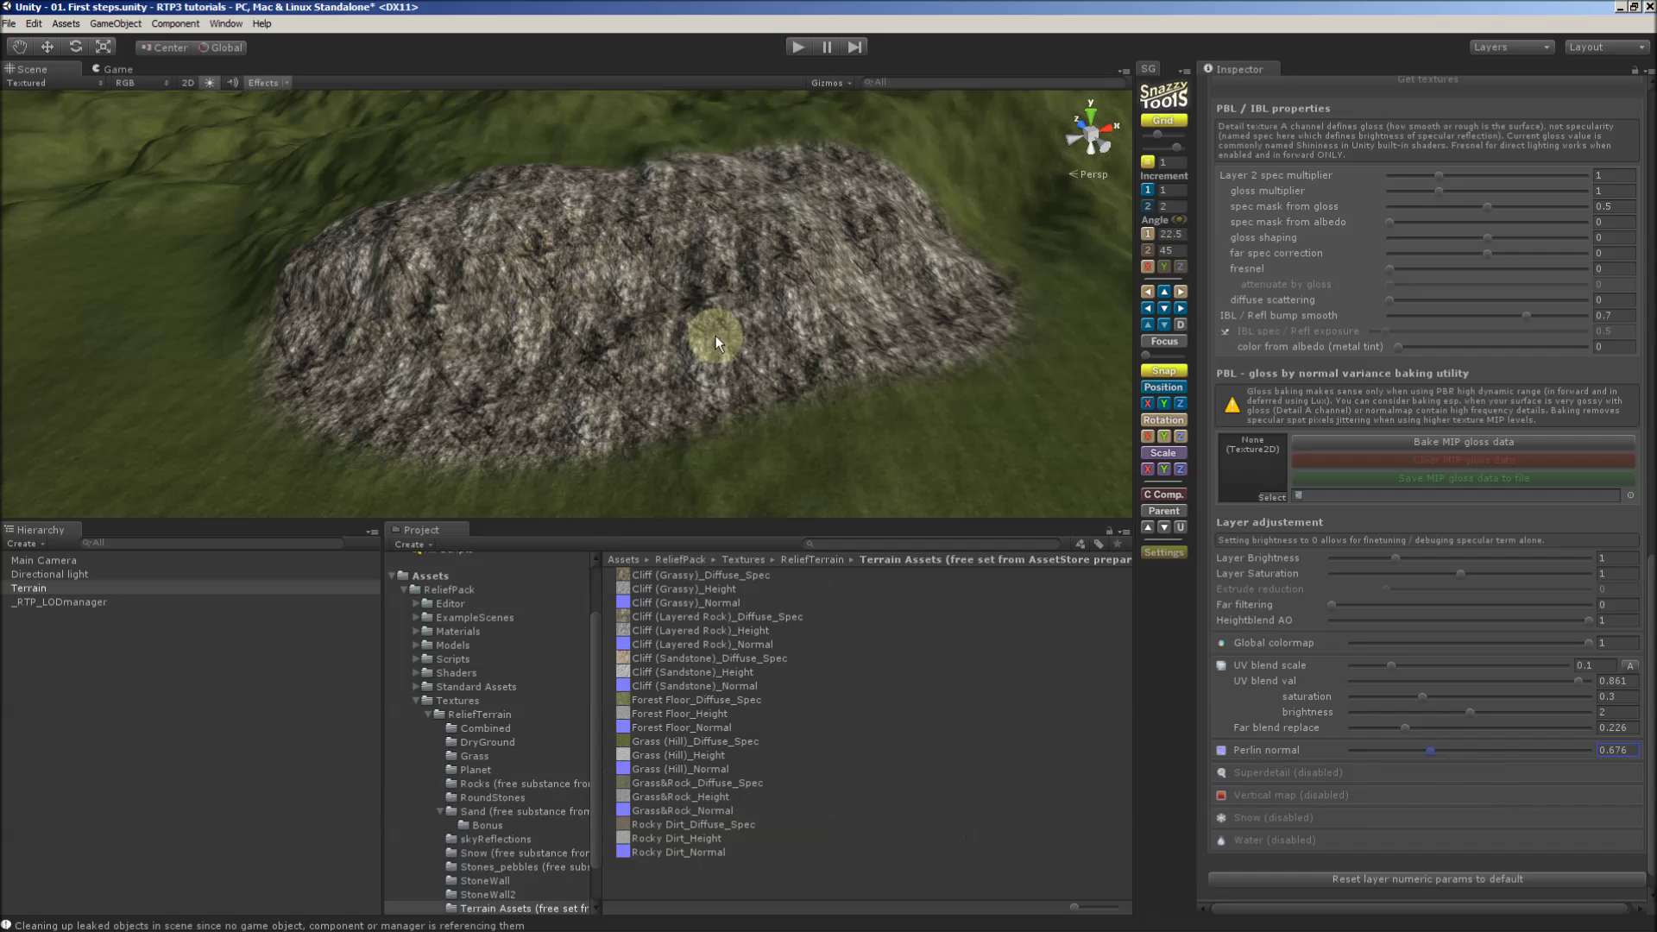
Zoom in and out over the rocky terrain, then pan to a close-up of the rock-grass edge.
scroll(717, 340, up, 2)
scroll(716, 336, up, 10)
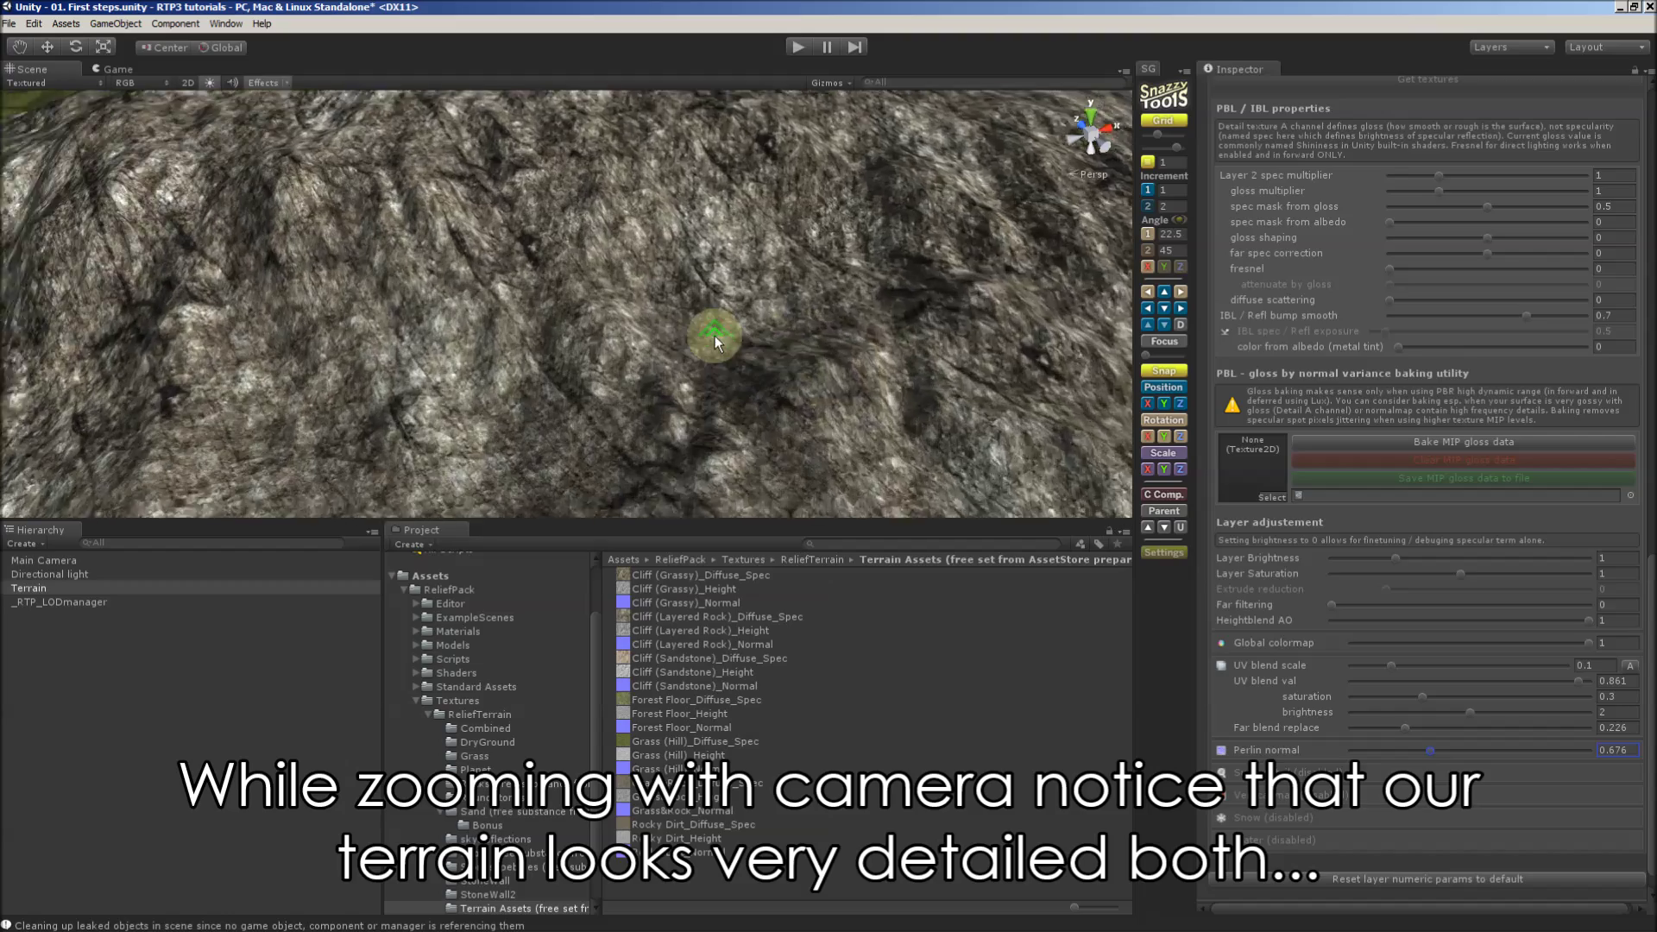
scroll(716, 337, up, 10)
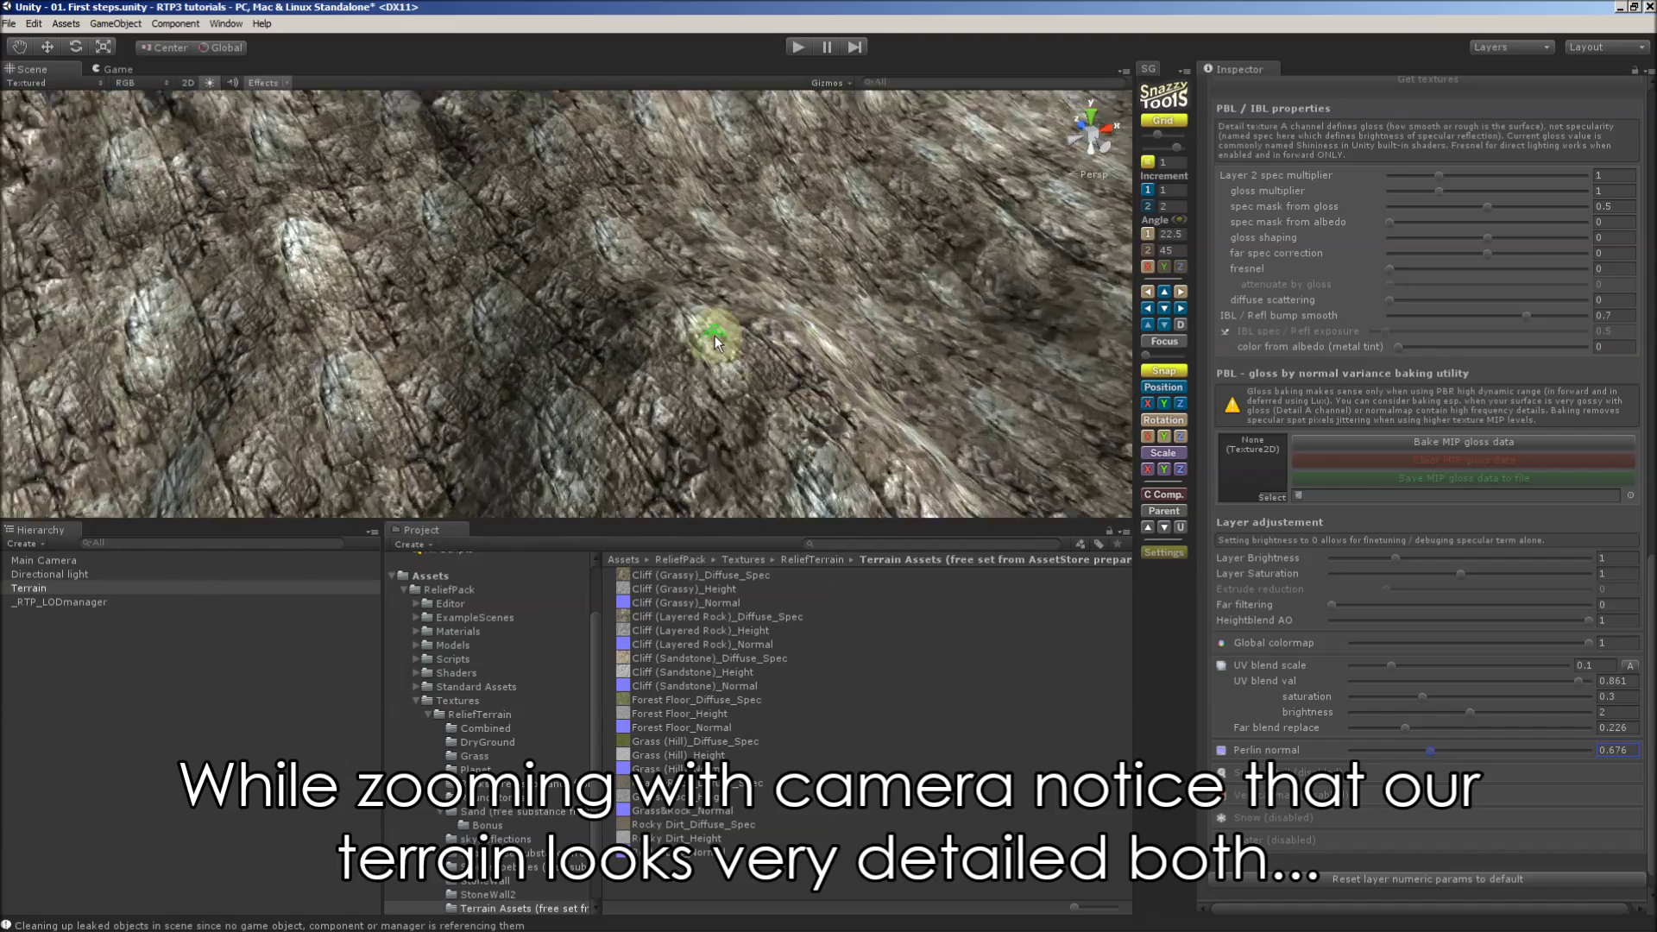
scroll(715, 336, up, 3)
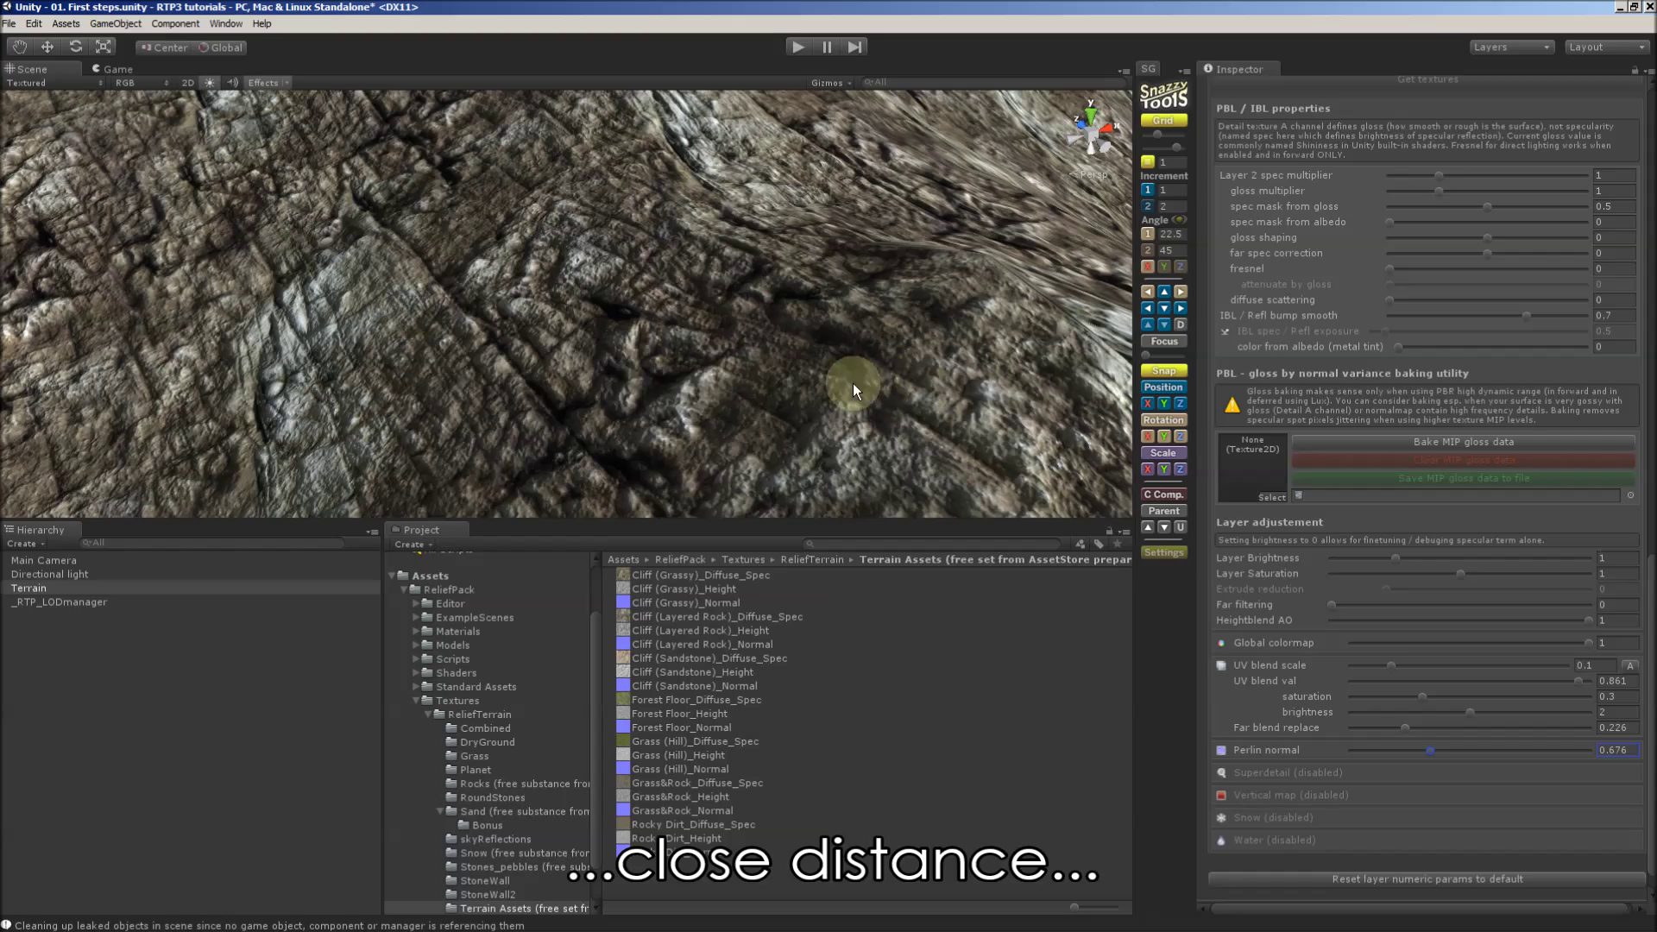
scroll(853, 383, down, 10)
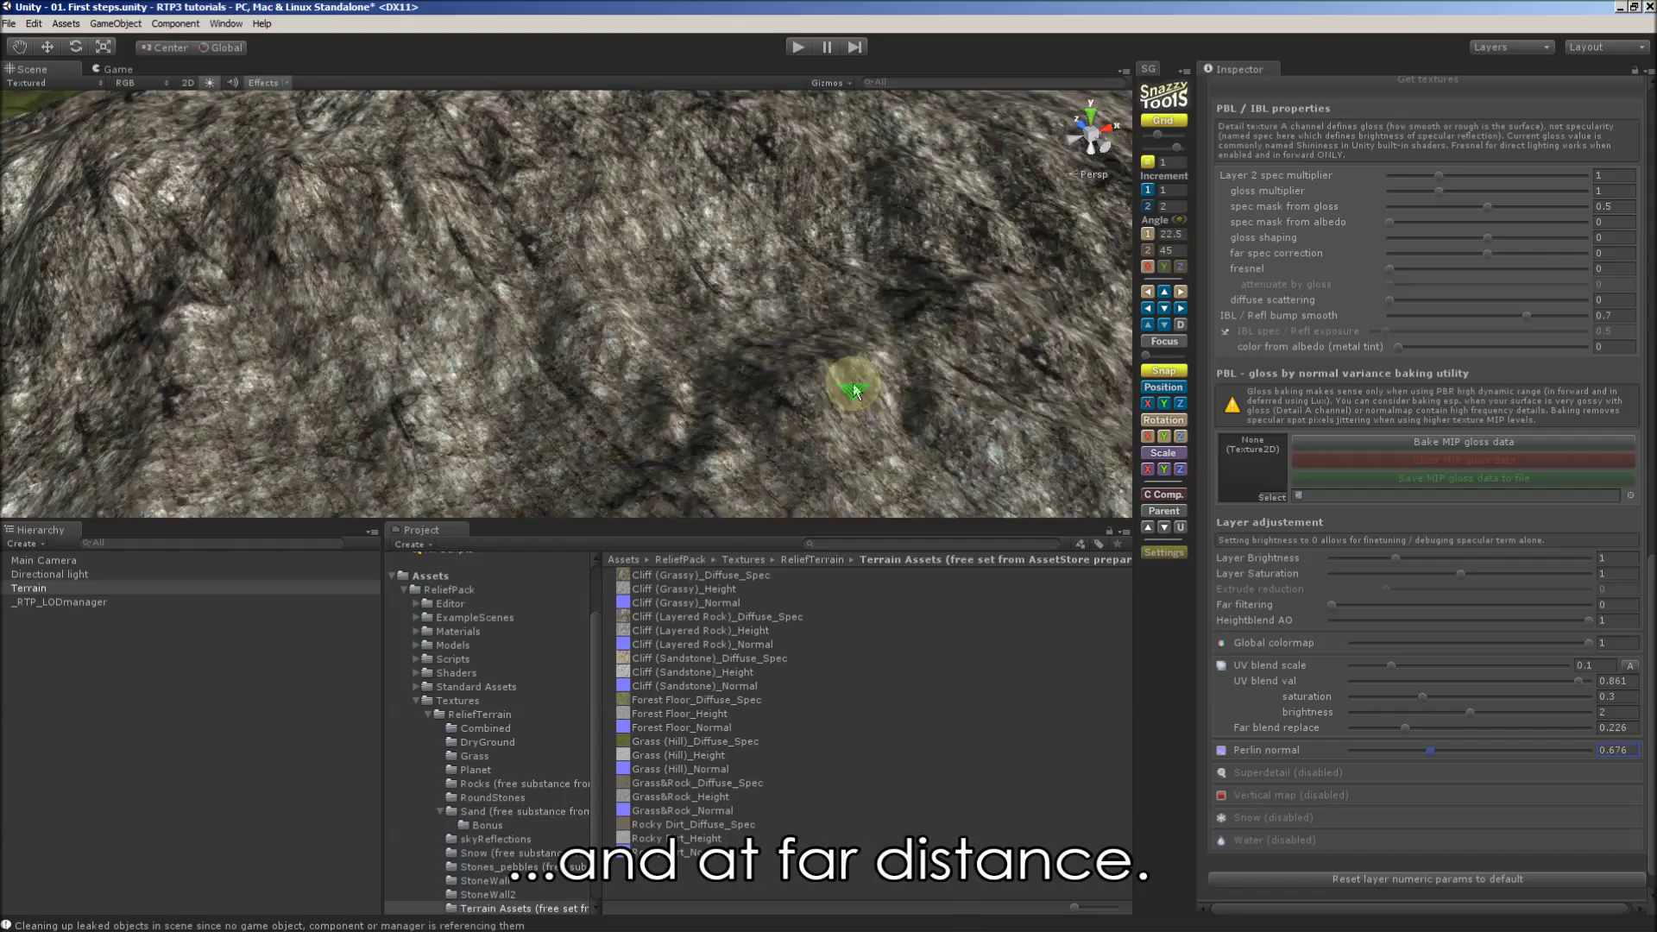
scroll(852, 385, down, 6)
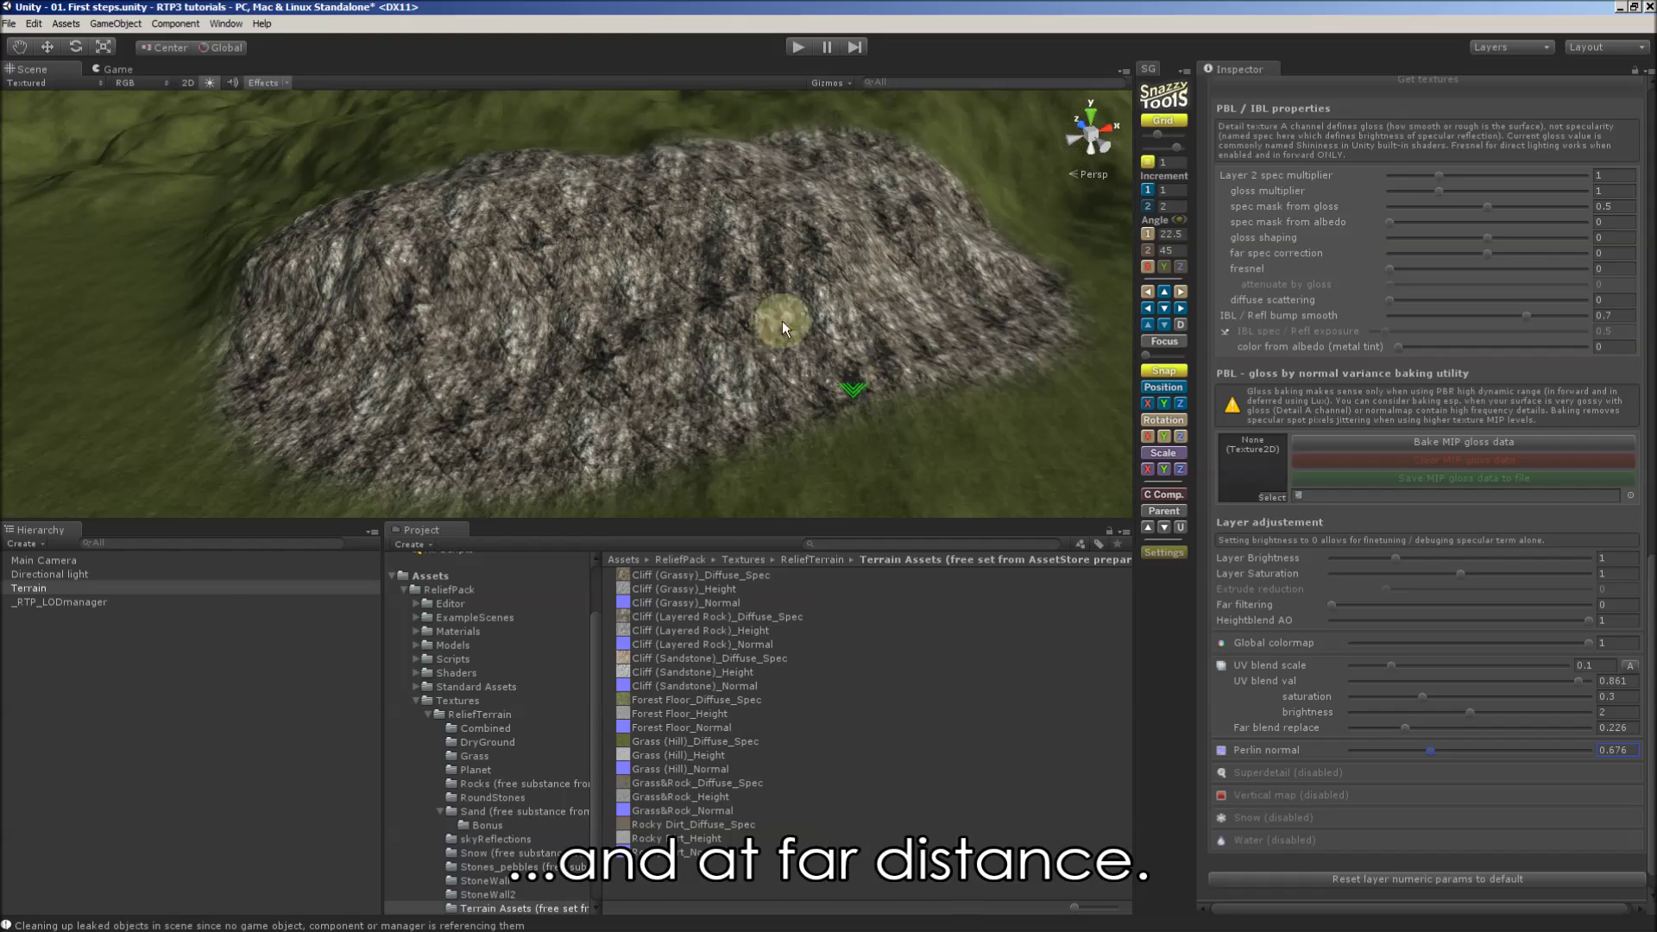
click(20, 47)
drag(785, 400, 629, 370)
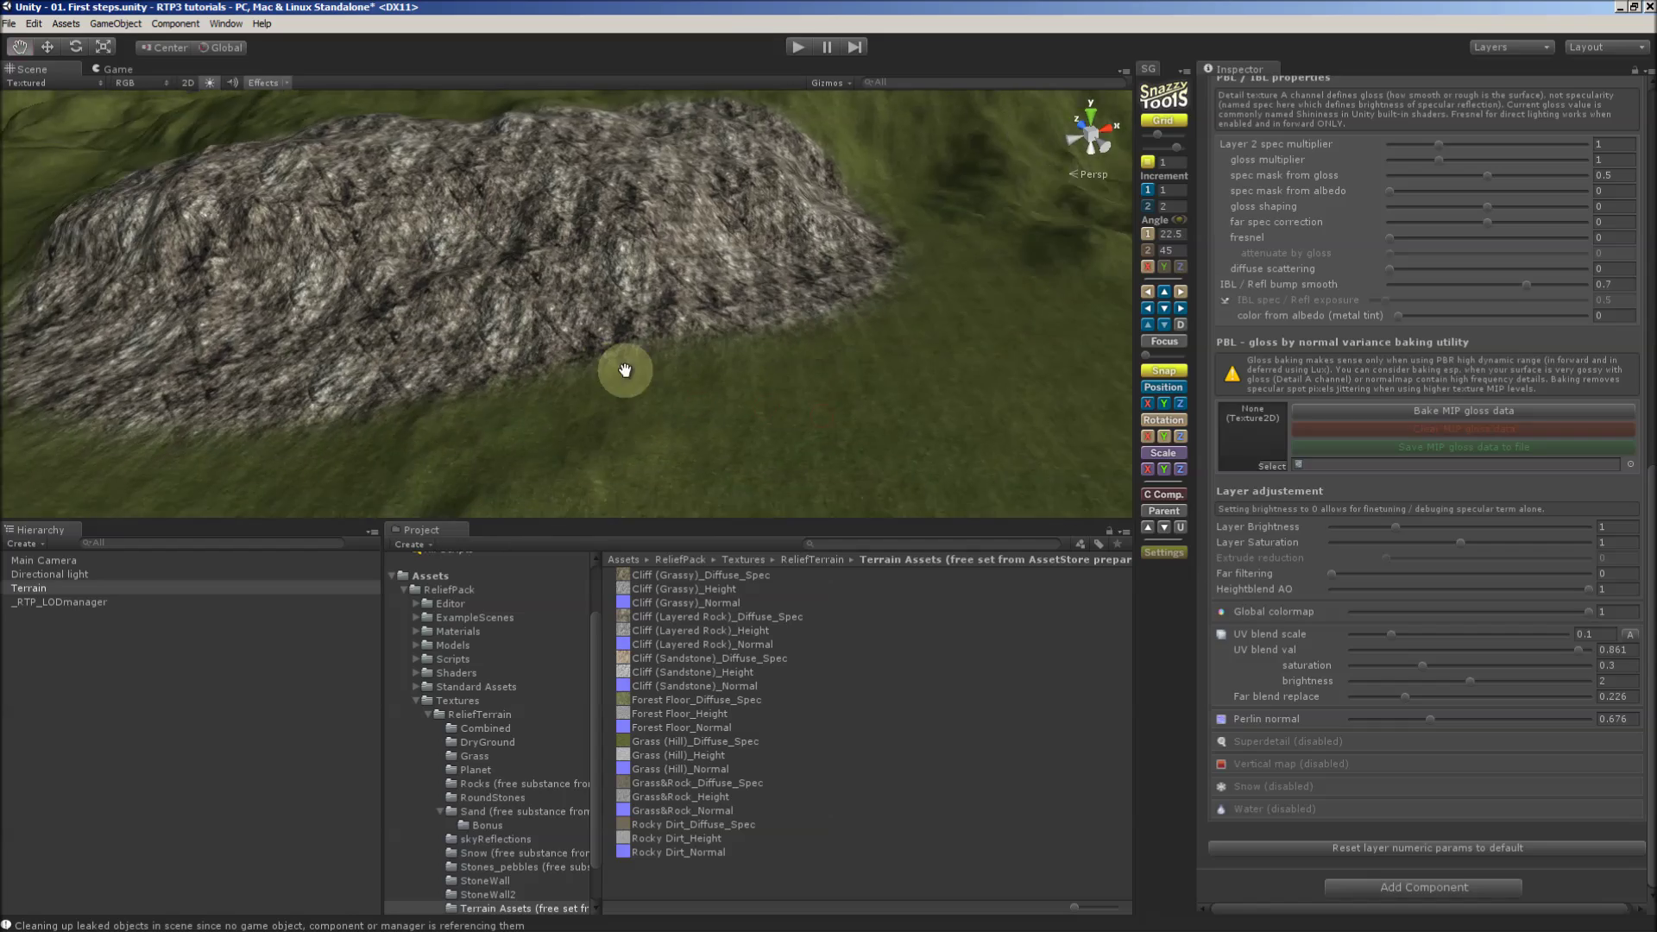
scroll(728, 392, up, 5)
drag(729, 393, 773, 406)
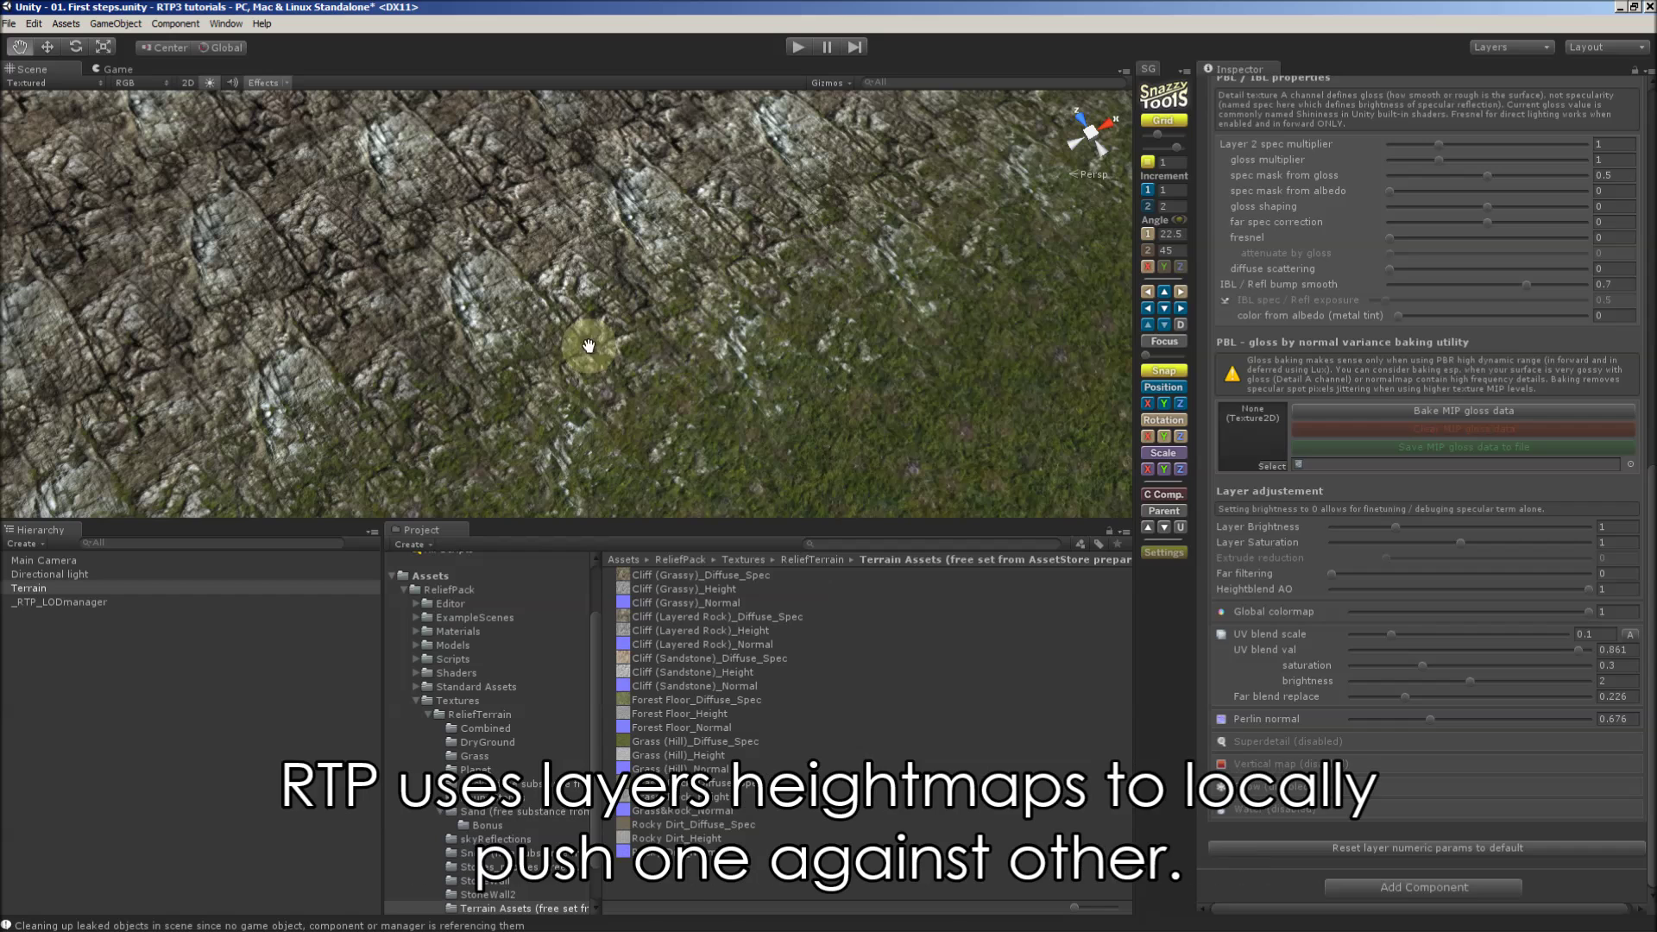
Locate the cliff layer's current detail texture and open the Stones_pebbles folder in the Project panel.
scroll(1293, 423, up, 10)
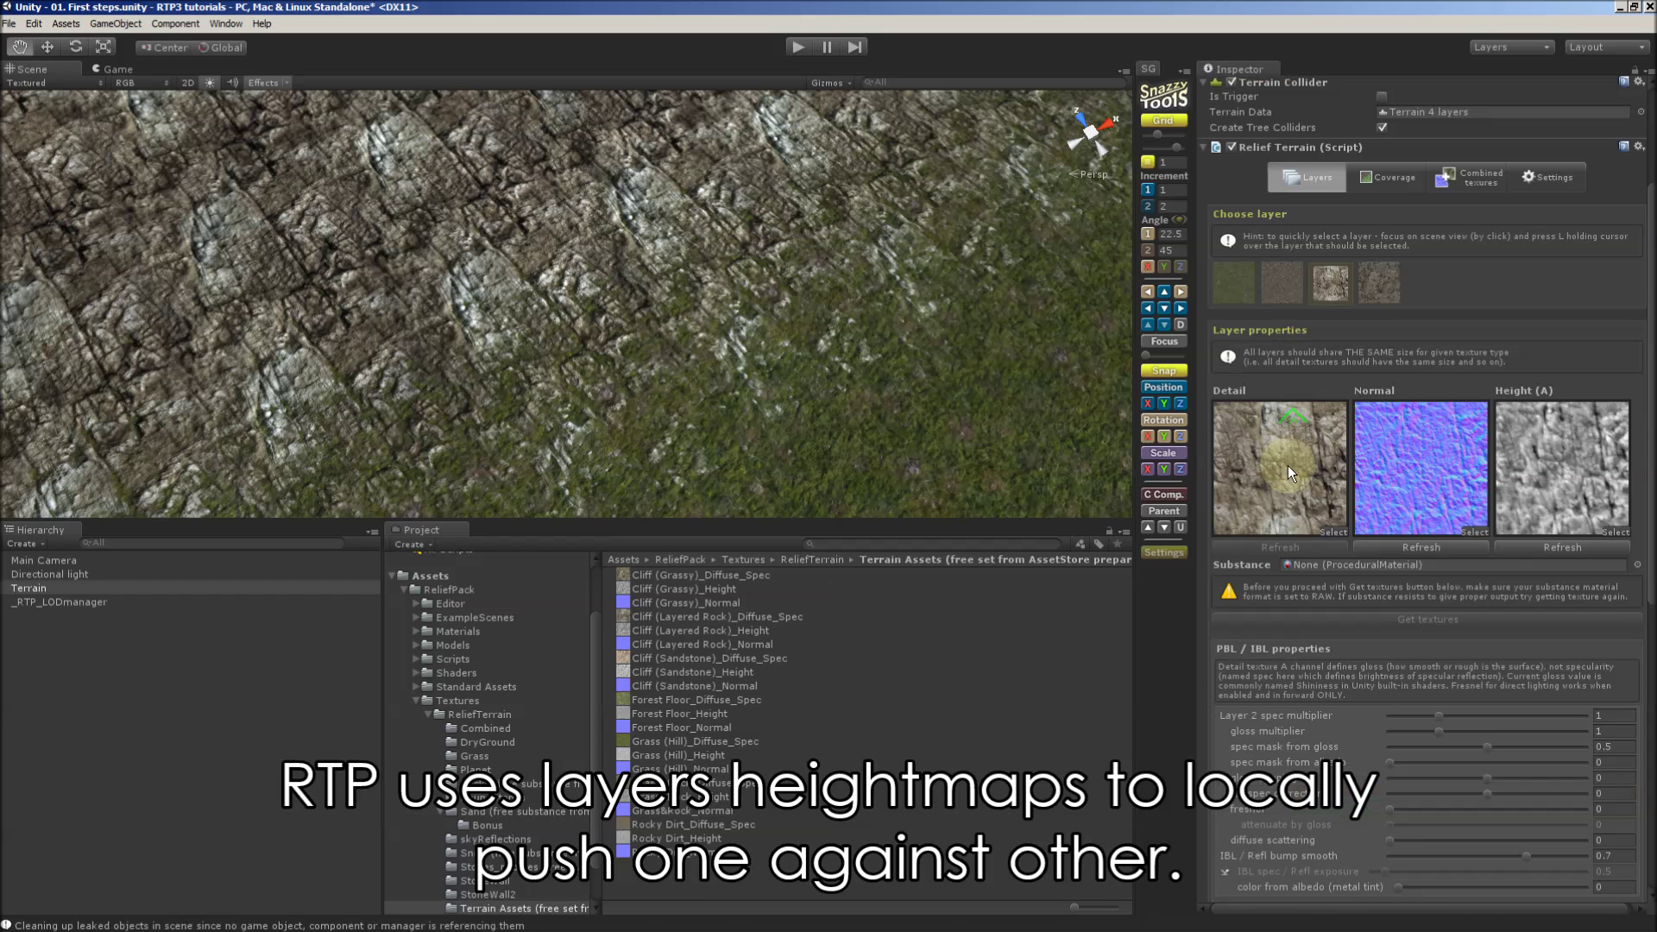
click(1288, 465)
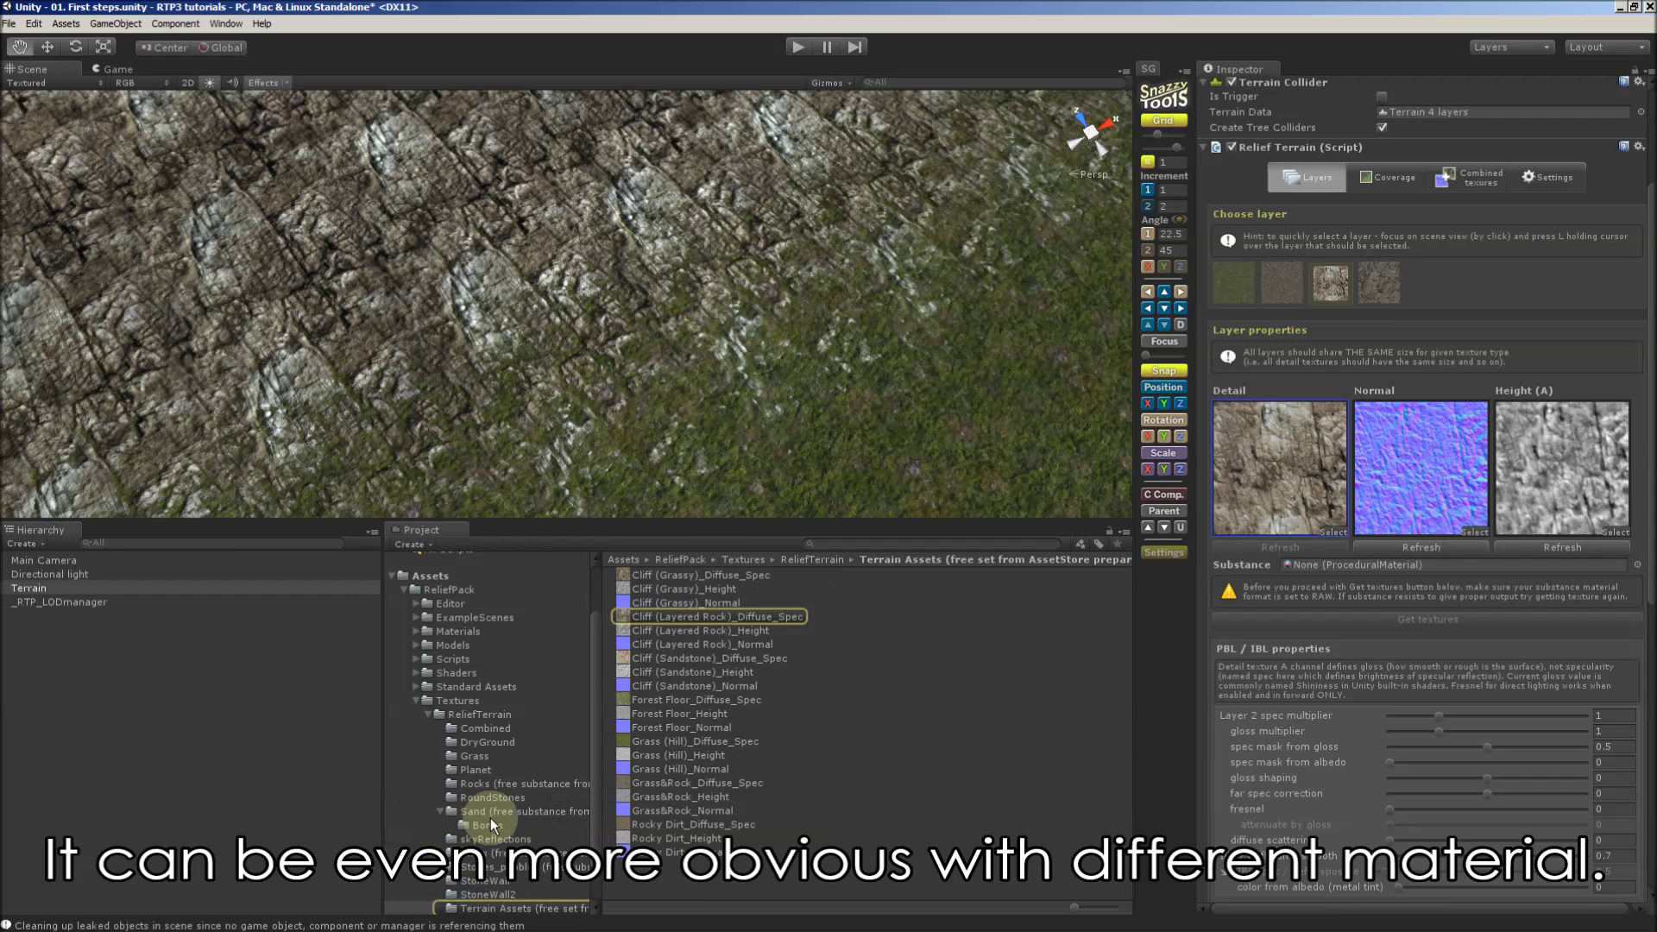
scroll(486, 820, down, 2)
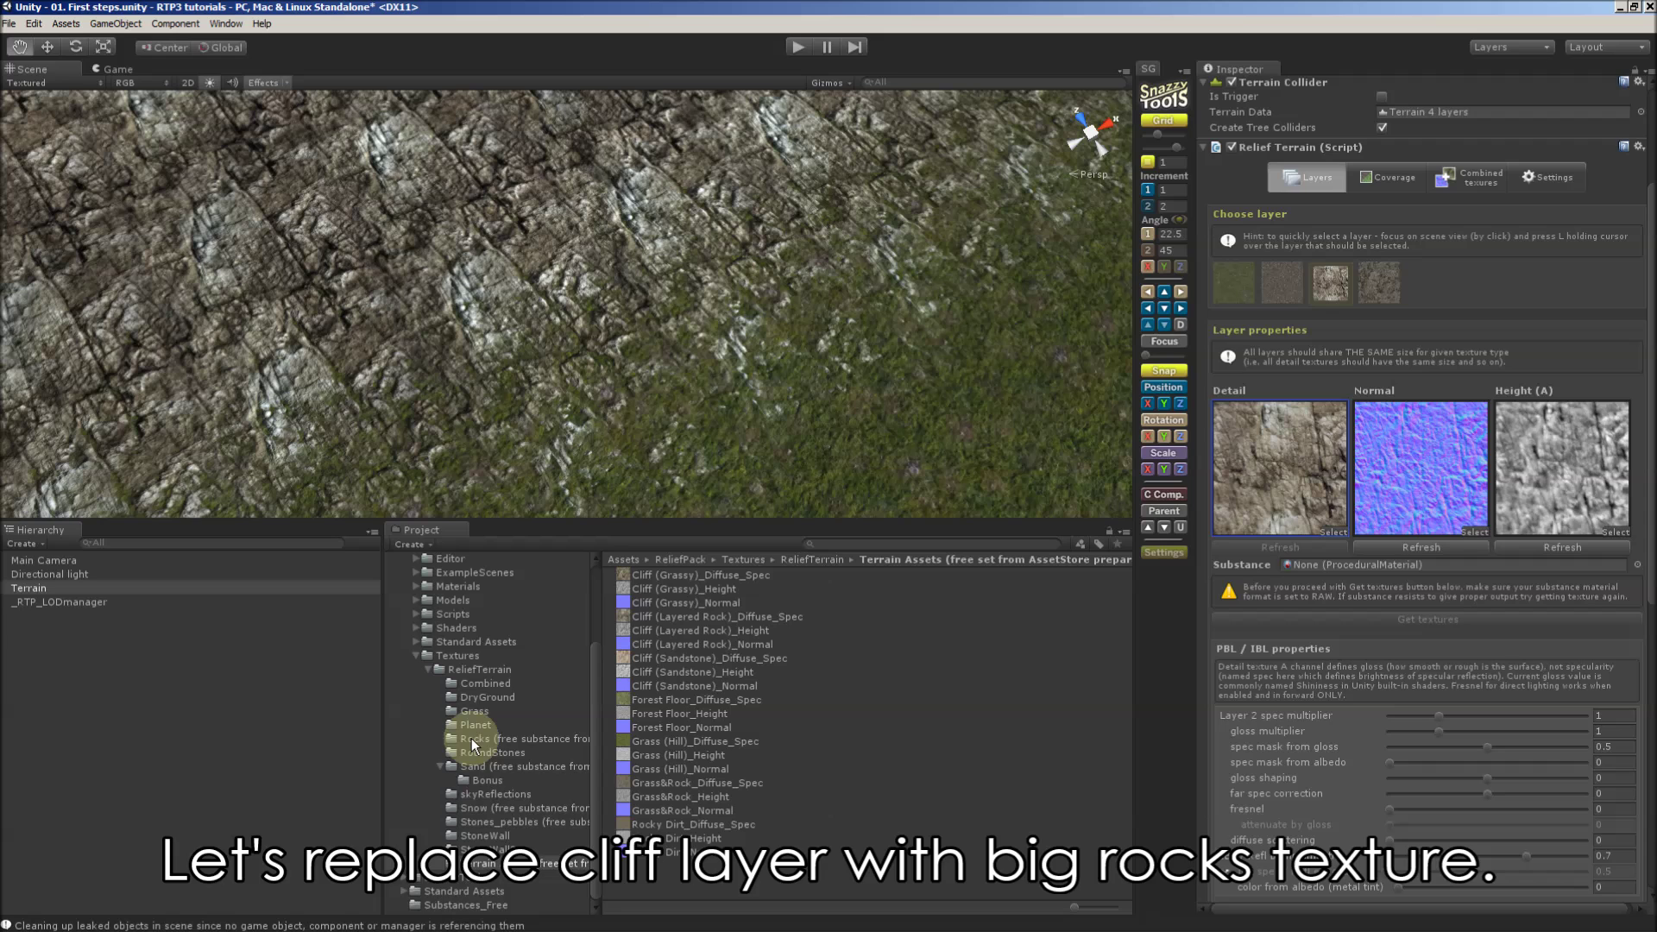
click(483, 819)
Assign Stones_pebbles diffuse, height and normal textures to the Detail, Height and Normal slots, then view combined heightmaps.
drag(674, 576, 1275, 472)
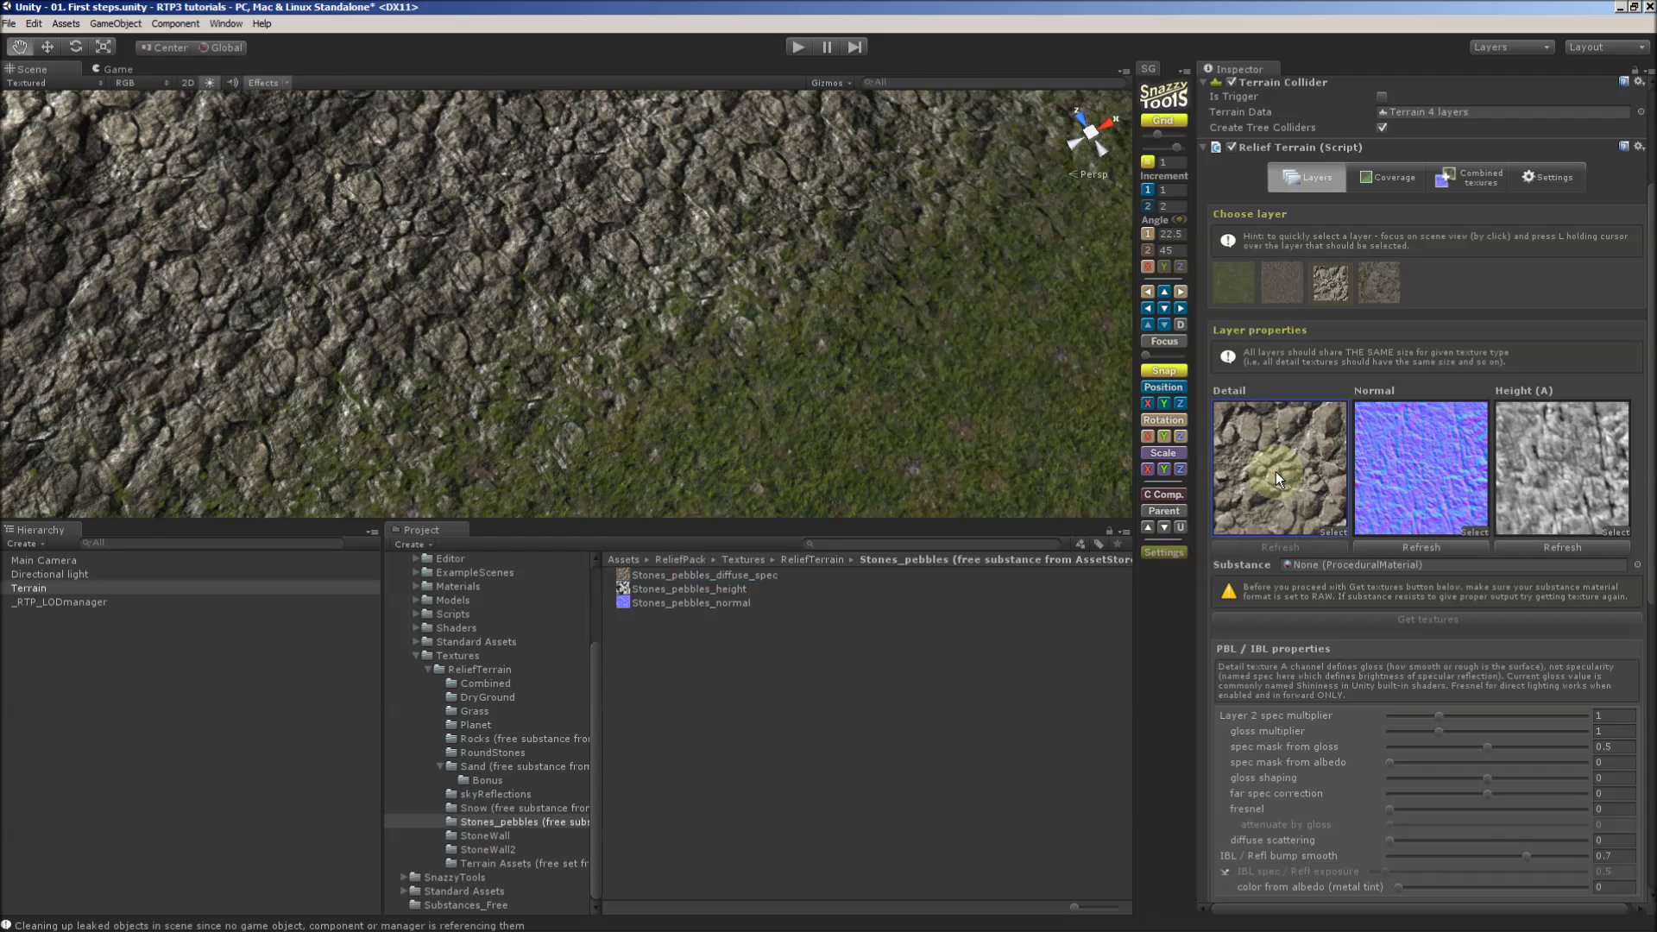
drag(689, 589, 1589, 499)
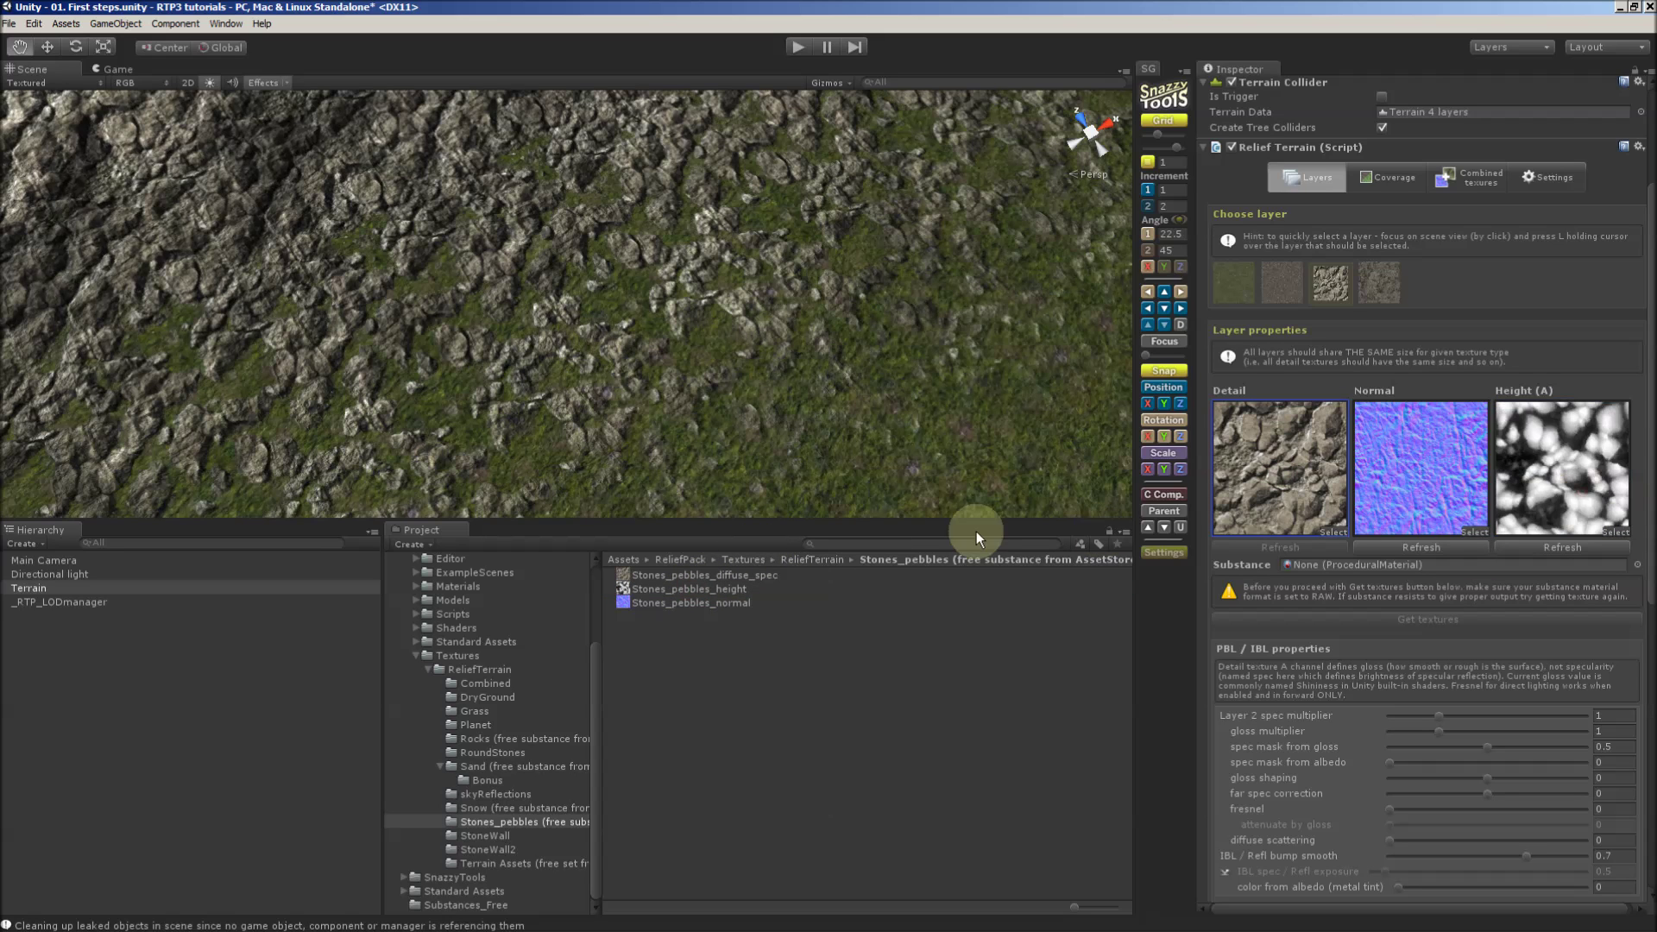
drag(690, 601, 1443, 446)
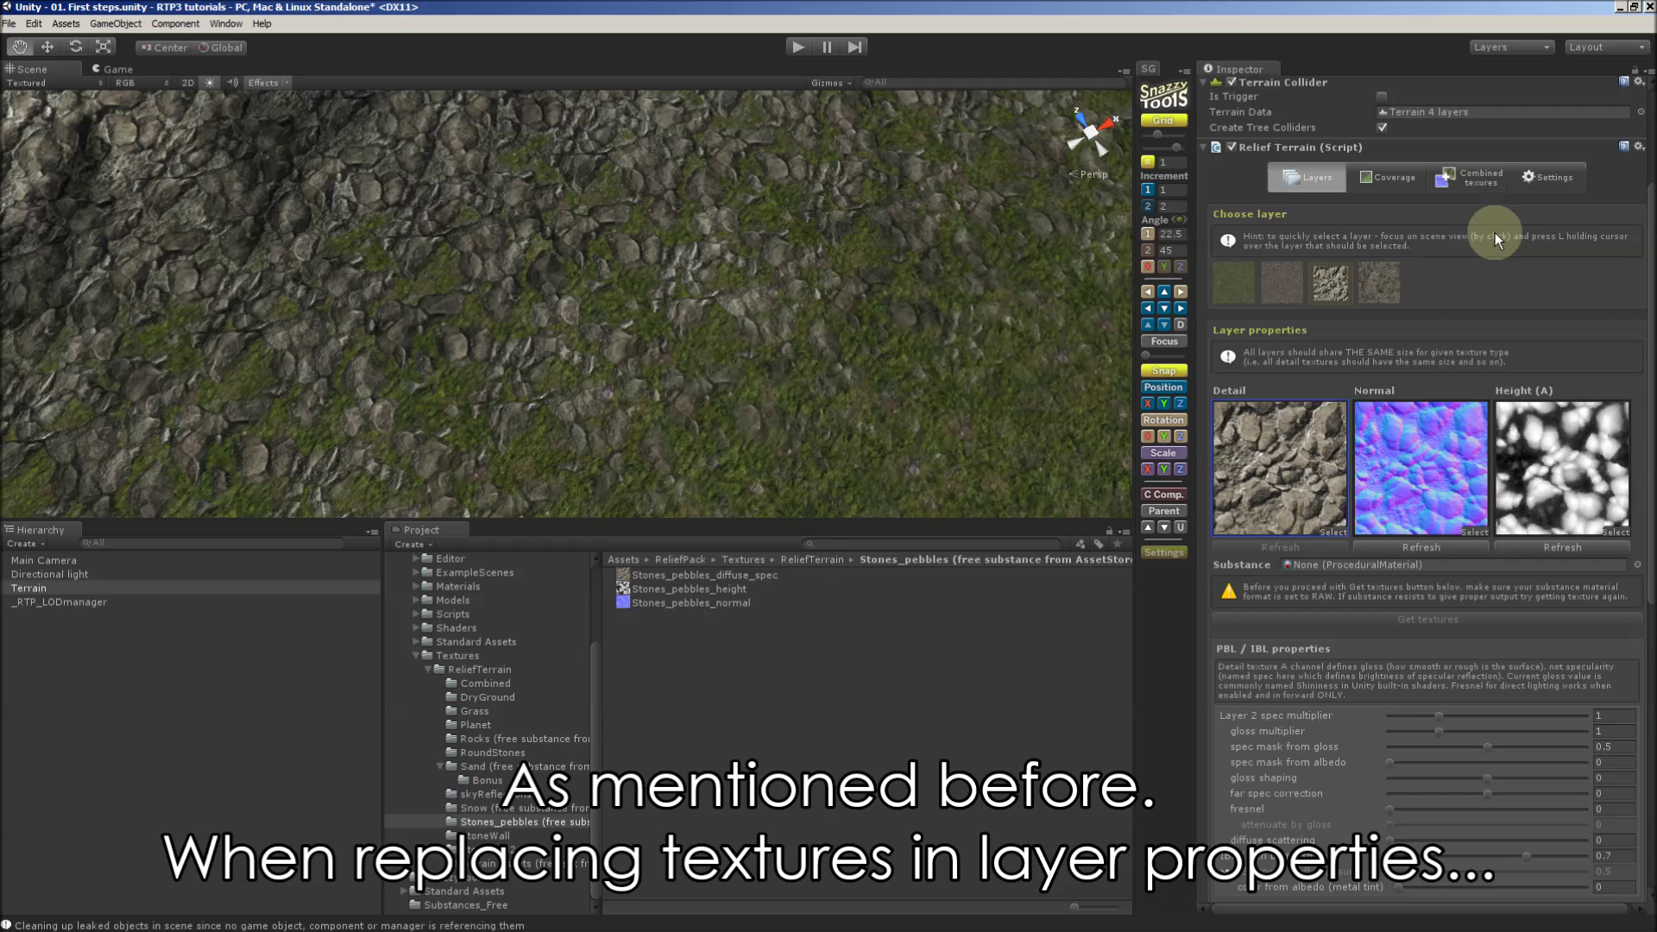
click(1488, 177)
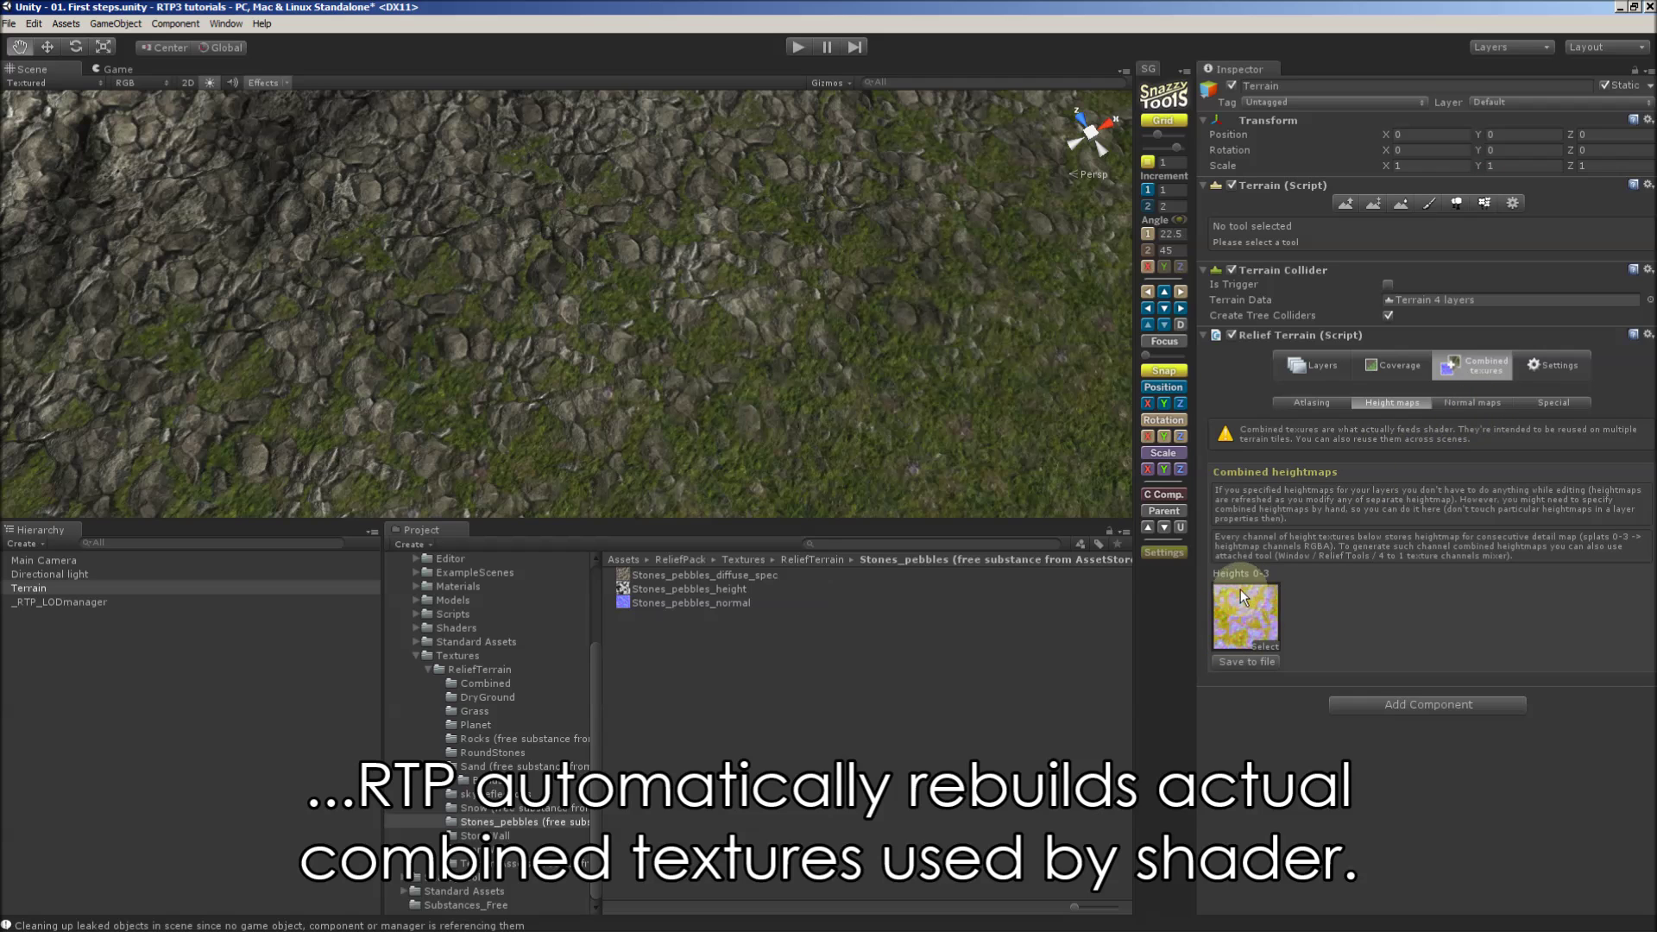
Check the combined normal maps holding the pebble normals, then return to the Layers properties.
click(1472, 400)
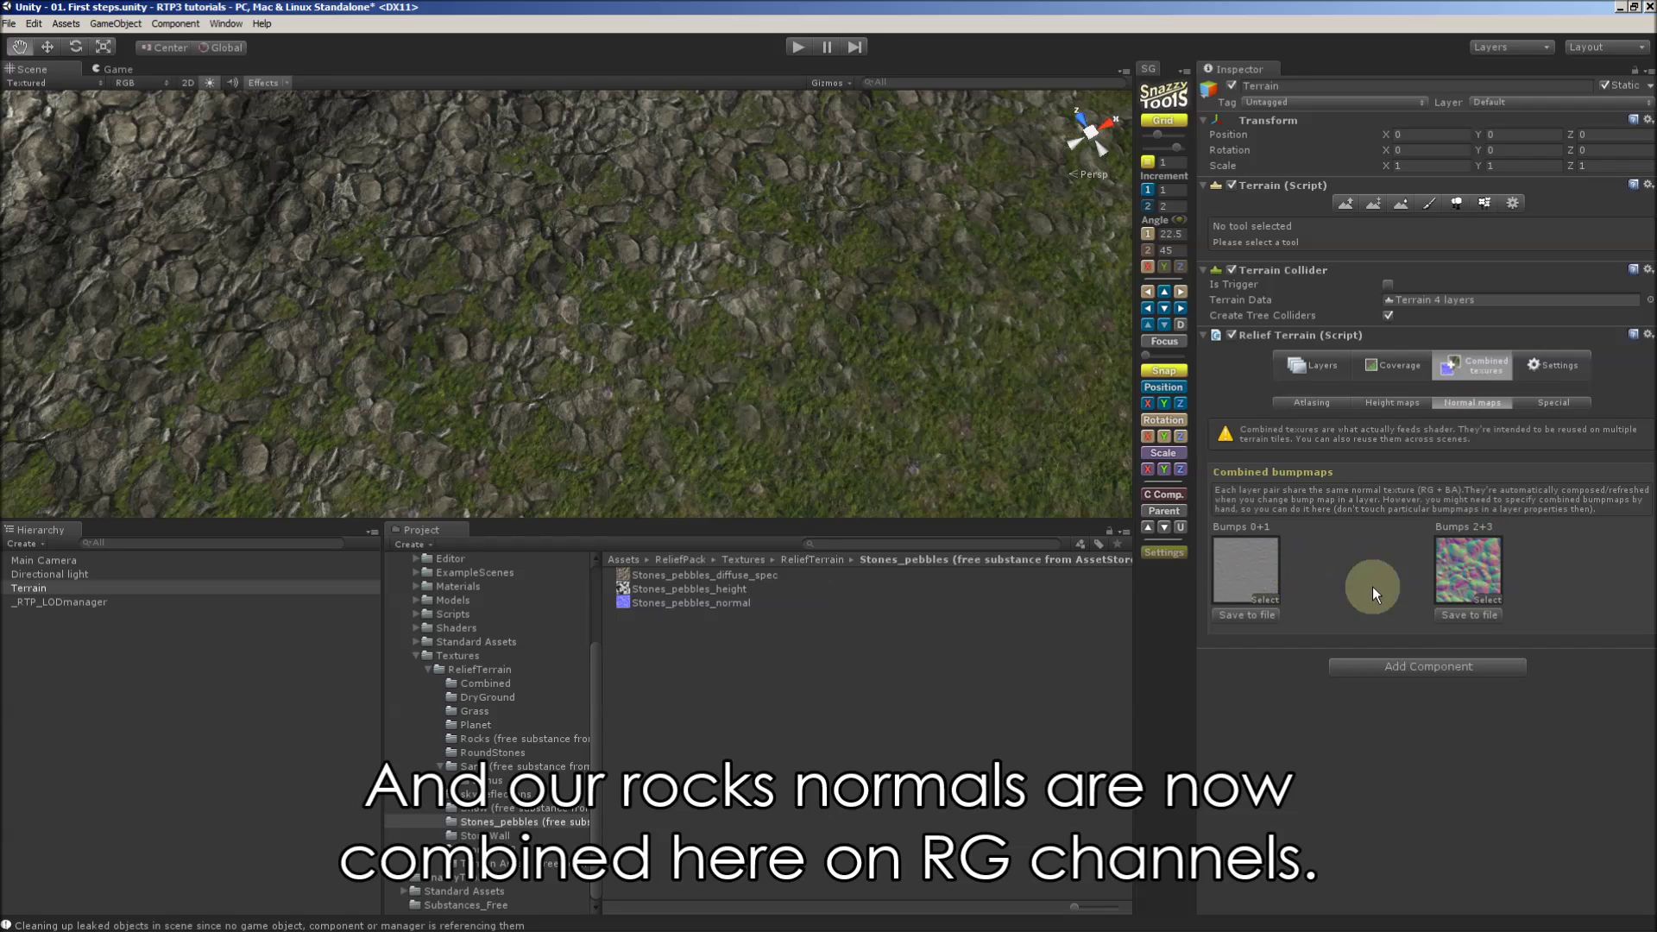
click(1310, 365)
scroll(1515, 707, down, 3)
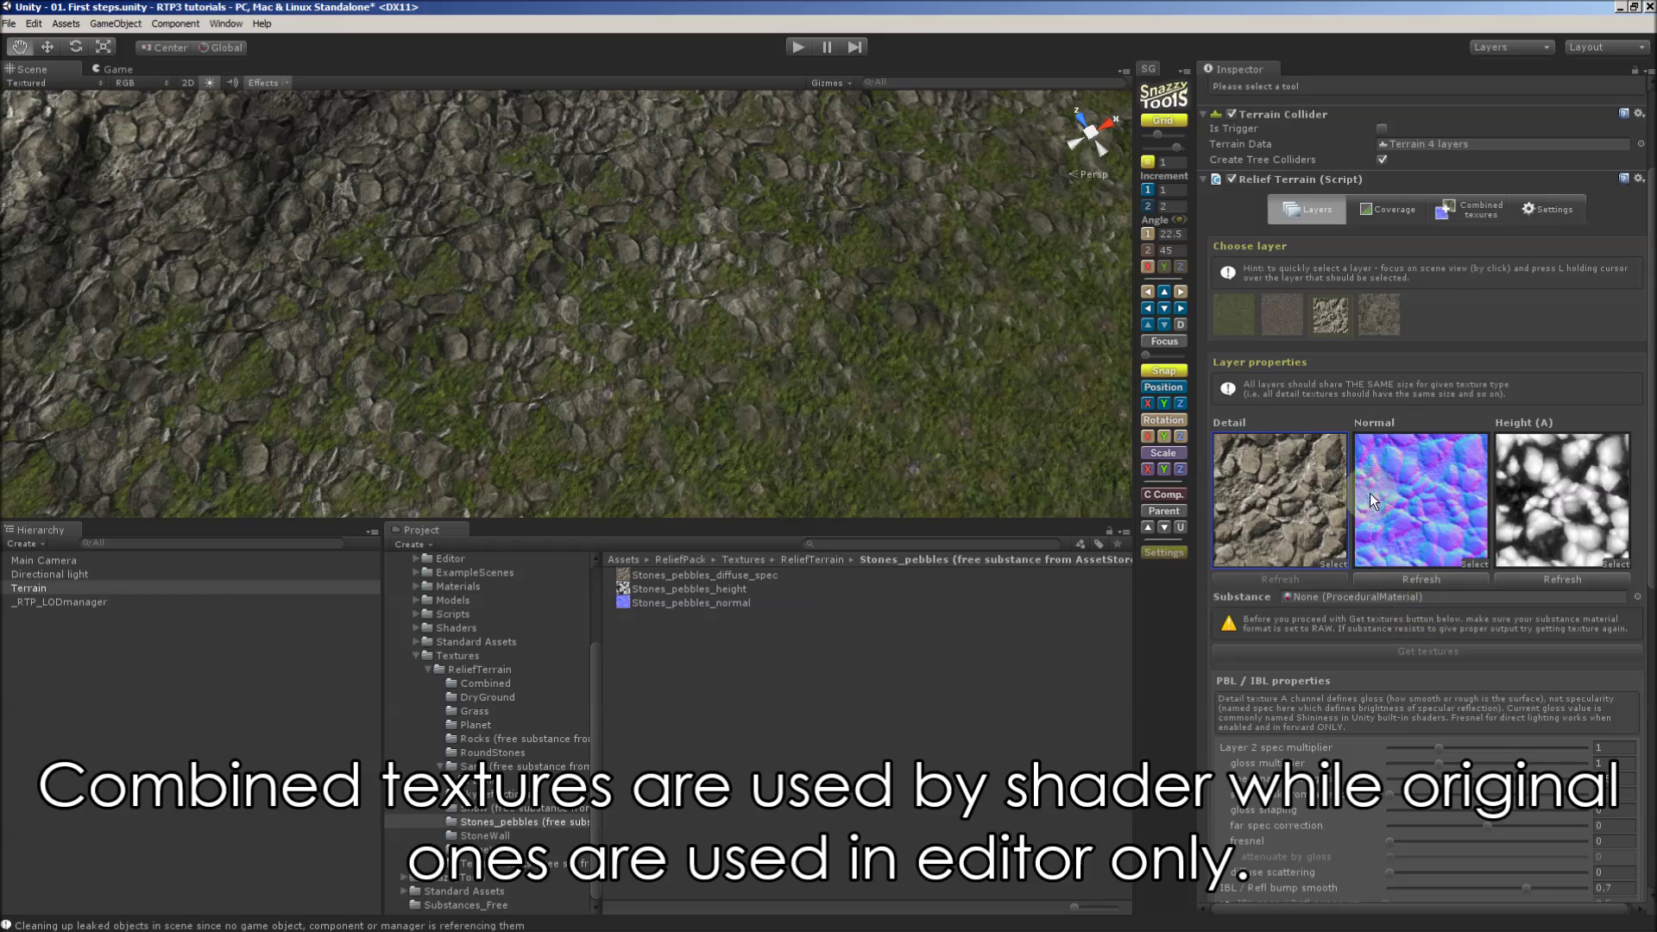
scroll(629, 279, up, 5)
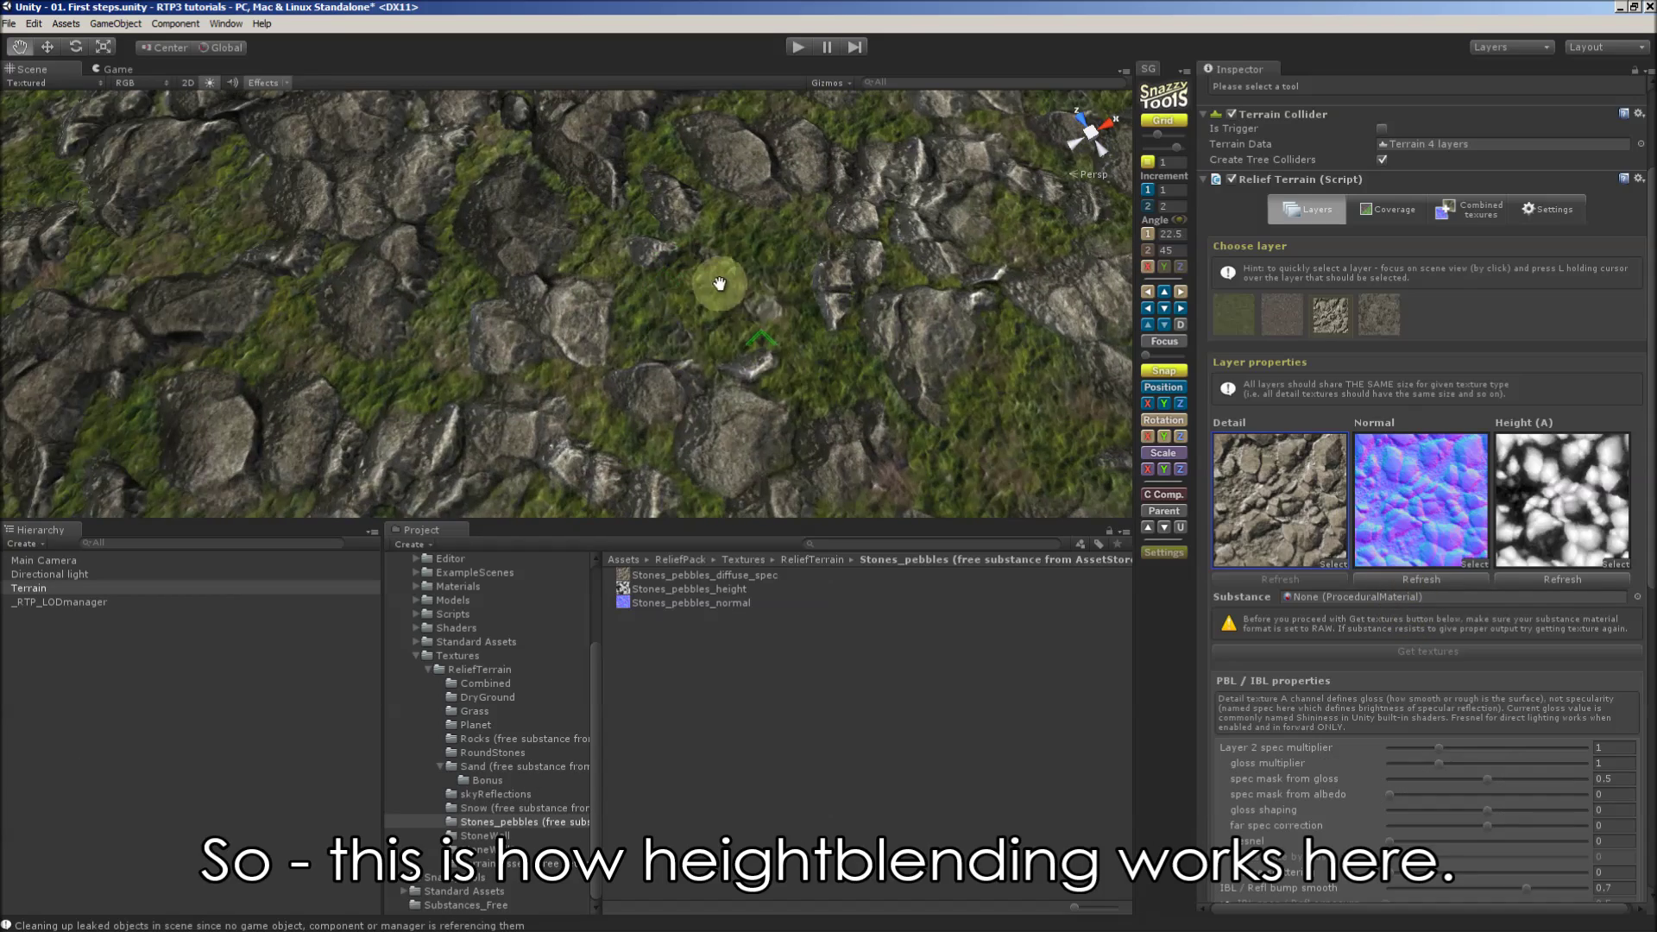
scroll(718, 284, down, 8)
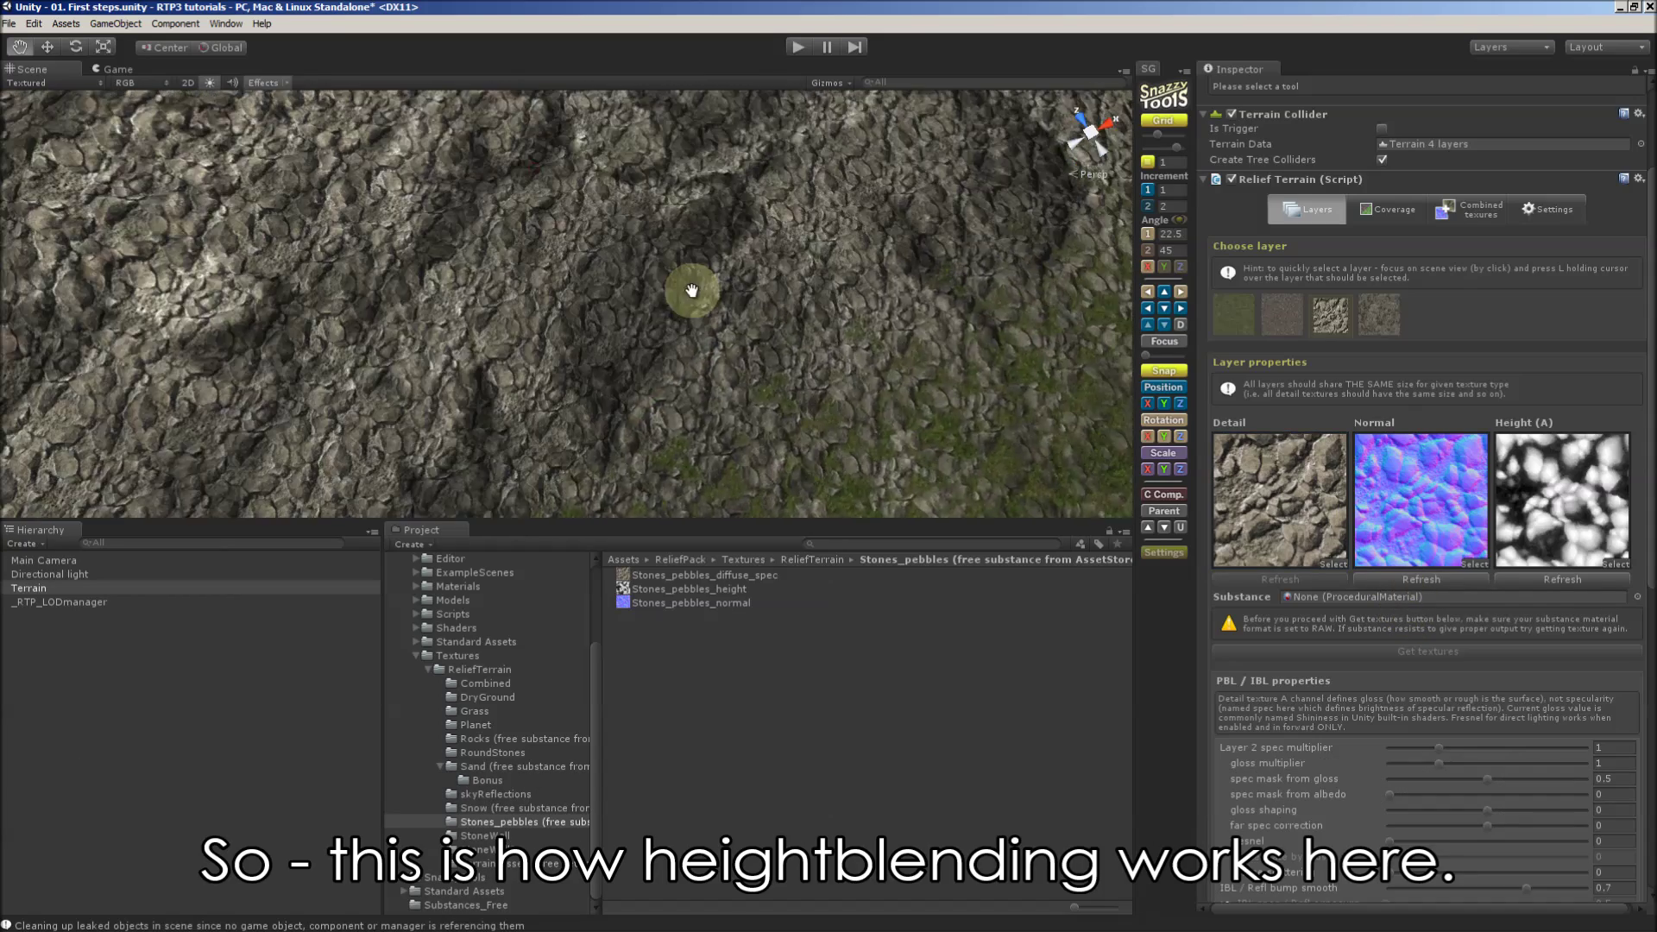
Tilt the view and raise the Relief Terrain parallax Extrude Height from 0.05 to 0.068.
alt+drag(765, 374, 641, 279)
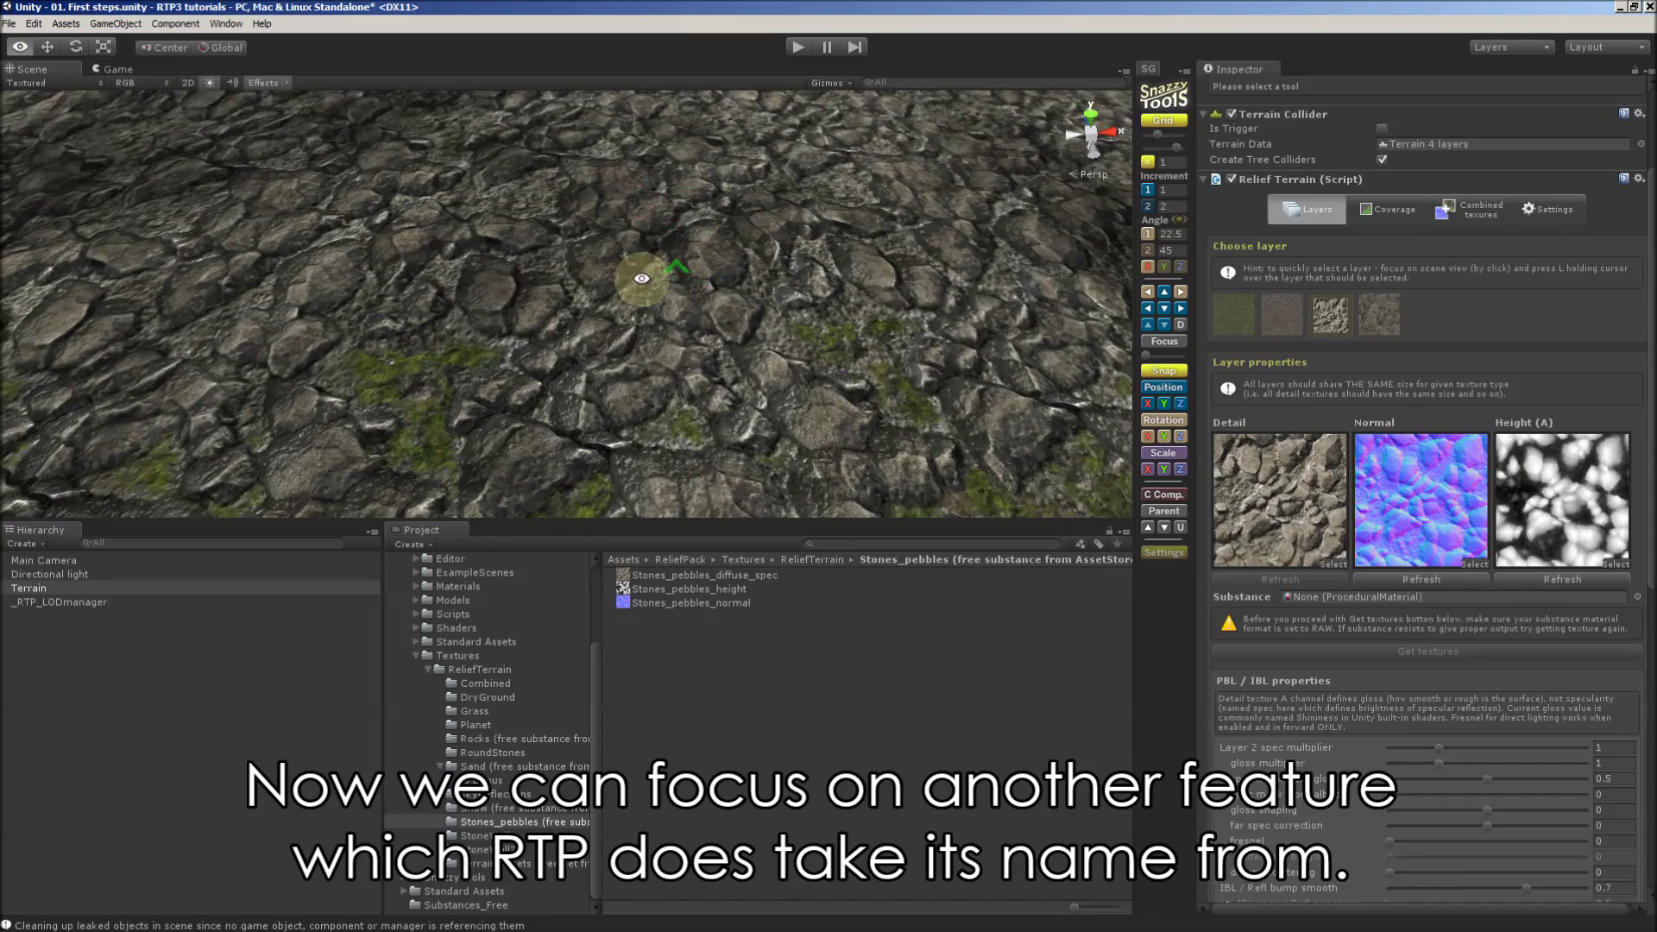
click(1519, 210)
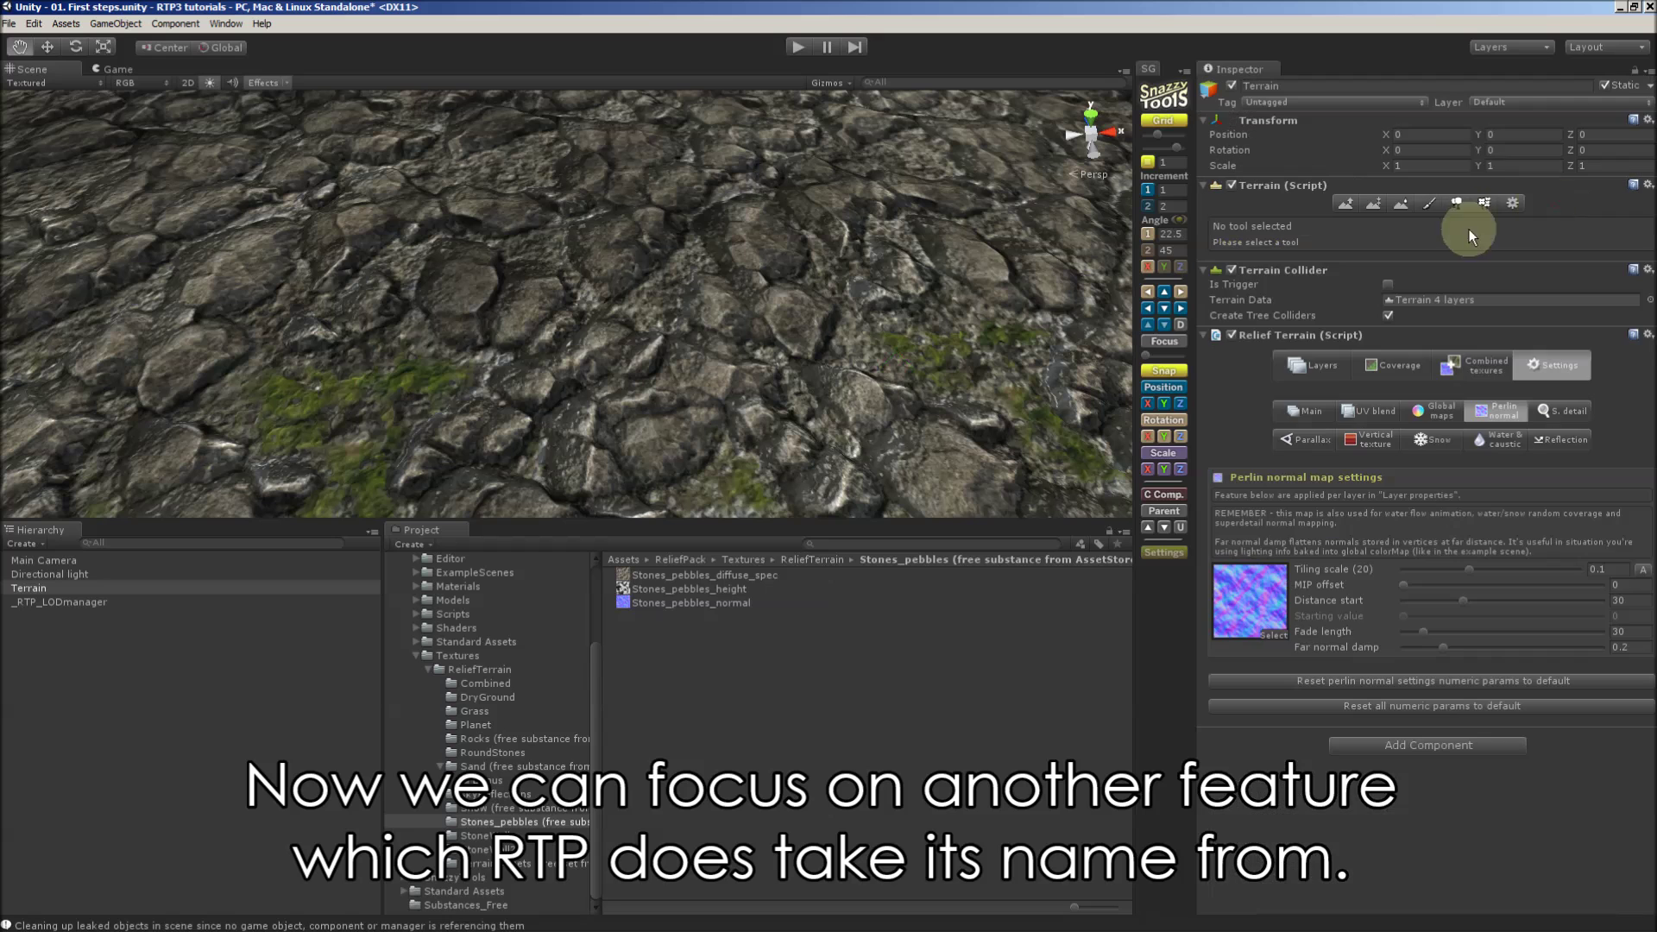
click(1312, 440)
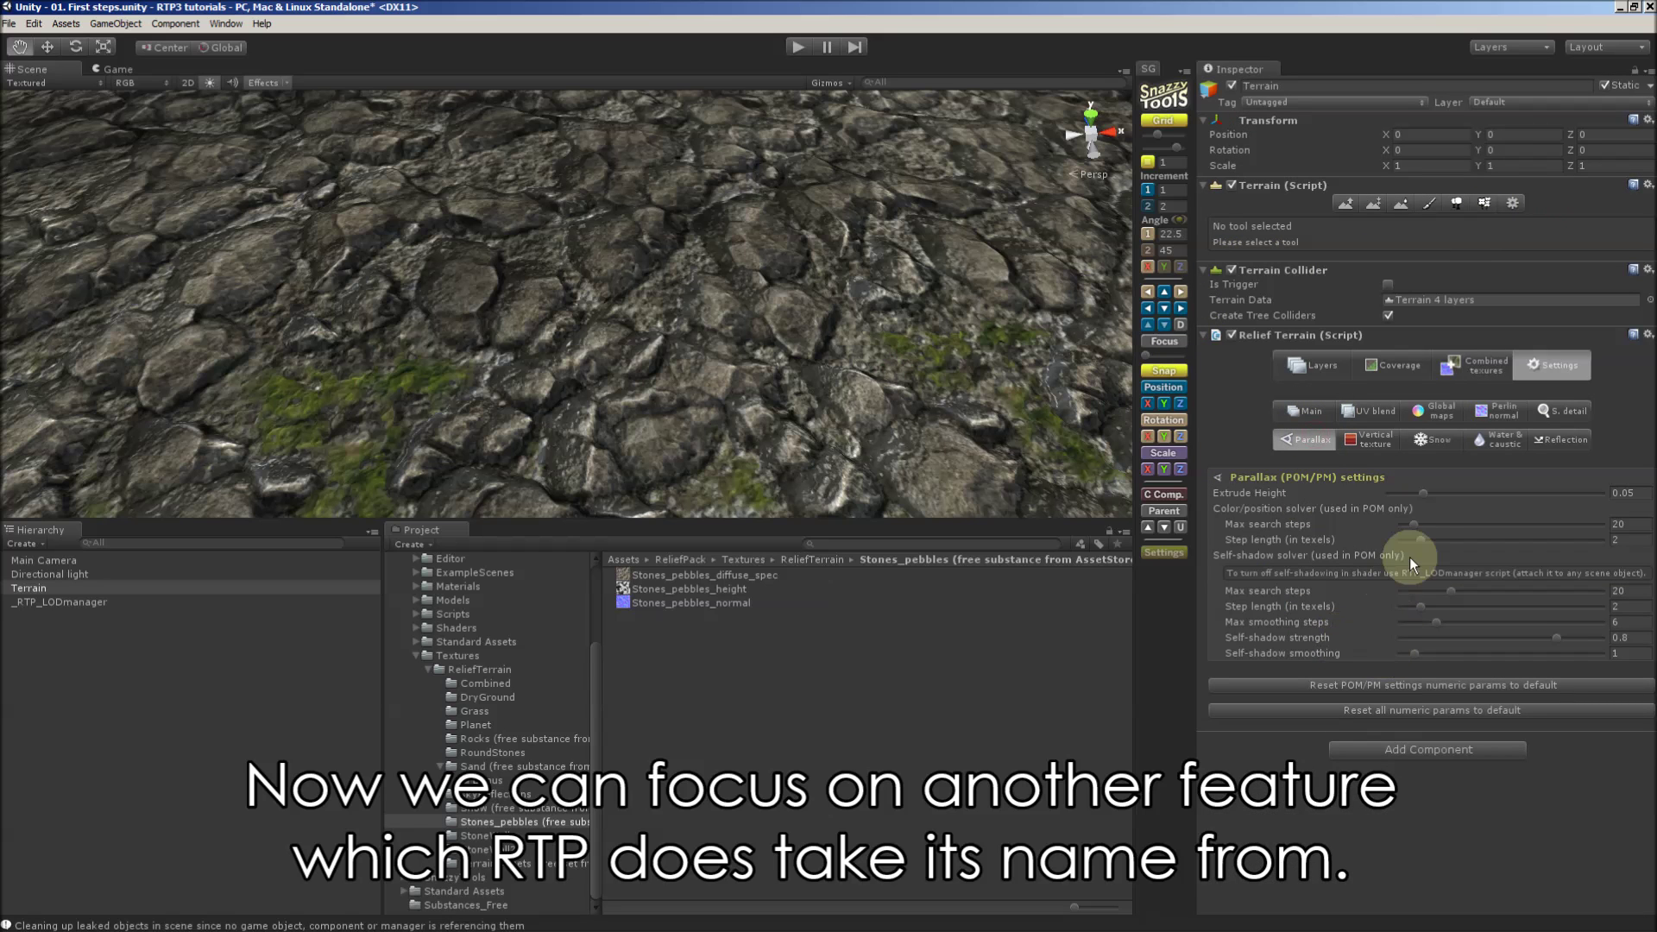
mouse_move(1422, 493)
mouse_down()
mouse_move(1382, 495)
mouse_move(1606, 504)
mouse_move(1415, 512)
mouse_up()
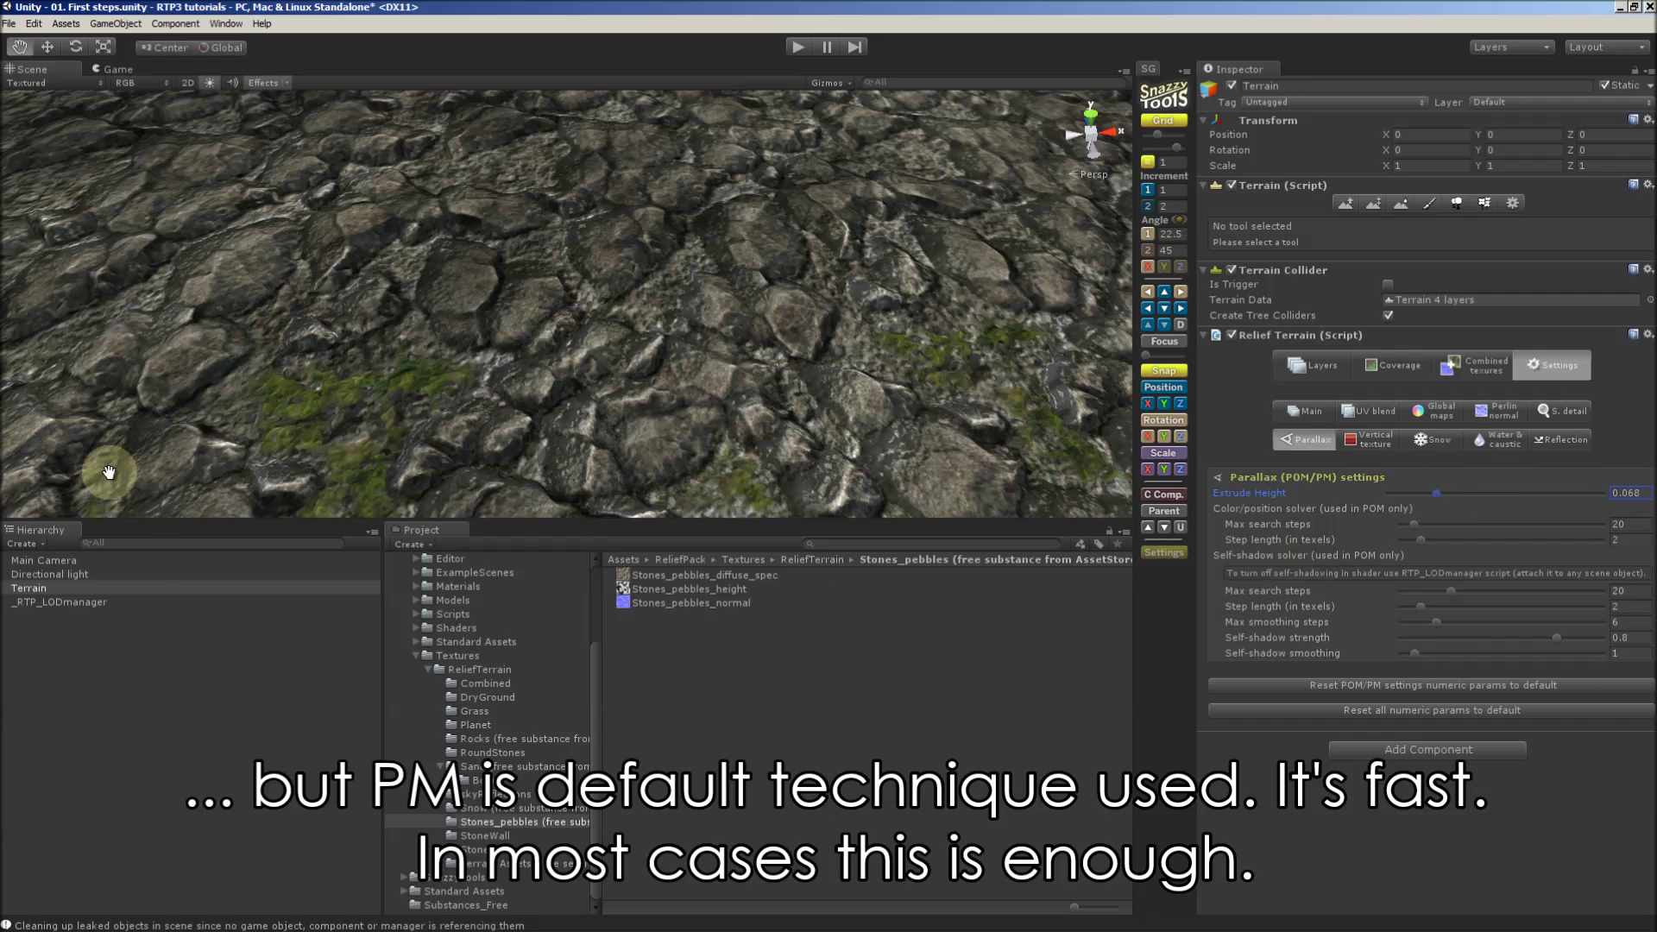
click(81, 601)
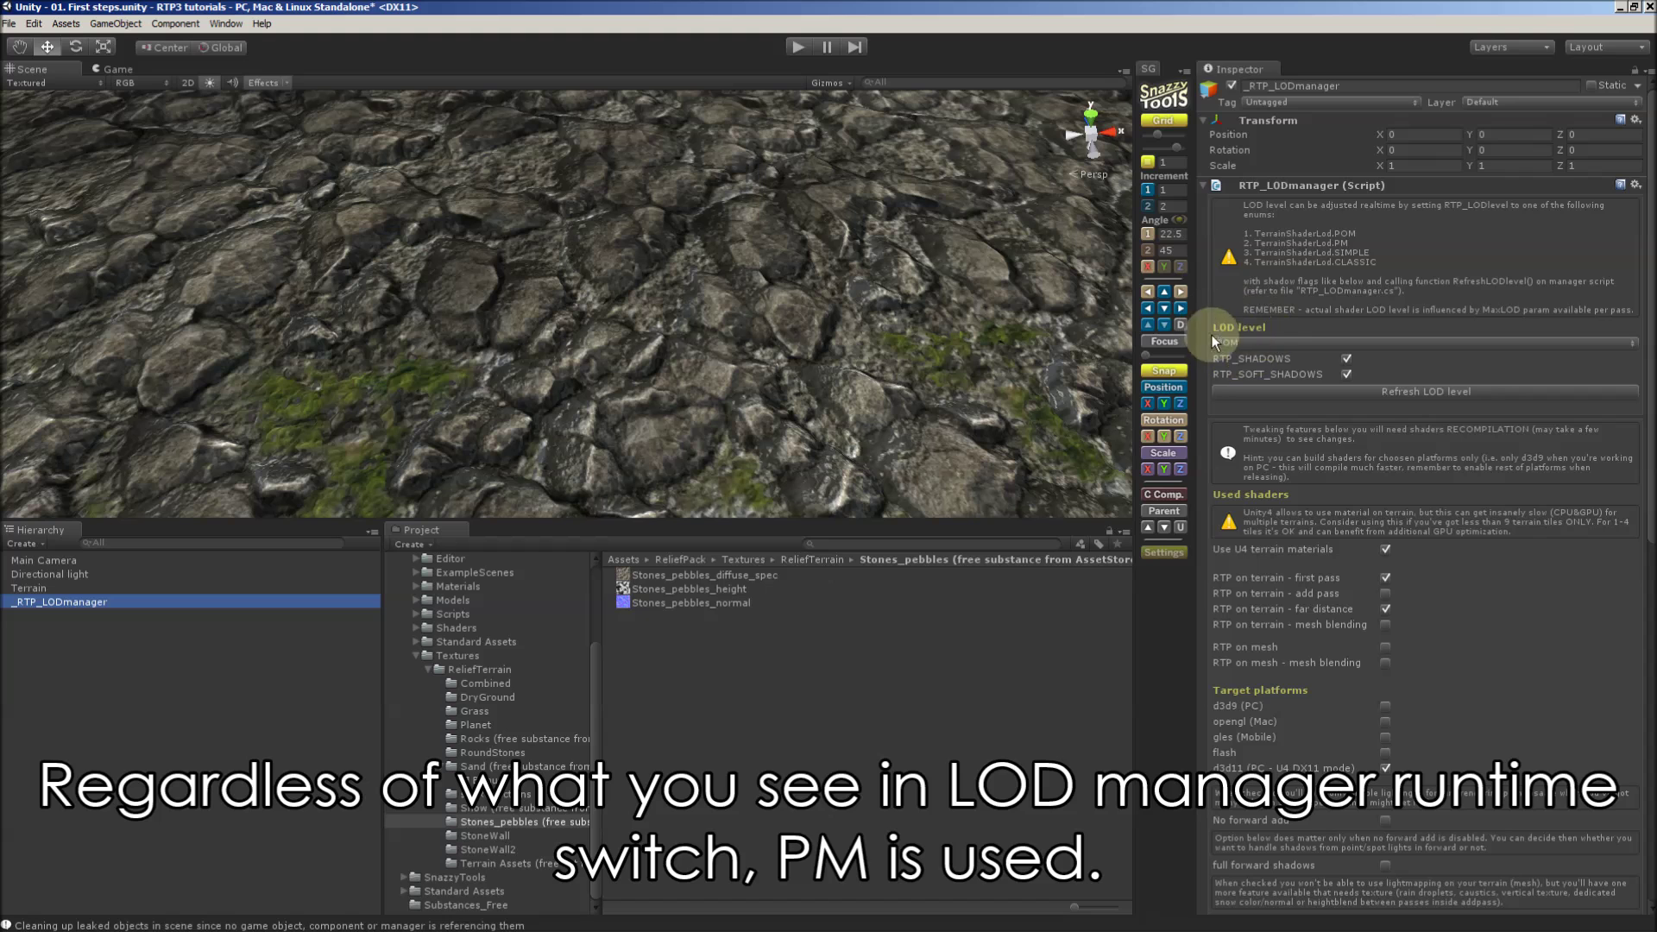
Set the _RTP_LODmanager MaxLOD to POM_Soft Shadows and refresh the LOD level.
scroll(1536, 606, down, 12)
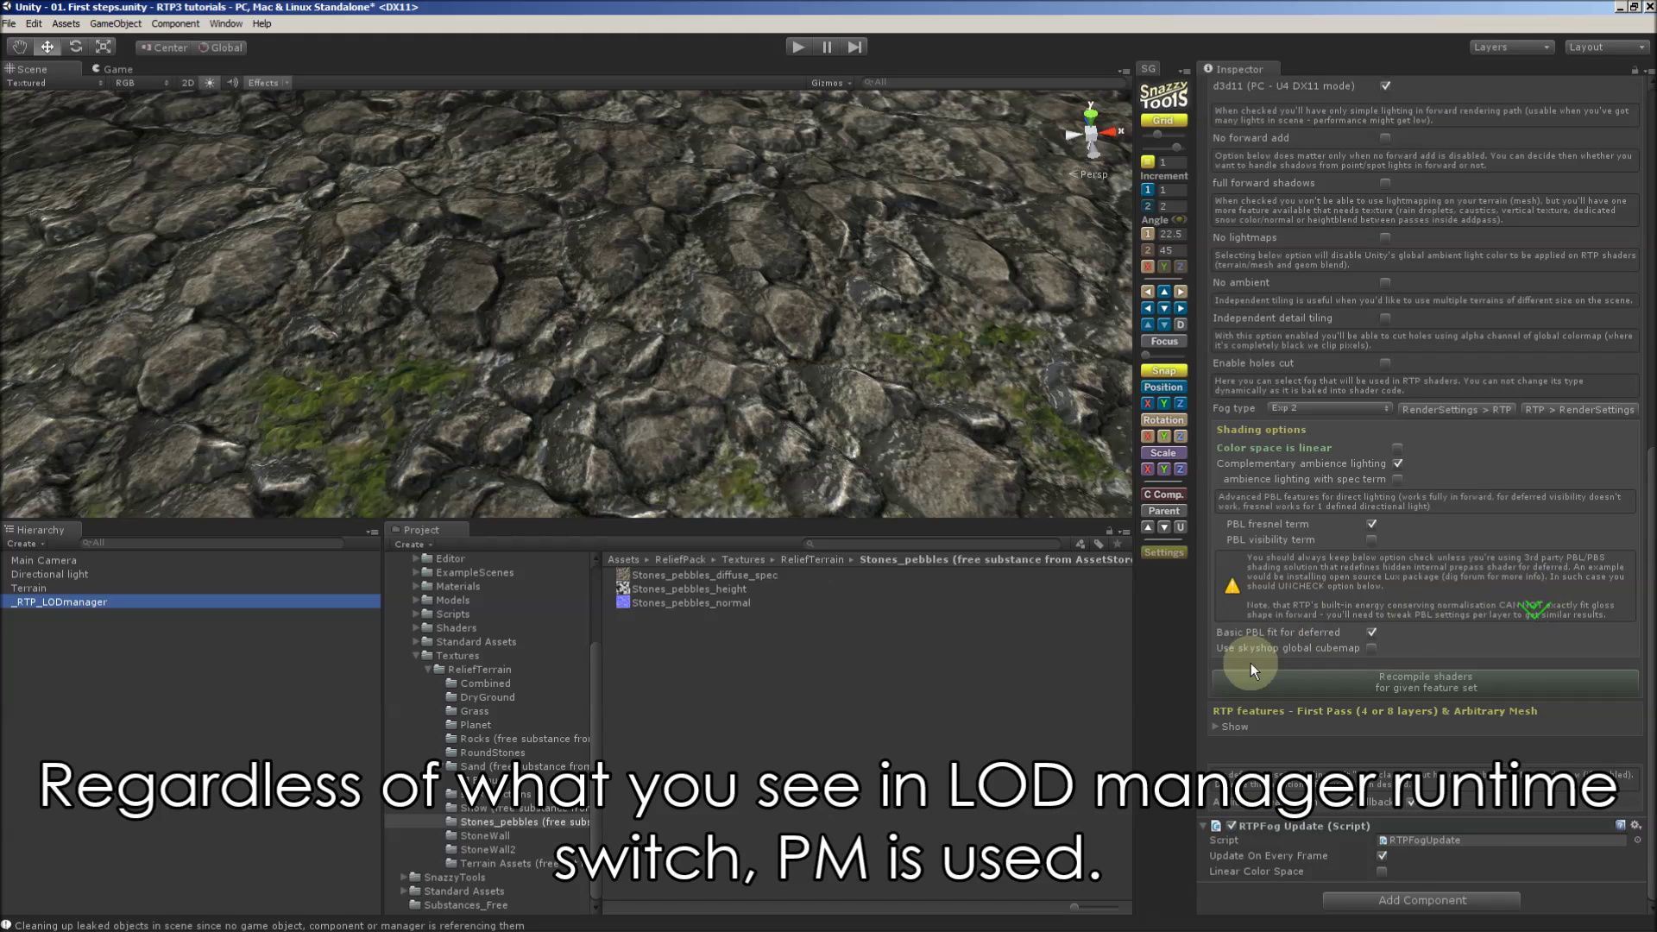
click(1219, 725)
scroll(1479, 687, down, 5)
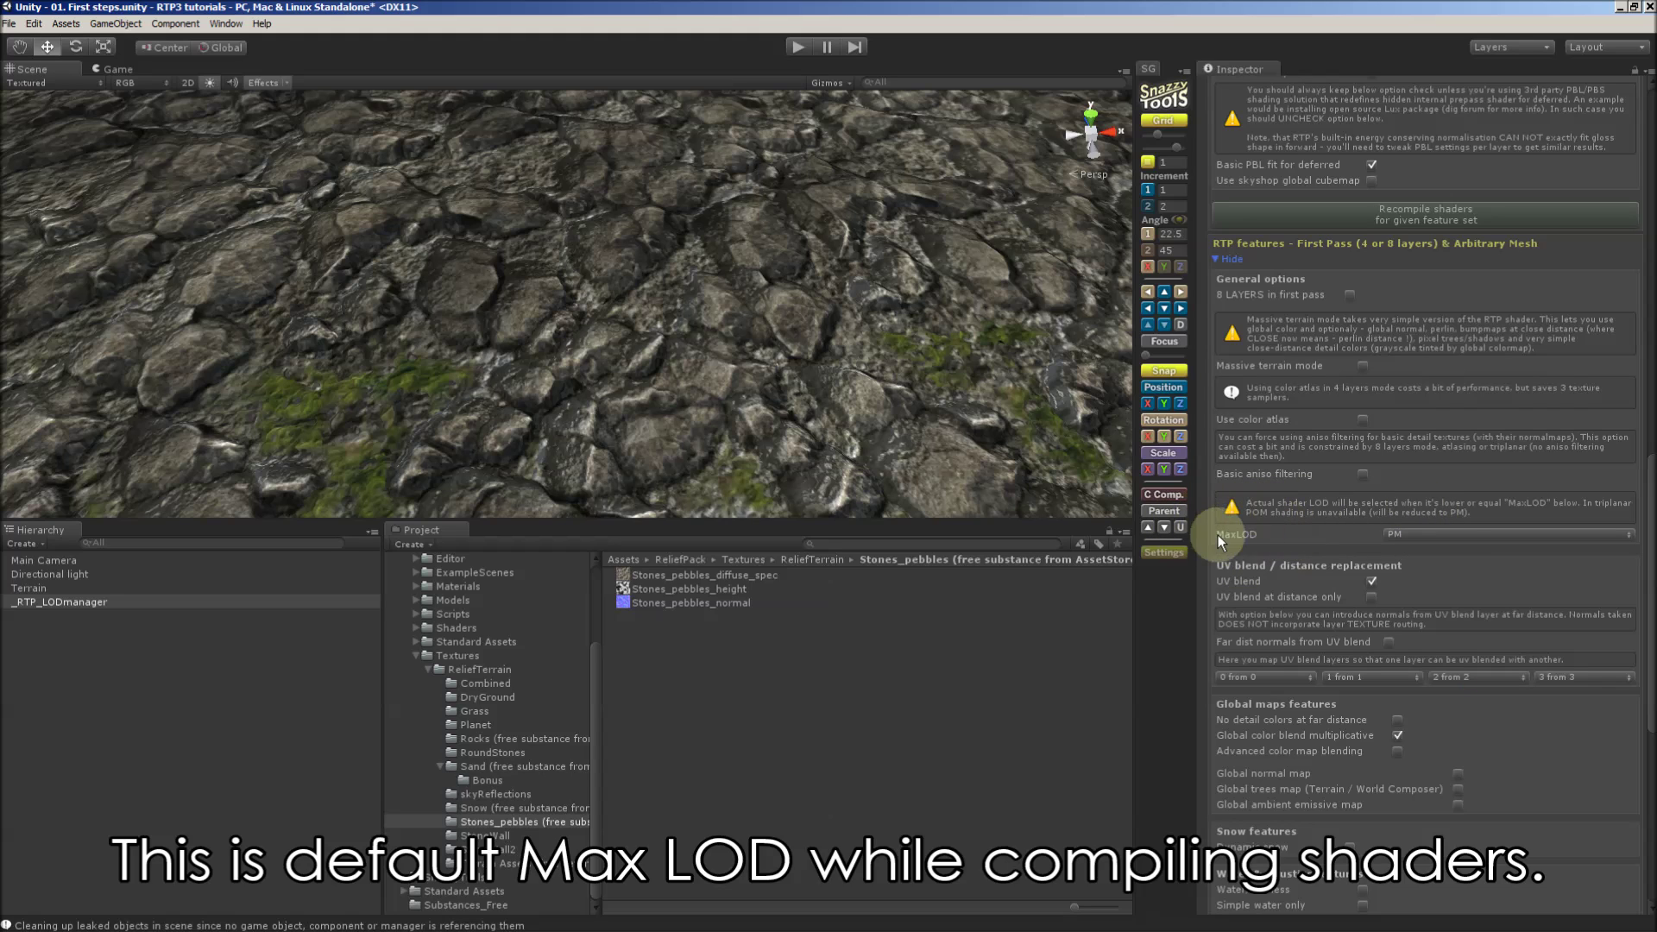
click(1455, 536)
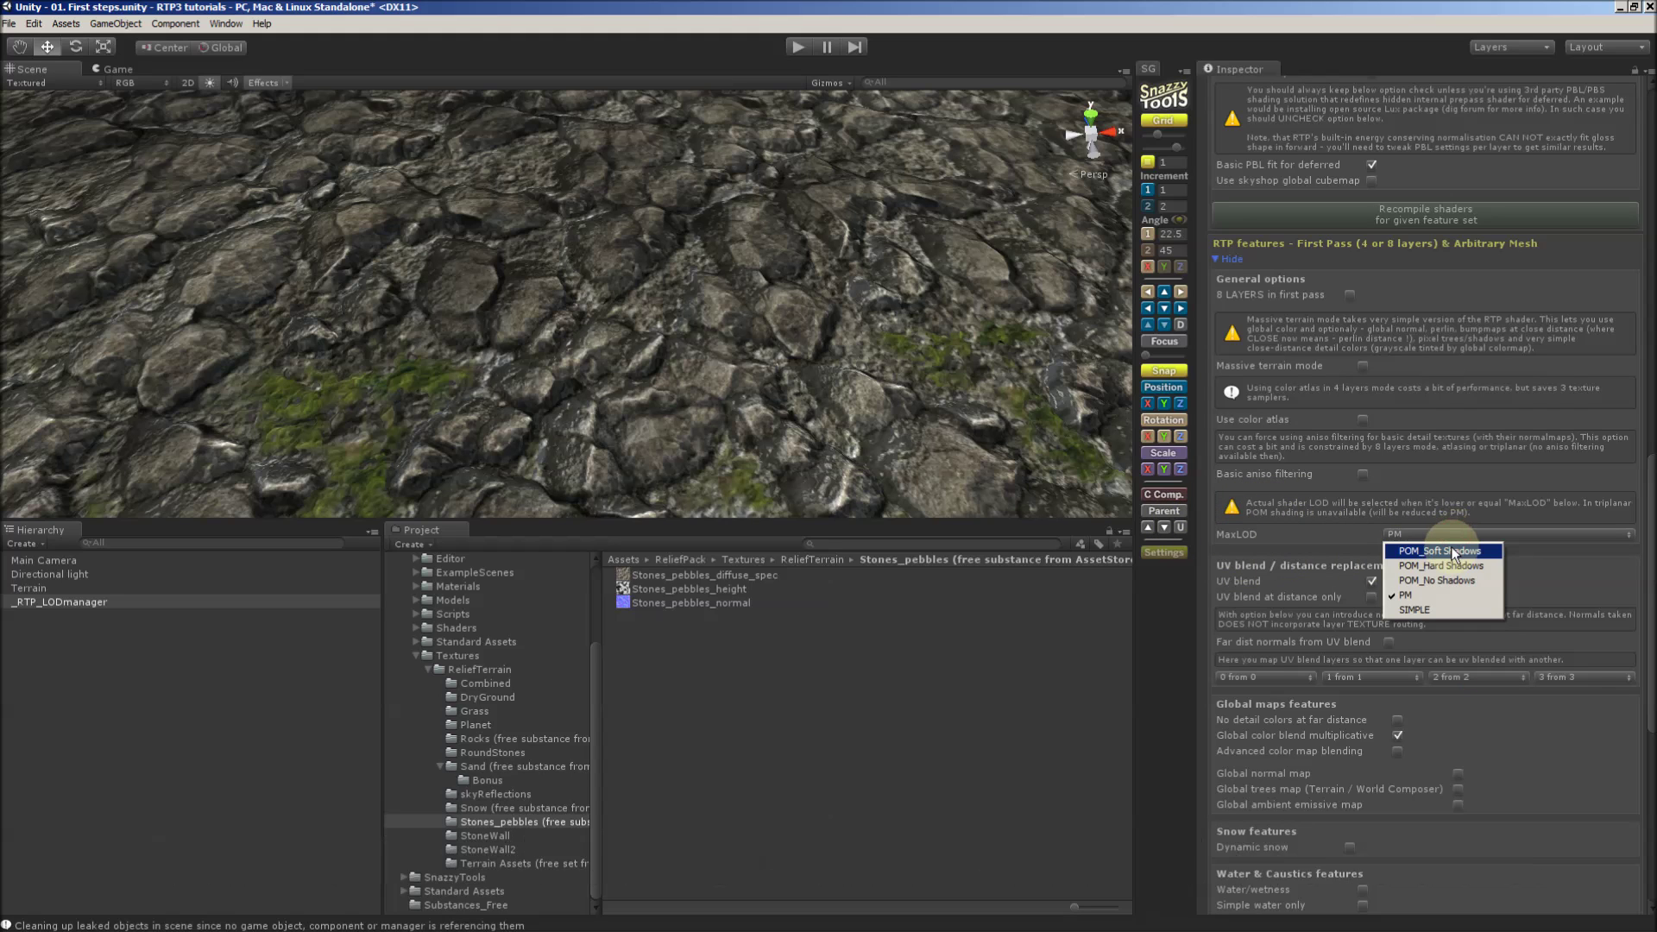
click(1452, 552)
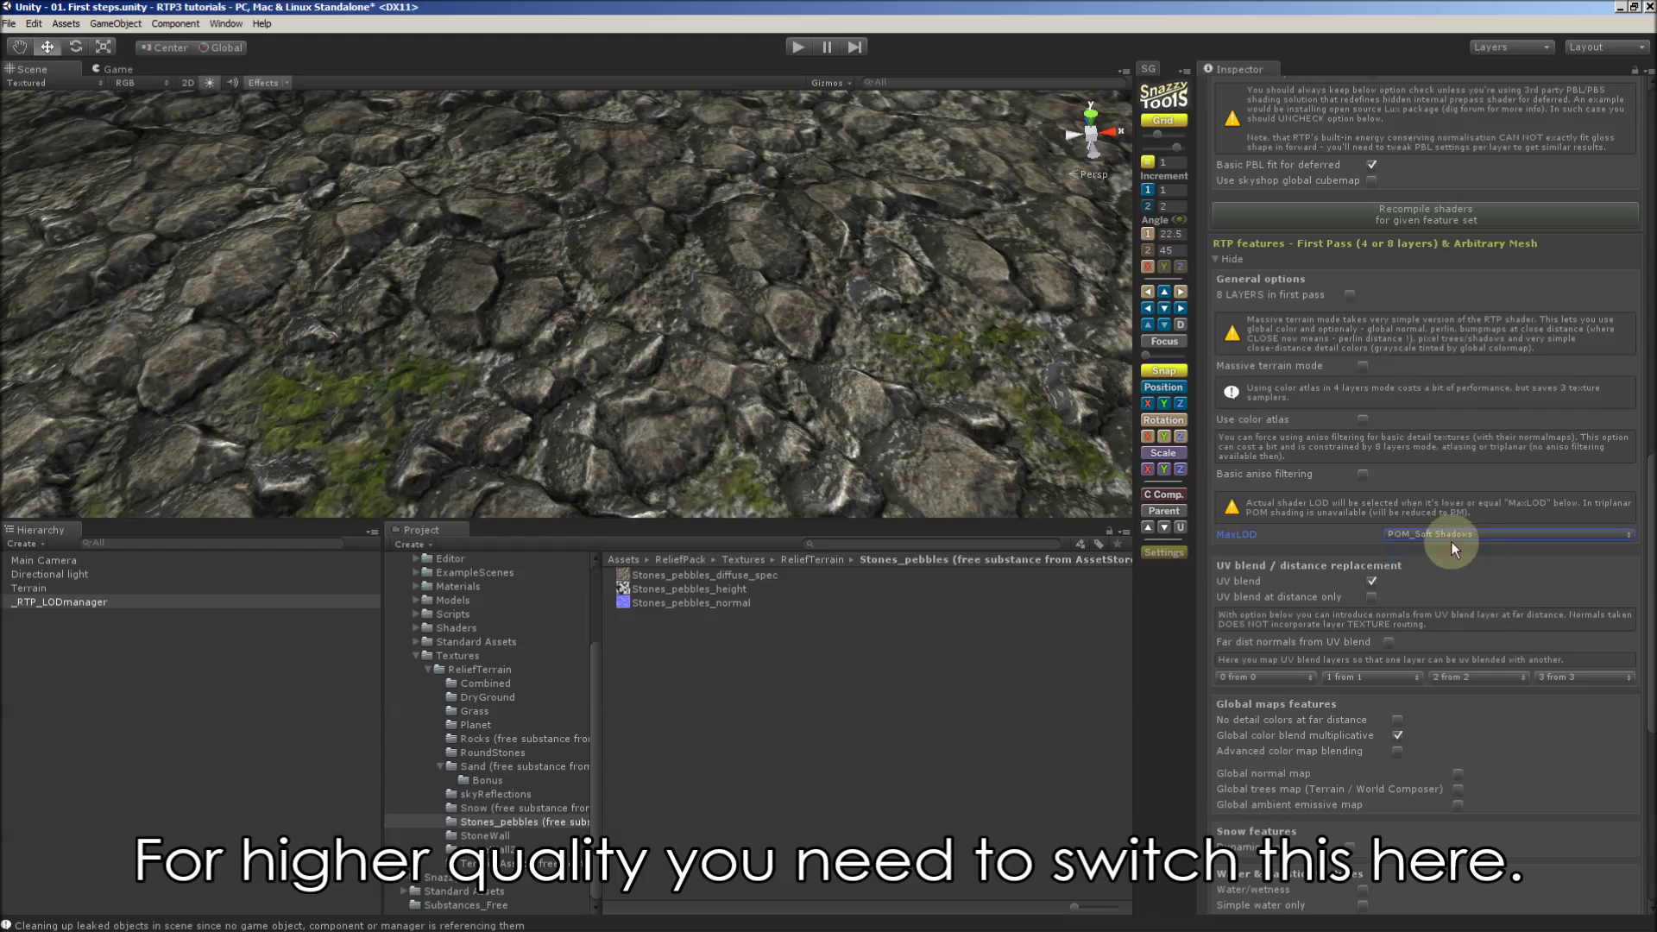
click(1452, 535)
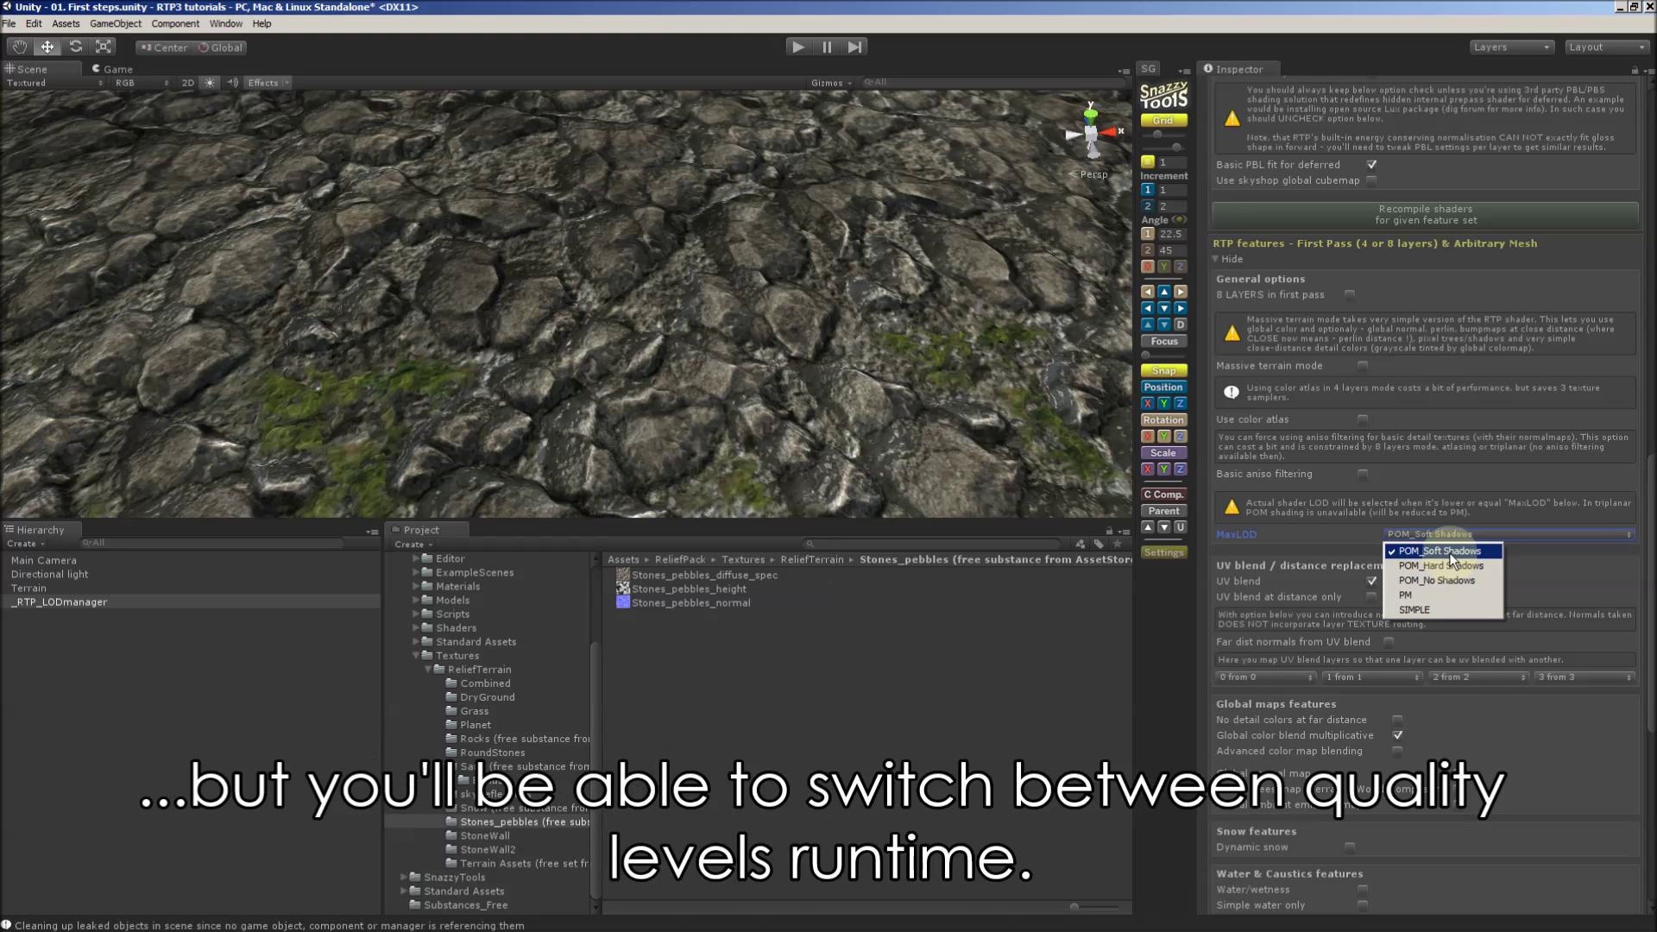
click(1451, 552)
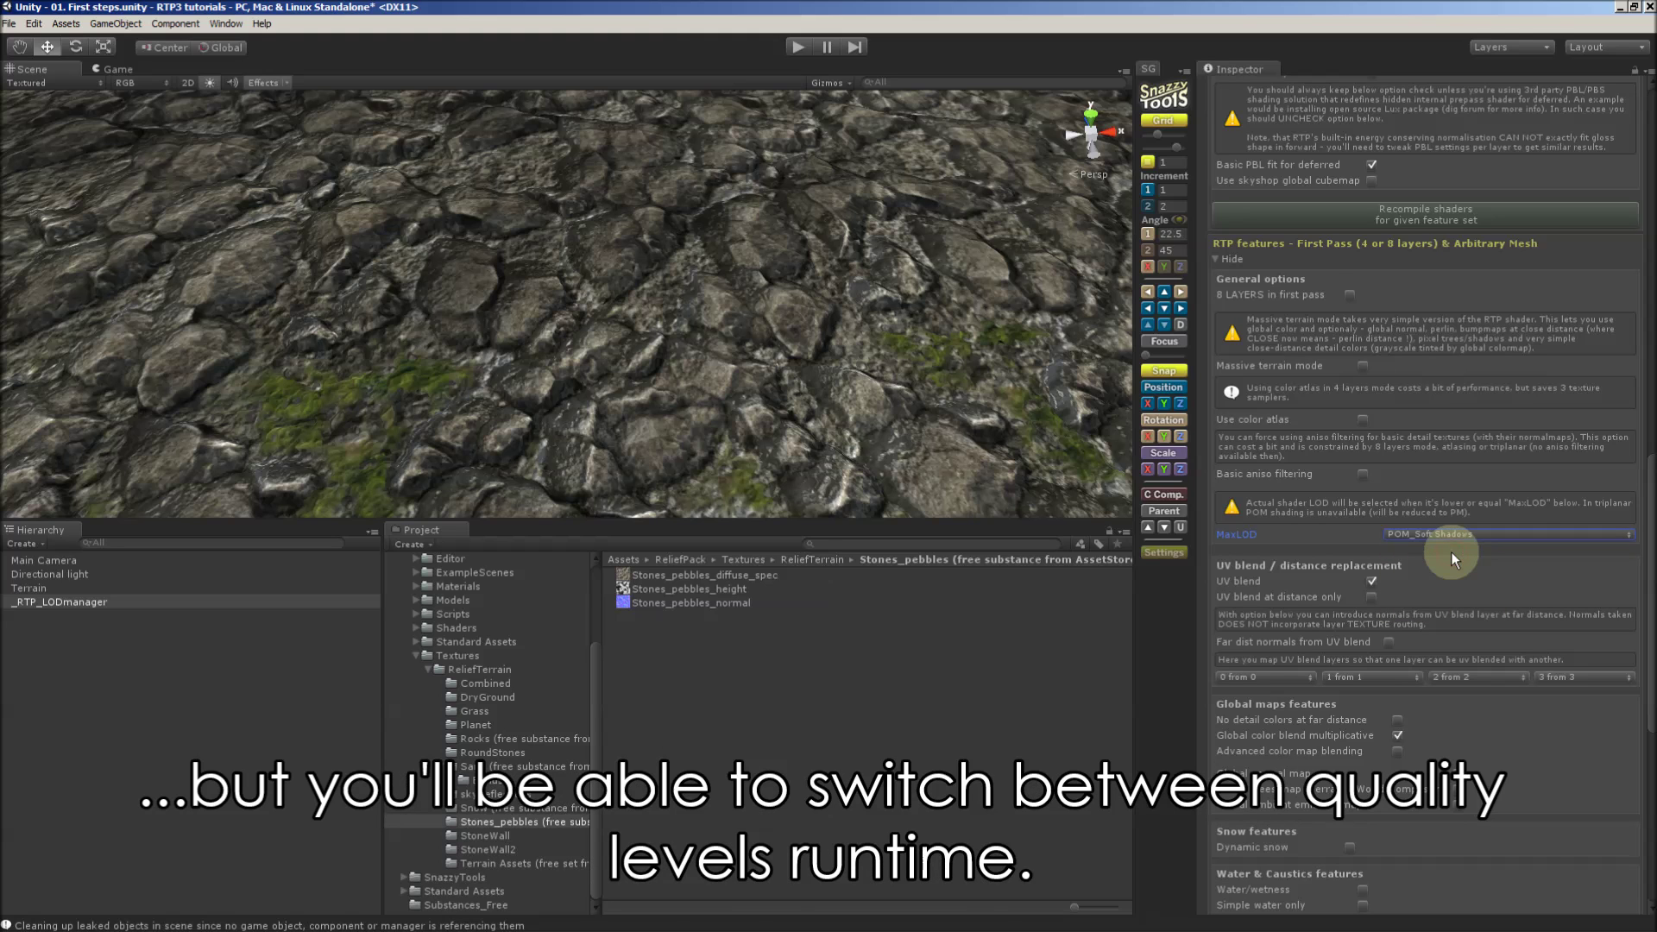
scroll(1451, 553, up, 4)
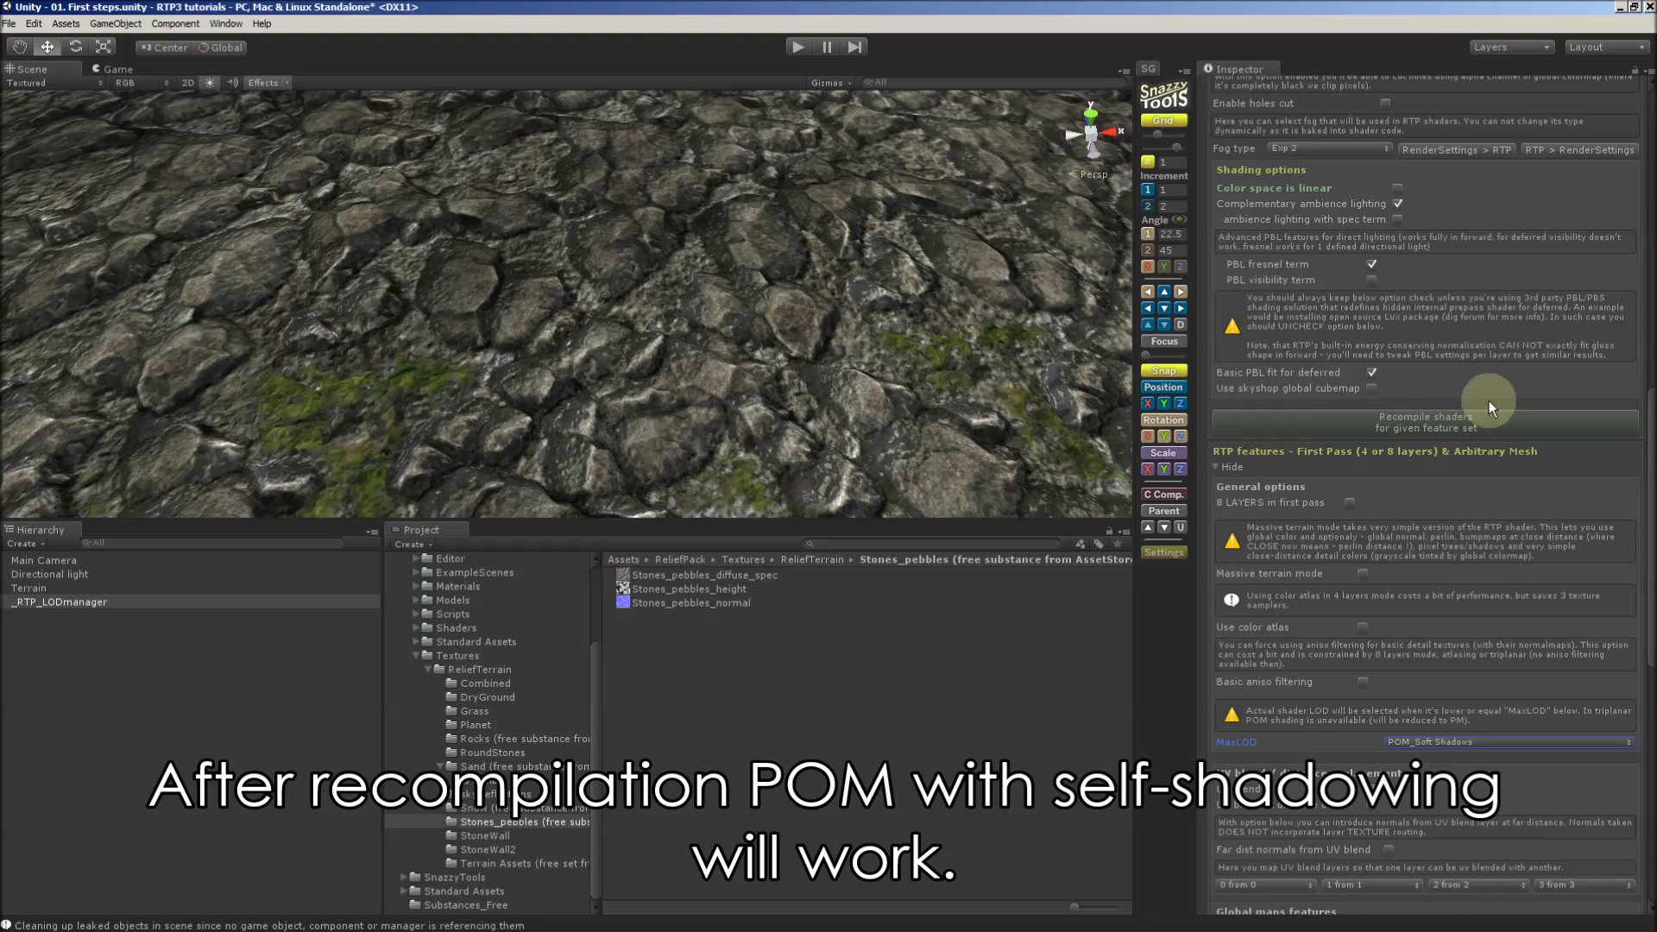
scroll(1489, 399, up, 15)
click(1299, 333)
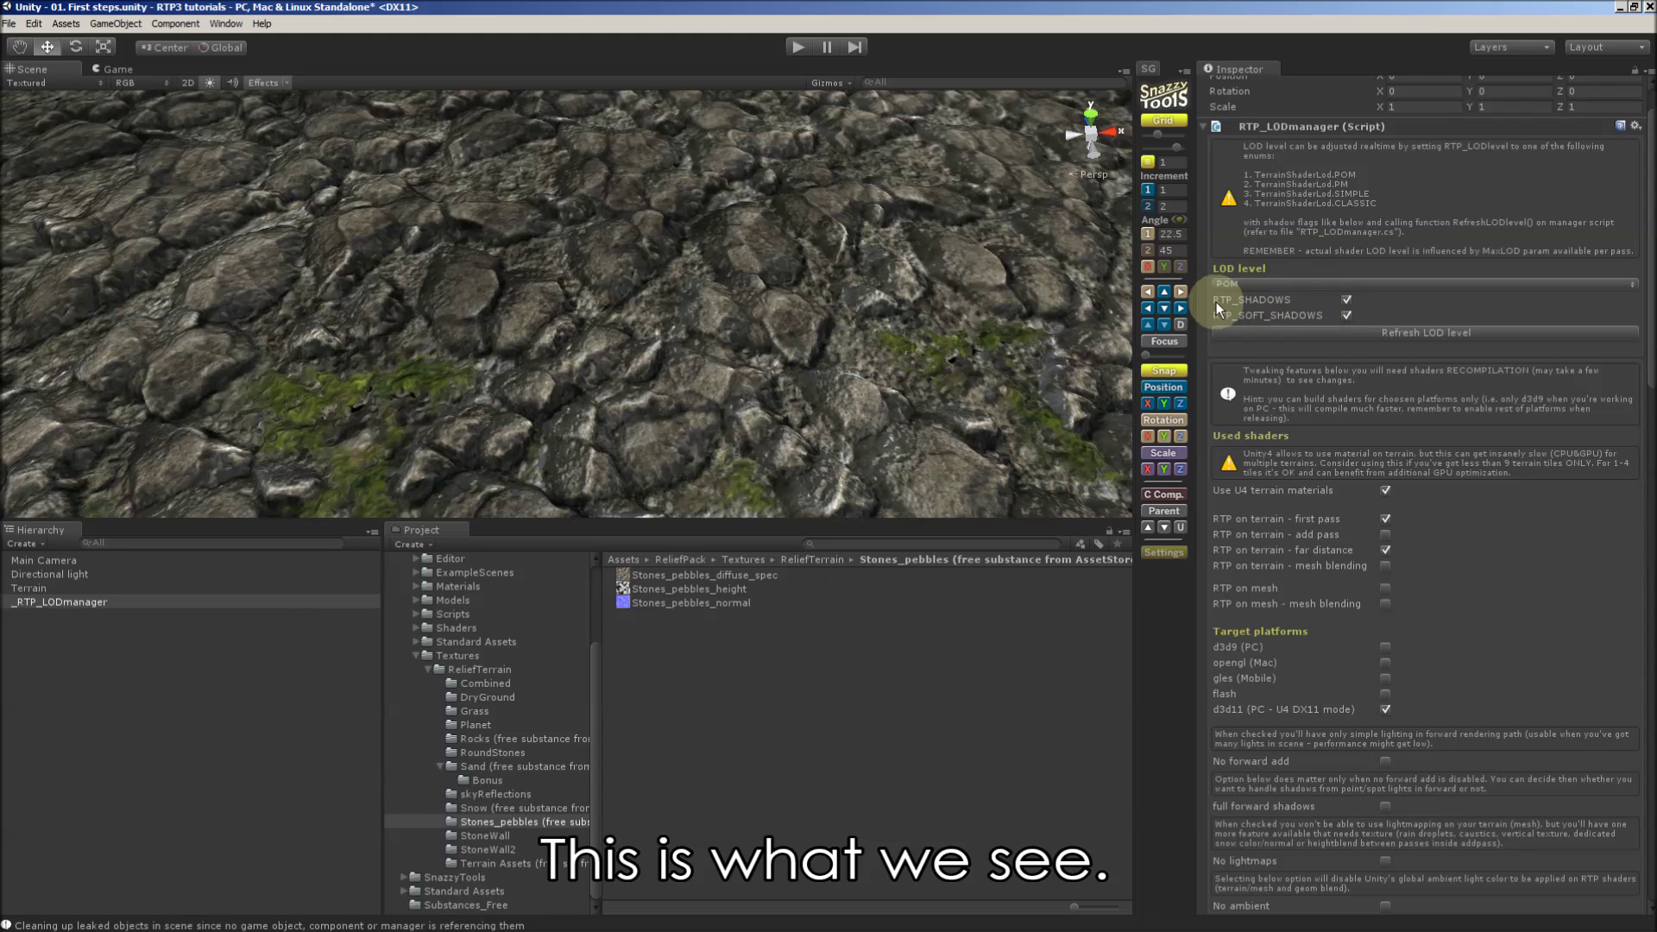
Rotate the Directional light to X 22.5, Y 270 for low-angle shadows, then reselect the Terrain.
click(50, 574)
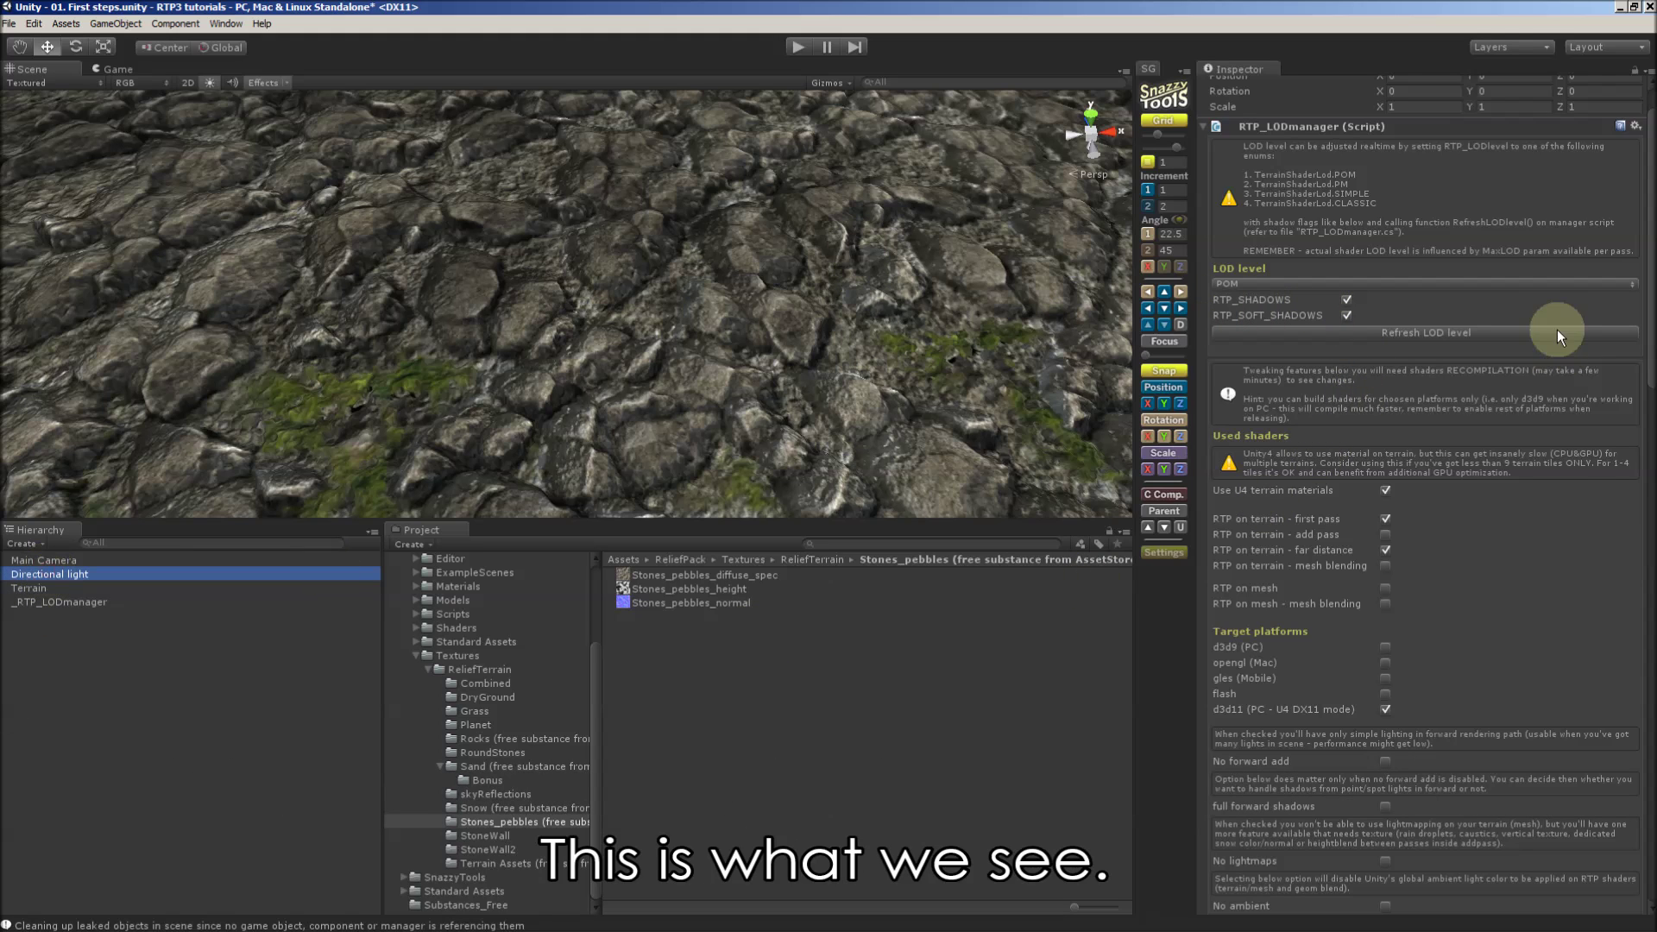
click(1391, 149)
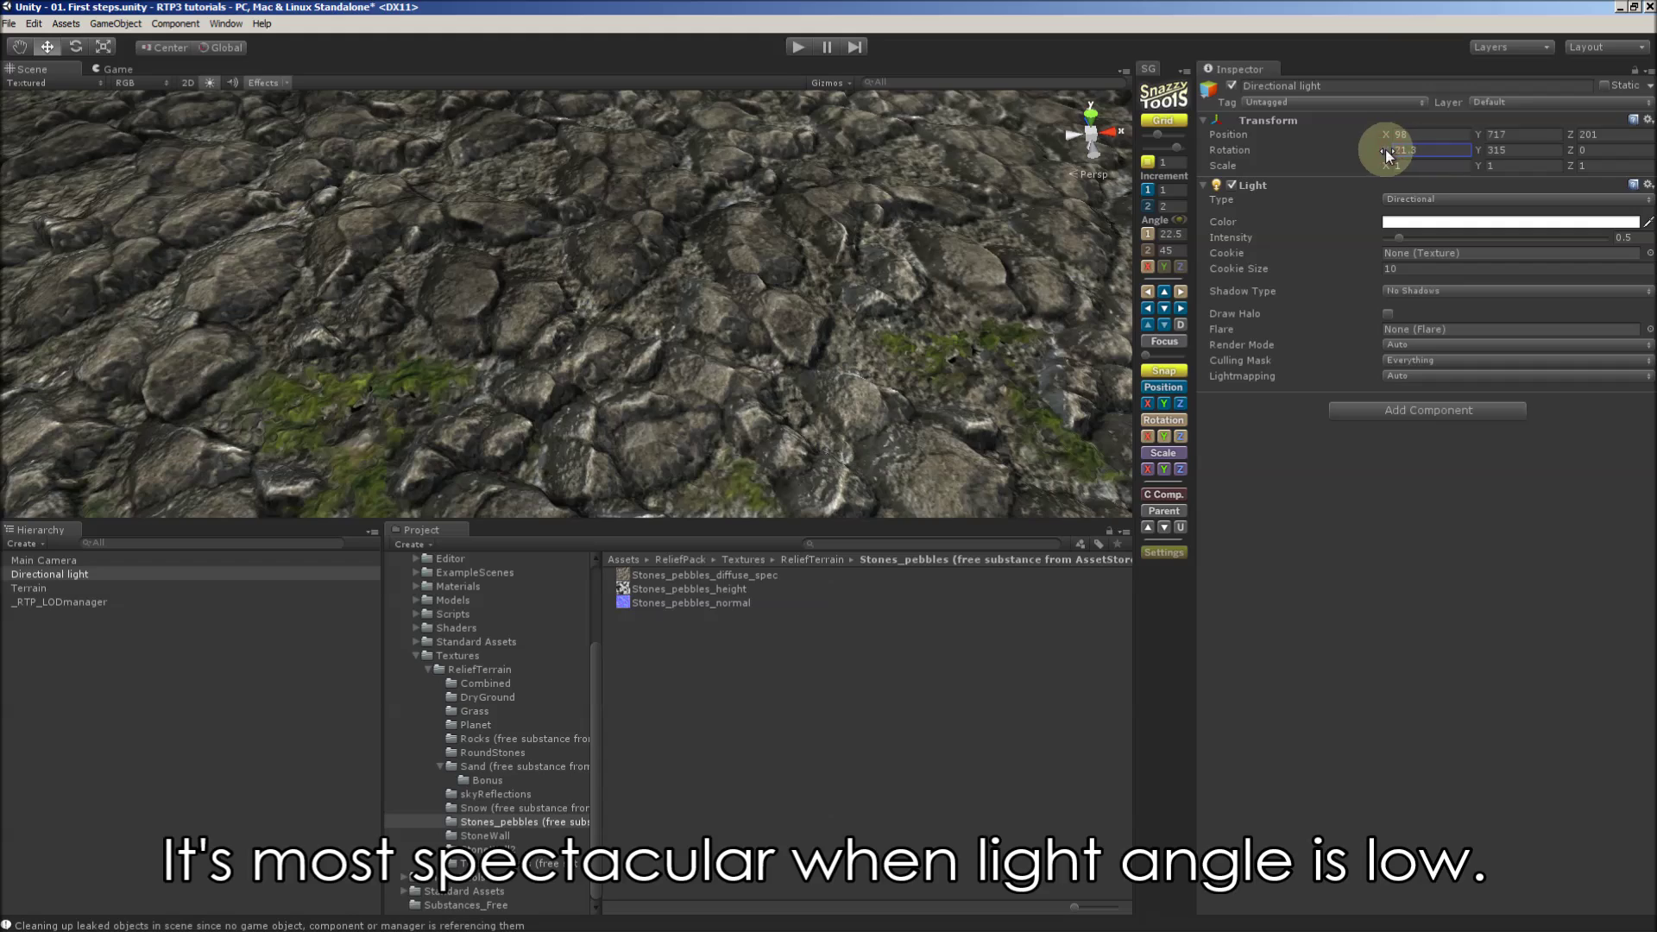
click(1481, 152)
drag(1481, 152, 518, 337)
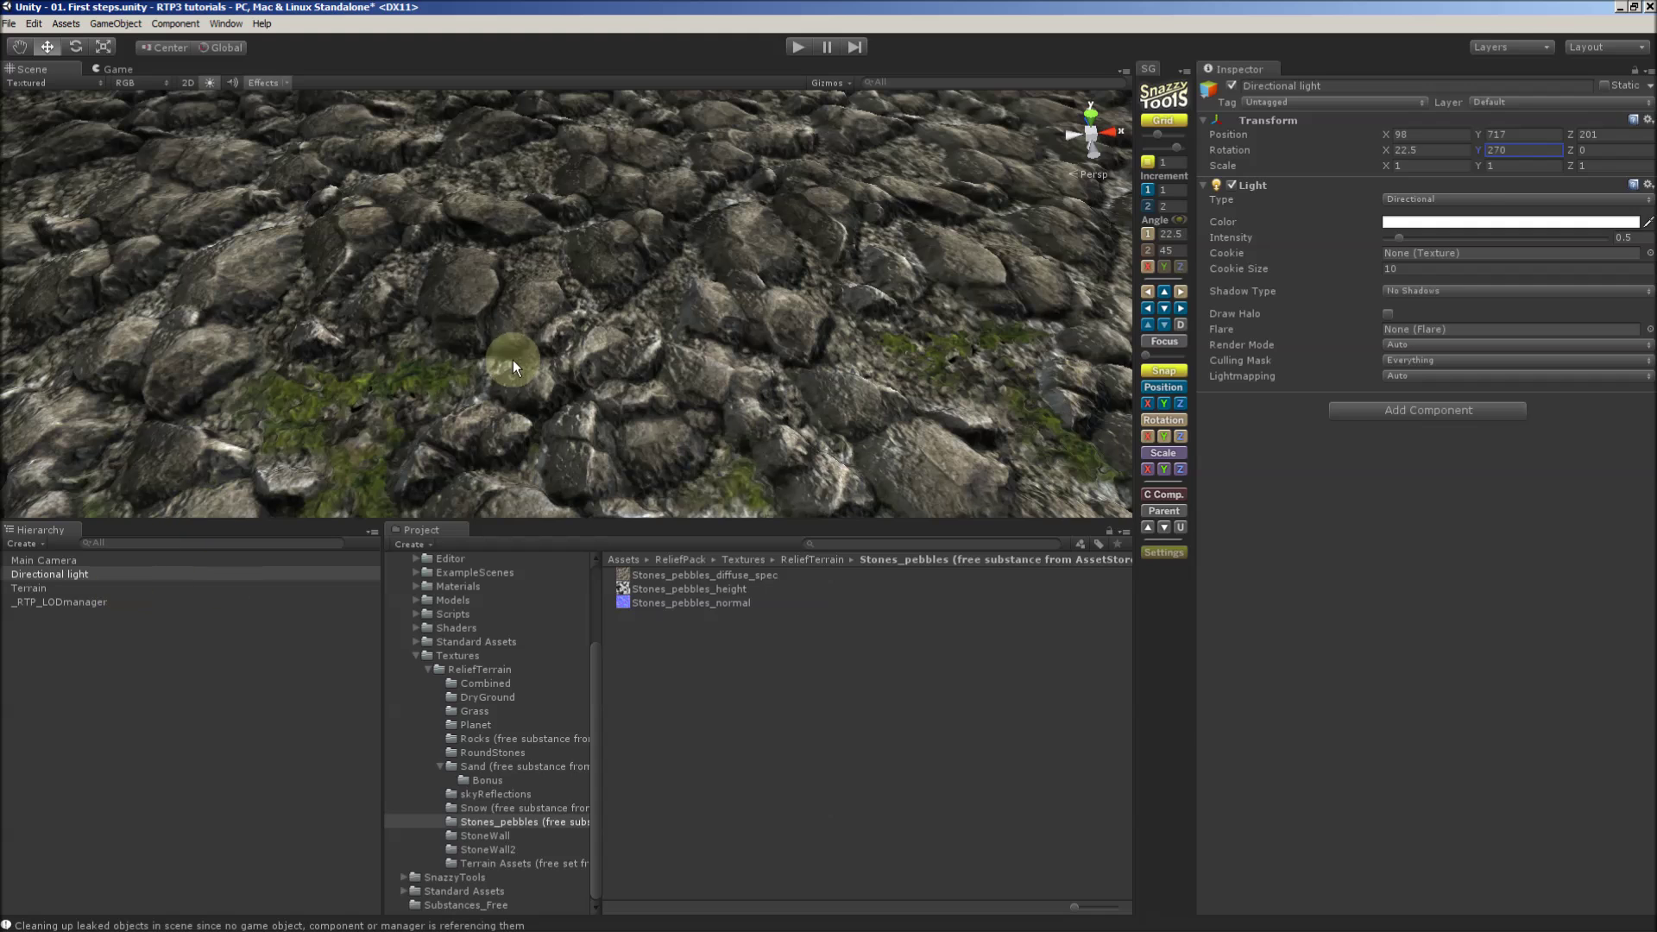
click(588, 388)
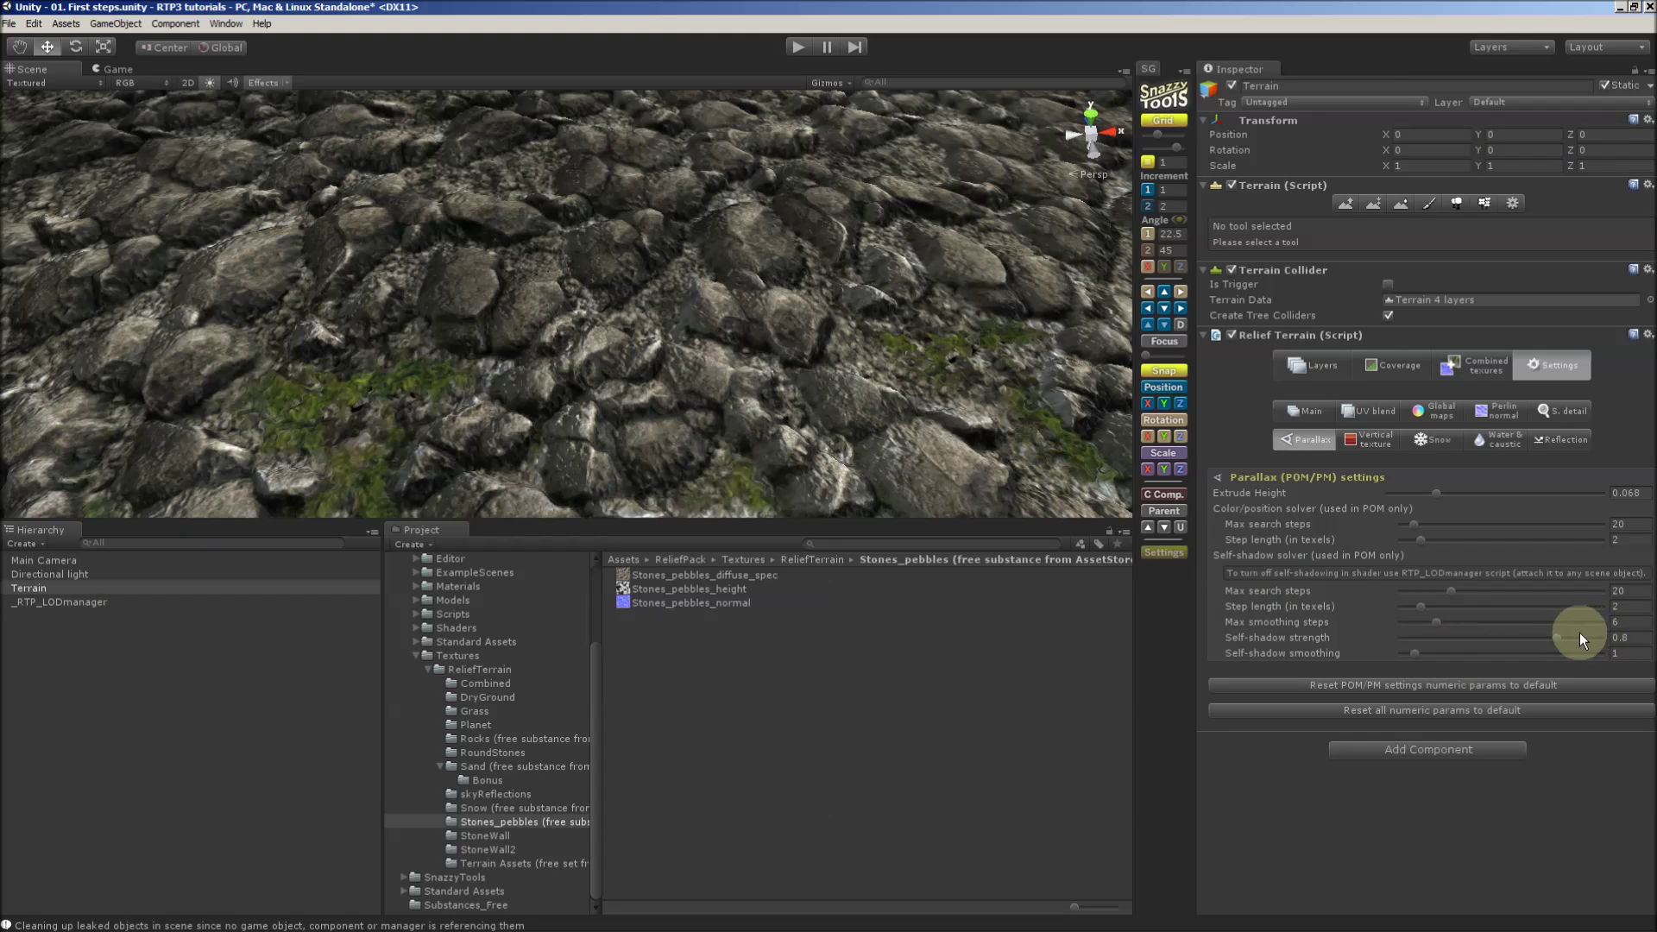
Set POM self-shadow strength to 1 and lower both reflex light diffuse strengths to 0.124.
drag(1557, 638, 1651, 638)
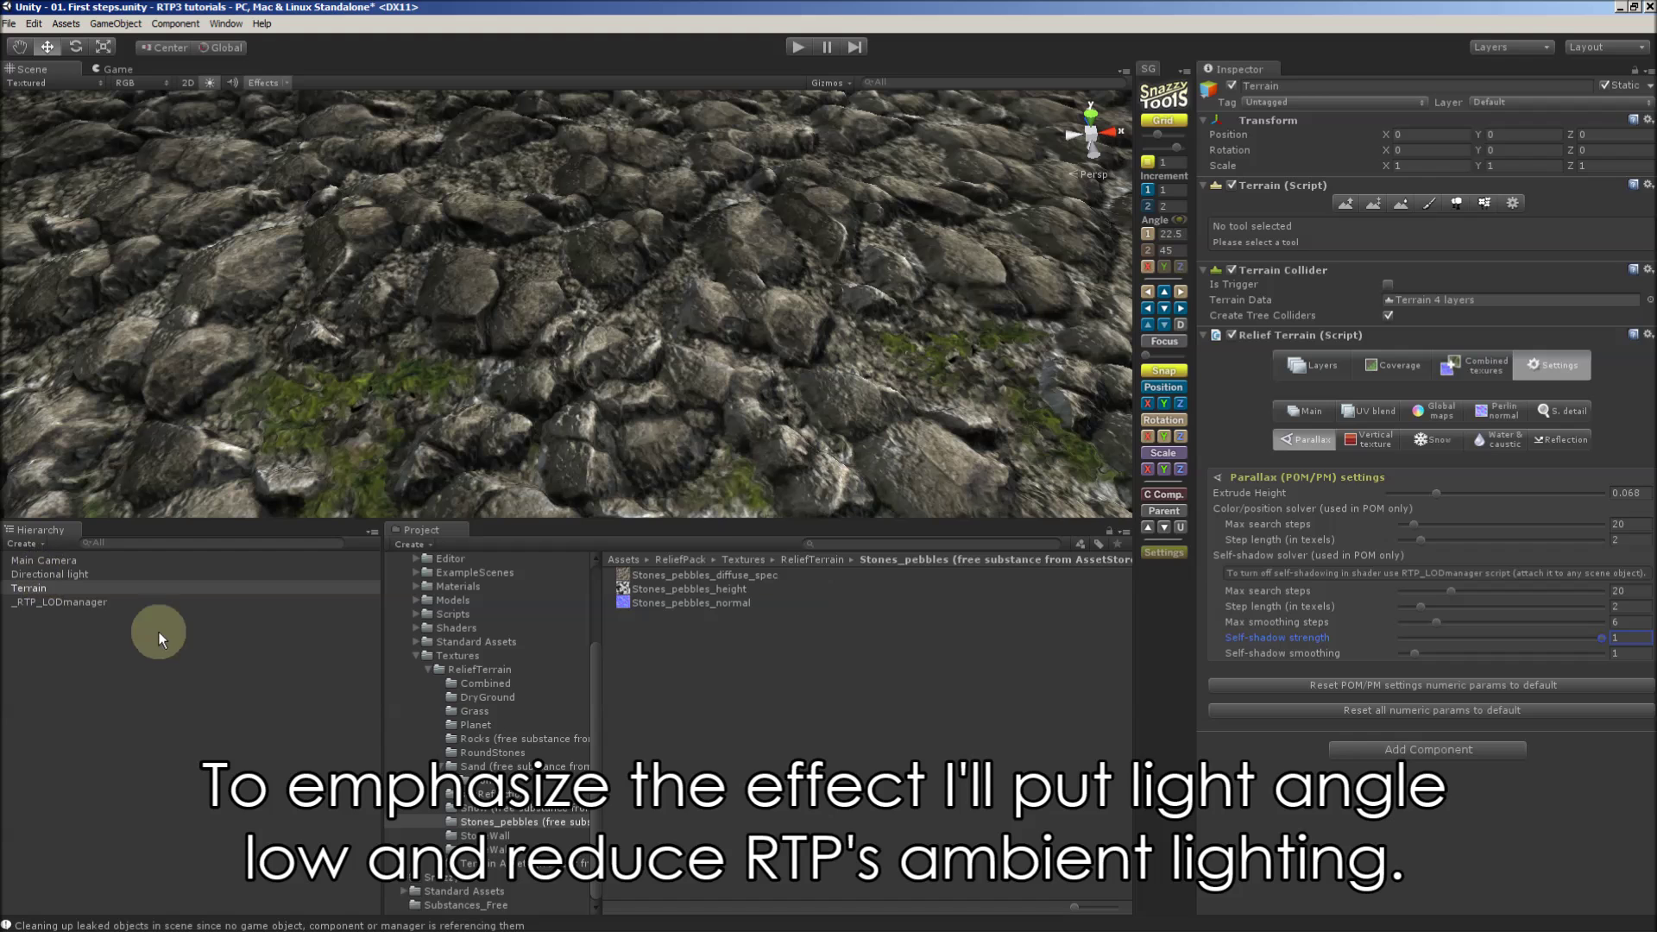
click(1300, 410)
scroll(1470, 594, down, 5)
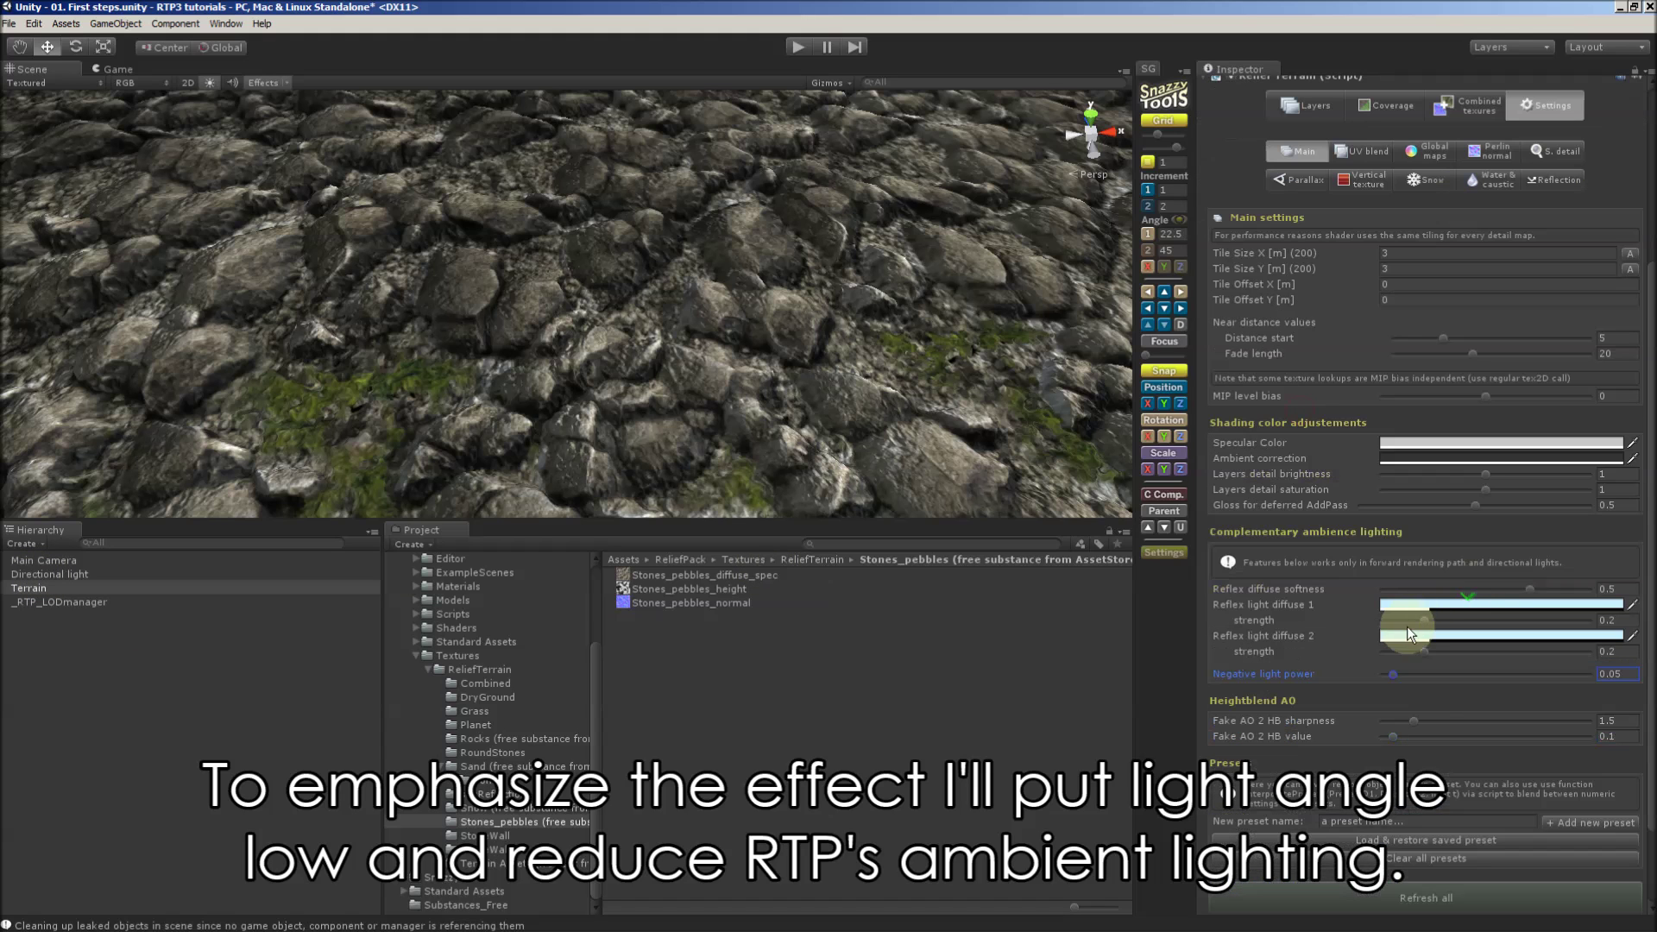
drag(1423, 620, 1415, 653)
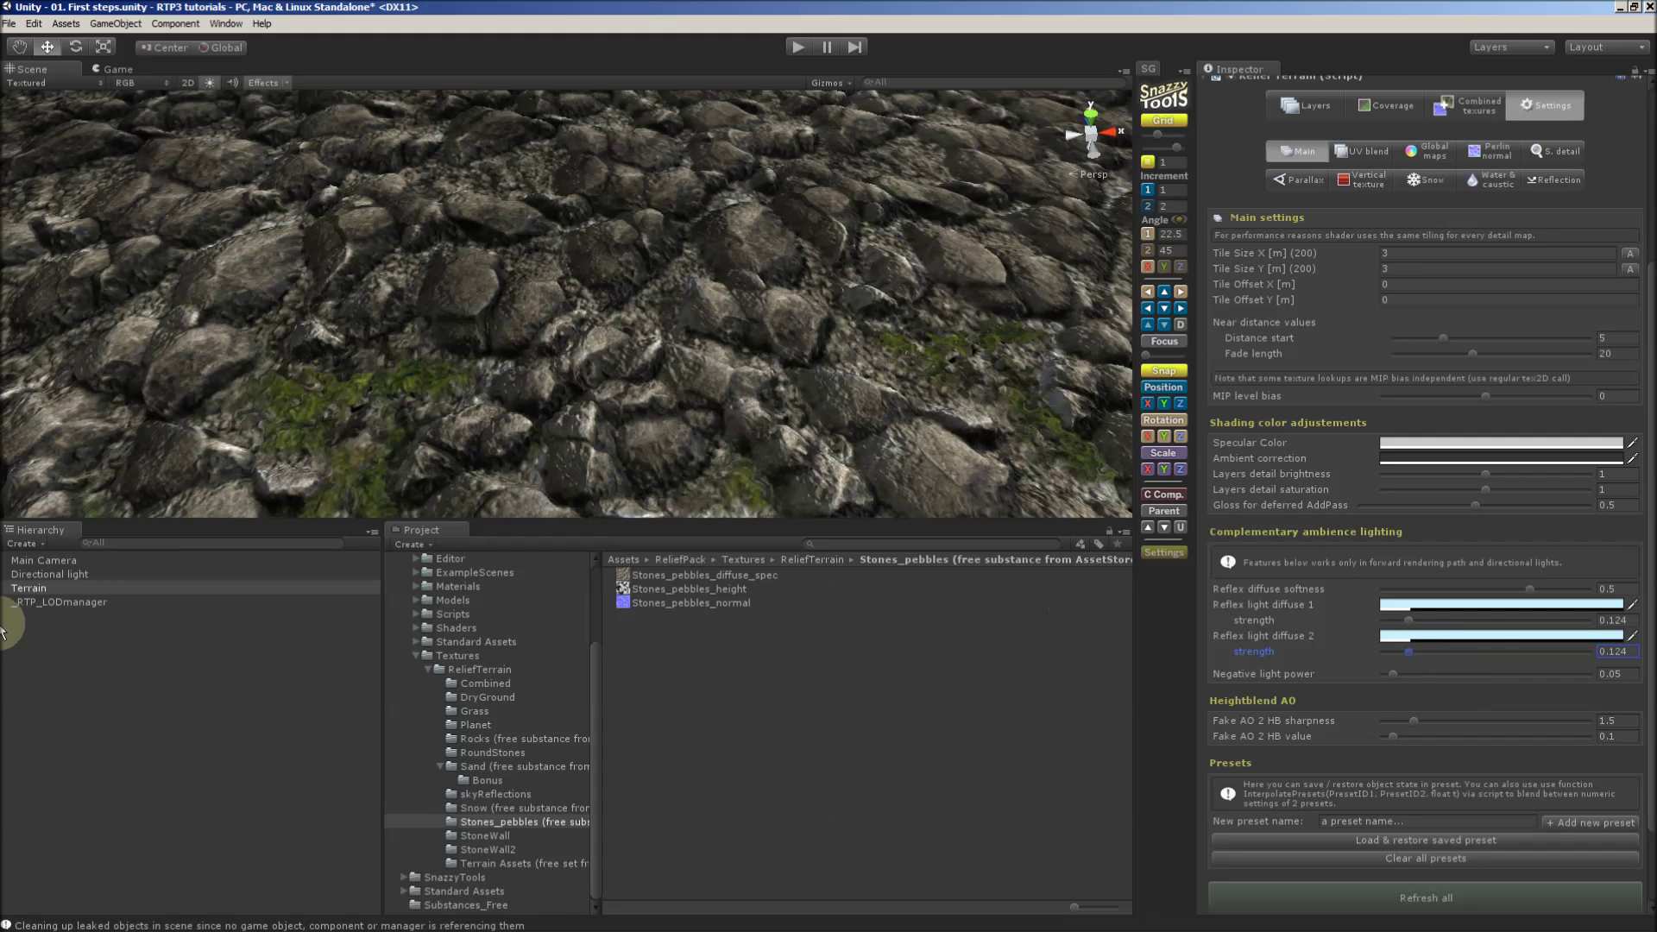
click(39, 574)
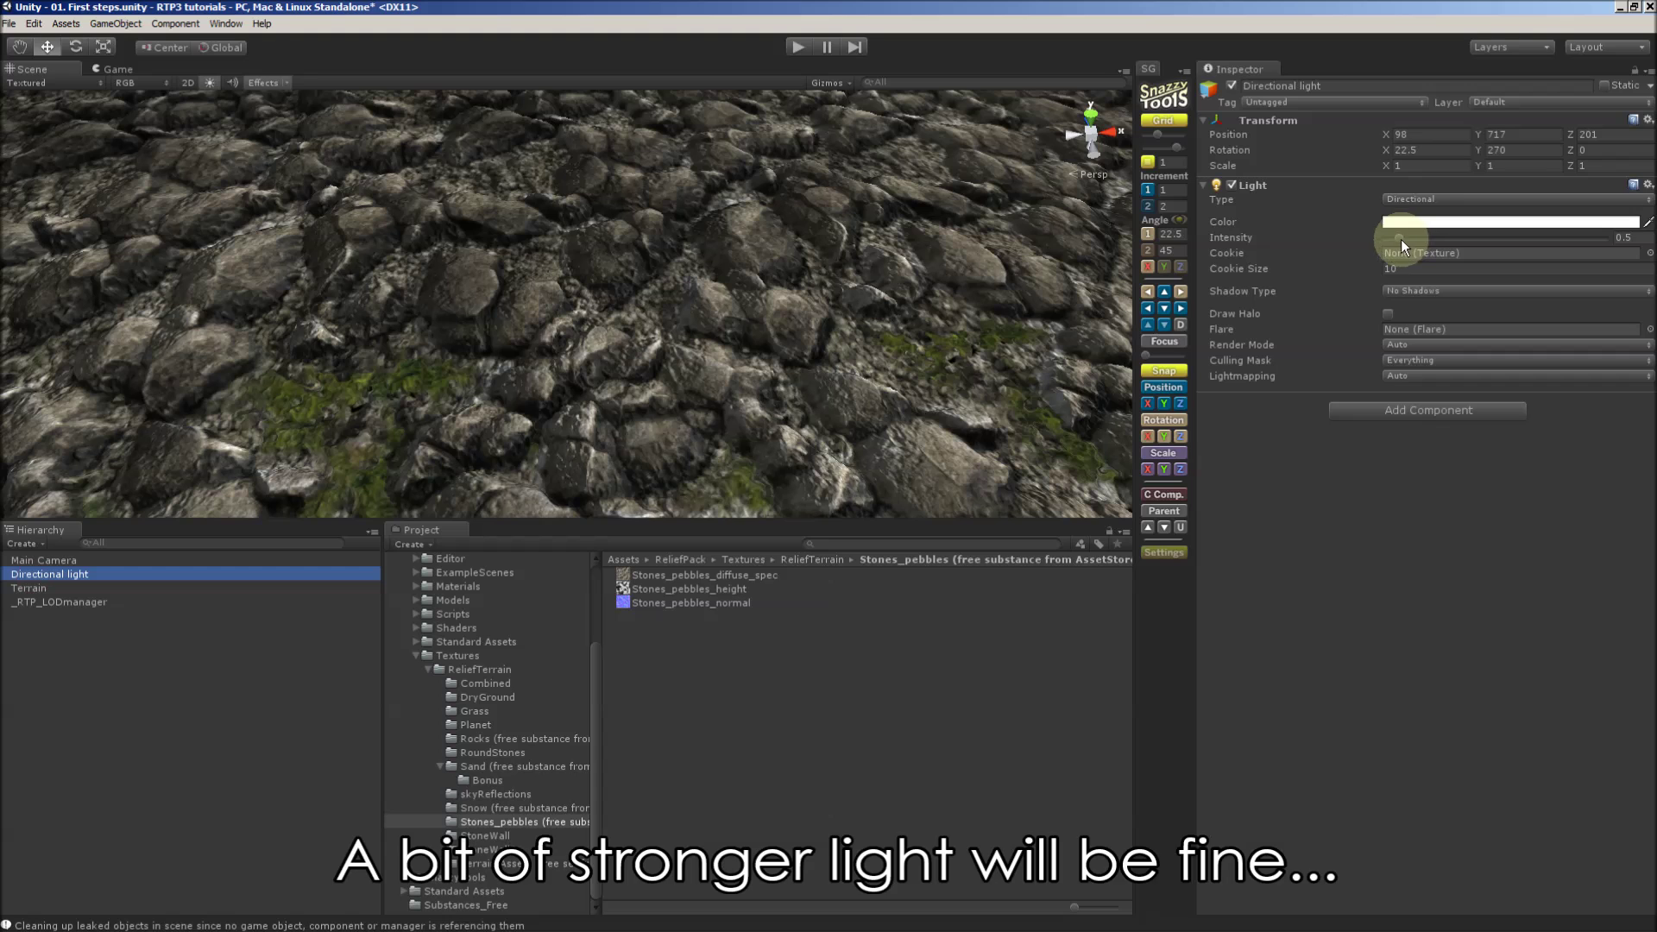
Raise the directional light's intensity to 0.91 and rotate it to Y 315, then select _RTP_LODmanager.
drag(1401, 240, 1413, 243)
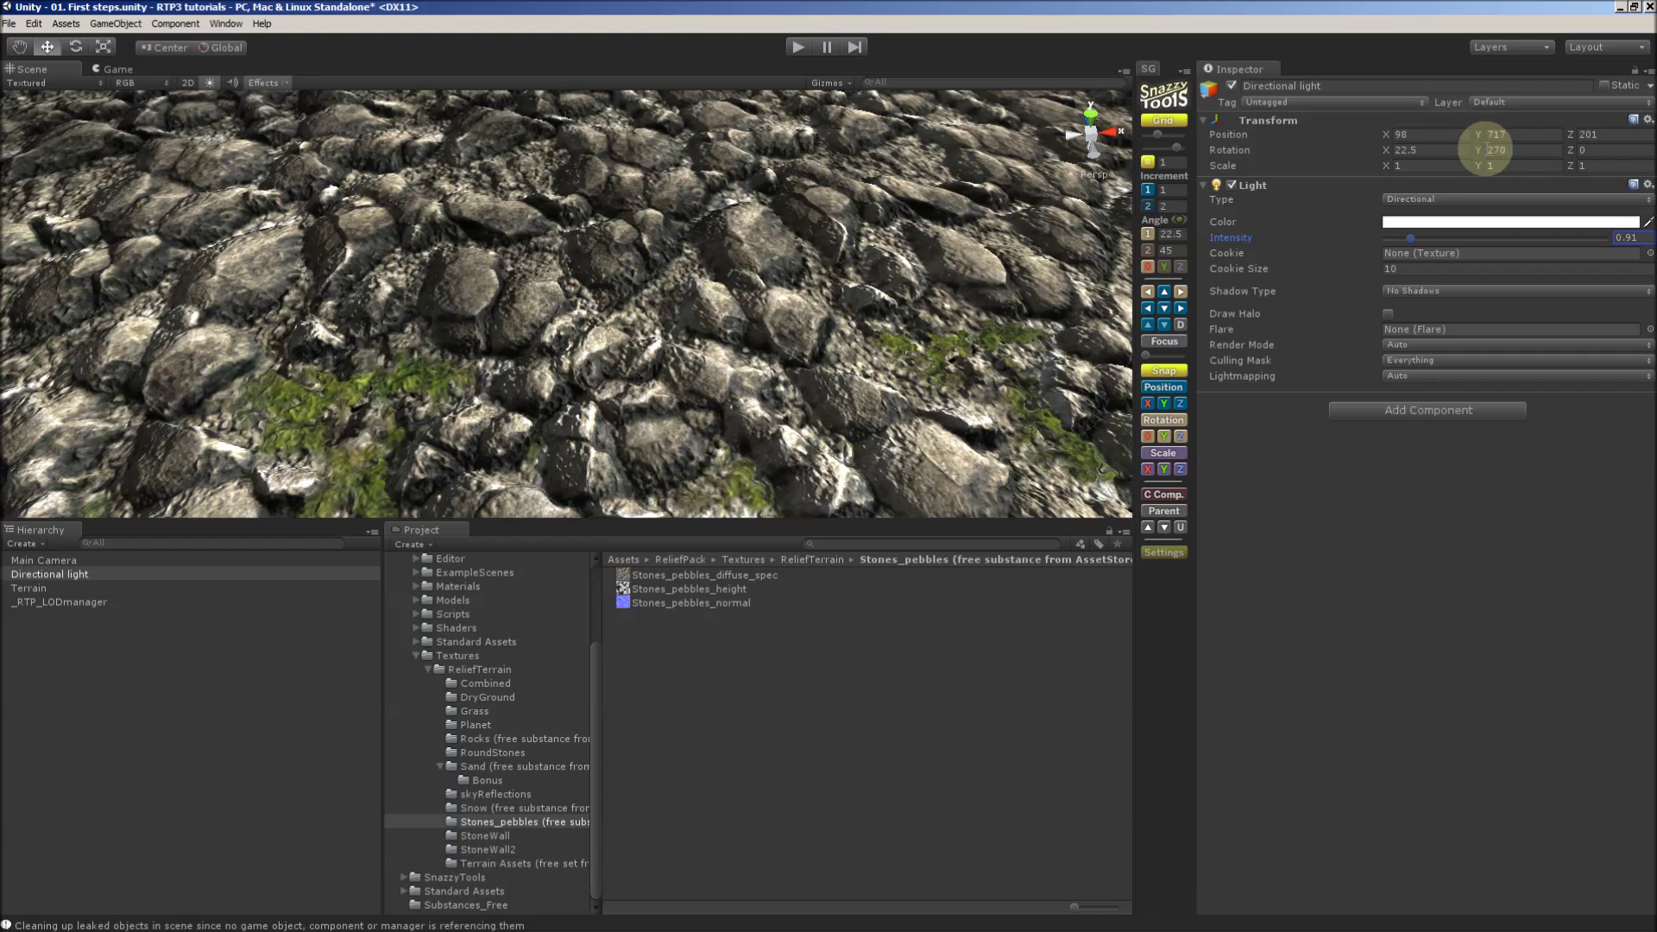
drag(1485, 148, 973, 276)
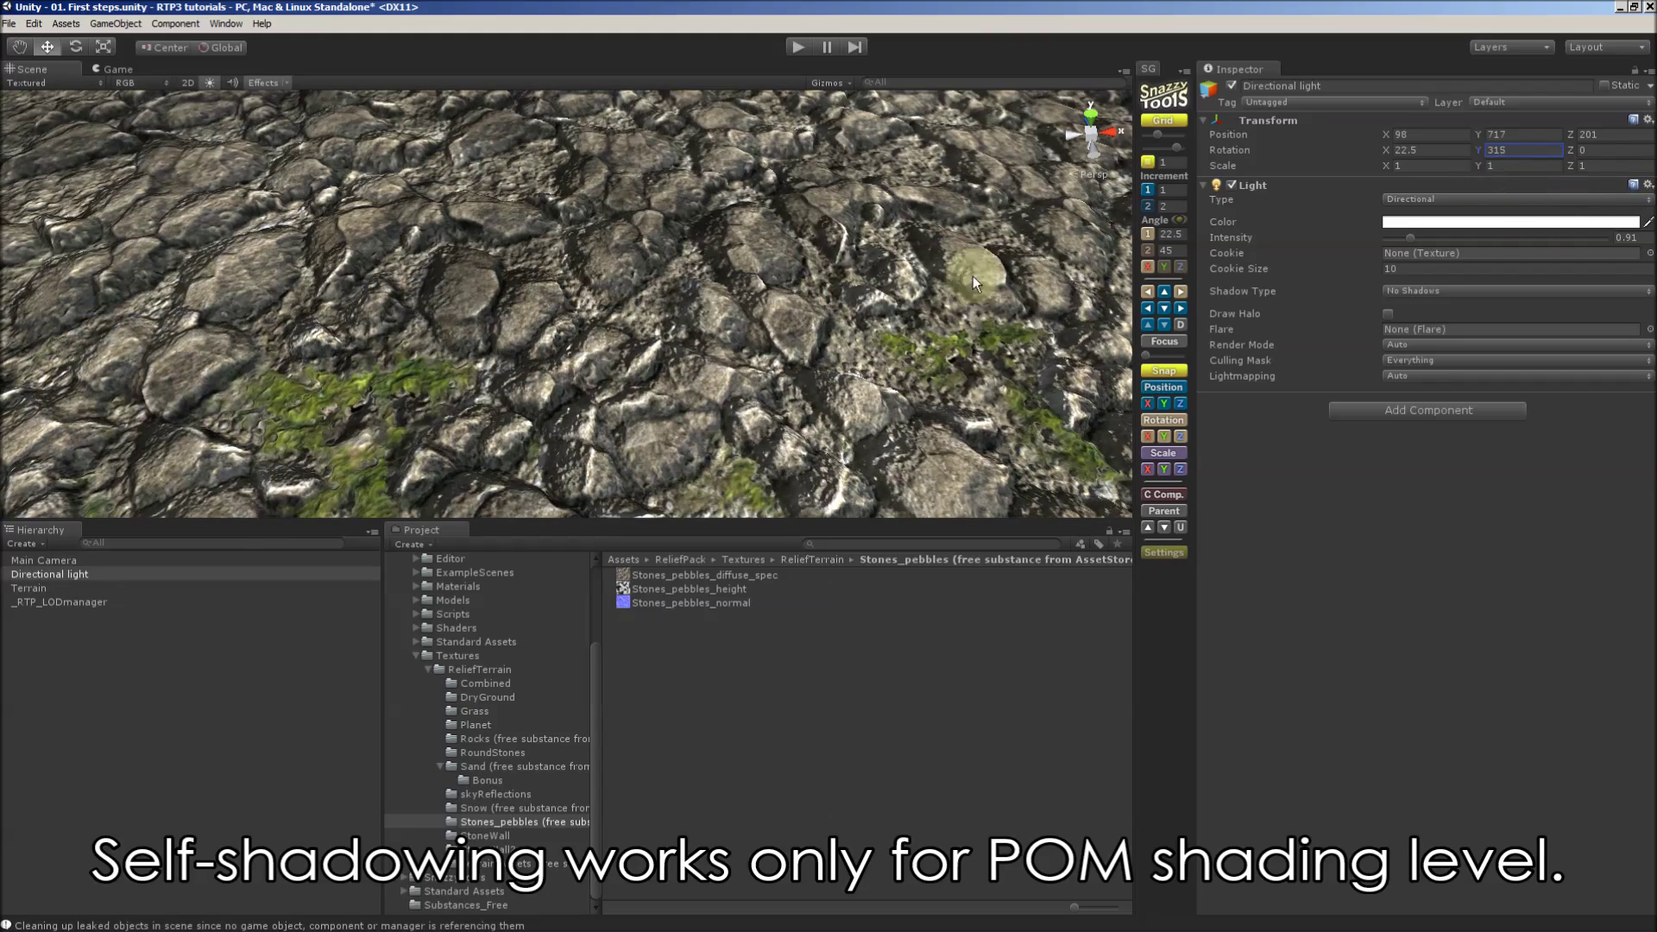
click(71, 602)
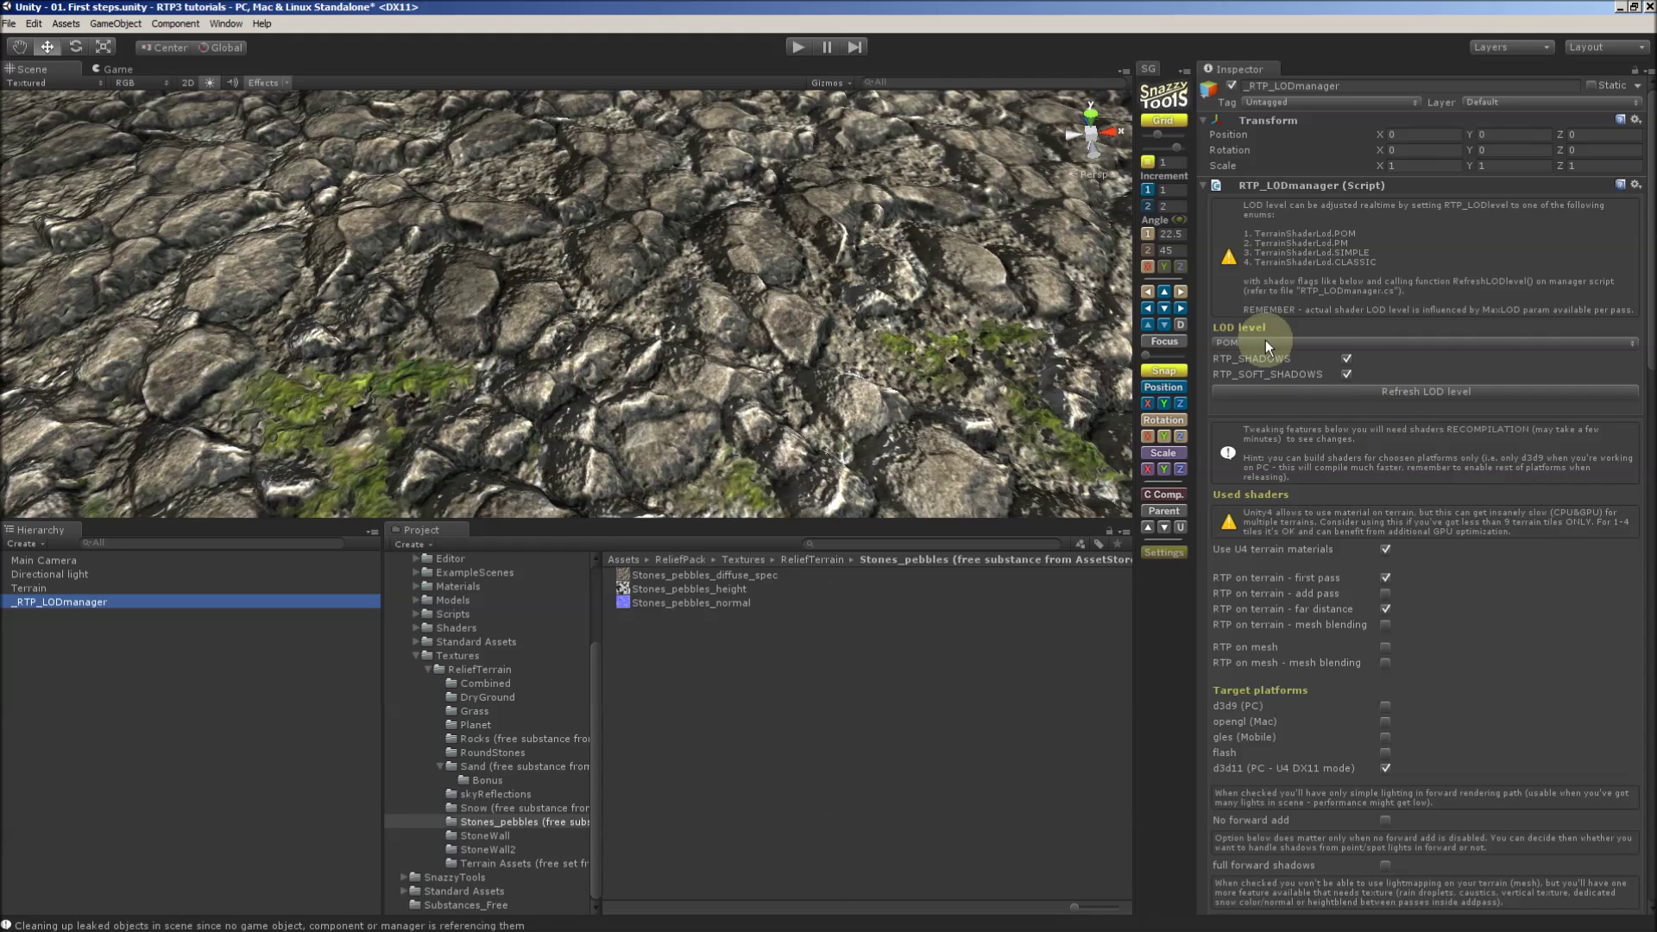
Re-toggle RTP self-shadows, switch the LOD level to PM and back to POM, and refresh it.
click(1345, 359)
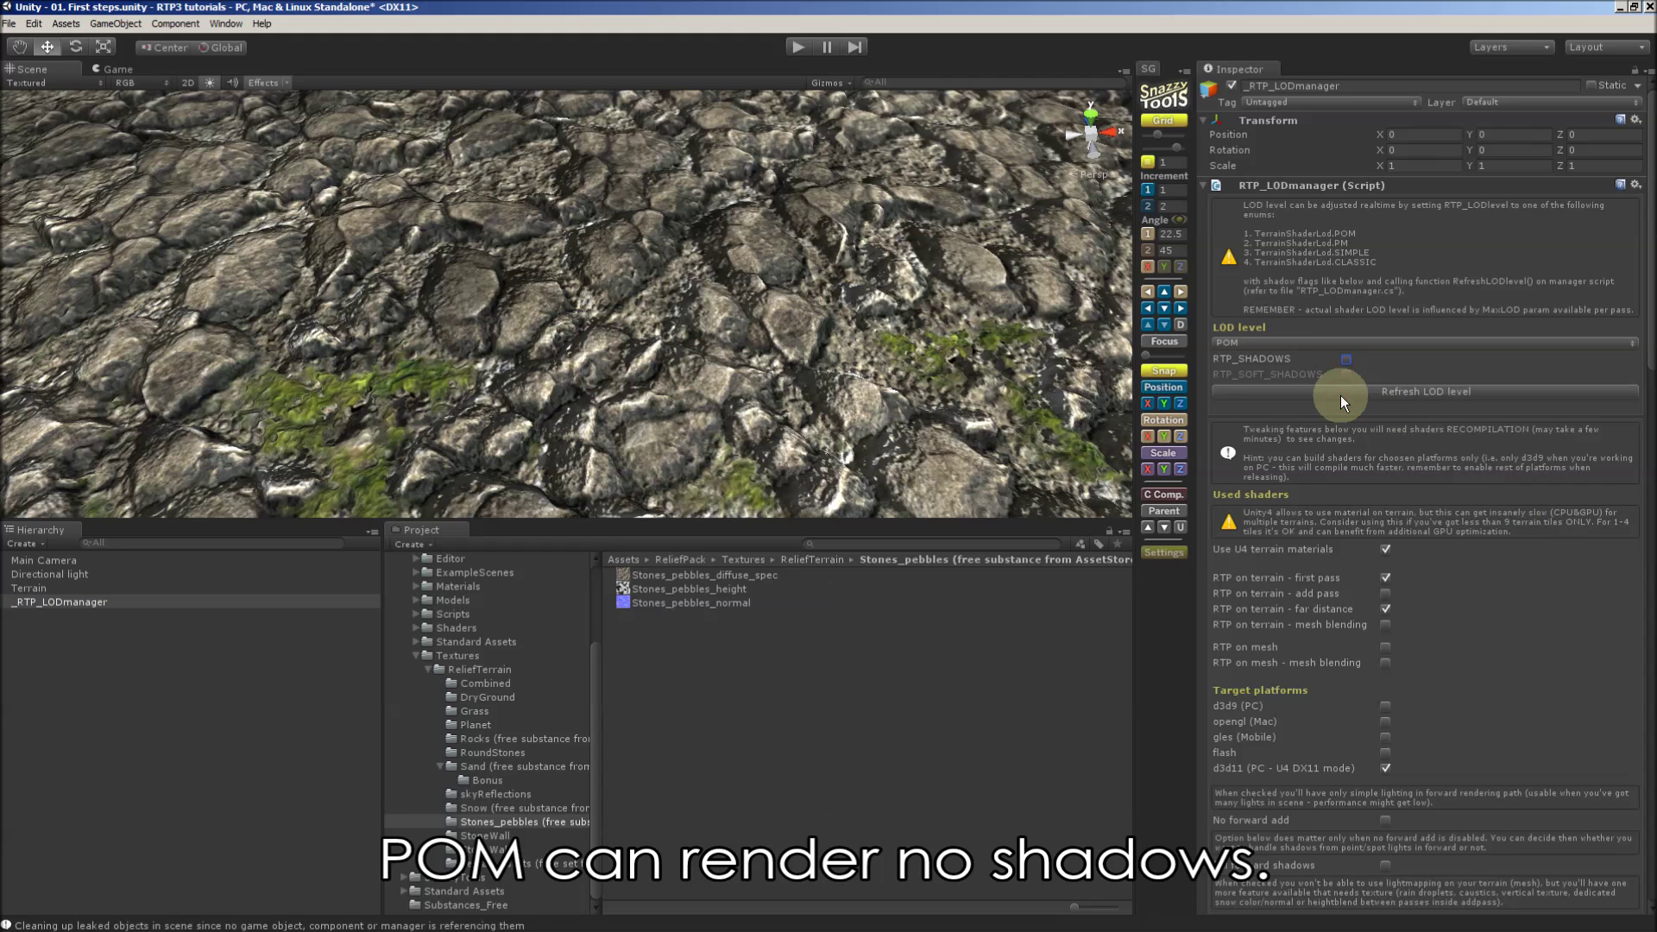
click(1345, 360)
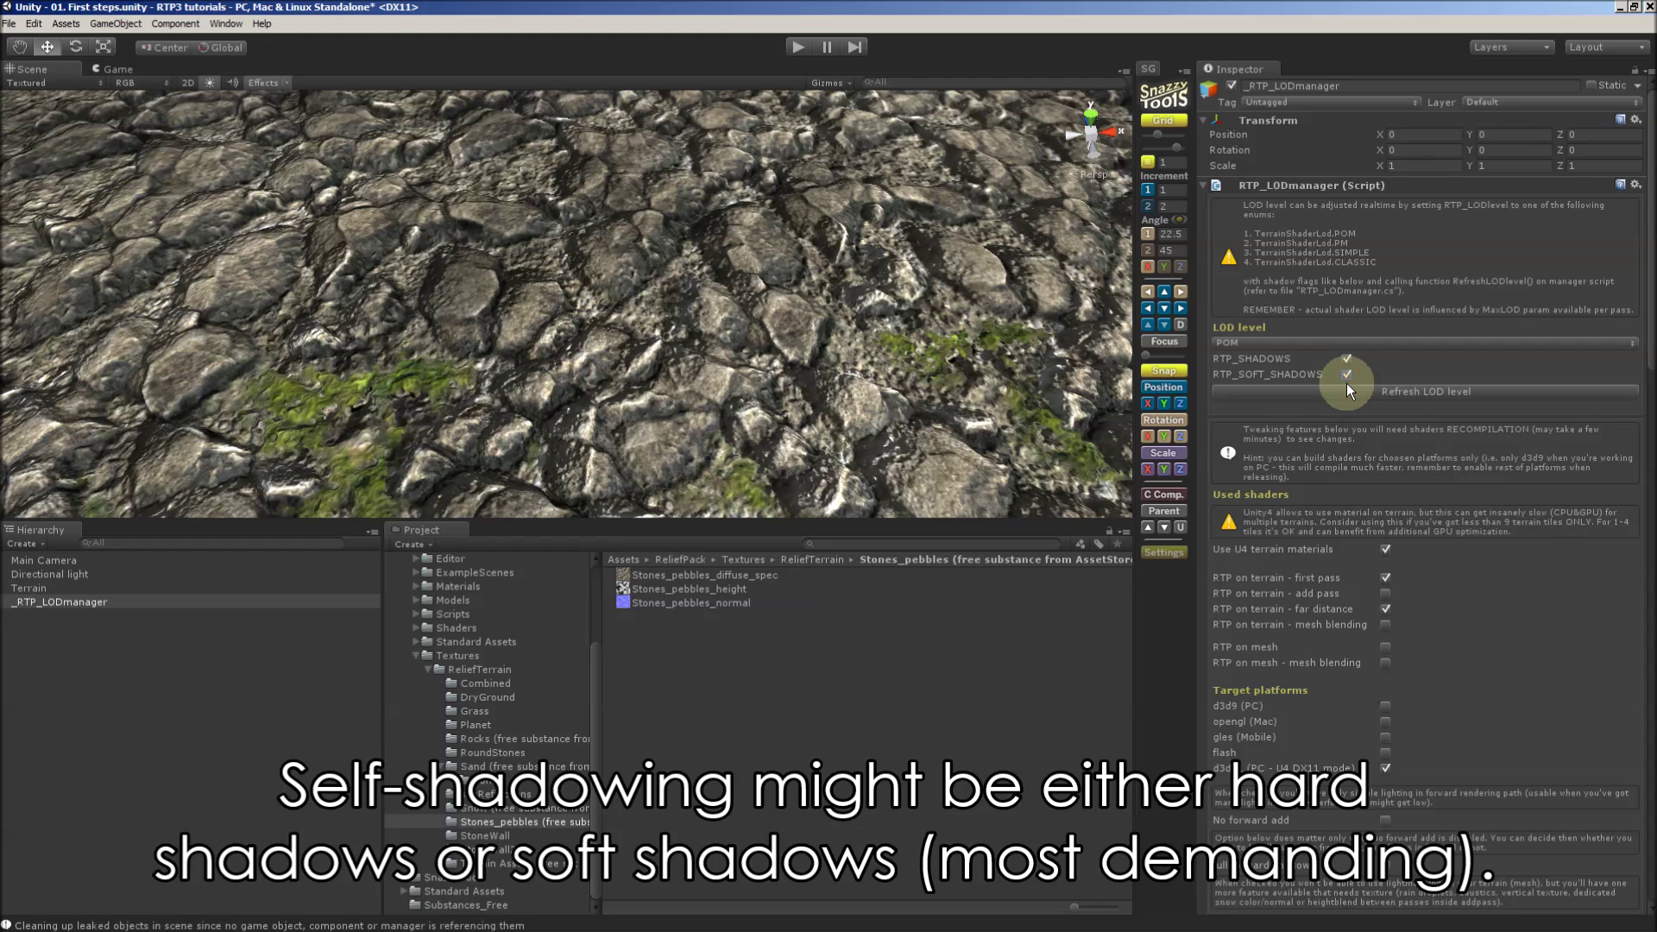
click(1327, 342)
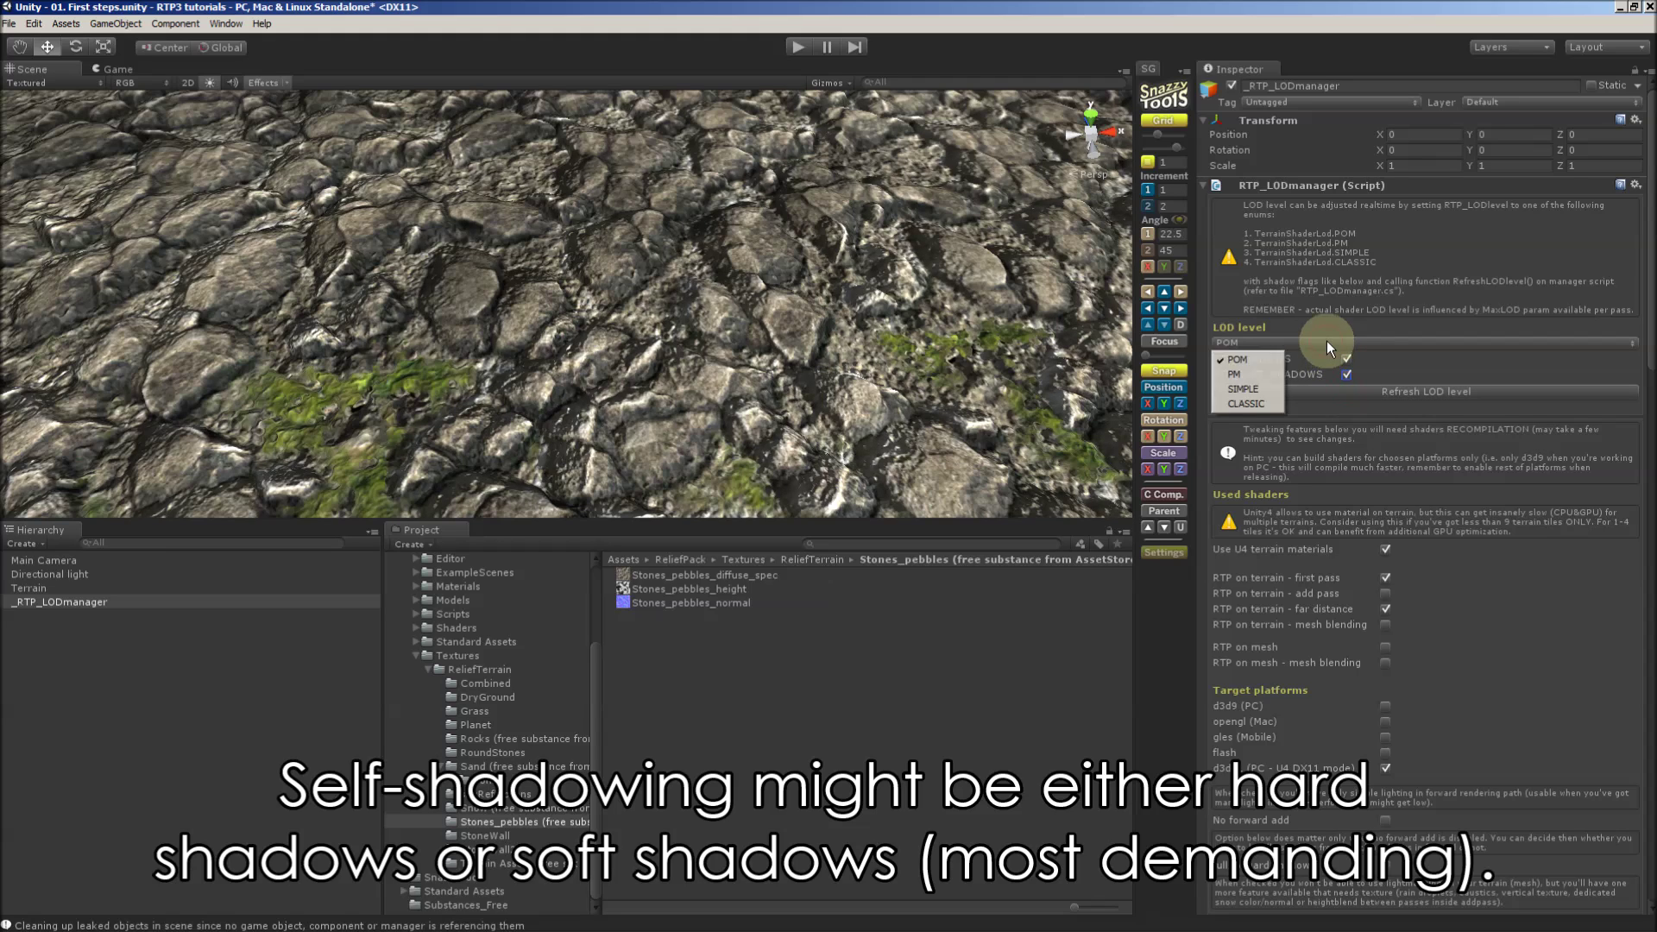
click(1273, 377)
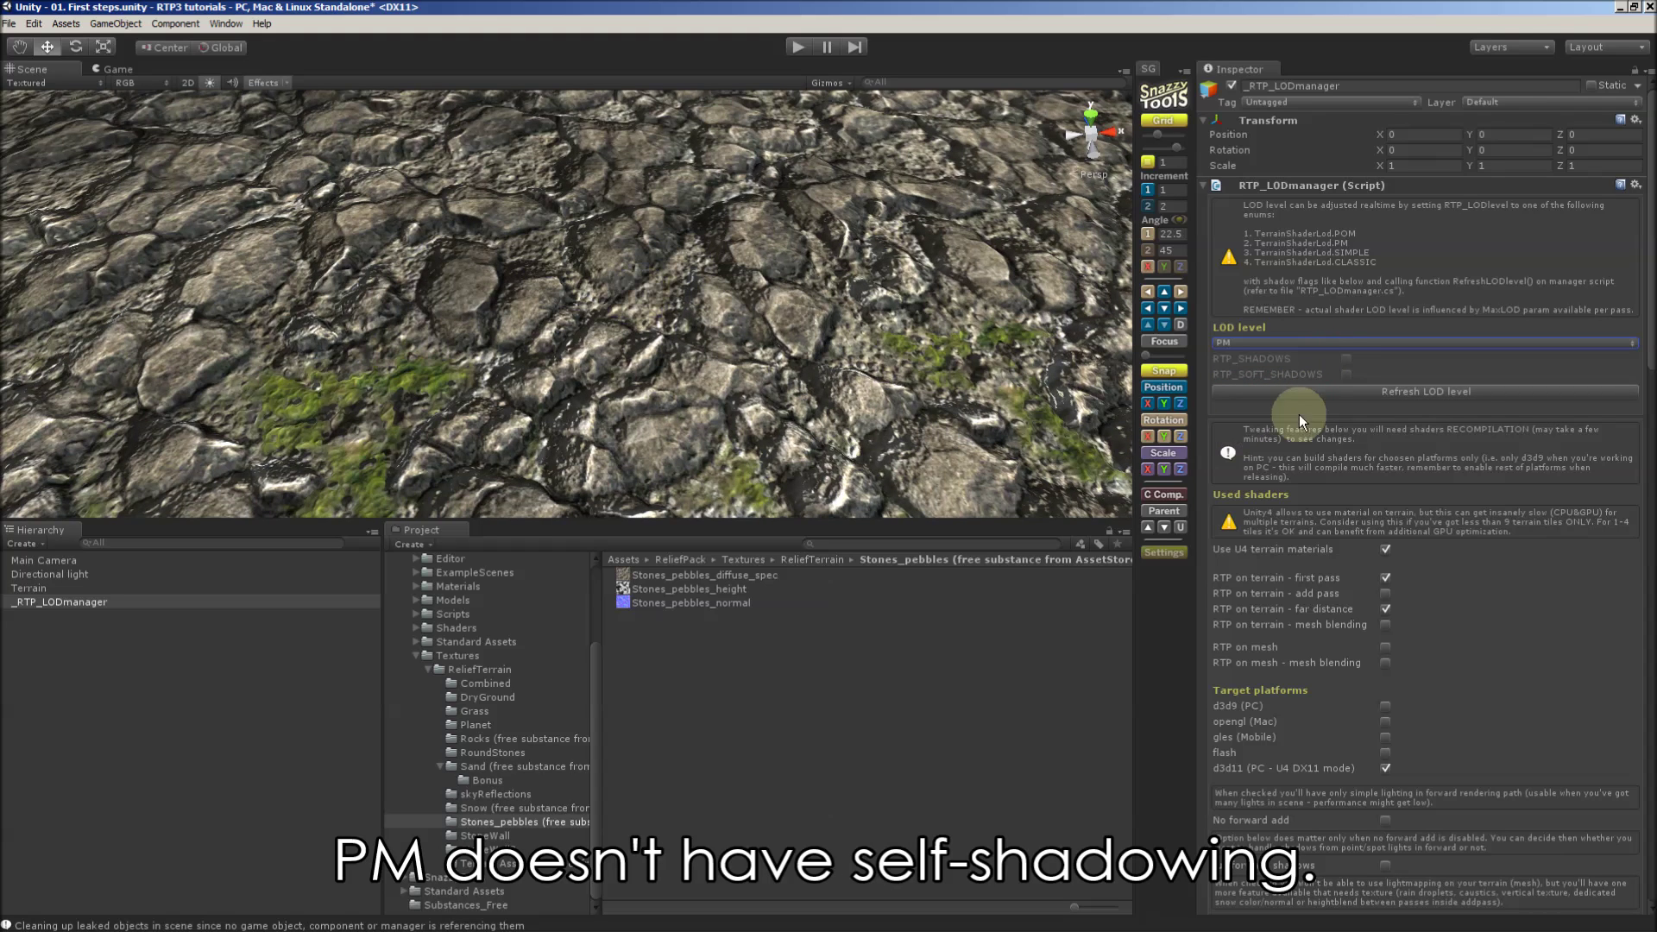
click(1302, 344)
click(1263, 363)
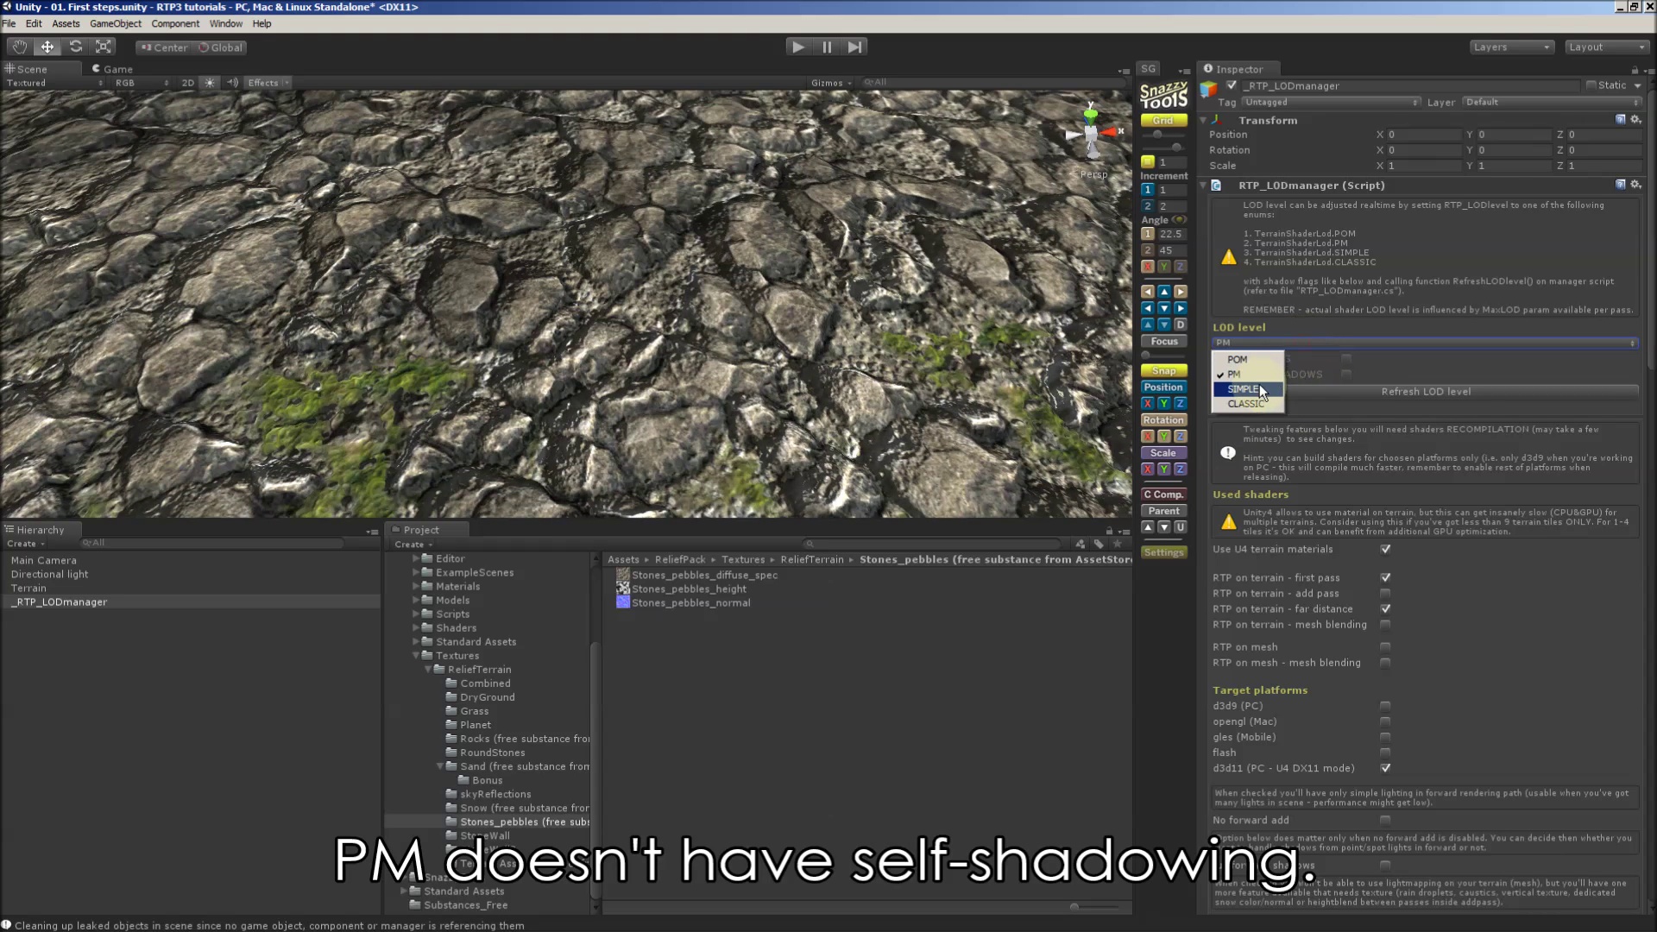
click(1310, 393)
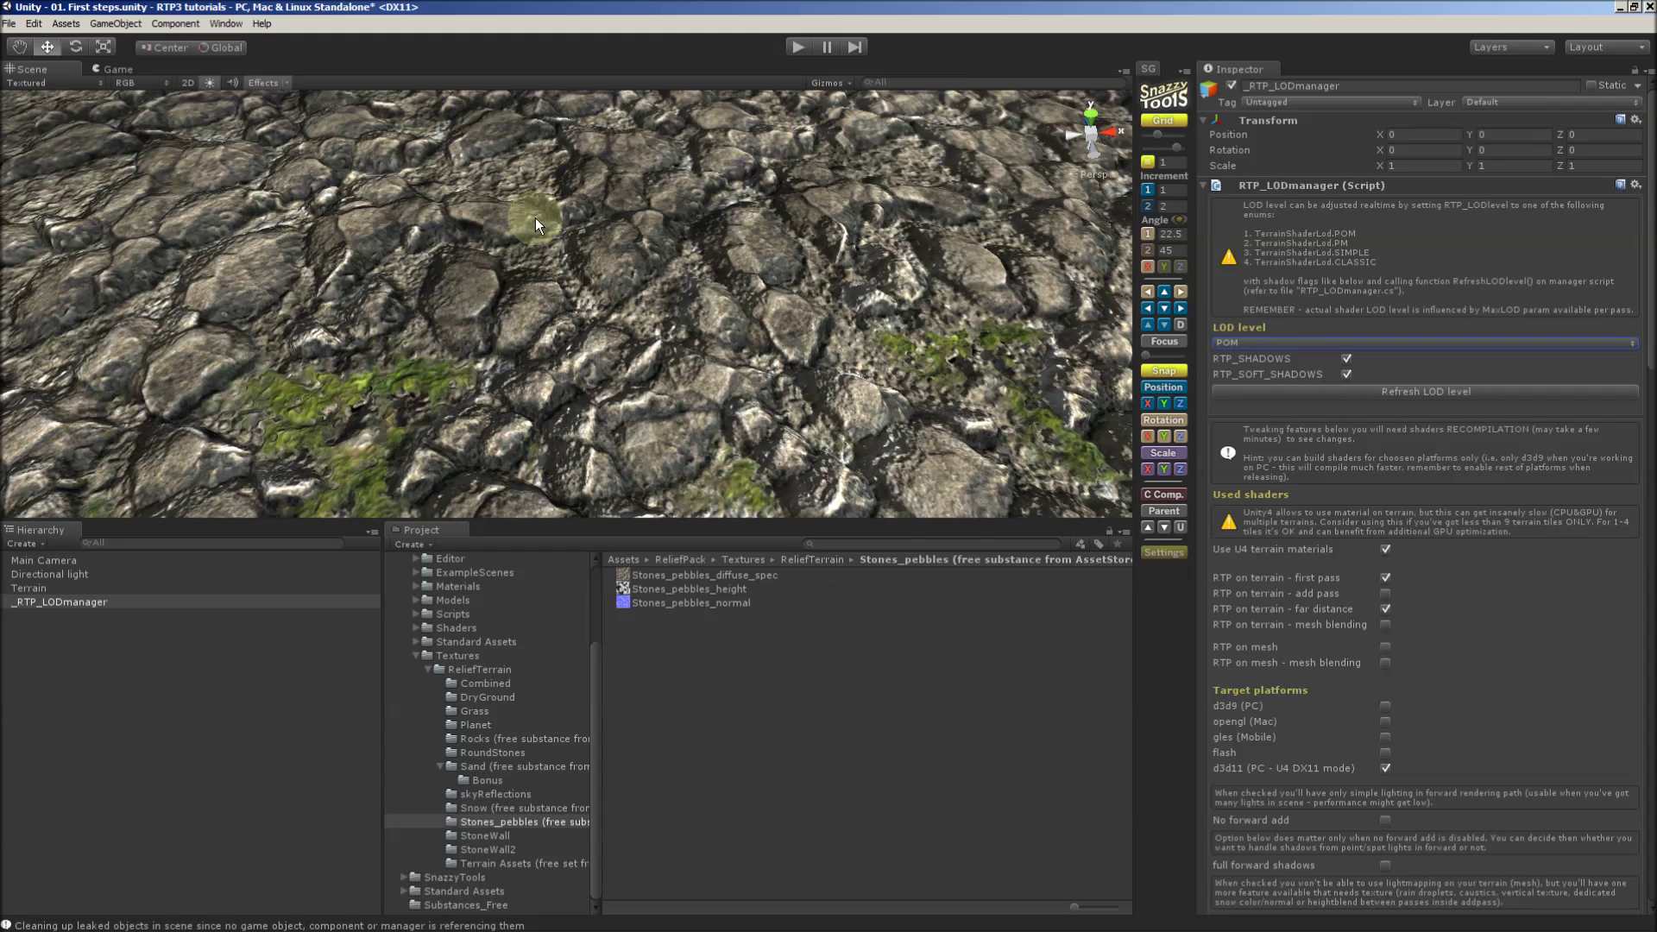
click(33, 561)
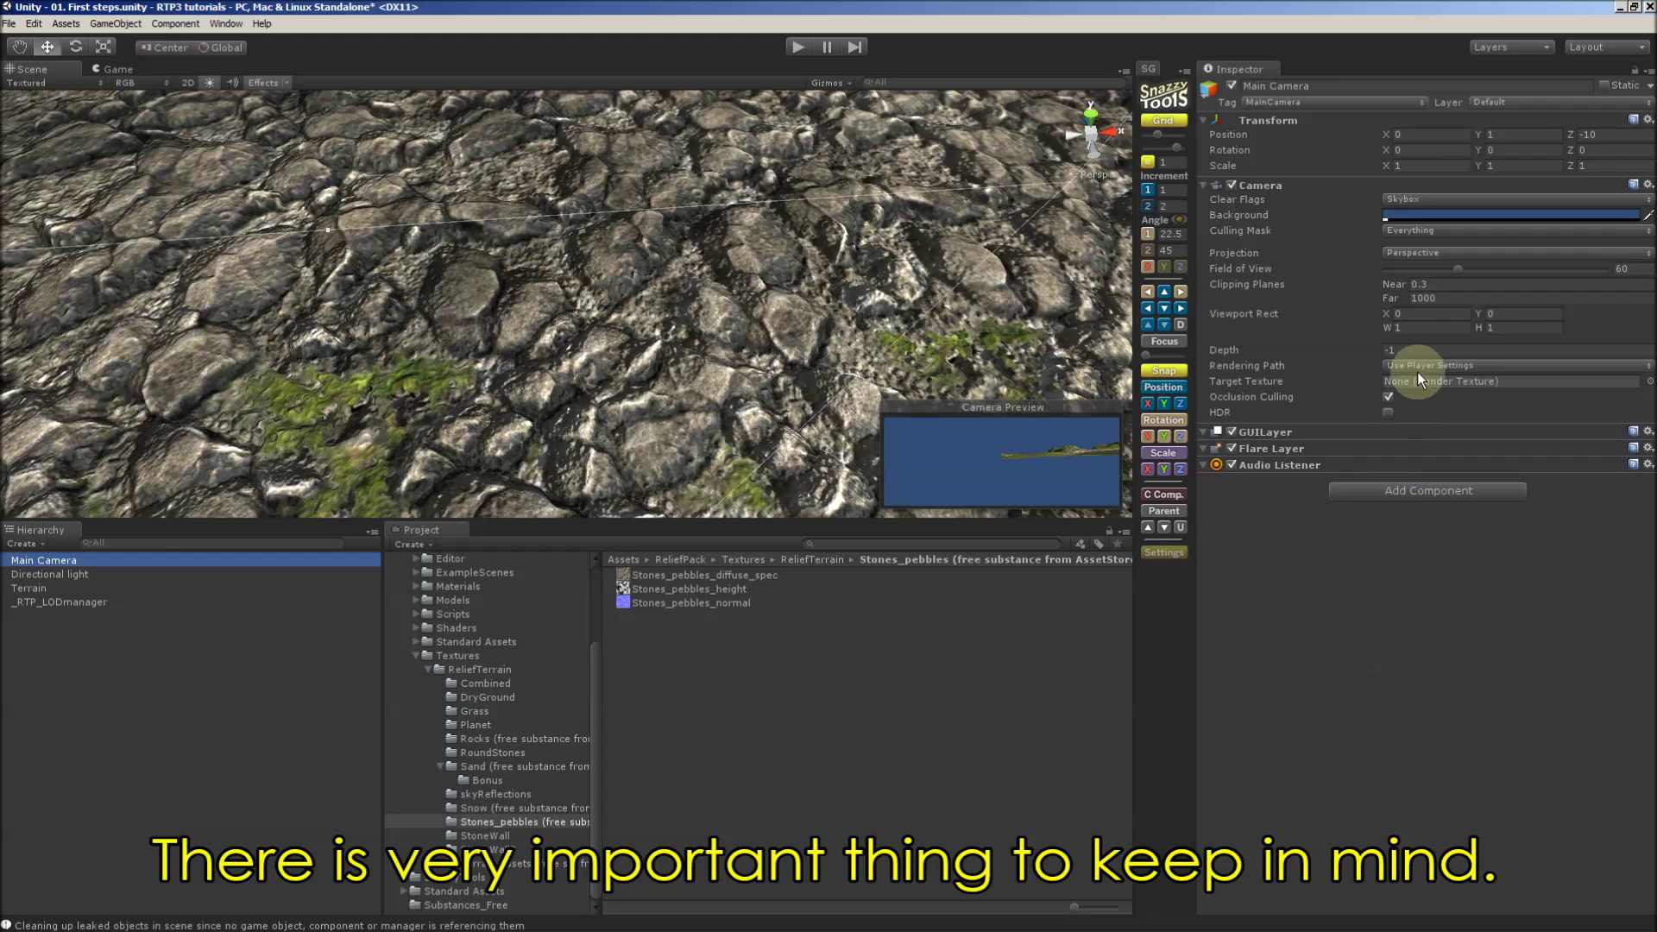
Set the Main Camera's rendering path to Deferred Lighting.
click(1470, 366)
click(1407, 406)
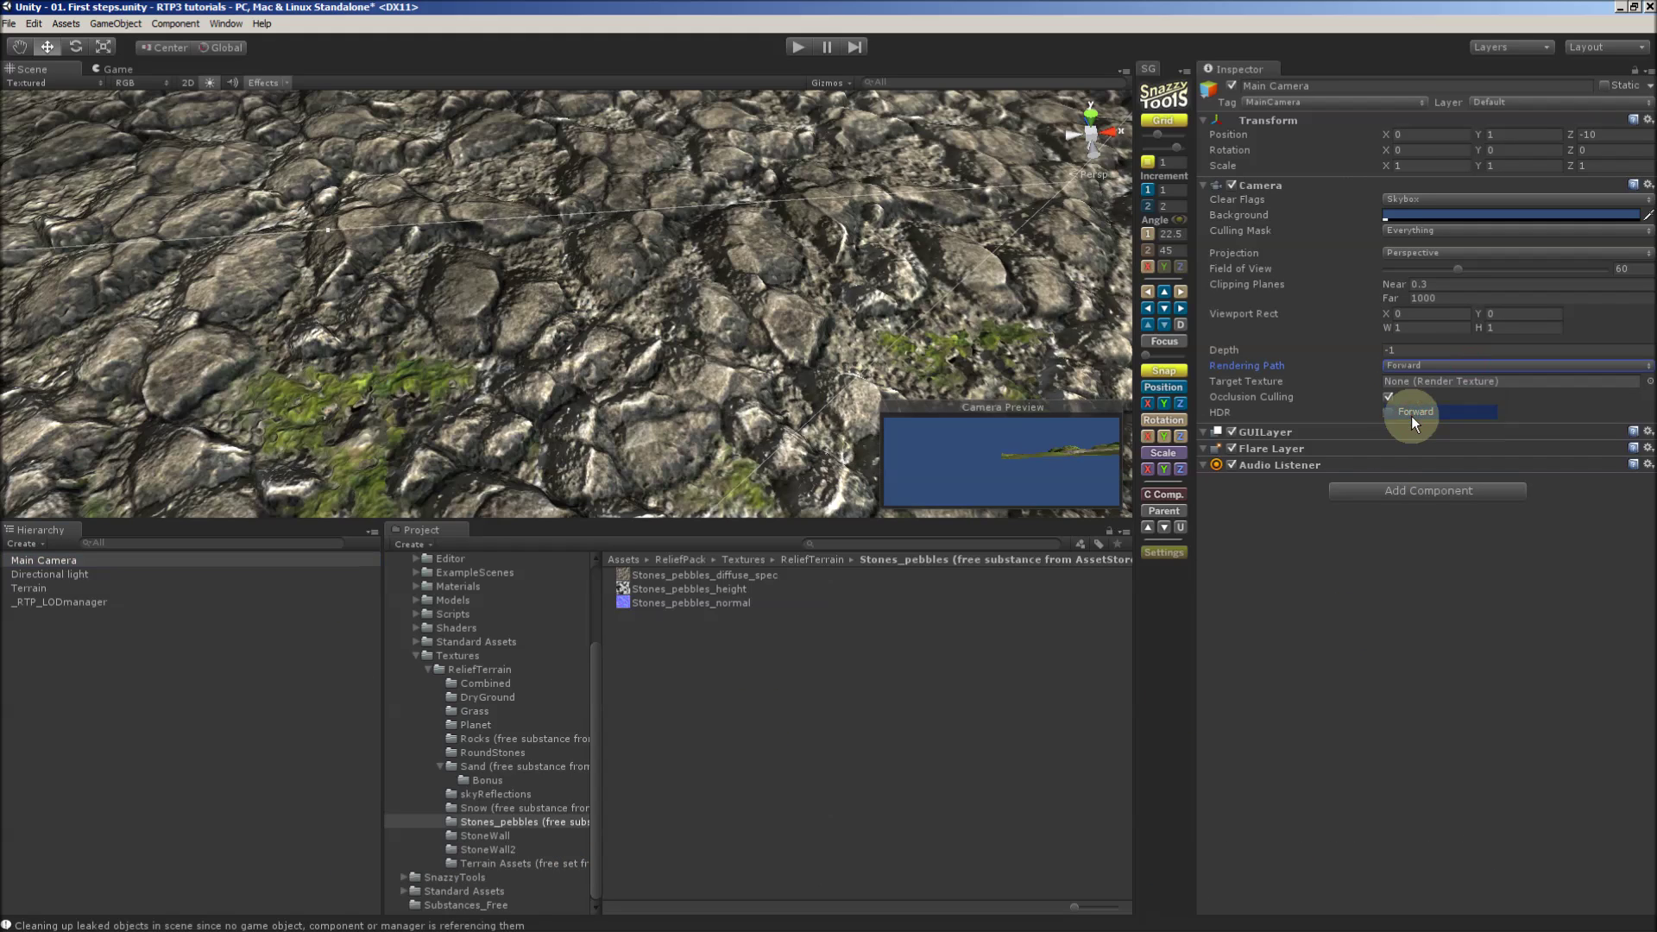
click(1420, 425)
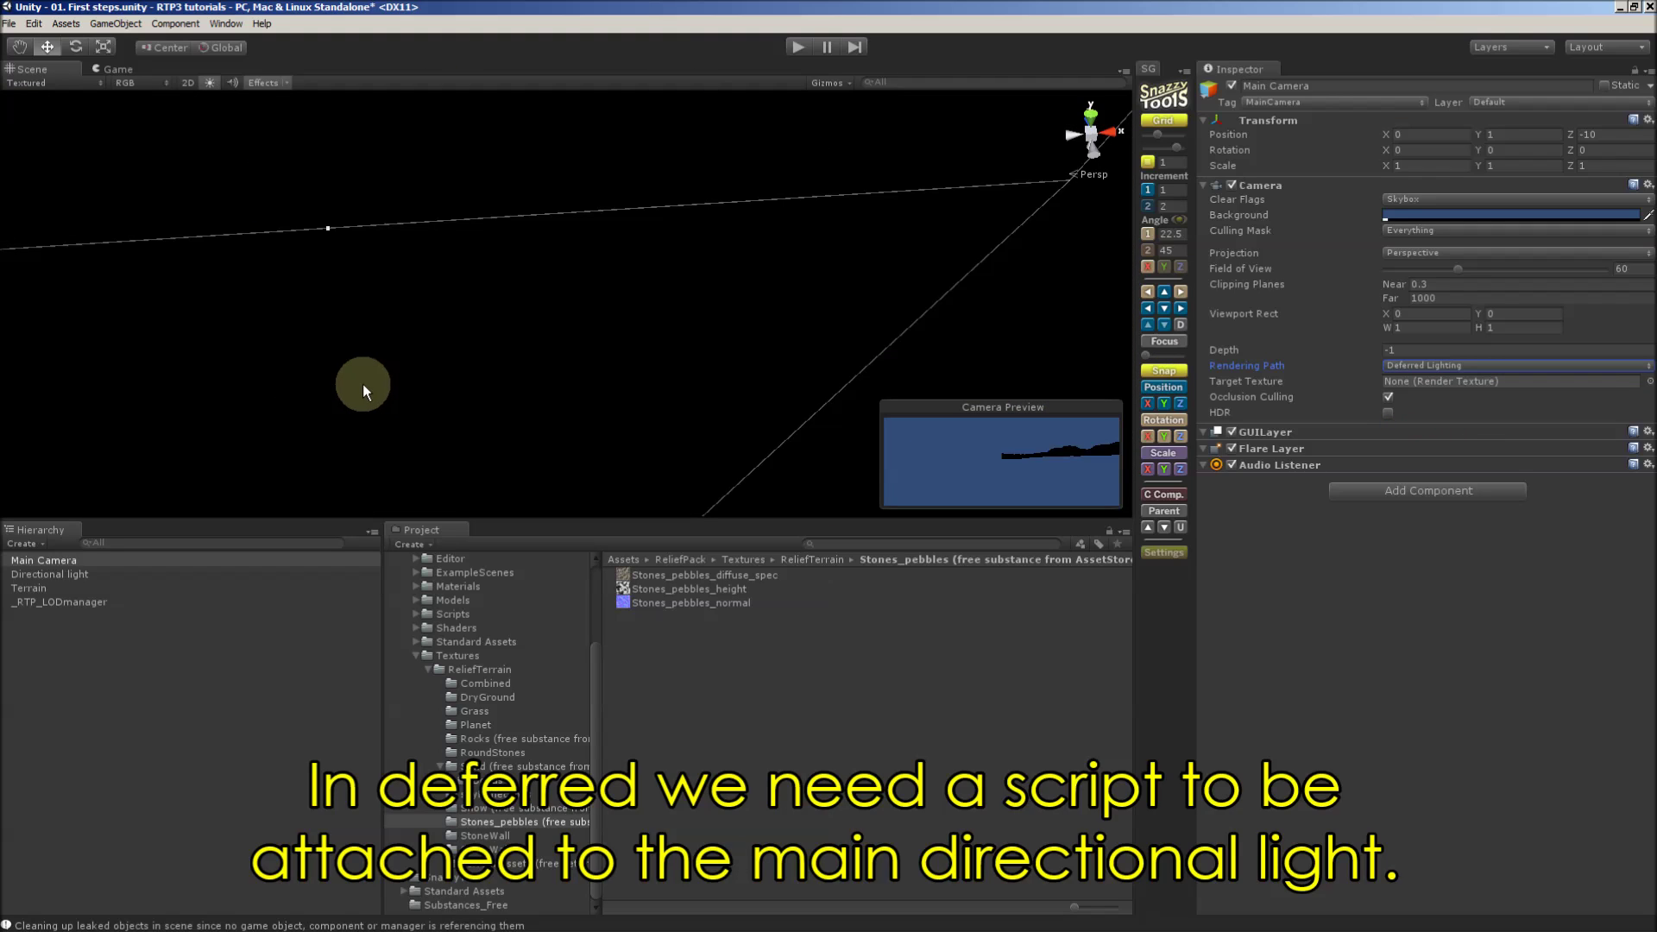
Add the Relief Shaders_apply Light For Deferred script to the Directional light.
click(66, 574)
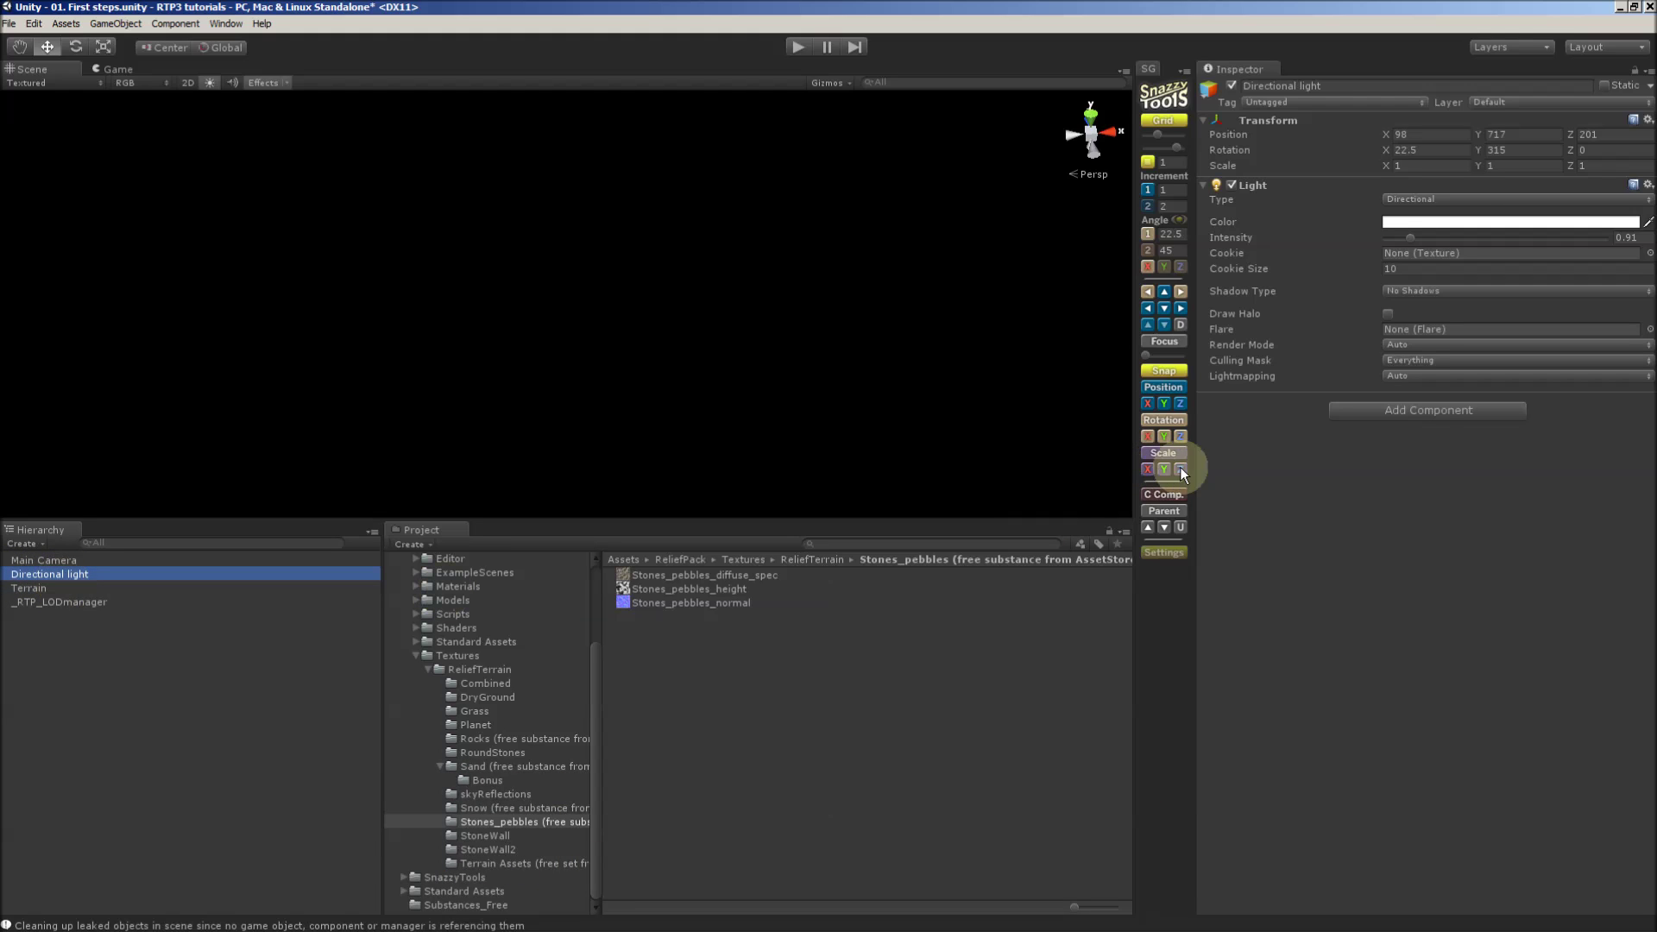
click(1400, 413)
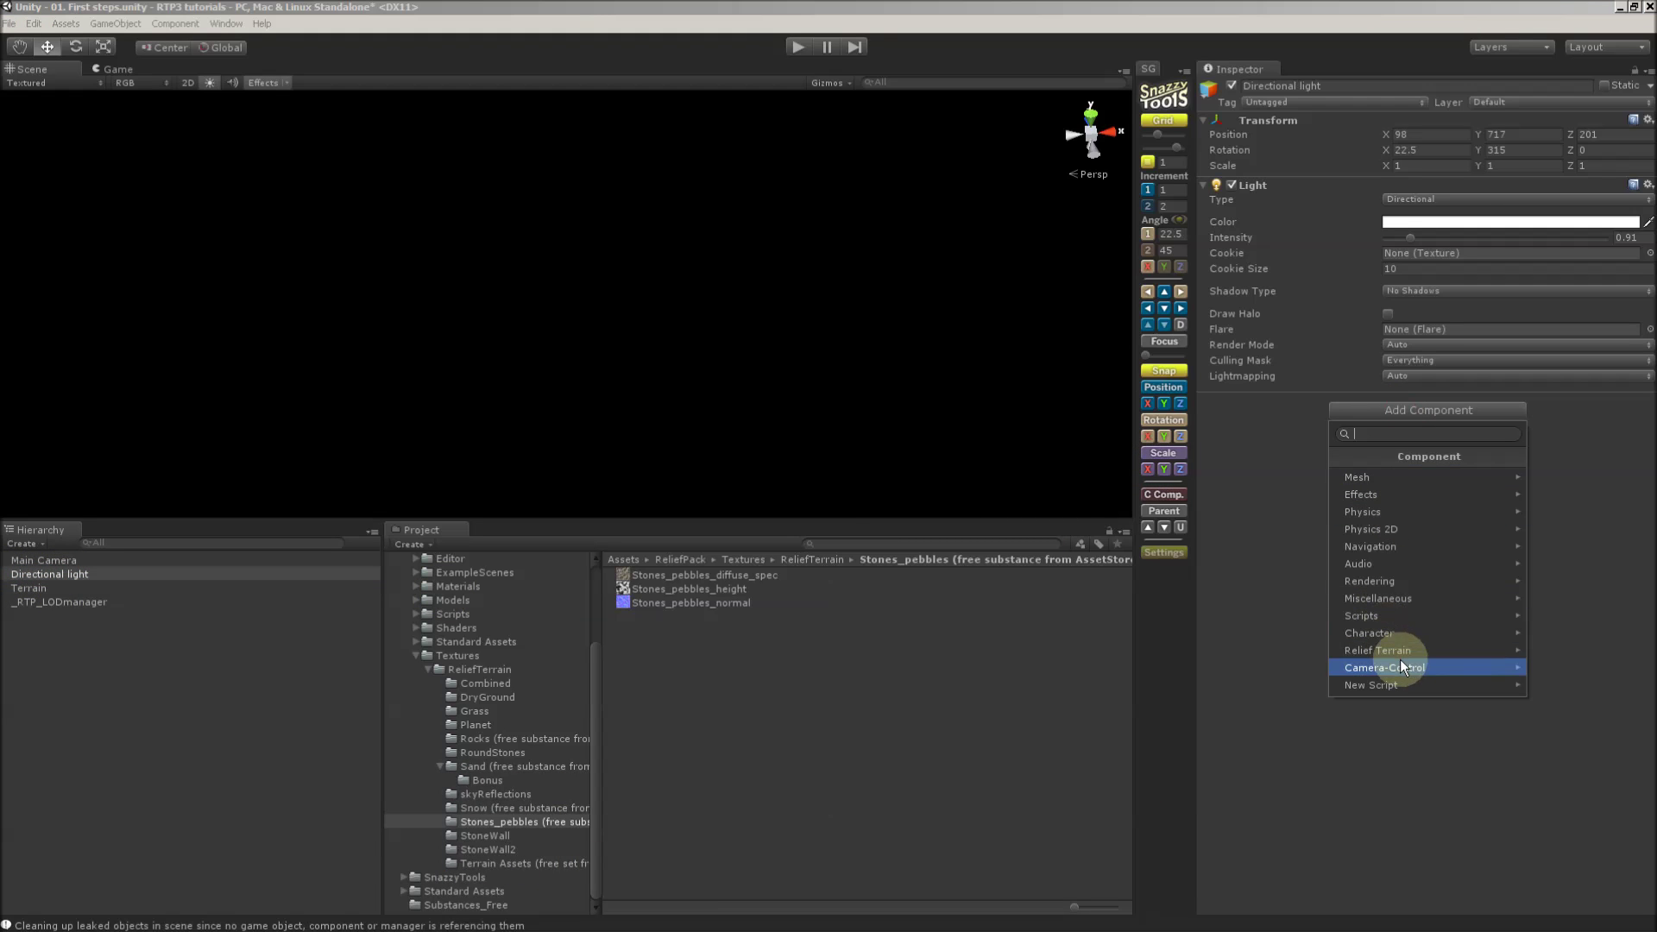
click(1415, 618)
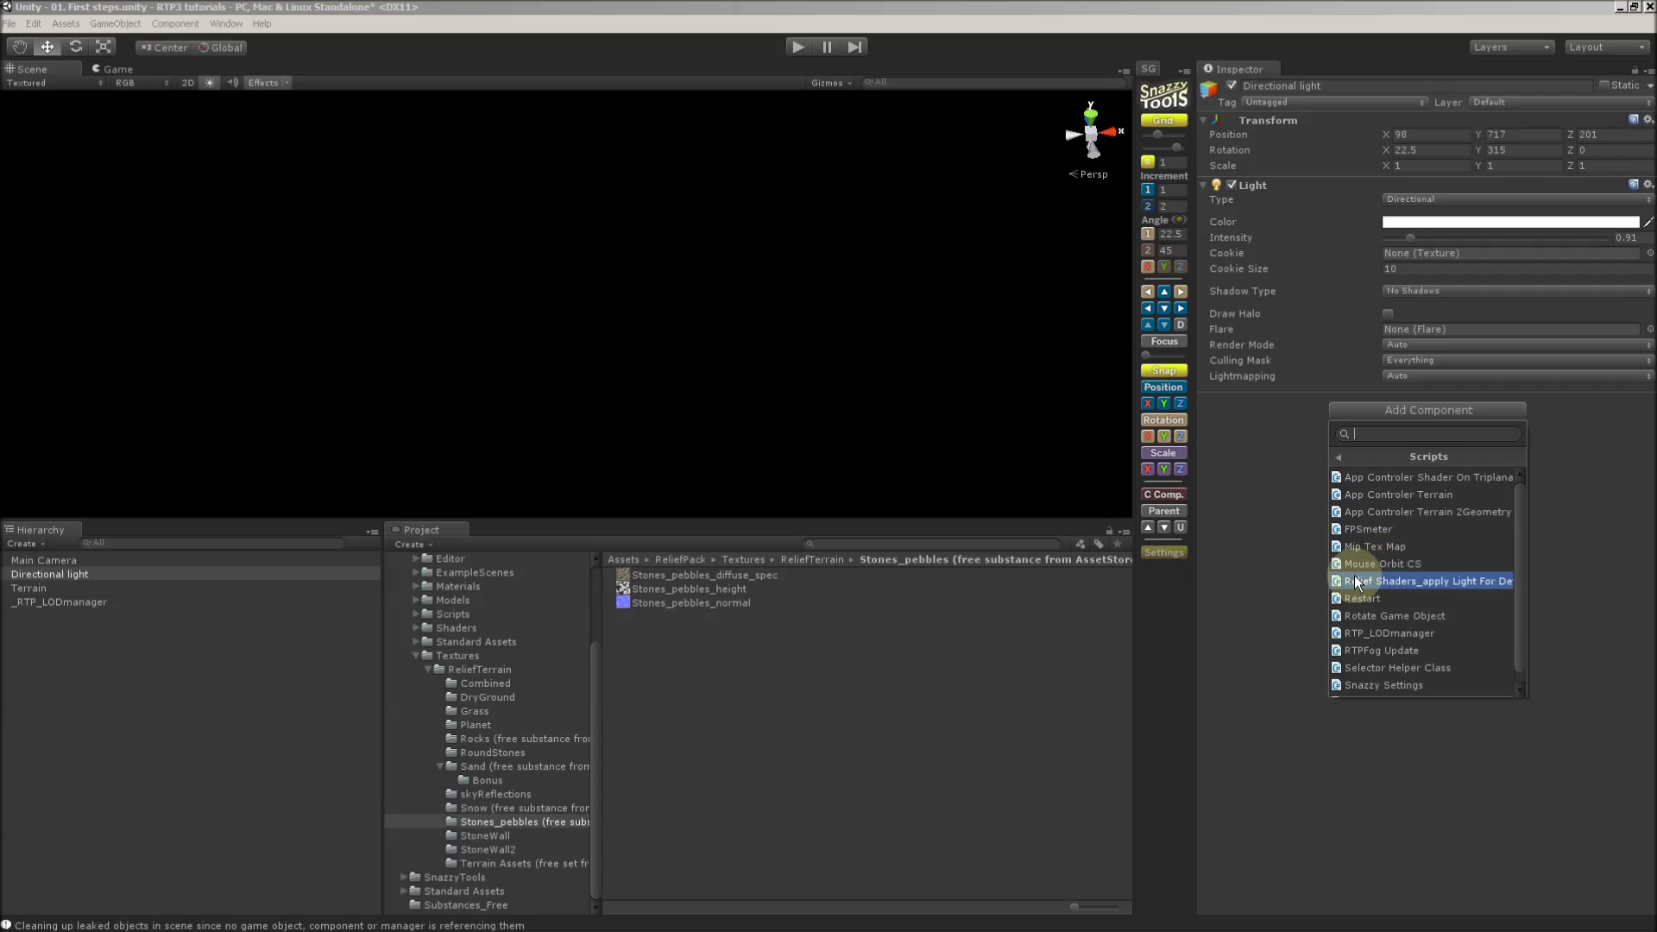
click(1433, 583)
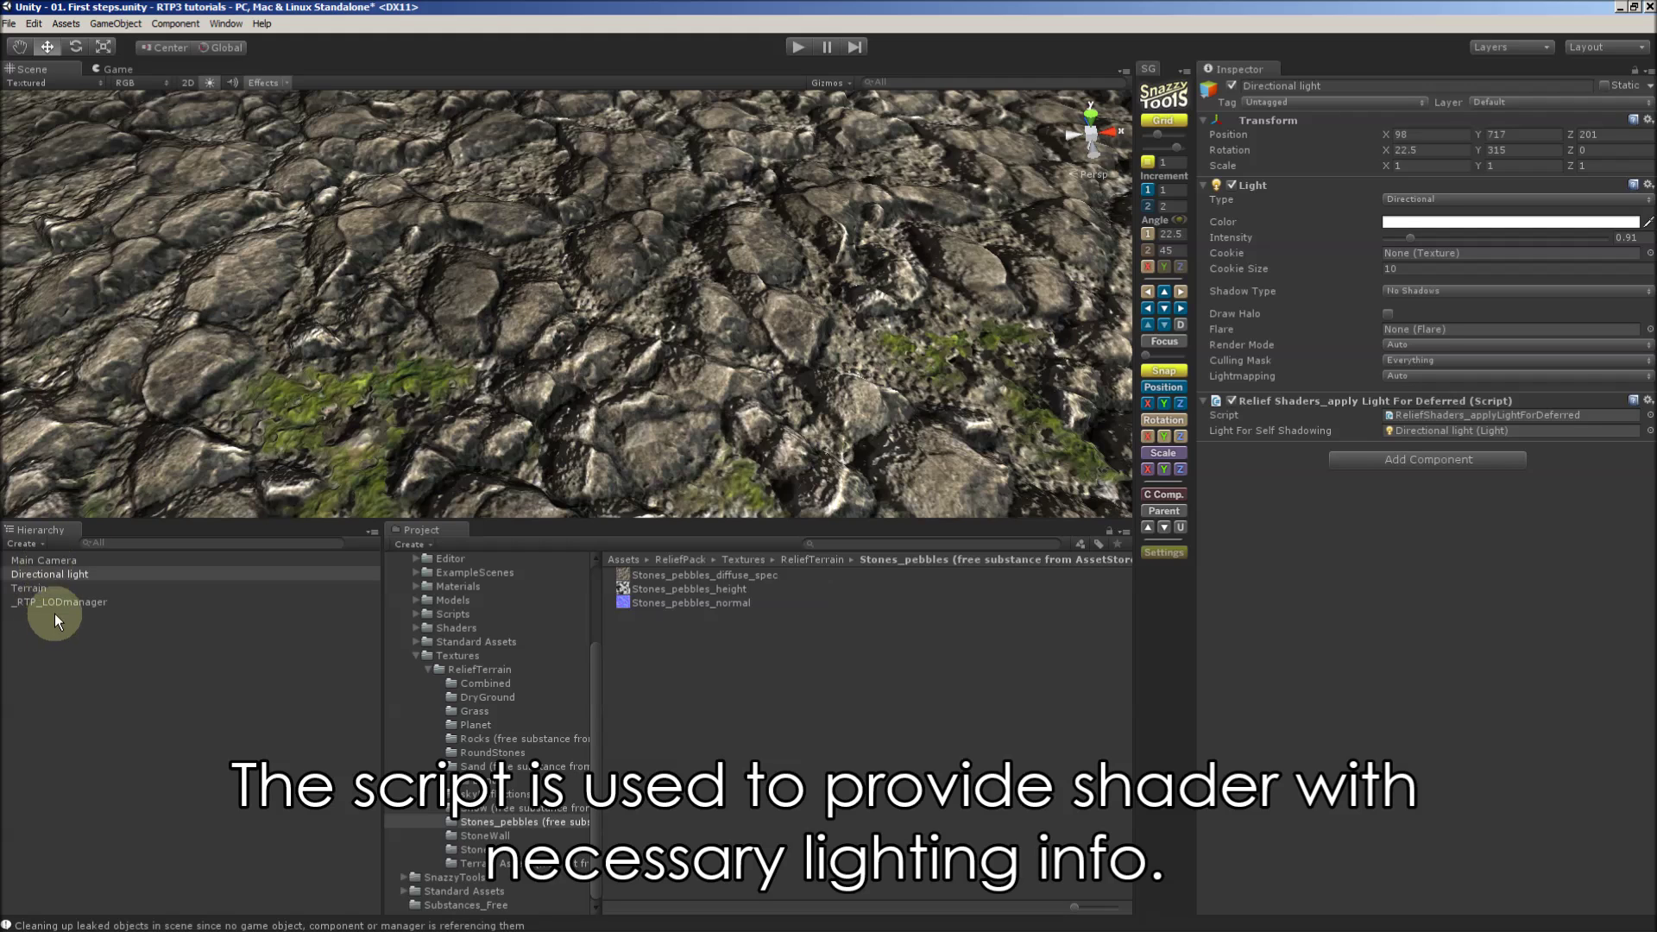
click(51, 574)
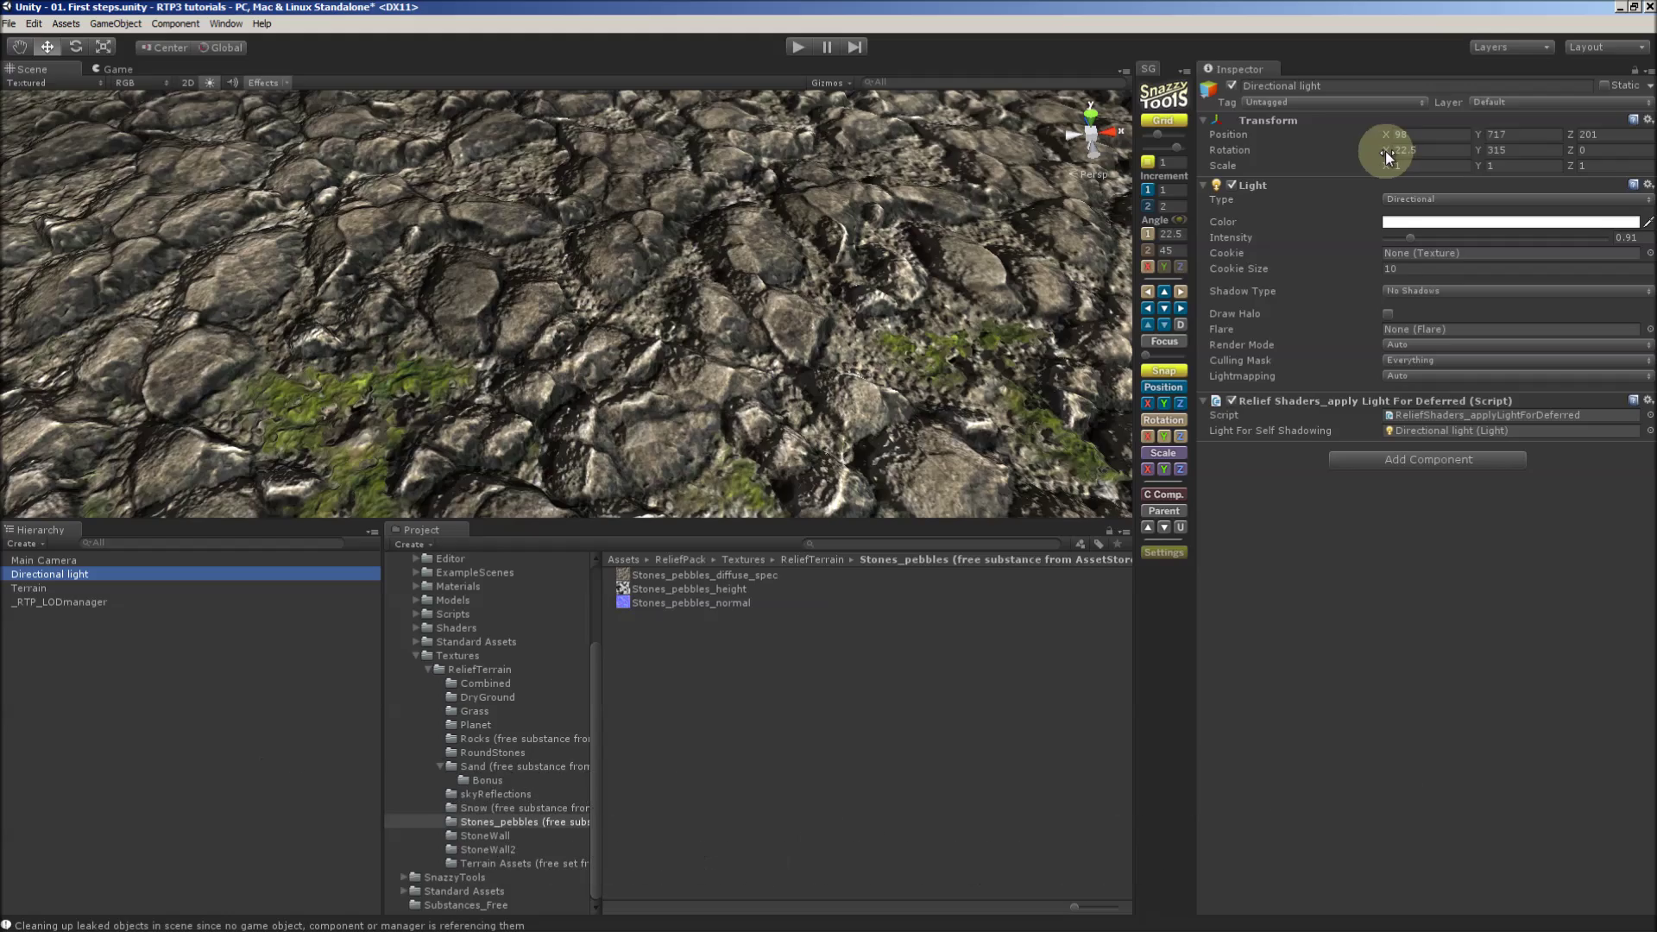
Rotate the directional light to Y 292.5 and set the Main Camera back to Forward rendering.
drag(1486, 148, 1058, 224)
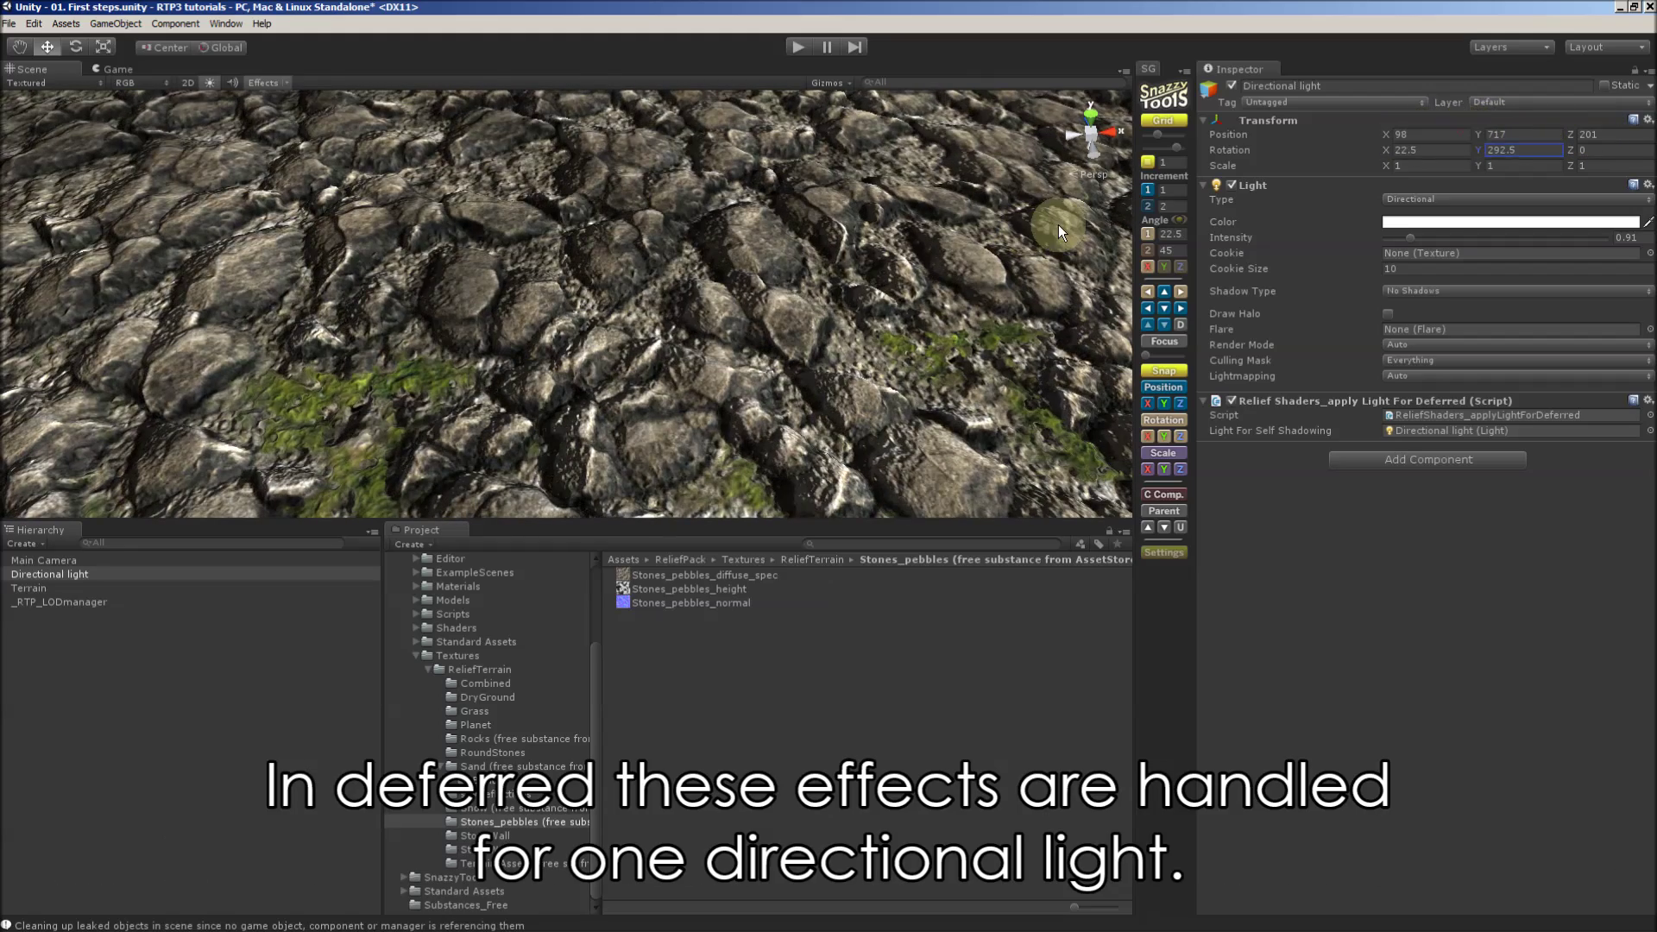
click(51, 560)
click(1426, 368)
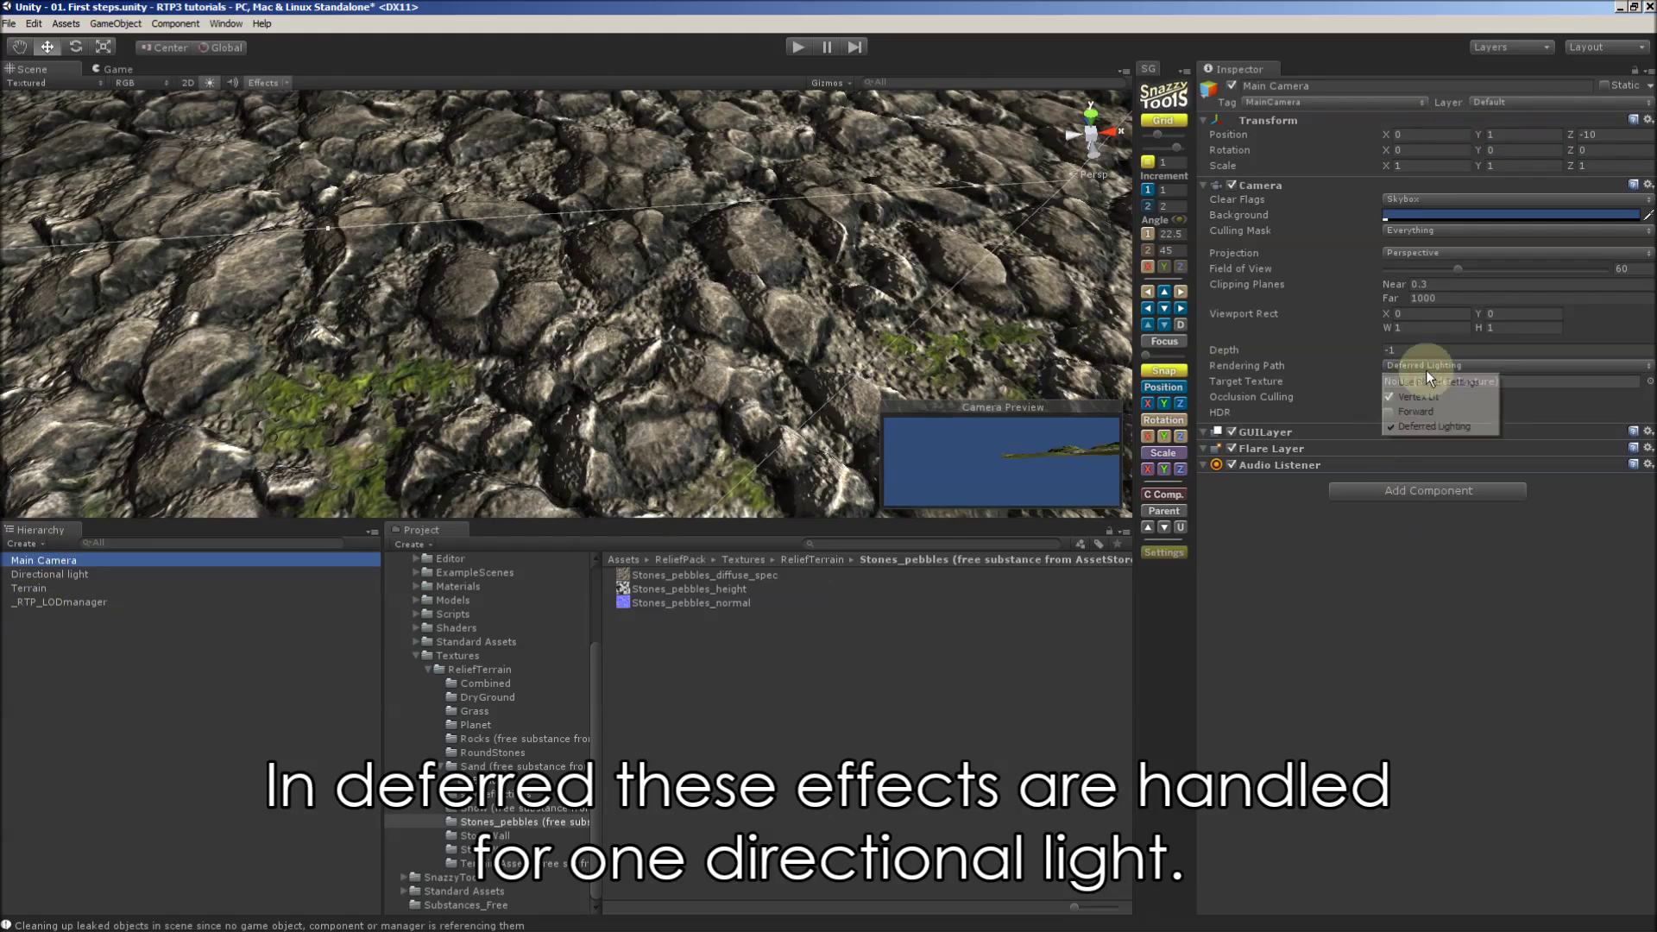
click(1410, 410)
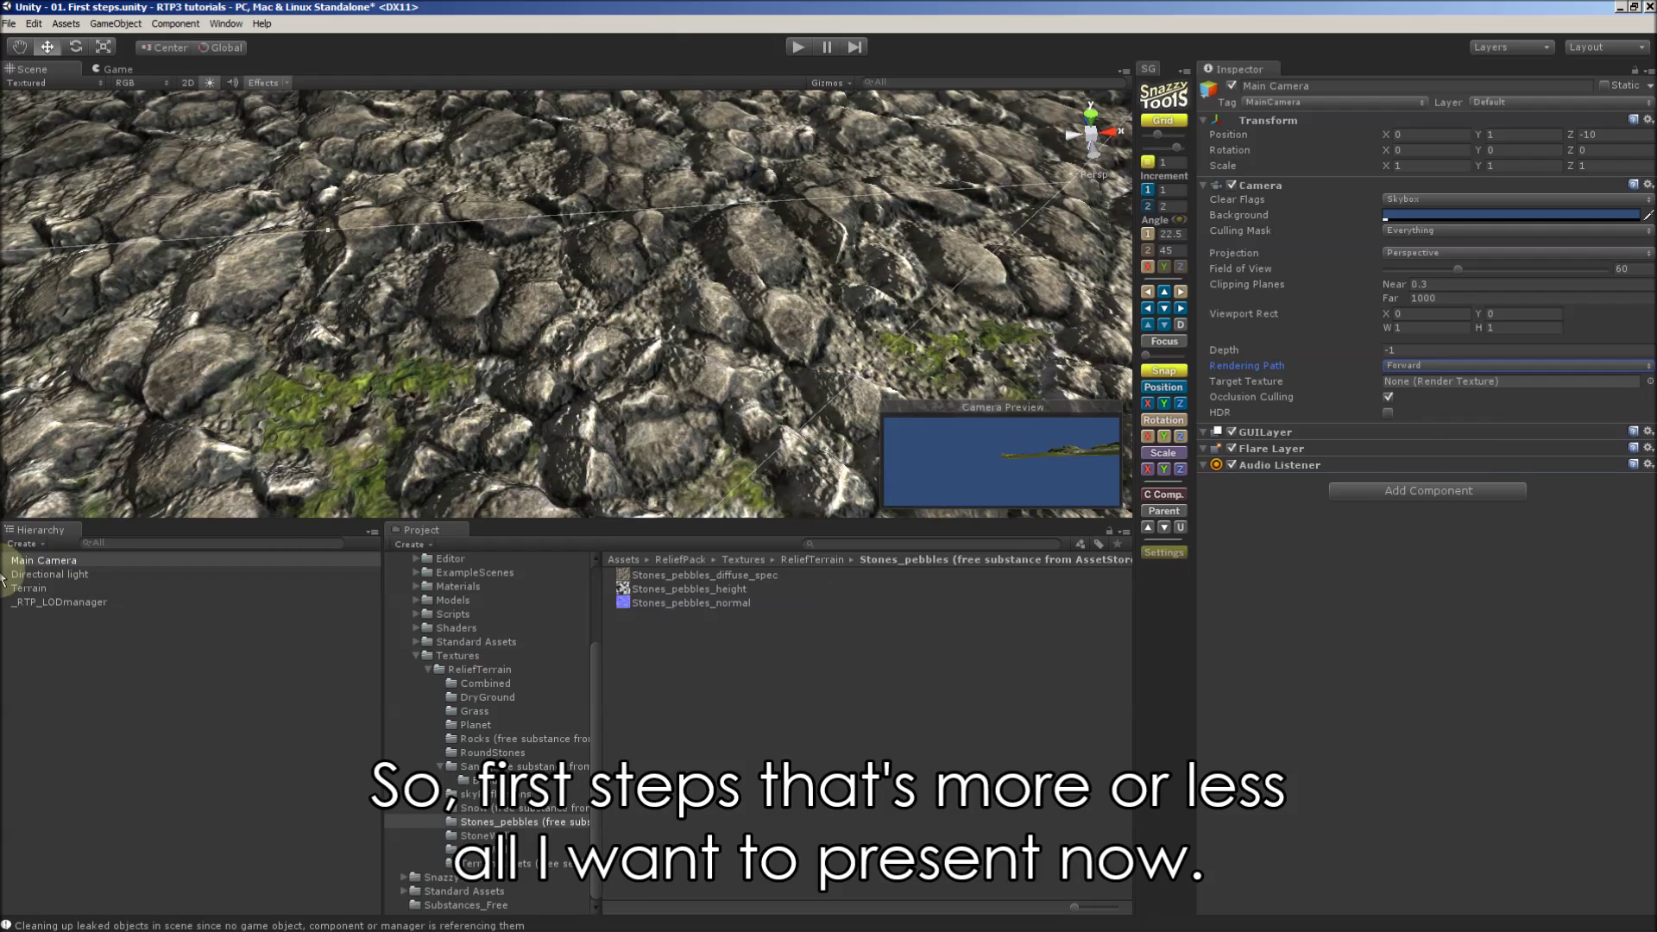
click(598, 353)
Zoom out and pan the Scene view to frame the oval pebbled patch among grassy hills.
scroll(598, 352, down, 5)
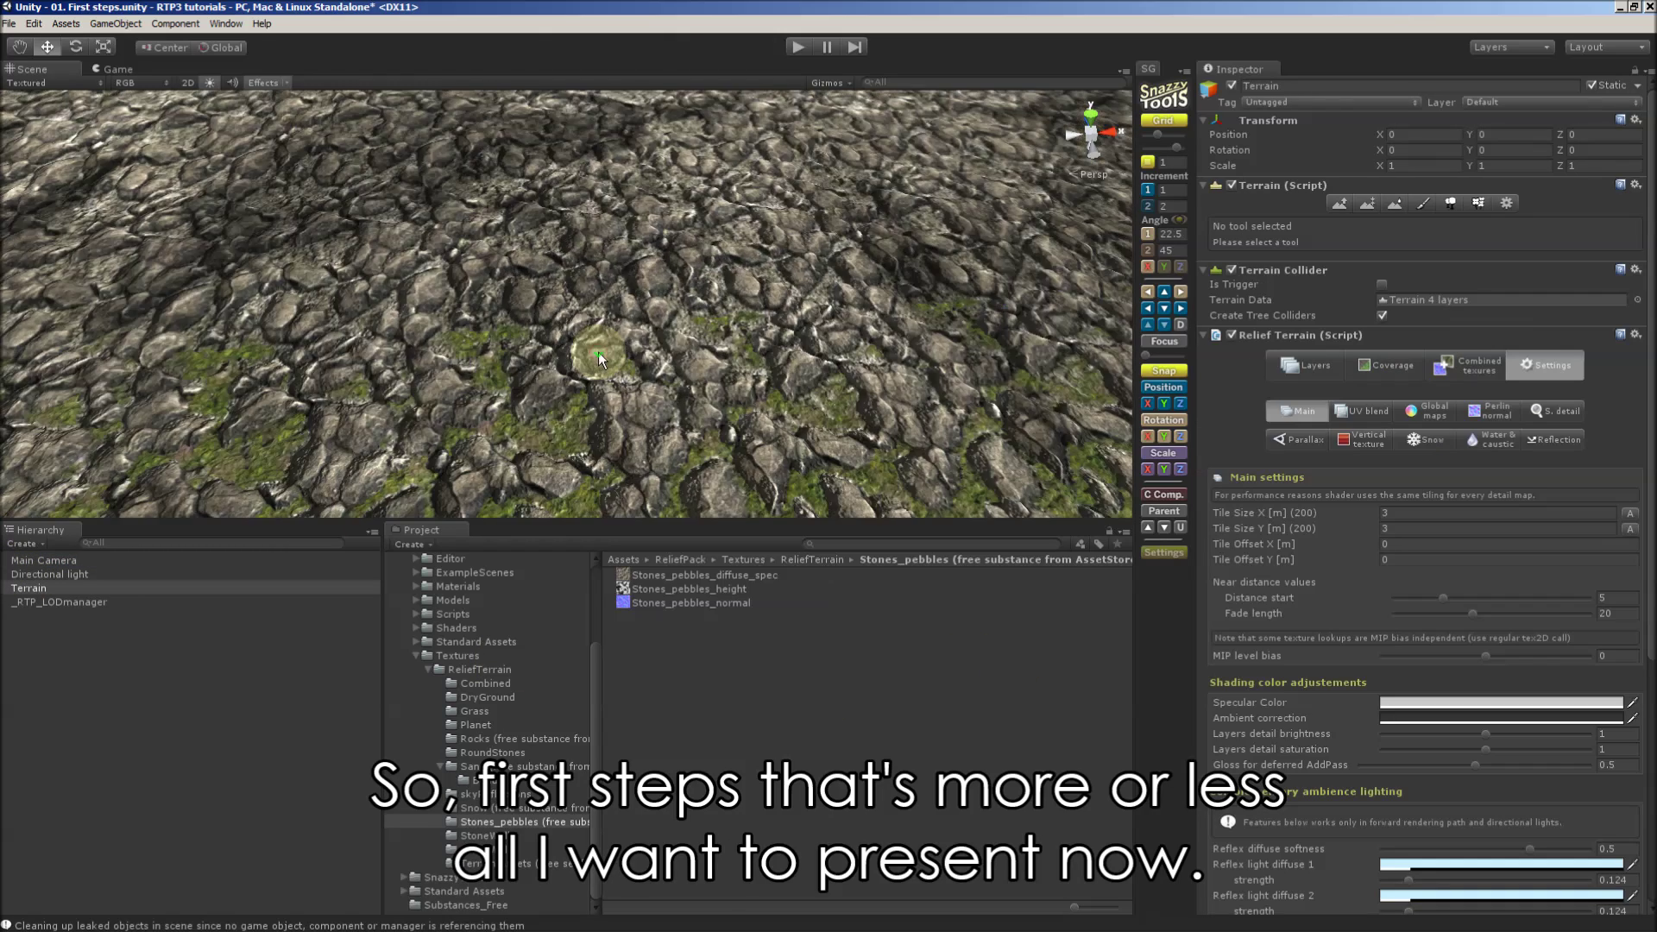
scroll(600, 349, down, 5)
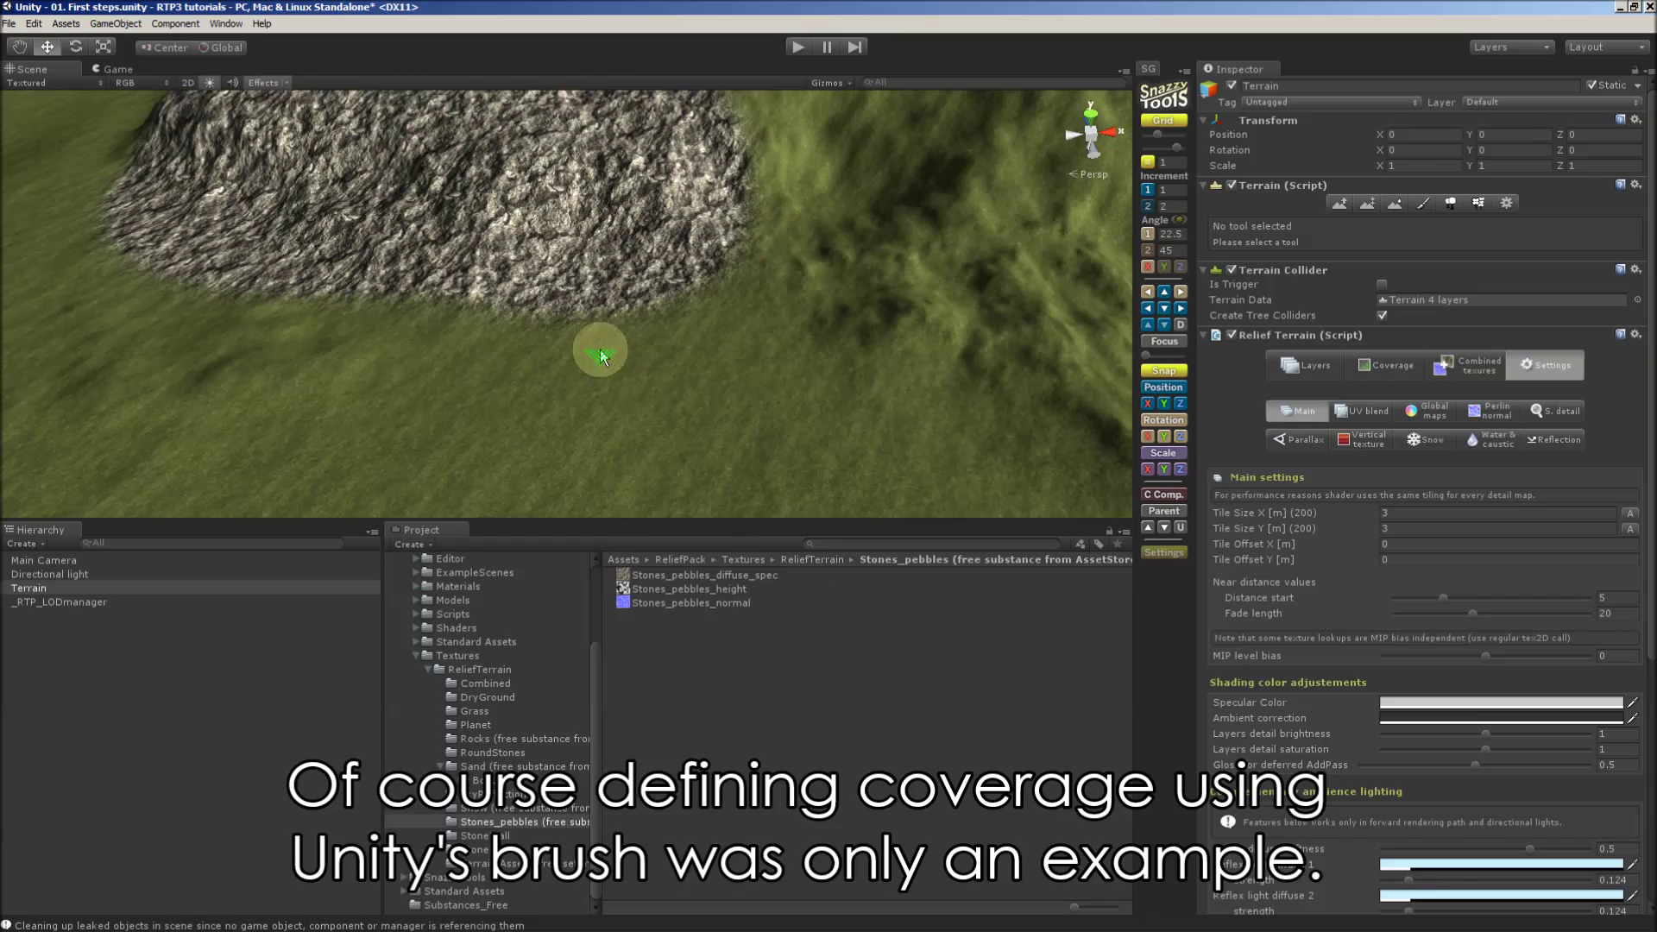
click(21, 48)
drag(351, 211, 681, 329)
scroll(636, 297, down, 6)
scroll(662, 310, up, 8)
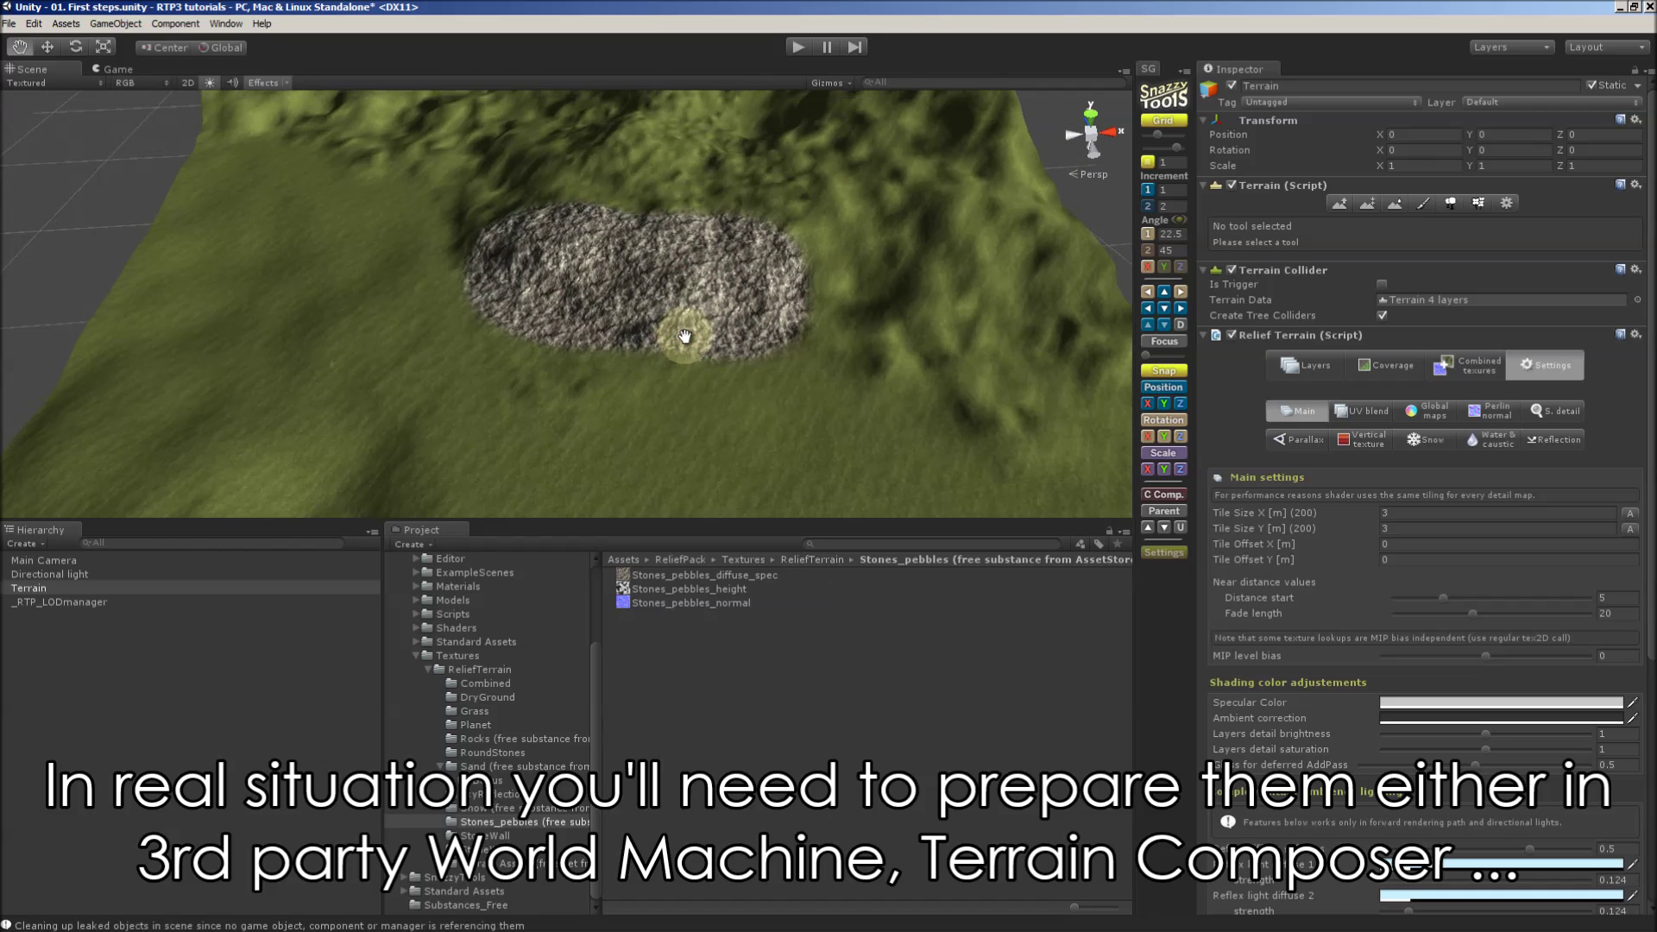